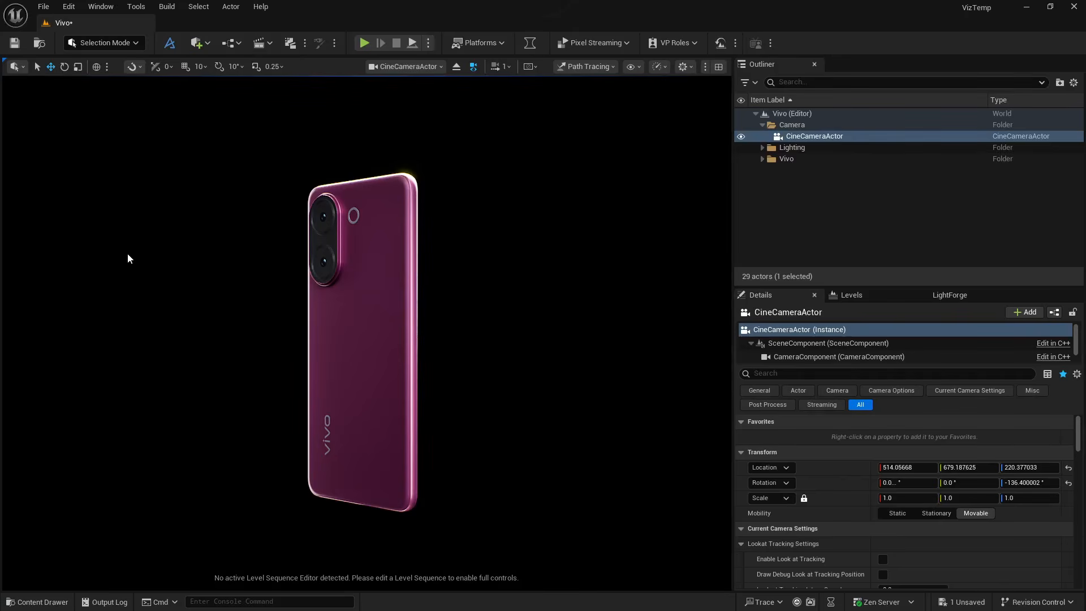
Set the viewport's shading to Unlit, collapse the Camera folder and leave the camera for the Perspective view
{"action": "left_click", "coordinate": [593, 69]}
{"action": "left_click", "coordinate": [591, 110]}
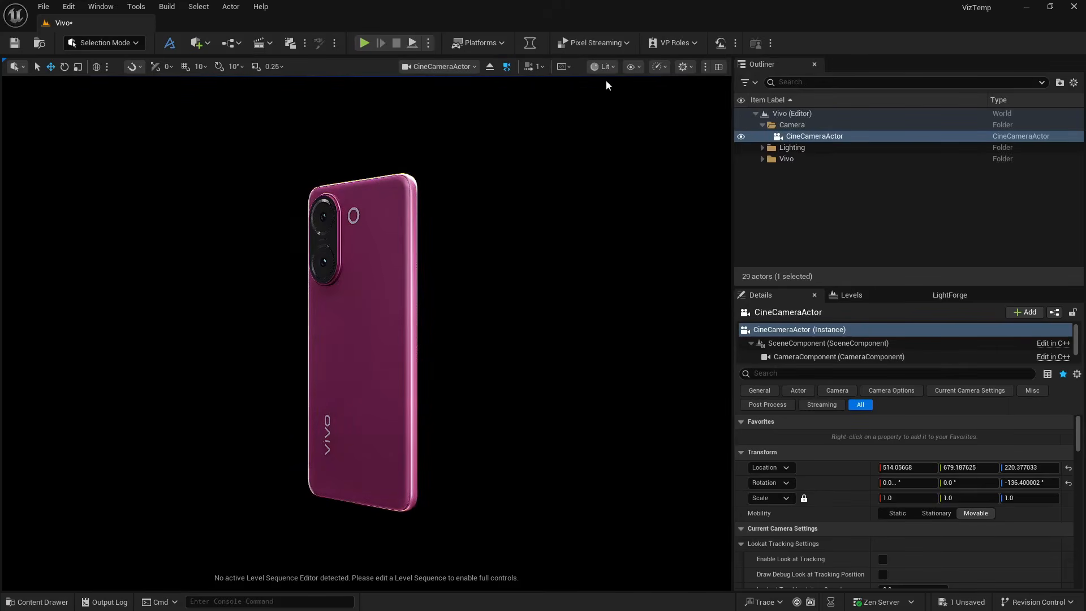
{"action": "left_click", "coordinate": [762, 125]}
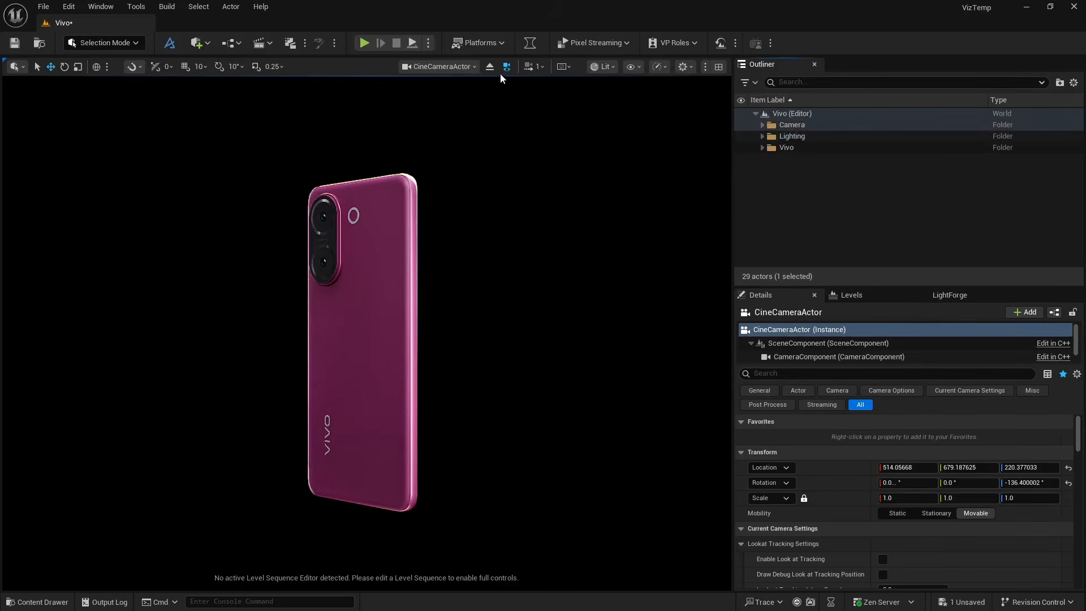
{"action": "left_click", "coordinate": [602, 70]}
{"action": "left_click", "coordinate": [609, 120]}
{"action": "left_click", "coordinate": [483, 67]}
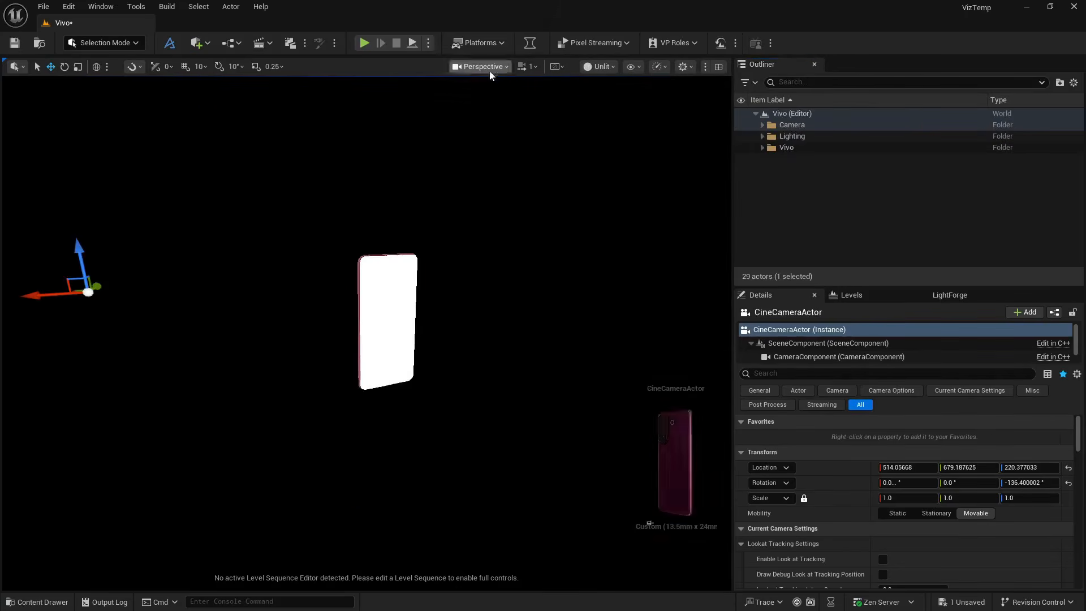
Hide the Camera and Lighting folders and bring the phone's back into view
{"action": "left_click", "coordinate": [740, 125]}
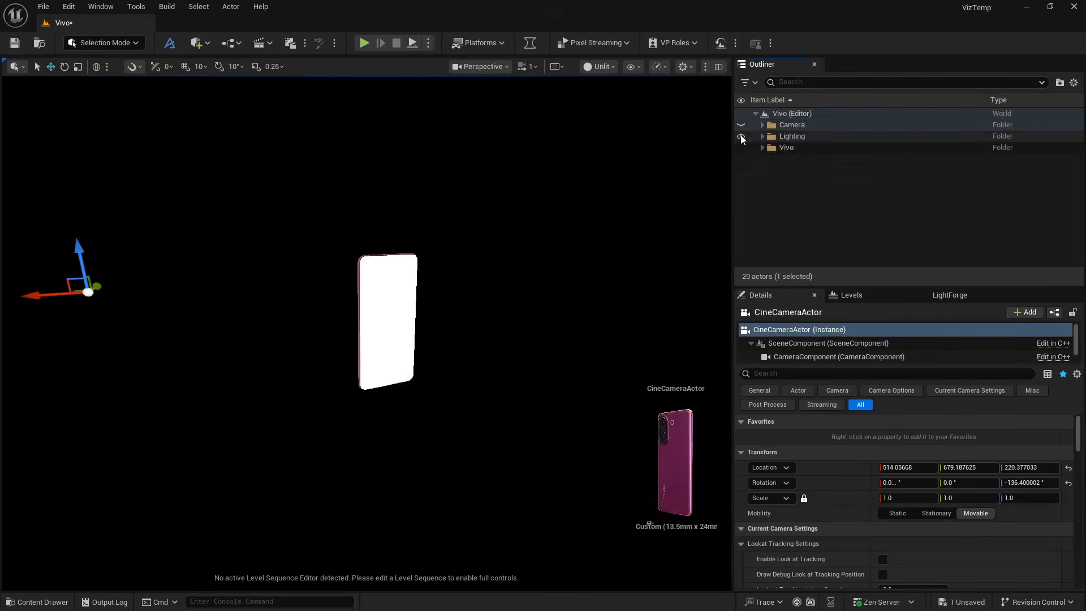
{"action": "left_click", "coordinate": [741, 137]}
{"action": "key", "text": "d"}
{"action": "right_click_drag", "start_coordinate": [462, 267], "coordinate": [317, 261]}
{"action": "key", "text": "w"}
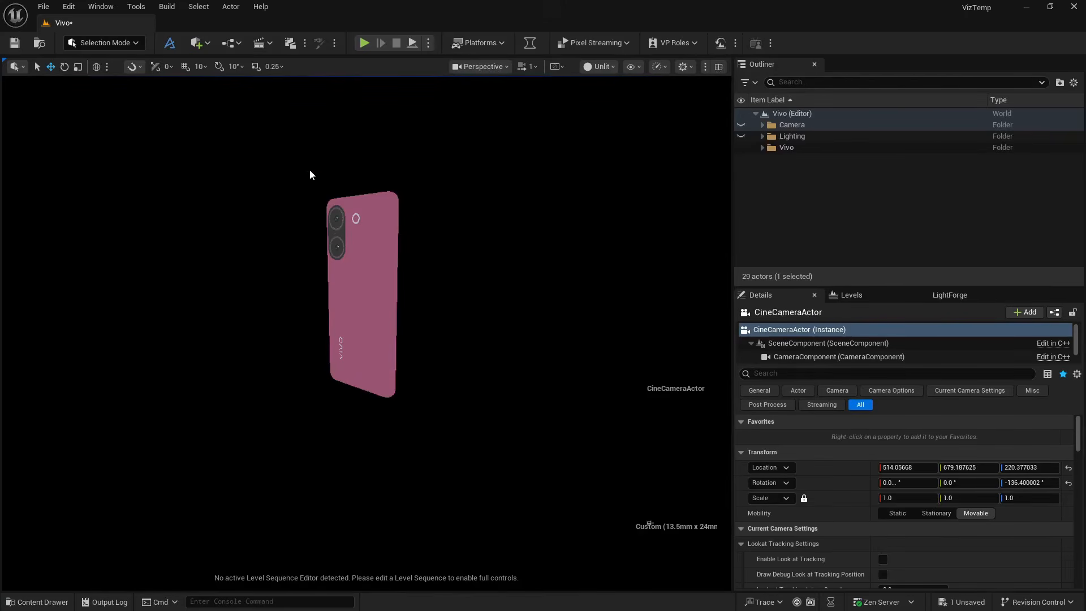
Add a cube and scale it into an upright panel, about 6.11 on Y and 7.95 on Z
{"action": "left_click", "coordinate": [196, 42]}
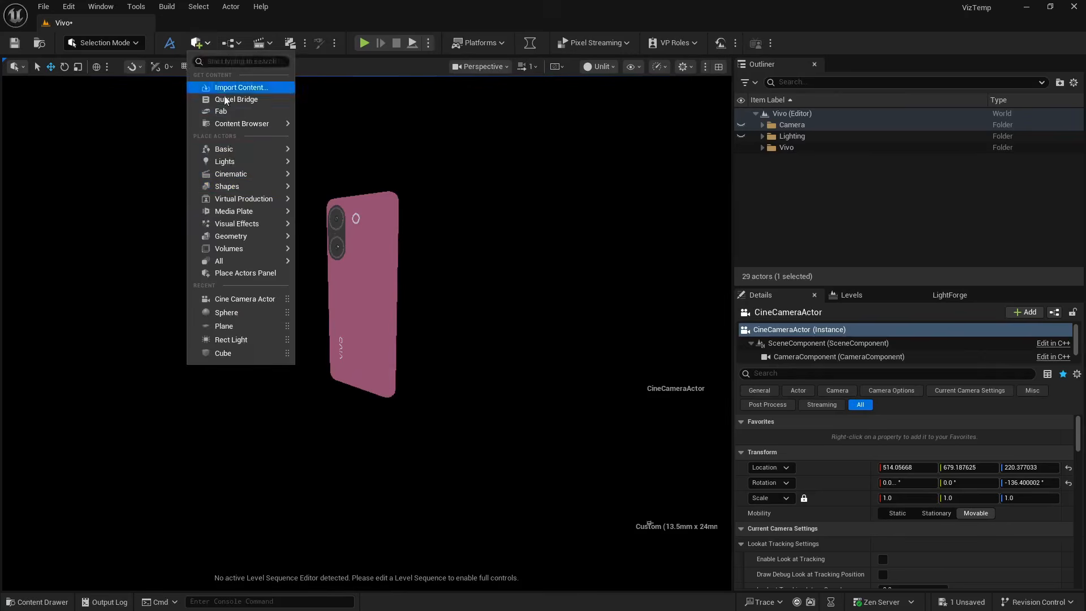
{"action": "mouse_move", "coordinate": [265, 186]}
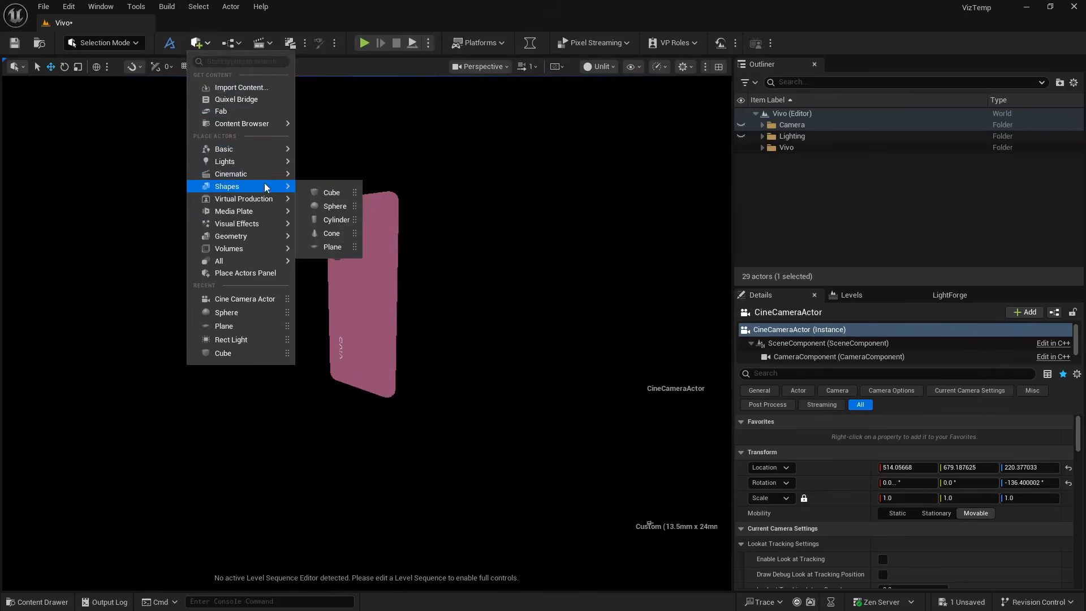
{"action": "left_click", "coordinate": [309, 193]}
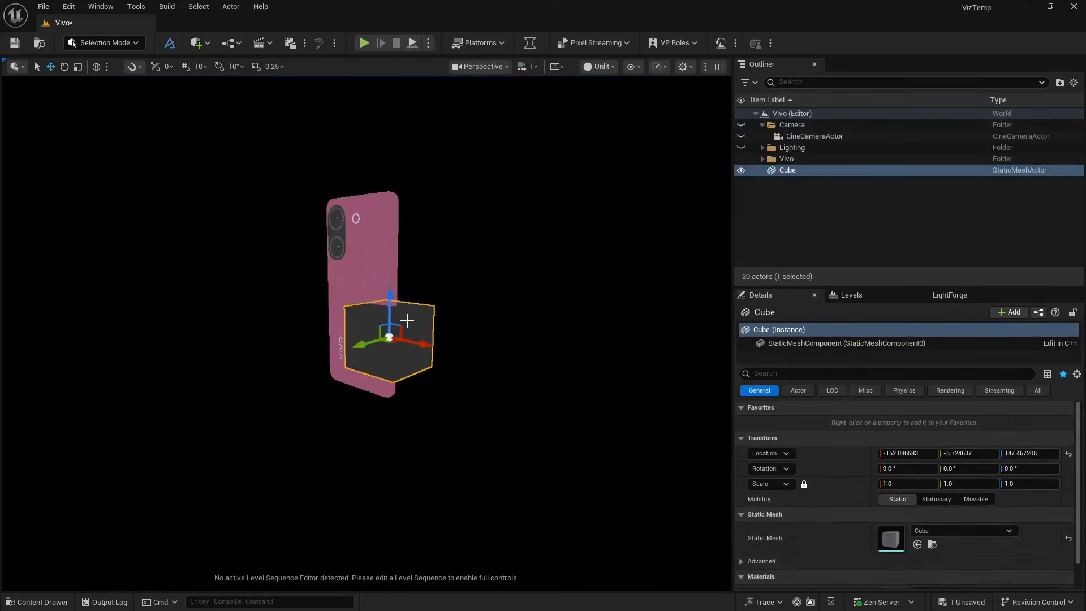
{"action": "key", "text": "r"}
{"action": "left_click_drag", "start_coordinate": [389, 305], "coordinate": [389, 124]}
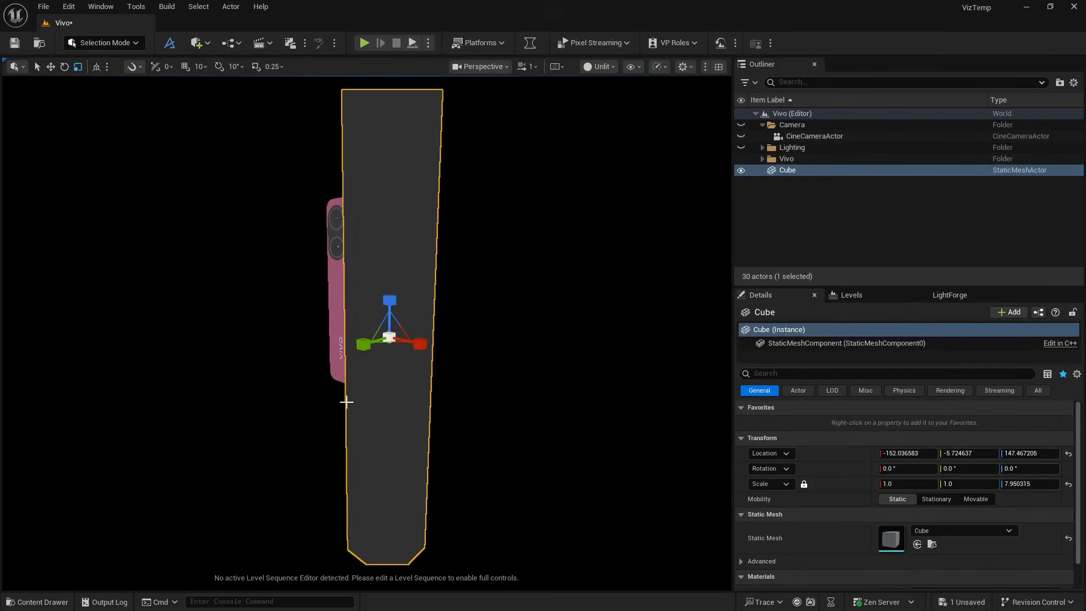
{"action": "left_click_drag", "start_coordinate": [368, 349], "coordinate": [255, 365]}
Move the cube along its X axis to about 7.9, clear of the phone
{"action": "right_click_drag", "start_coordinate": [370, 366], "coordinate": [546, 367]}
{"action": "key", "text": "w"}
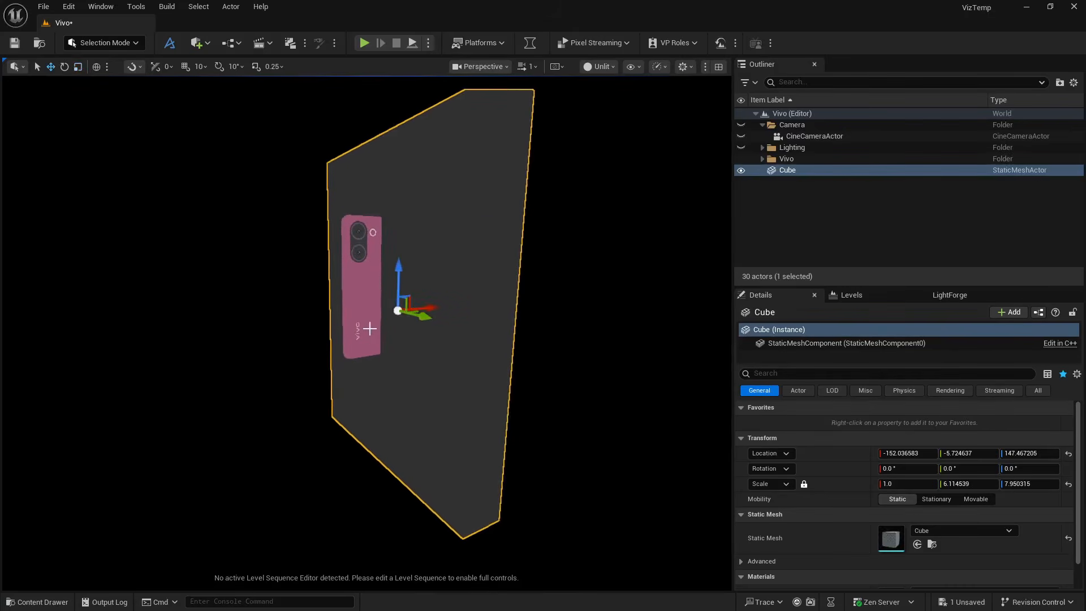
{"action": "left_click_drag", "start_coordinate": [420, 308], "coordinate": [466, 300]}
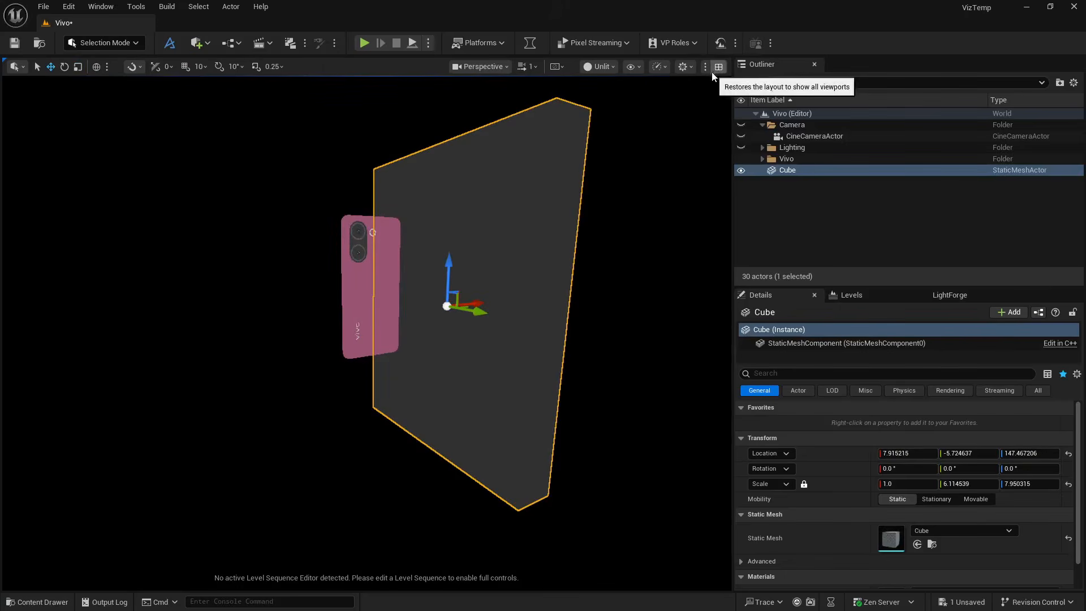
Place a new Cine Camera Actor beside the phone and look through it in the viewport
{"action": "left_click", "coordinate": [482, 67]}
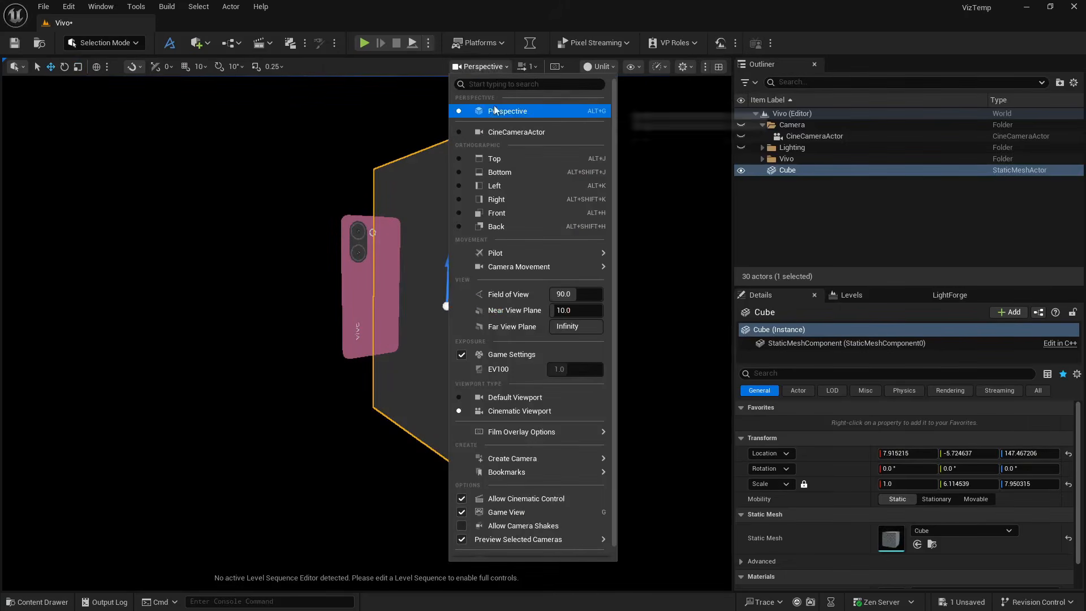
{"action": "left_click", "coordinate": [199, 43]}
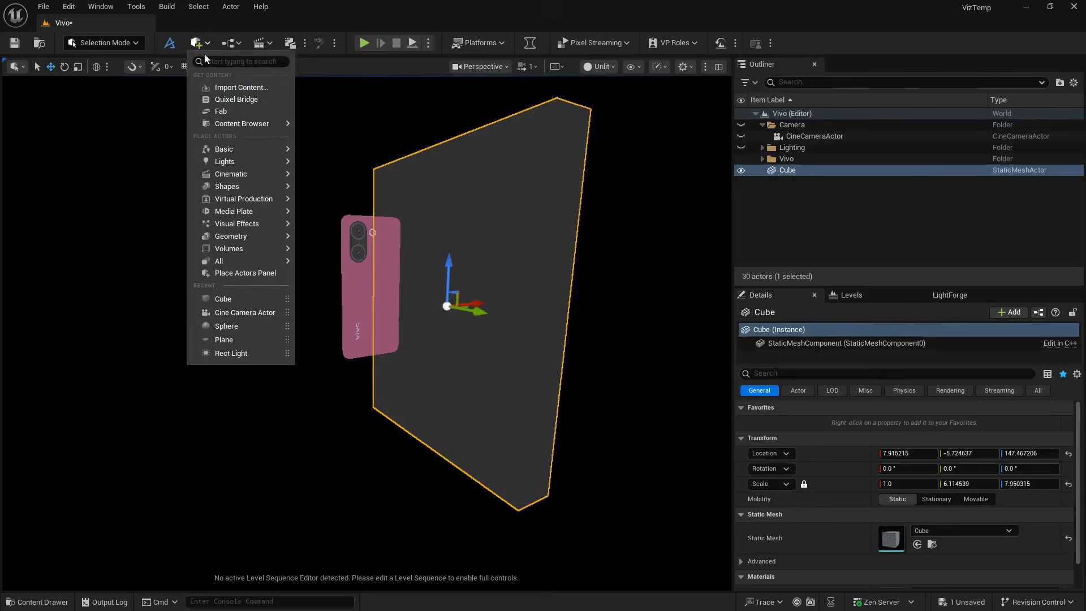
{"action": "mouse_move", "coordinate": [249, 180]}
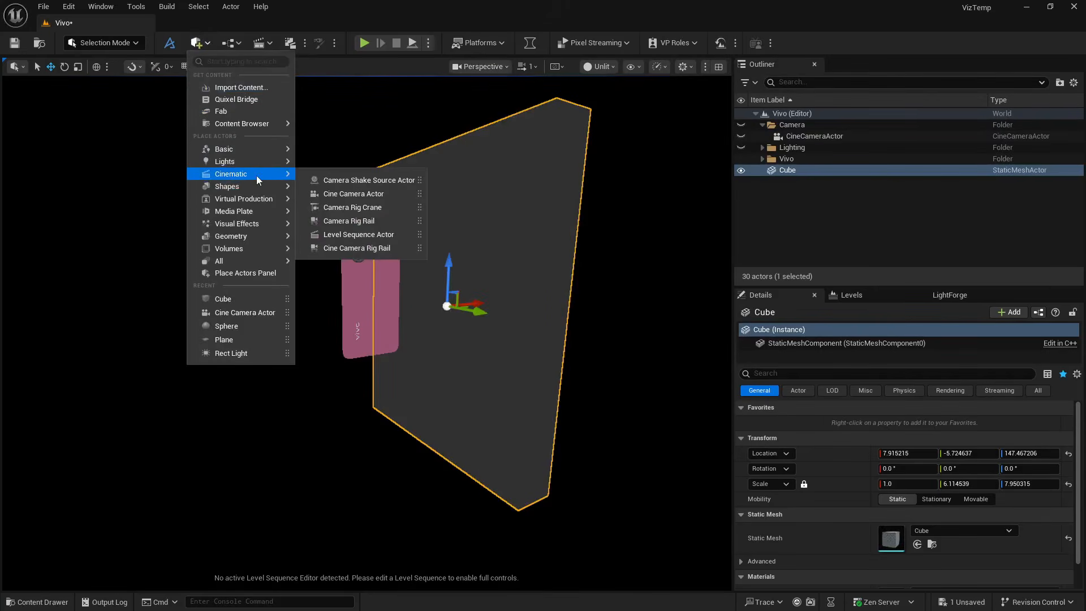
{"action": "left_click_drag", "start_coordinate": [355, 194], "coordinate": [363, 314]}
{"action": "key", "text": "e"}
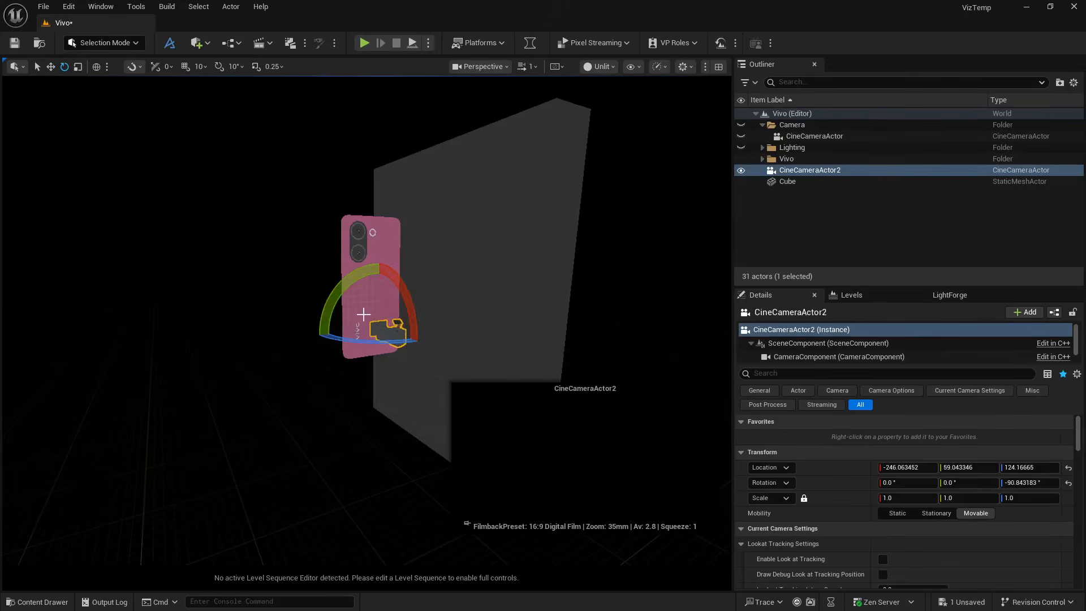
{"action": "left_click", "coordinate": [490, 67]}
{"action": "left_click", "coordinate": [503, 146]}
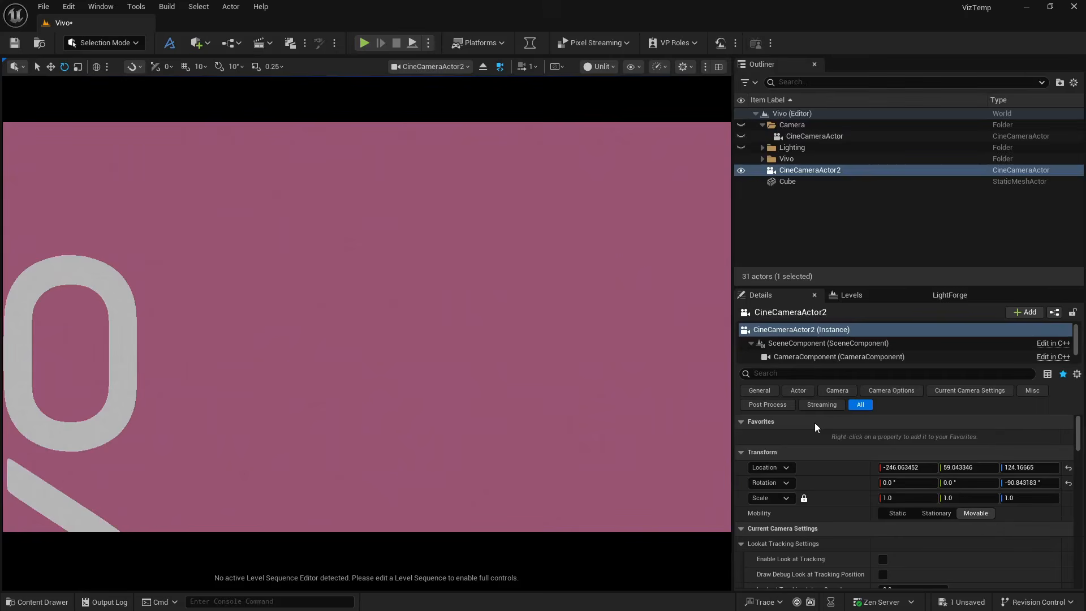
Set the new camera's filmback to a portrait sensor 13.5 mm wide and 24 mm high
{"action": "scroll", "coordinate": [814, 422], "scroll_direction": "down", "scroll_amount": 5}
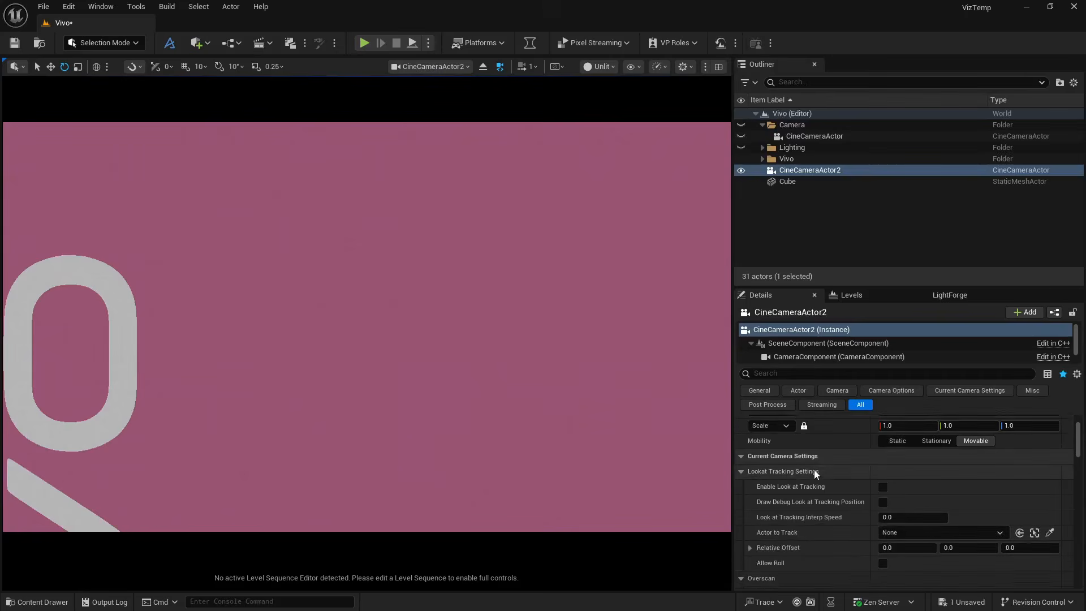
{"action": "scroll", "coordinate": [814, 472], "scroll_direction": "down", "scroll_amount": 1}
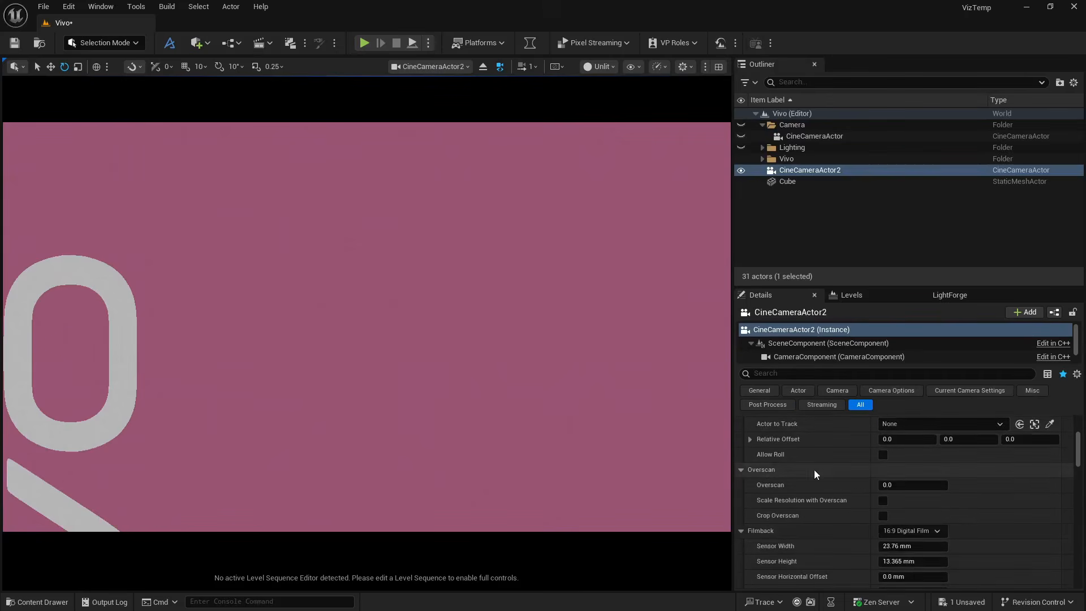
{"action": "left_click", "coordinate": [908, 531]}
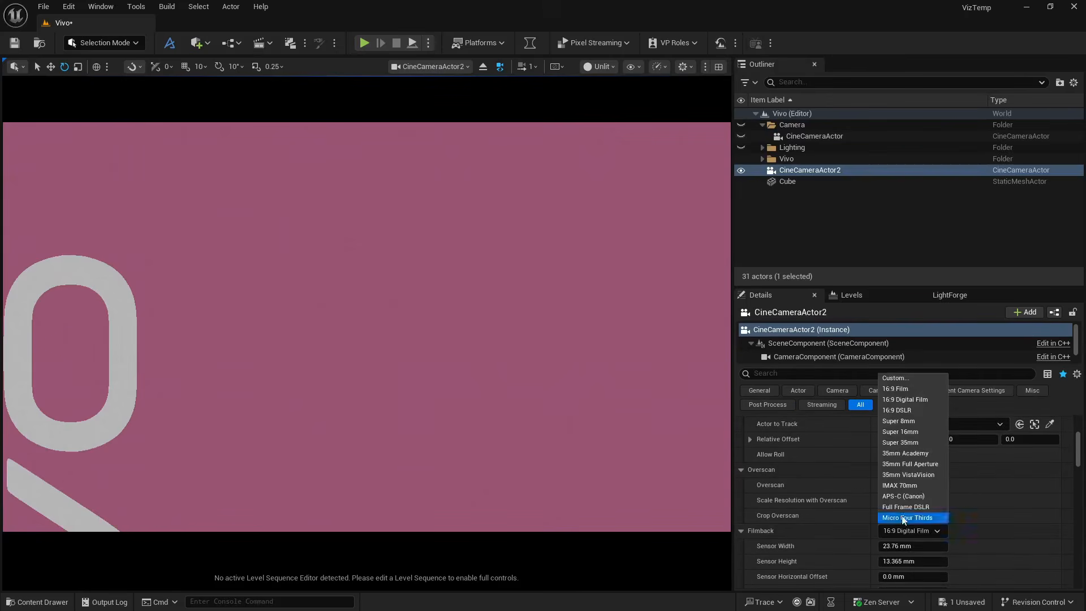
{"action": "left_click", "coordinate": [894, 389]}
{"action": "left_click", "coordinate": [911, 545]}
{"action": "type", "text": "13.5"}
{"action": "key", "text": "Tab"}
{"action": "type", "text": "24"}
{"action": "key", "text": "Tab"}
Reposition the new camera so that the phone's entire back is in frame
{"action": "left_click_drag", "start_coordinate": [369, 282], "coordinate": [346, 424]}
{"action": "right_click_drag", "start_coordinate": [362, 334], "coordinate": [400, 227]}
{"action": "scroll", "coordinate": [373, 311], "scroll_direction": "down", "scroll_amount": 3}
Rotate the cube about Z to about -71.9° and move it behind the phone, to about X -88 and Y -123
{"action": "left_click", "coordinate": [451, 172]}
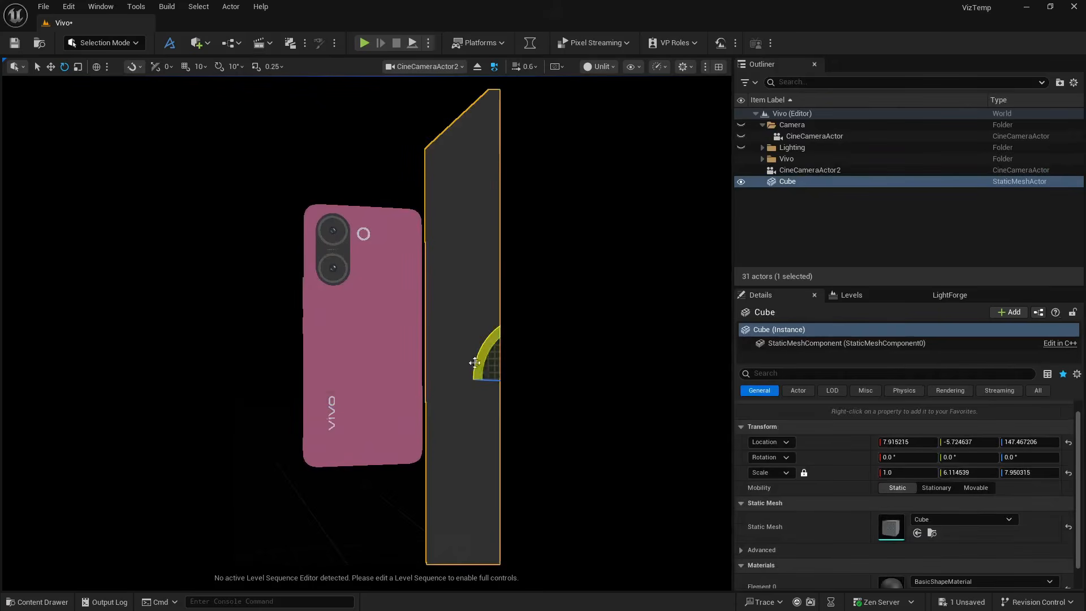
{"action": "mouse_move", "coordinate": [486, 383]}
{"action": "right_mouse_down"}
{"action": "mouse_move", "coordinate": [543, 382]}
{"action": "mouse_move", "coordinate": [485, 382]}
{"action": "right_mouse_up"}
{"action": "left_click_drag", "start_coordinate": [477, 342], "coordinate": [481, 380]}
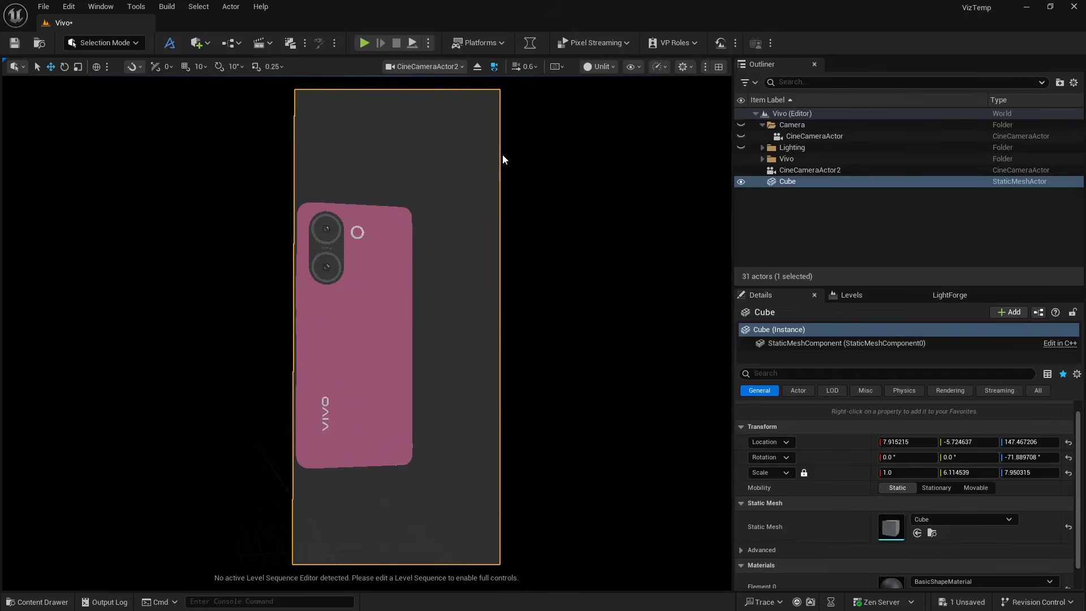
{"action": "left_click", "coordinate": [474, 67]}
{"action": "left_click_drag", "start_coordinate": [468, 293], "coordinate": [417, 305]}
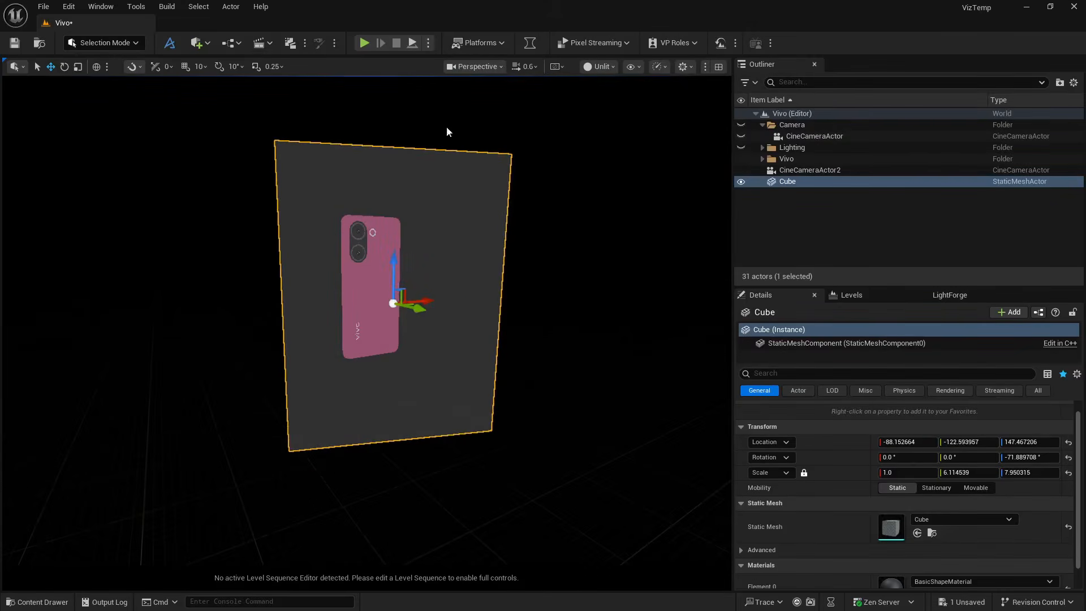
Look through CineCameraActor2 and scale the cube uniformly to about 1.19, 7.28 and 9.47 so it fills the frame
{"action": "left_click", "coordinate": [458, 67]}
{"action": "left_click", "coordinate": [474, 147]}
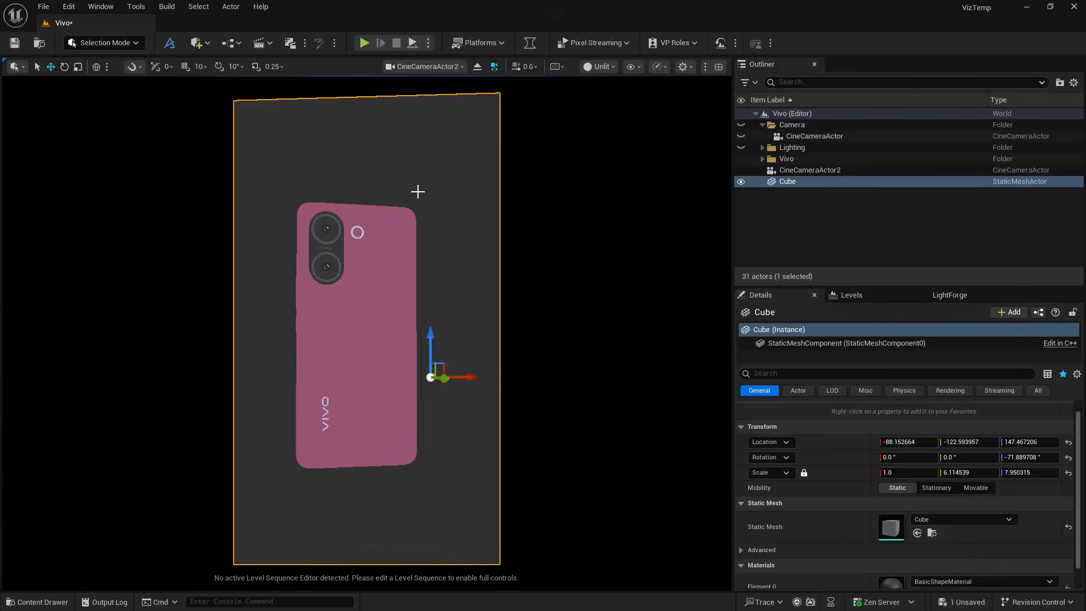
{"action": "key", "text": "r"}
{"action": "left_click_drag", "start_coordinate": [429, 377], "coordinate": [451, 366]}
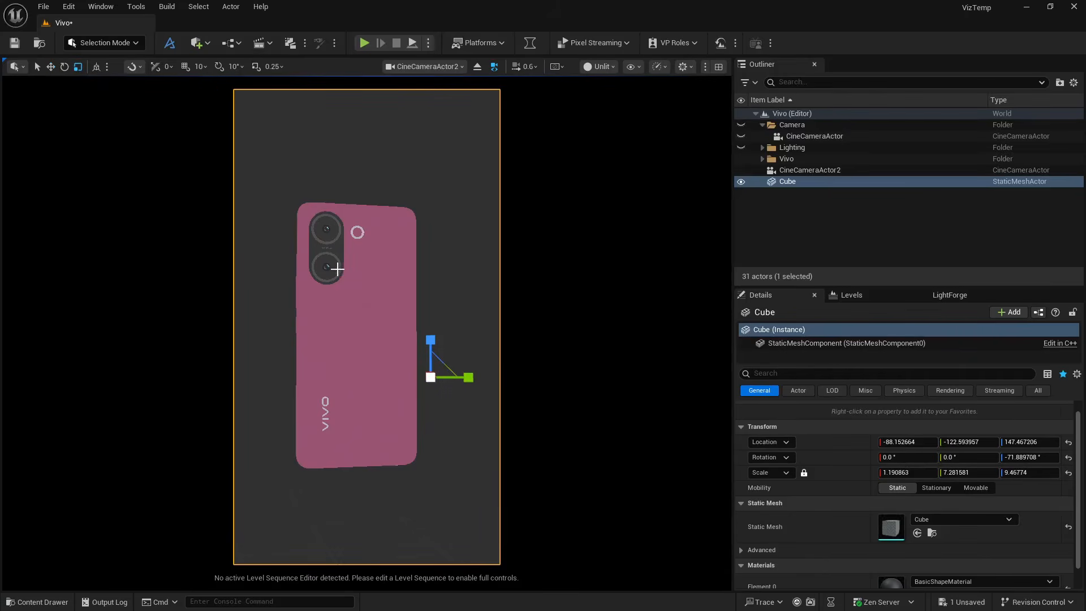
Fine-tune CineCameraActor2's position to bring the phone slightly closer and nearer the frame's centre
{"action": "key", "text": "a"}
{"action": "key", "text": "d"}
{"action": "key", "text": "w"}
{"action": "scroll", "coordinate": [367, 334], "scroll_direction": "down", "scroll_amount": 3}
{"action": "key", "text": "a"}
{"action": "key", "text": "a"}
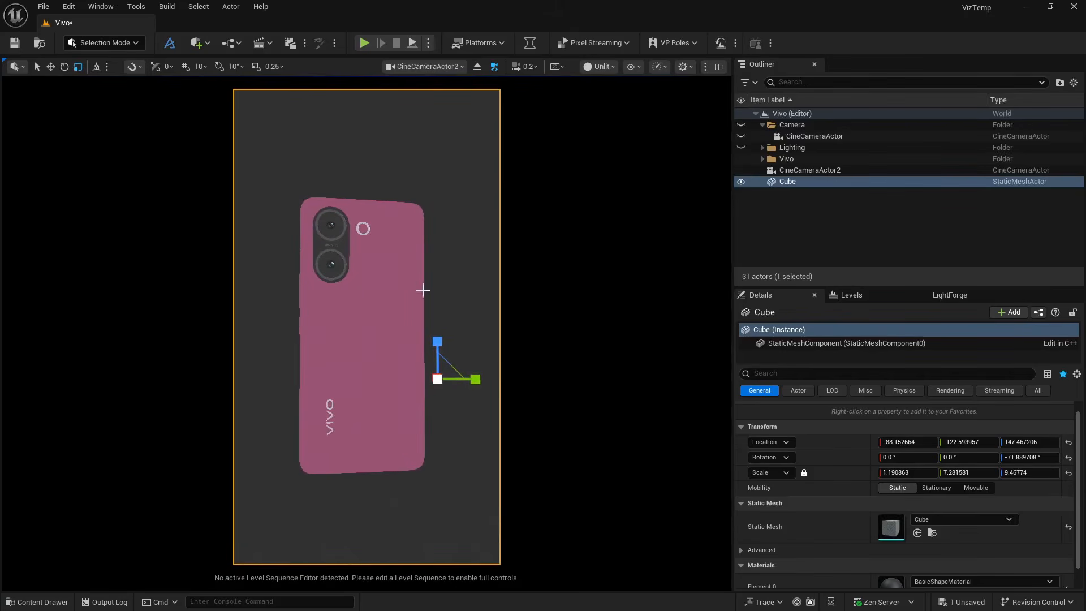
Set CineCameraActor2's current focal length to 55
{"action": "left_click", "coordinate": [795, 171]}
{"action": "scroll", "coordinate": [792, 537], "scroll_direction": "down", "scroll_amount": 2}
{"action": "scroll", "coordinate": [815, 498], "scroll_direction": "down", "scroll_amount": 8}
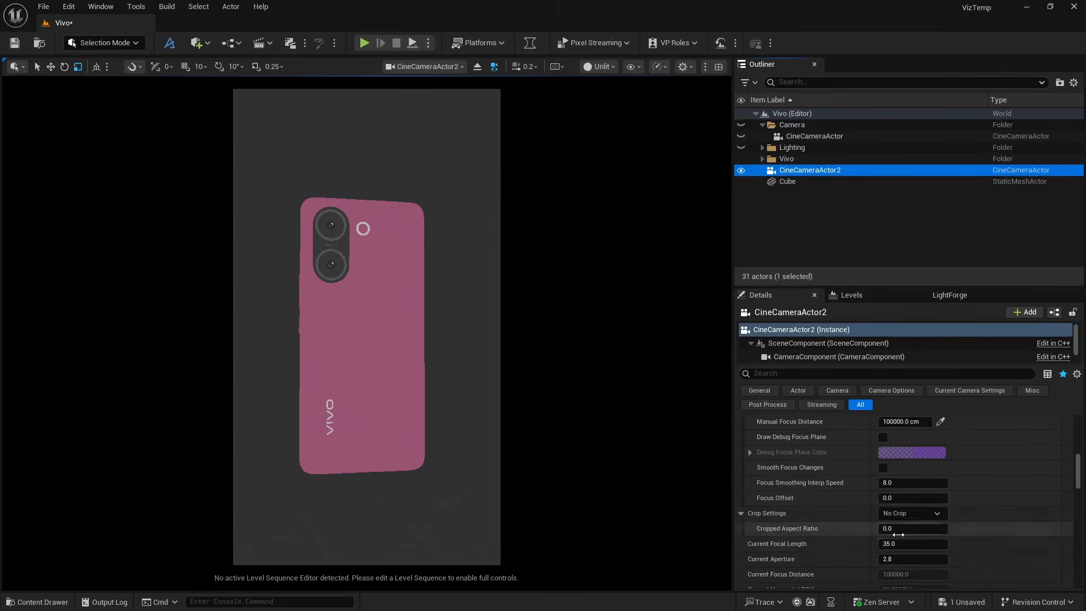
{"action": "left_click", "coordinate": [910, 547]}
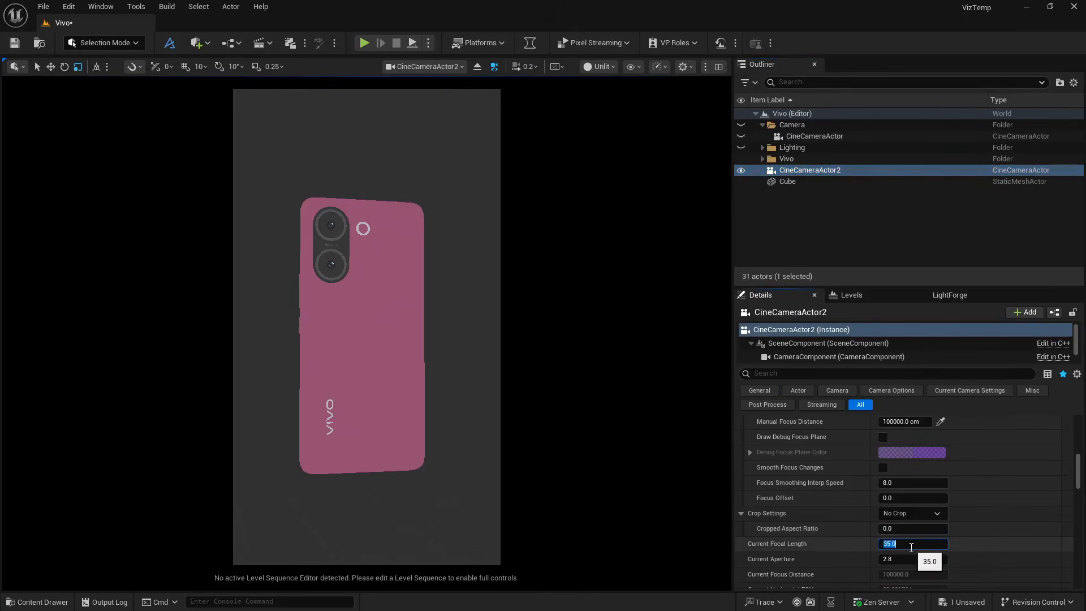
{"action": "key", "text": "Return"}
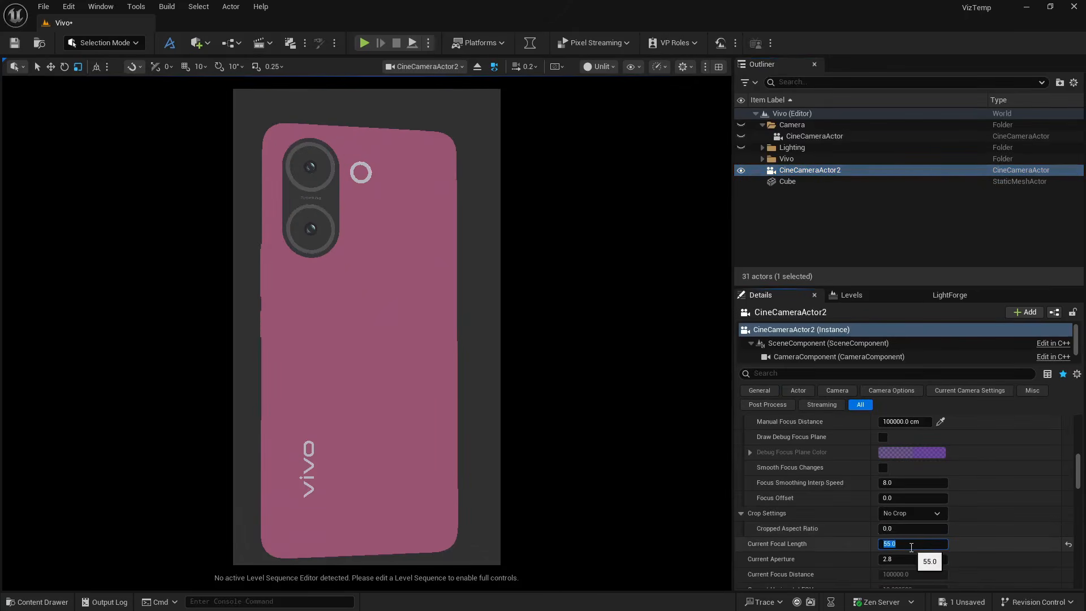
Move CineCameraActor2 back and around the phone to frame its back at an angle with space around it
{"action": "right_click_drag", "start_coordinate": [360, 339], "coordinate": [307, 342]}
{"action": "key", "text": "s"}
{"action": "key", "text": "d"}
{"action": "scroll", "coordinate": [360, 340], "scroll_direction": "up", "scroll_amount": 1}
{"action": "key", "text": "d"}
{"action": "key", "text": "s"}
{"action": "key", "text": "d"}
{"action": "key", "text": "w"}
{"action": "key", "text": "d"}
{"action": "key", "text": "e"}
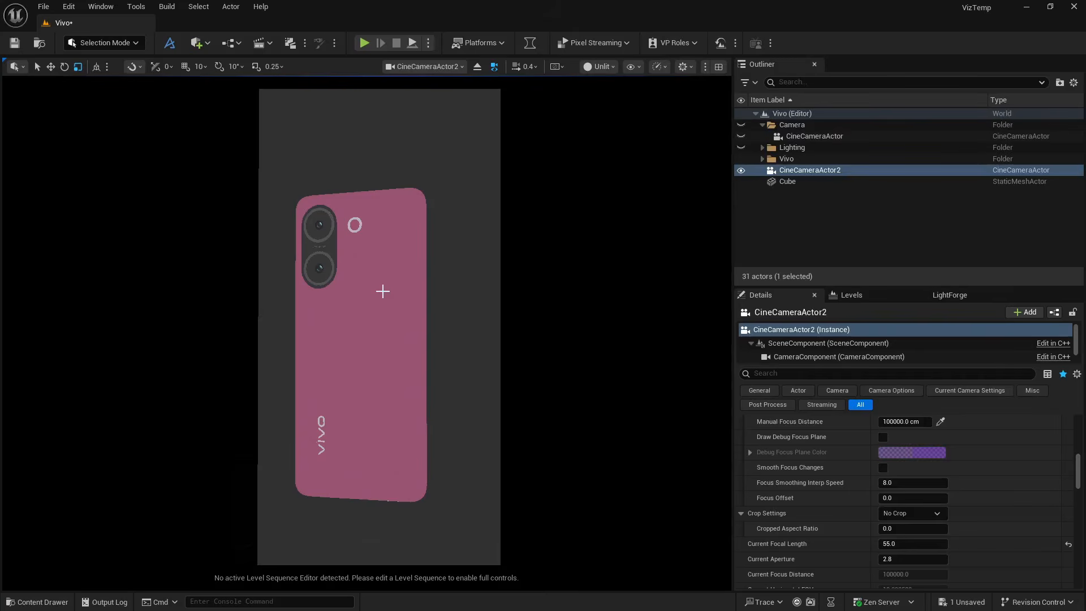
{"action": "key", "text": "a"}
{"action": "right_click_drag", "start_coordinate": [307, 342], "coordinate": [307, 342]}
{"action": "key", "text": "s"}
Scale the cube uniformly to about 1.70, 10.41 and 13.54, and recentre the phone in the camera frame
{"action": "left_click", "coordinate": [305, 166]}
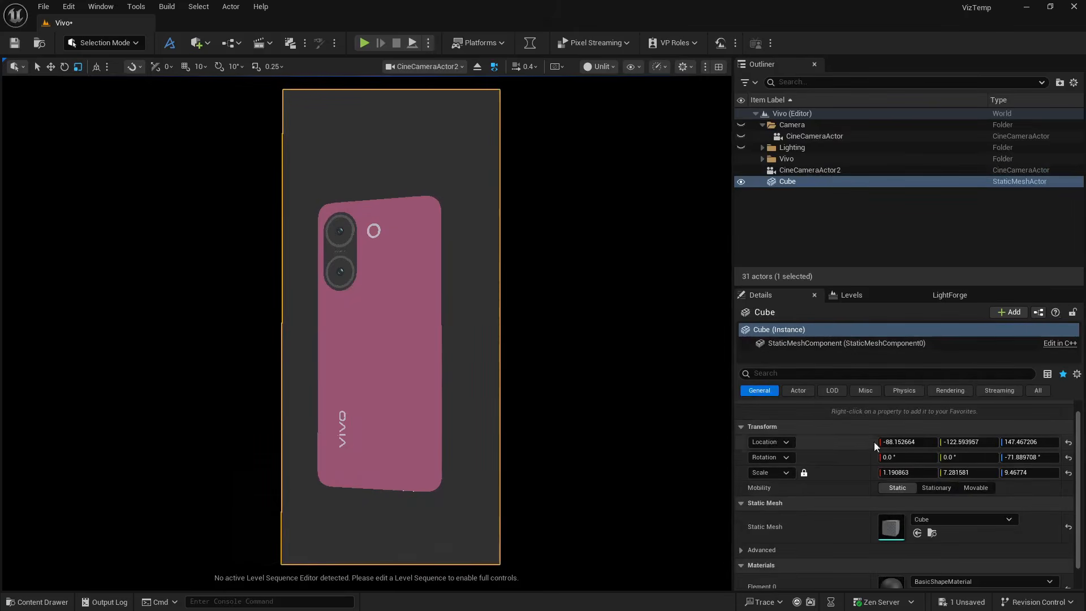
{"action": "left_click_drag", "start_coordinate": [899, 472], "coordinate": [930, 472]}
{"action": "right_click_drag", "start_coordinate": [399, 360], "coordinate": [399, 360]}
{"action": "key", "text": "s"}
{"action": "key", "text": "d"}
{"action": "key", "text": "a"}
{"action": "key", "text": "w"}
{"action": "key", "text": "d"}
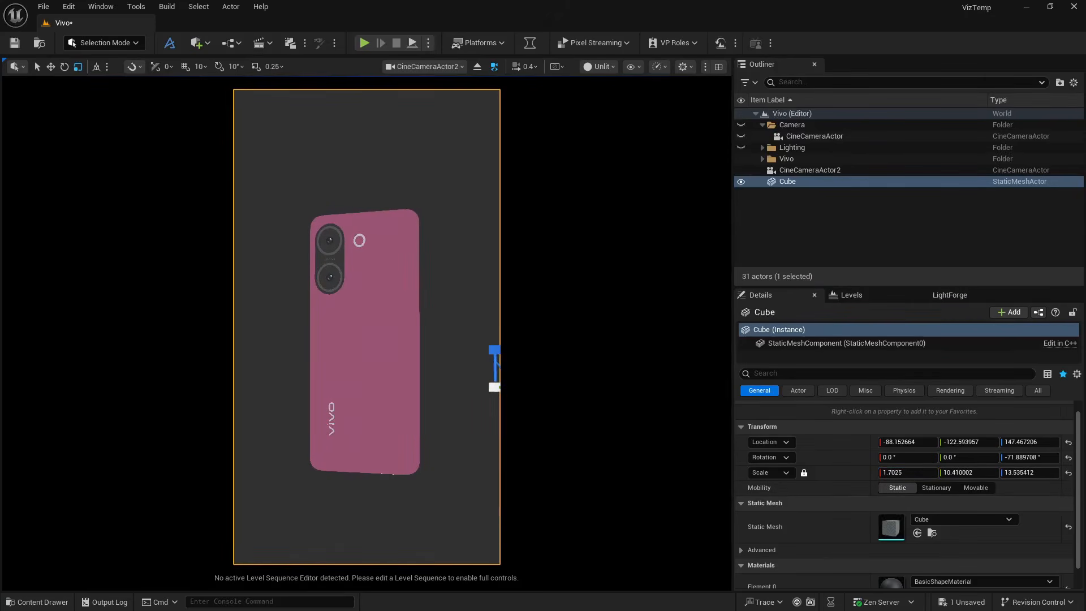
{"action": "left_click", "coordinate": [967, 458]}
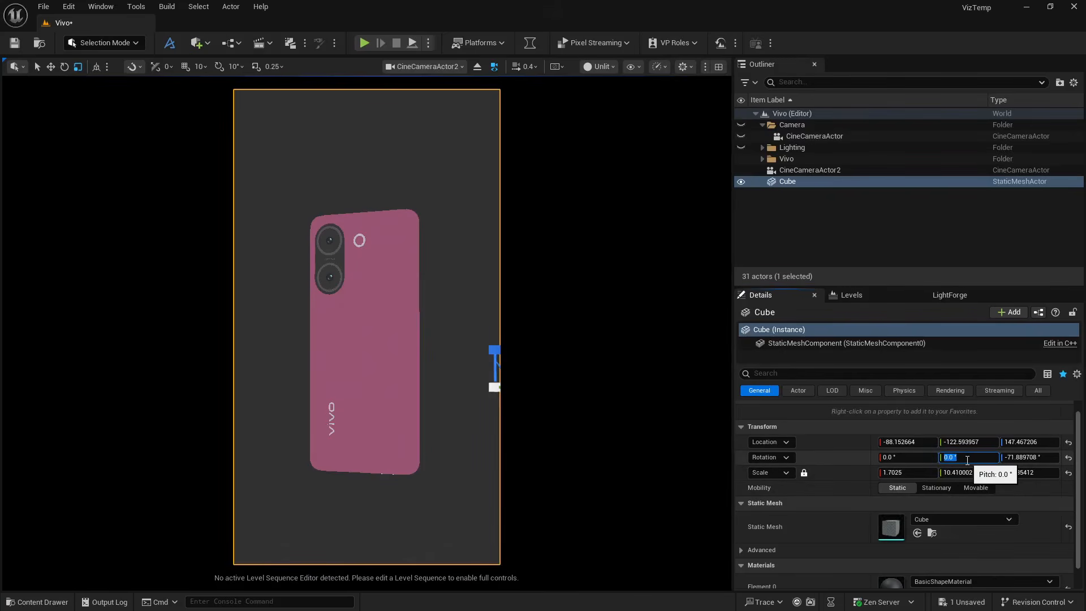
{"action": "type", "text": "-8"}
{"action": "key", "text": "Return"}
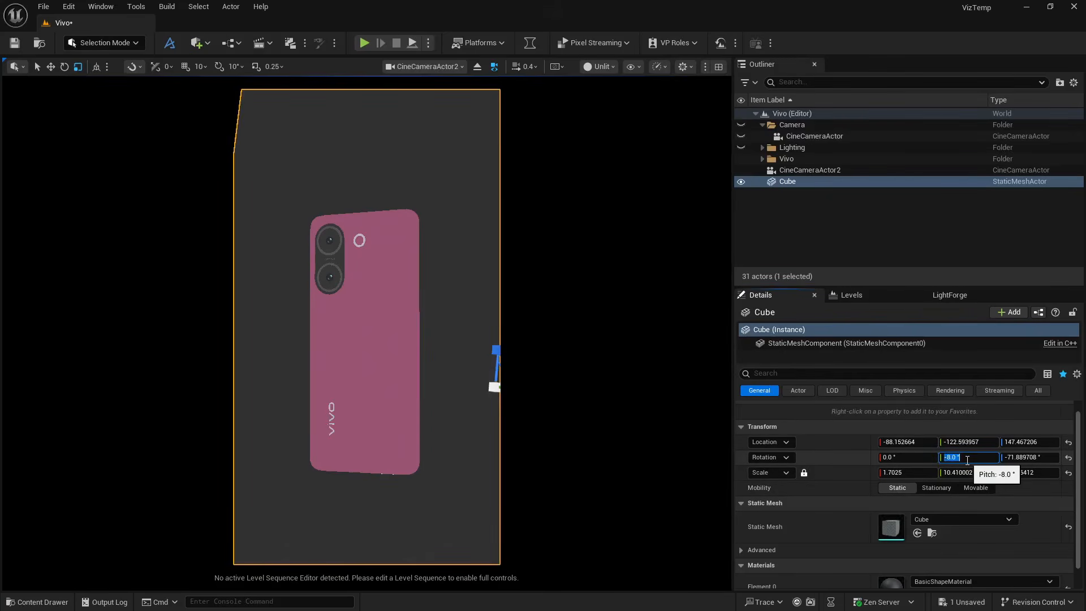
{"action": "left_click", "coordinate": [441, 174]}
{"action": "key", "text": "ctrl+z"}
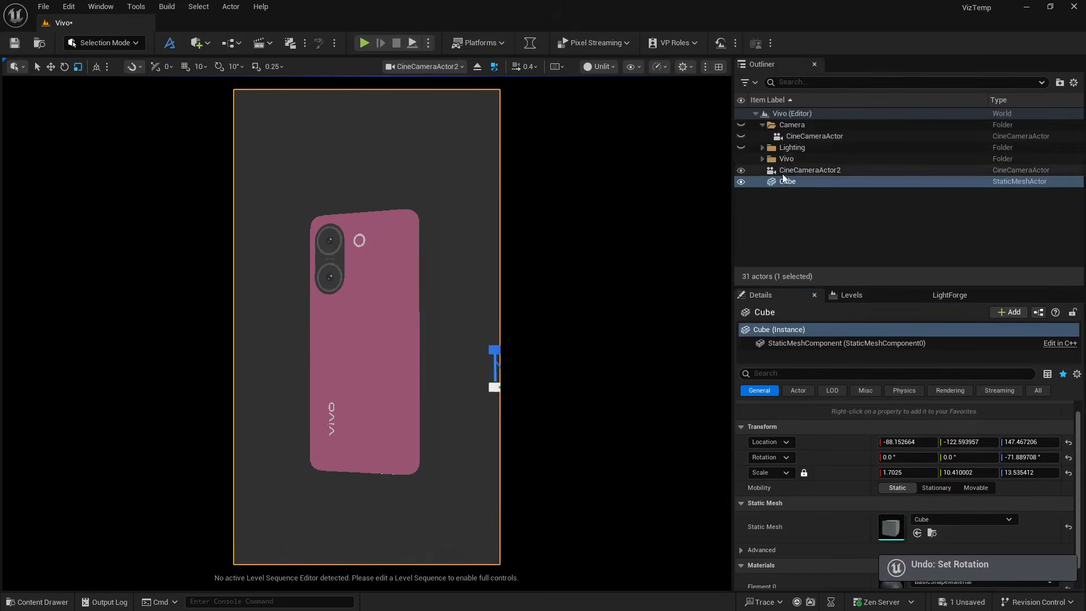
Set CineCameraActor2's pitch to -8° and raise the camera to about 384 on Z to reframe the phone
{"action": "left_click", "coordinate": [786, 171]}
{"action": "left_click", "coordinate": [966, 471]}
{"action": "type", "text": "-8"}
{"action": "key", "text": "Return"}
{"action": "middle_click_drag", "start_coordinate": [586, 368], "coordinate": [586, 277]}
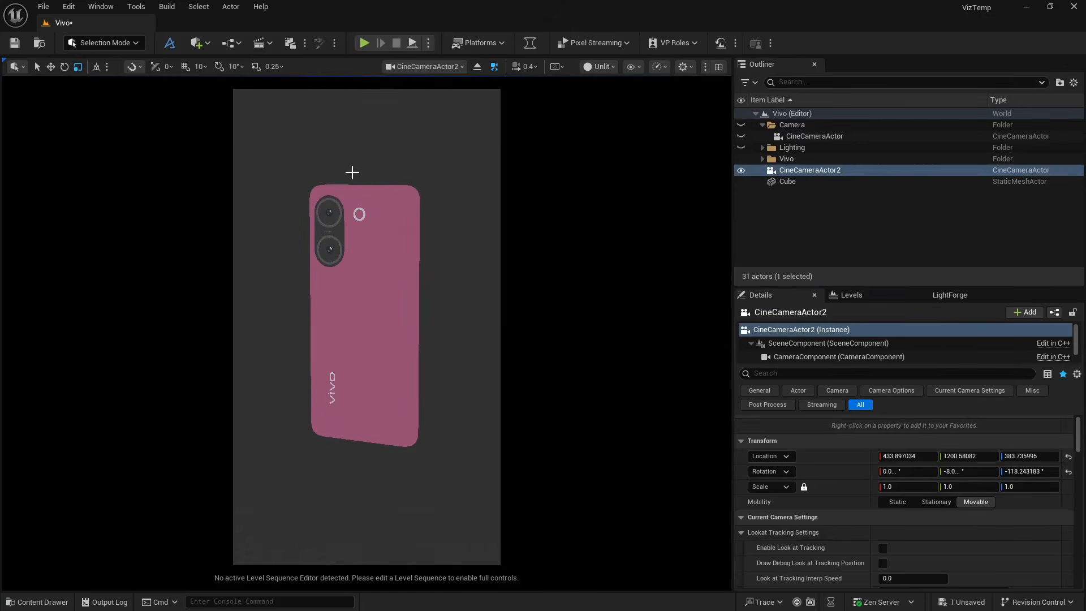
Move CineCameraActor2 slightly closer to the phone and hide the cube backdrop
{"action": "right_click_drag", "start_coordinate": [432, 252], "coordinate": [472, 274], "text": "alt"}
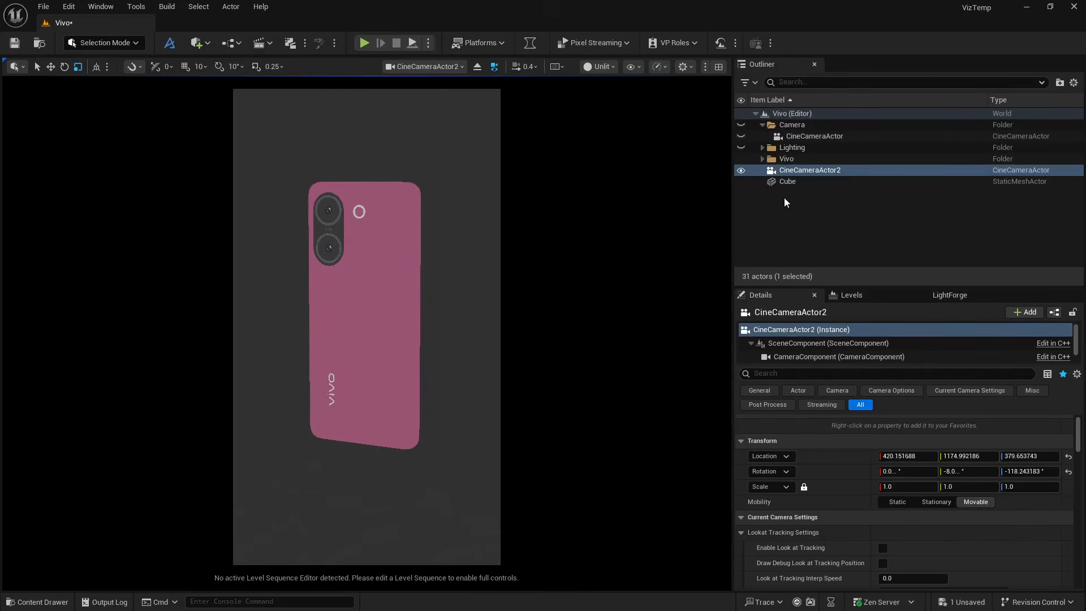
{"action": "left_click", "coordinate": [782, 181]}
{"action": "left_click", "coordinate": [742, 181]}
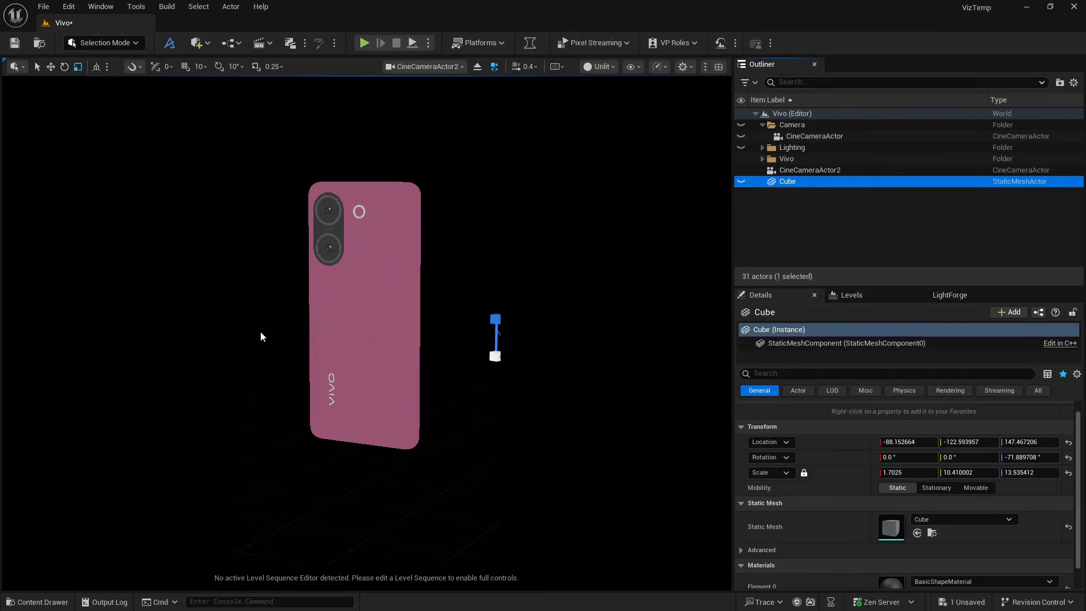
{"action": "left_click", "coordinate": [205, 46]}
{"action": "mouse_move", "coordinate": [271, 165]}
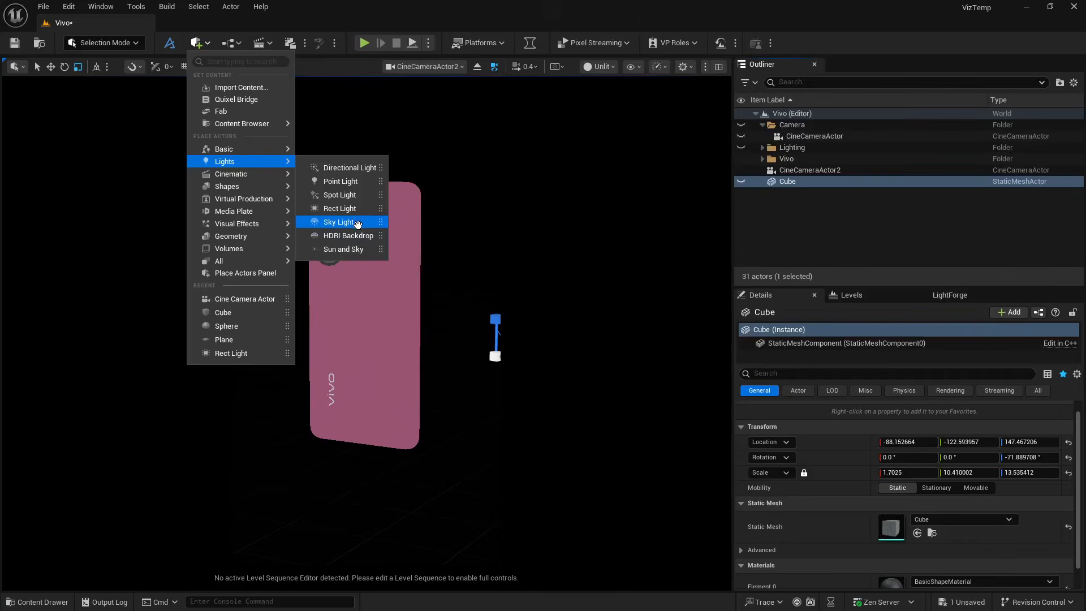
{"action": "left_click", "coordinate": [357, 223]}
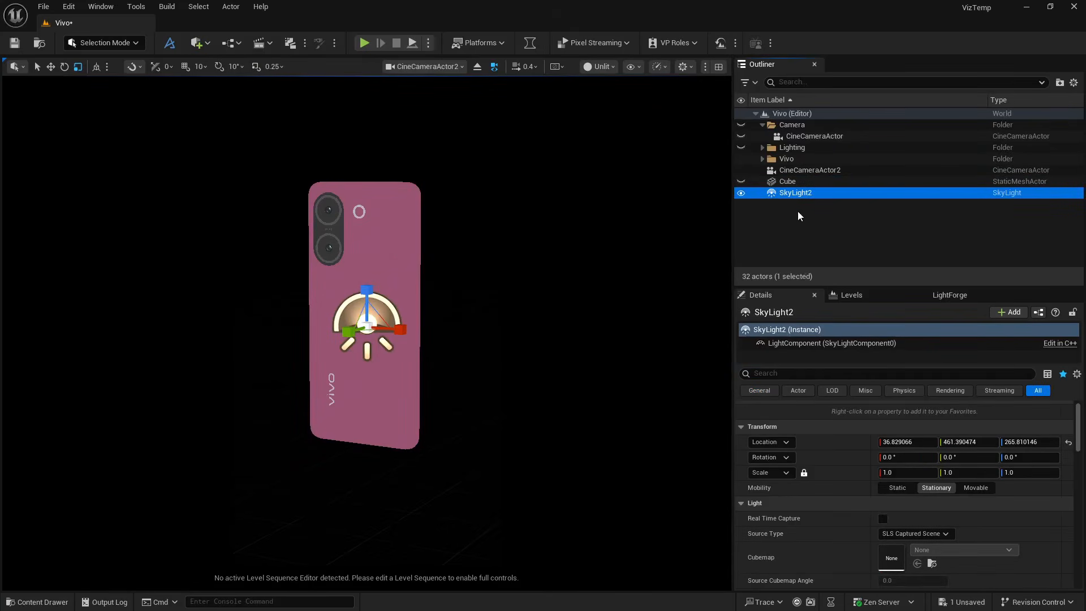
{"action": "left_click", "coordinate": [797, 196]}
{"action": "key", "text": "Delete"}
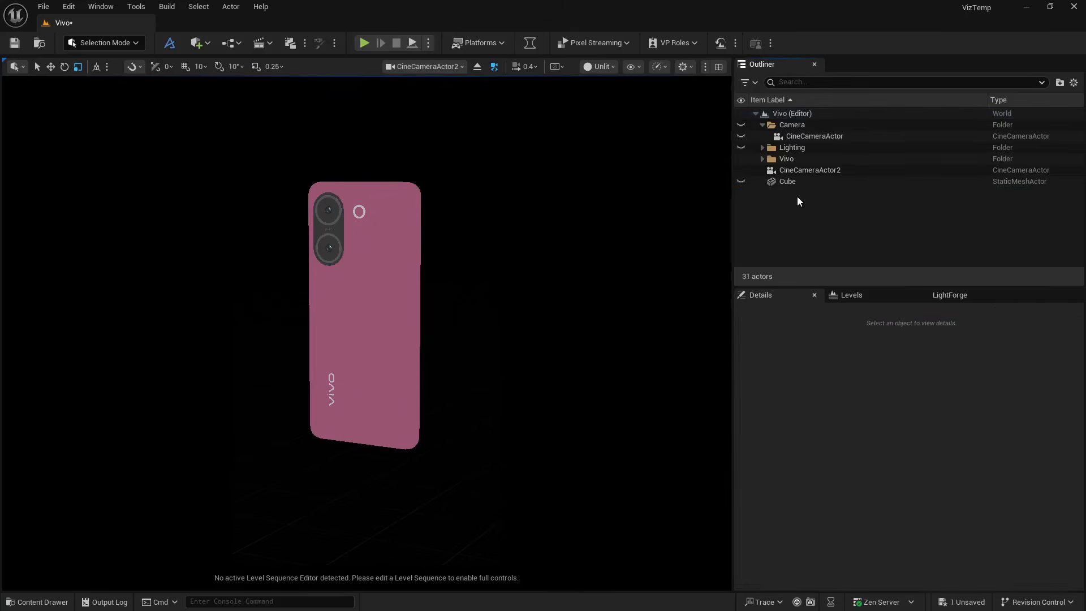
Add a Post Process Volume and move it along X to the side of the phone
{"action": "left_click", "coordinate": [196, 43]}
{"action": "mouse_move", "coordinate": [285, 197]}
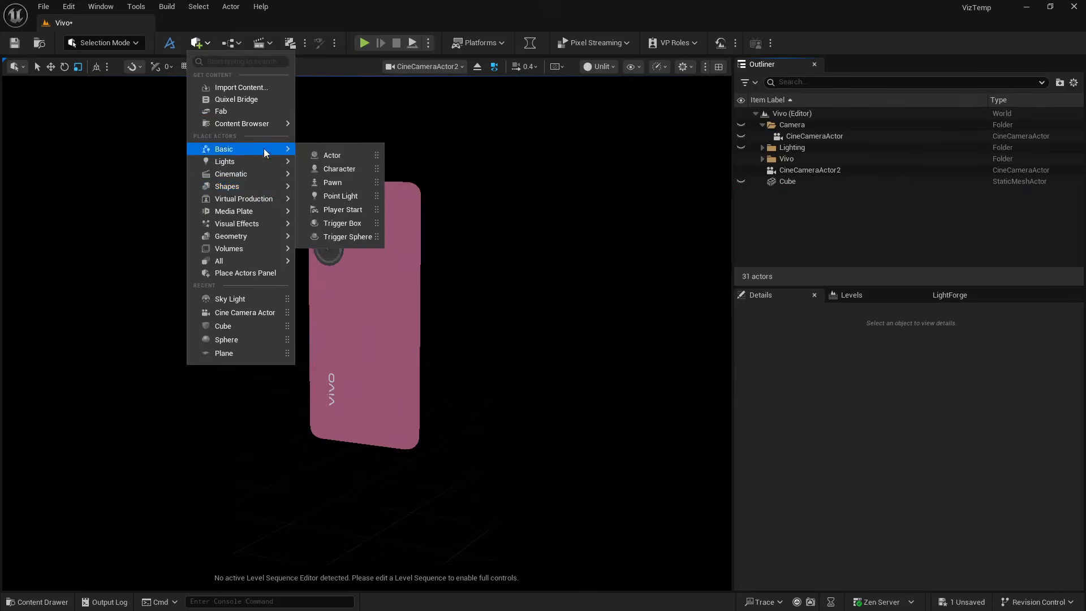
{"action": "mouse_move", "coordinate": [264, 226]}
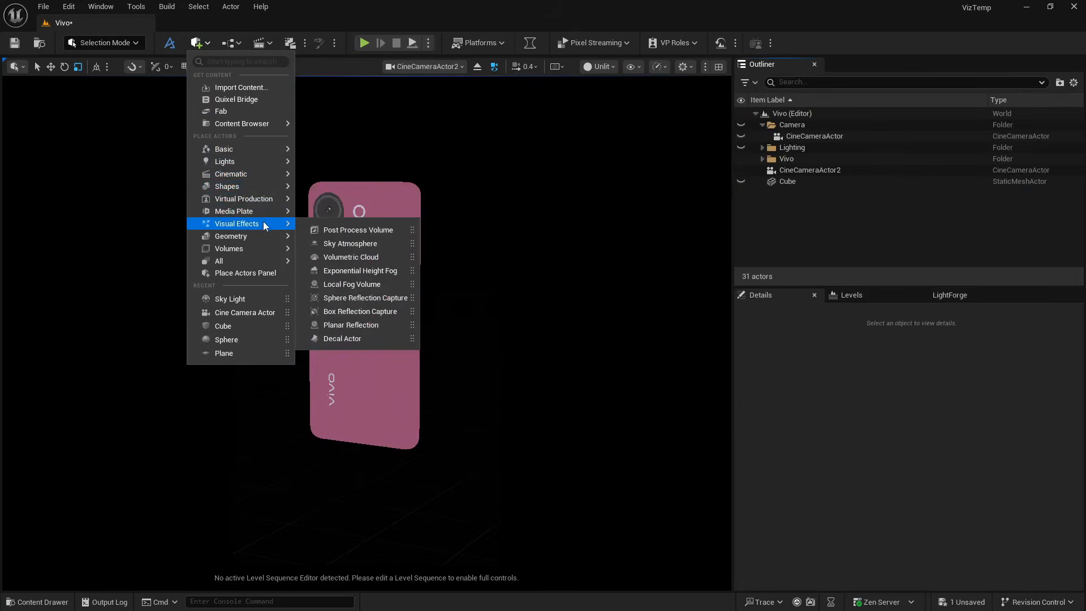
{"action": "left_click", "coordinate": [342, 230]}
{"action": "left_click_drag", "start_coordinate": [401, 328], "coordinate": [241, 317]}
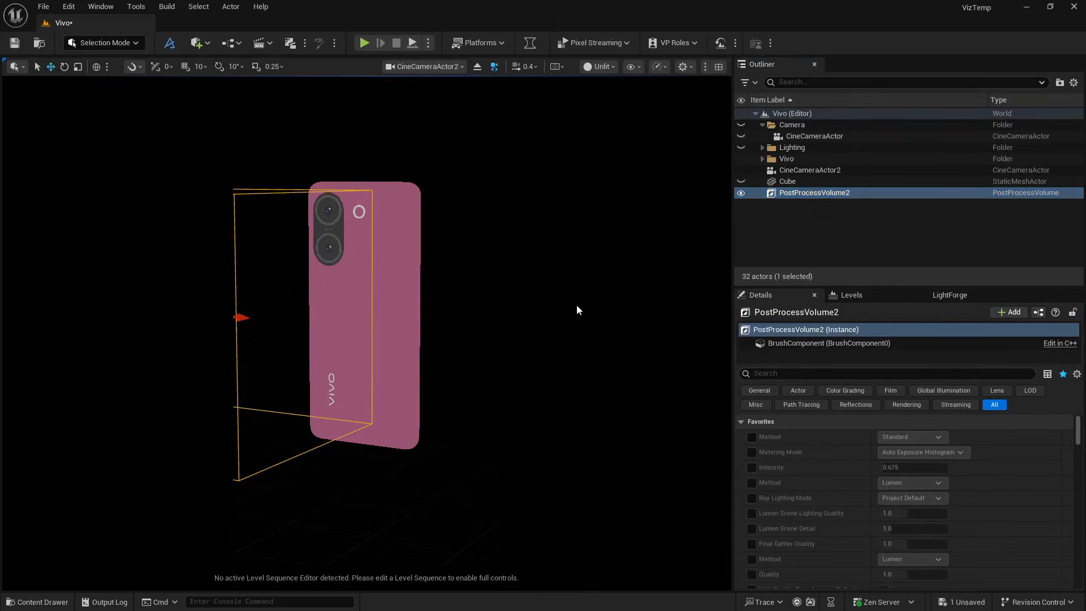
Enable Infinite Extent (Unbound) for PostProcessVolume2
{"action": "left_click", "coordinate": [774, 373]}
{"action": "type", "text": "infi"}
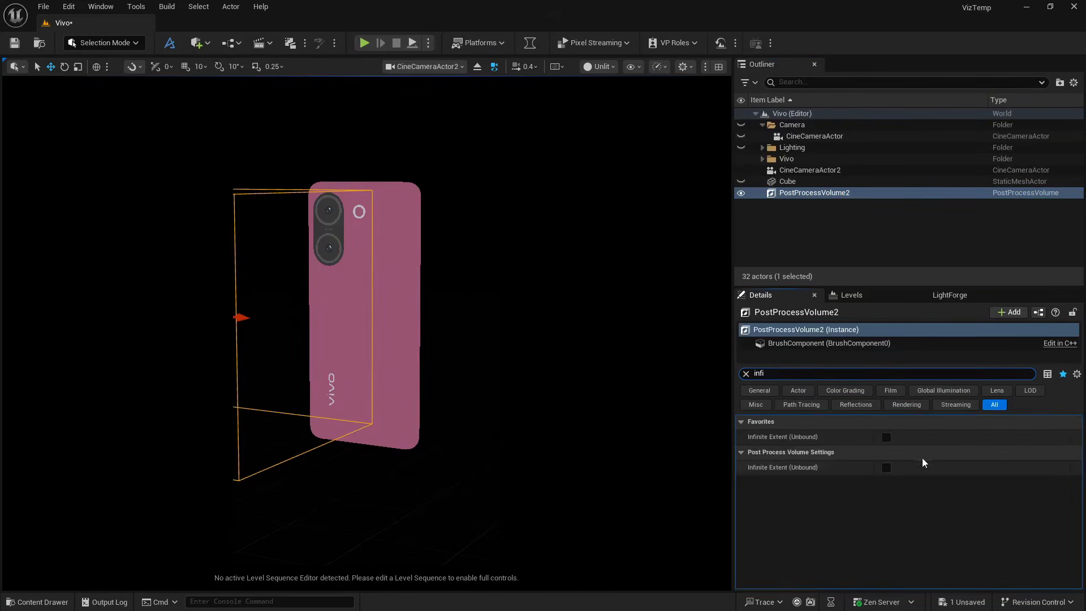
{"action": "left_click", "coordinate": [886, 467]}
{"action": "left_click", "coordinate": [744, 373]}
Enable the exposure overrides Min EV100 and Max EV100 on PostProcessVolume2 and set both to 9
{"action": "scroll", "coordinate": [819, 453], "scroll_direction": "down", "scroll_amount": 5}
{"action": "scroll", "coordinate": [819, 453], "scroll_direction": "down", "scroll_amount": 10}
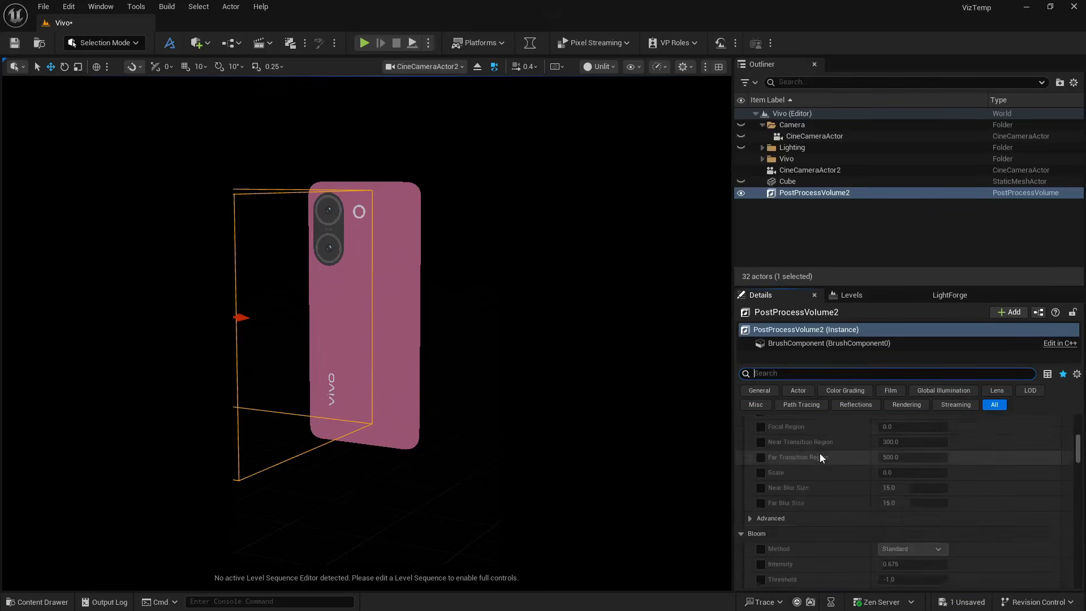
{"action": "scroll", "coordinate": [803, 464], "scroll_direction": "down", "scroll_amount": 2}
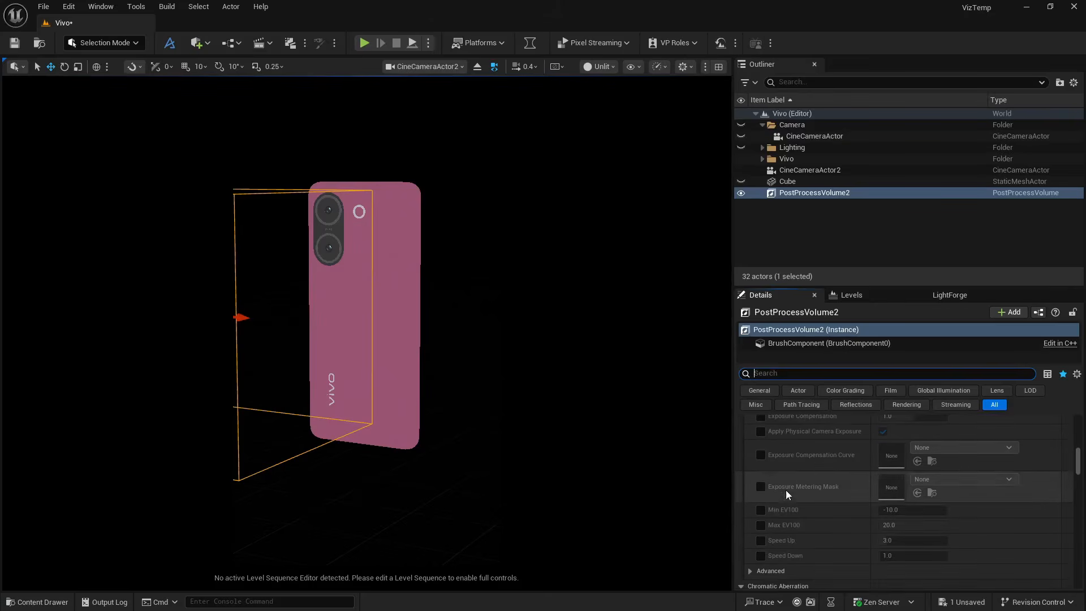
{"action": "left_click", "coordinate": [761, 510]}
{"action": "left_click", "coordinate": [761, 525]}
{"action": "scroll", "coordinate": [802, 474], "scroll_direction": "up", "scroll_amount": 2}
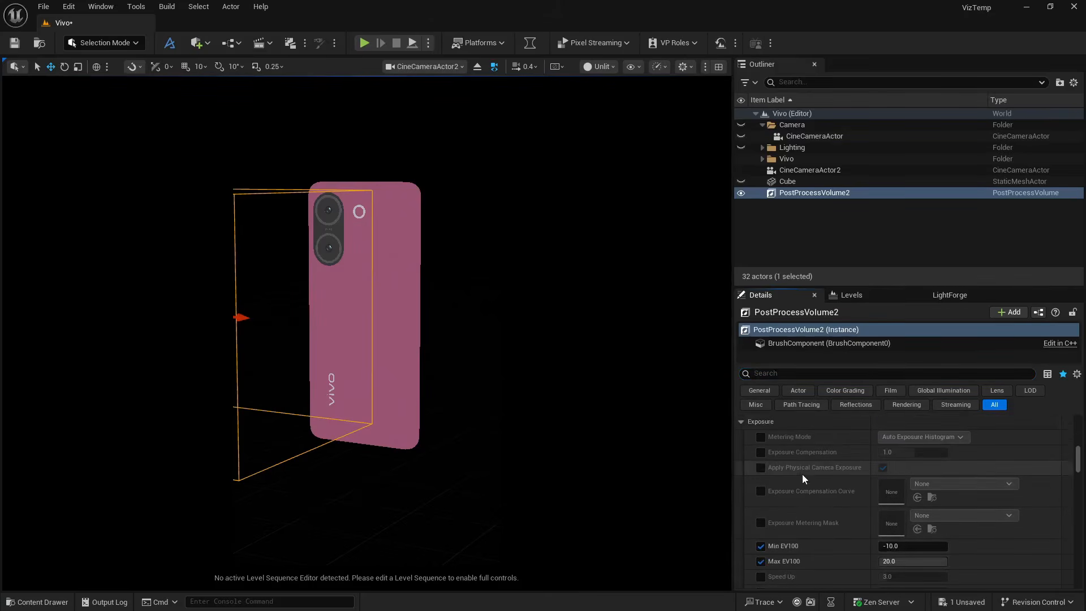
{"action": "scroll", "coordinate": [809, 497], "scroll_direction": "down", "scroll_amount": 3}
{"action": "left_click", "coordinate": [887, 490]}
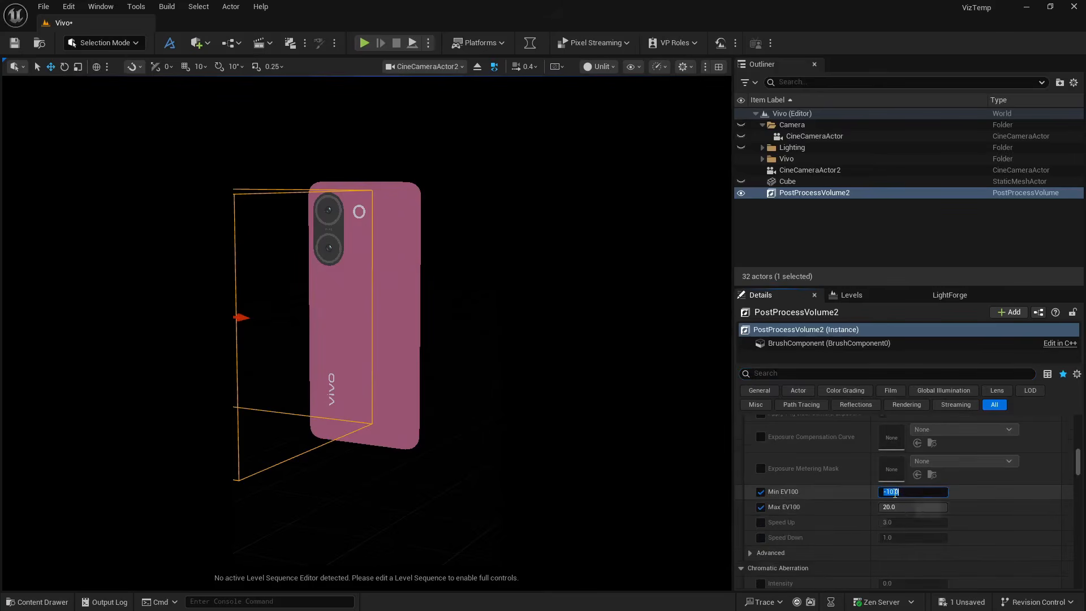
{"action": "type", "text": "9"}
{"action": "key", "text": "Tab"}
{"action": "key", "text": "Tab"}
{"action": "type", "text": "9"}
{"action": "key", "text": "Tab"}
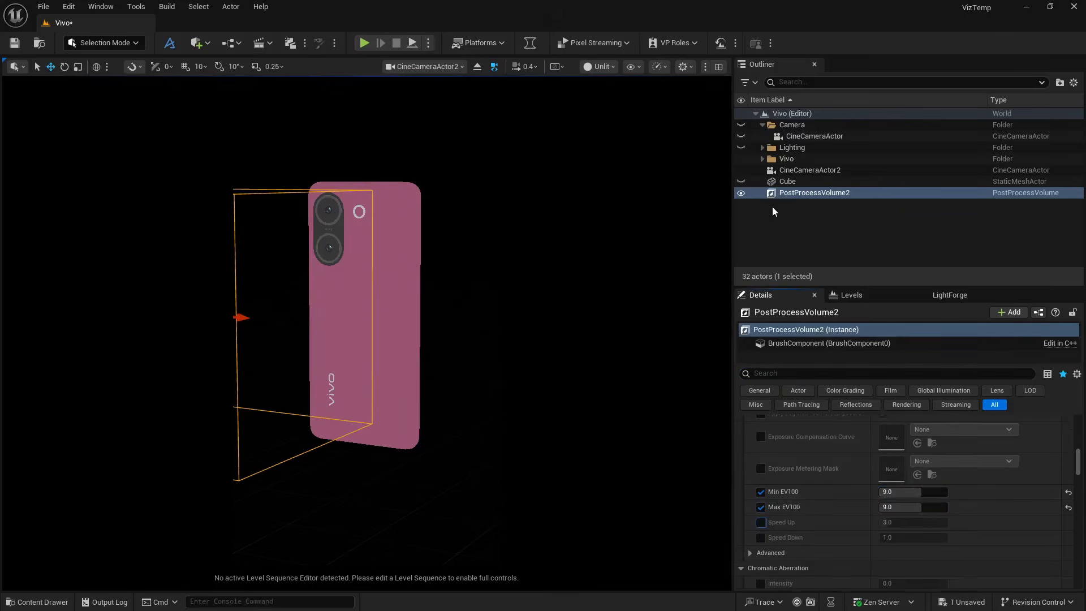
Add a sky light and move it beside the phone to about -113 on X
{"action": "left_click", "coordinate": [196, 42]}
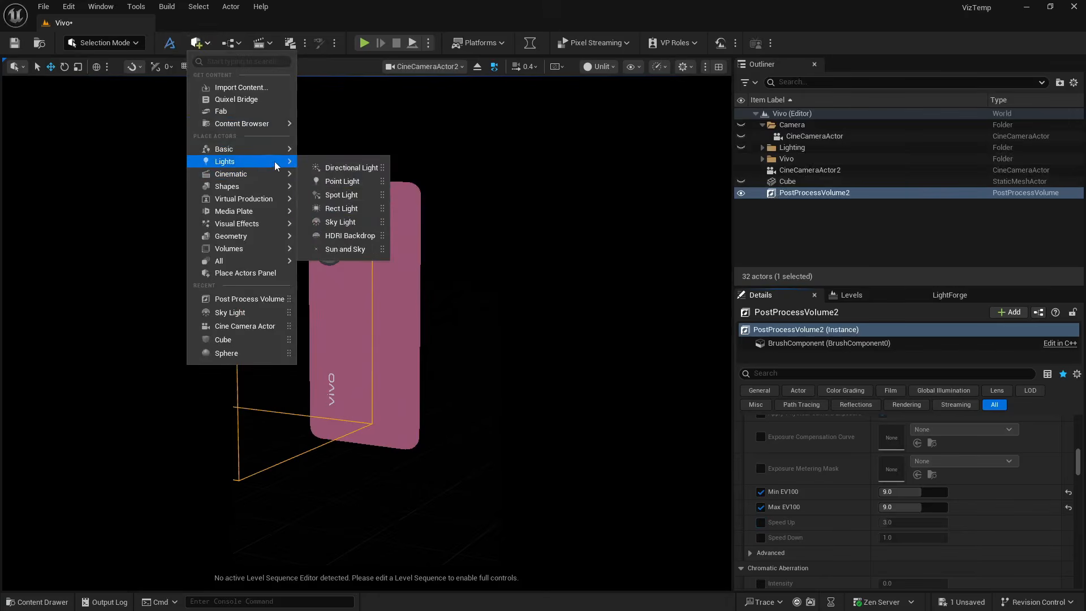
{"action": "left_click", "coordinate": [344, 226]}
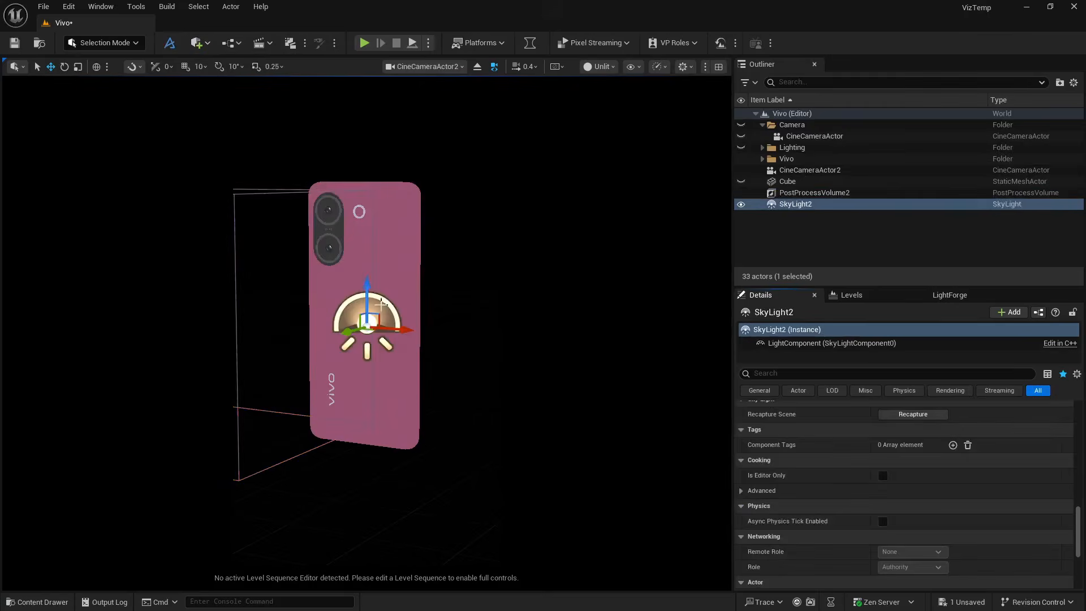
{"action": "left_click_drag", "start_coordinate": [402, 329], "coordinate": [247, 327]}
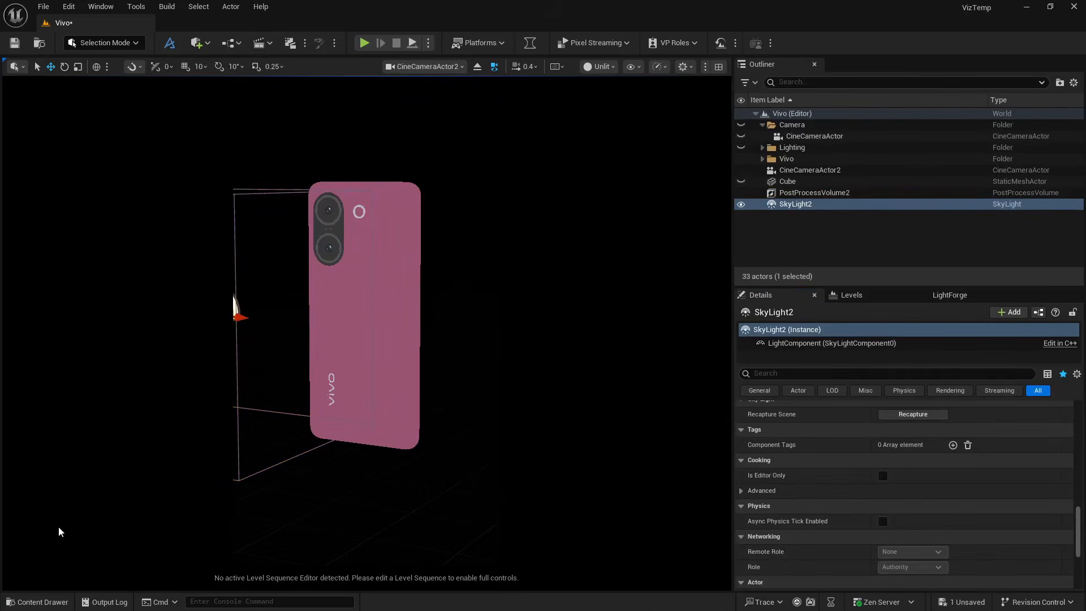
{"action": "scroll", "coordinate": [840, 493], "scroll_direction": "up", "scroll_amount": 10}
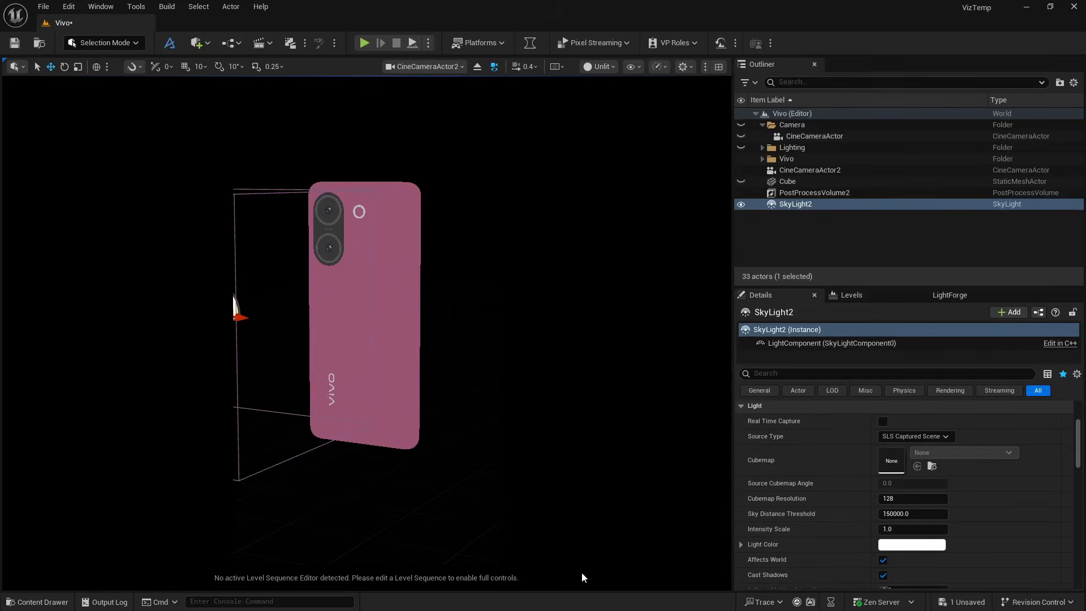
Switch to the browser and look through the studio HDRIs on Poly Haven
{"action": "key", "text": "super"}
{"action": "left_click", "coordinate": [713, 601]}
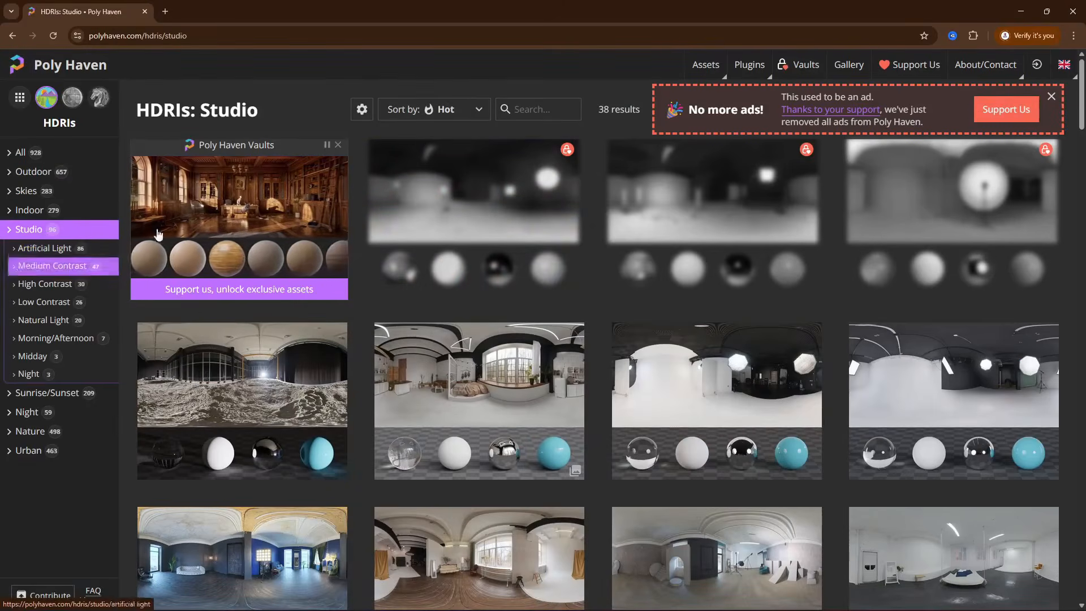
{"action": "scroll", "coordinate": [822, 332], "scroll_direction": "down", "scroll_amount": 5}
{"action": "scroll", "coordinate": [821, 332], "scroll_direction": "down", "scroll_amount": 10}
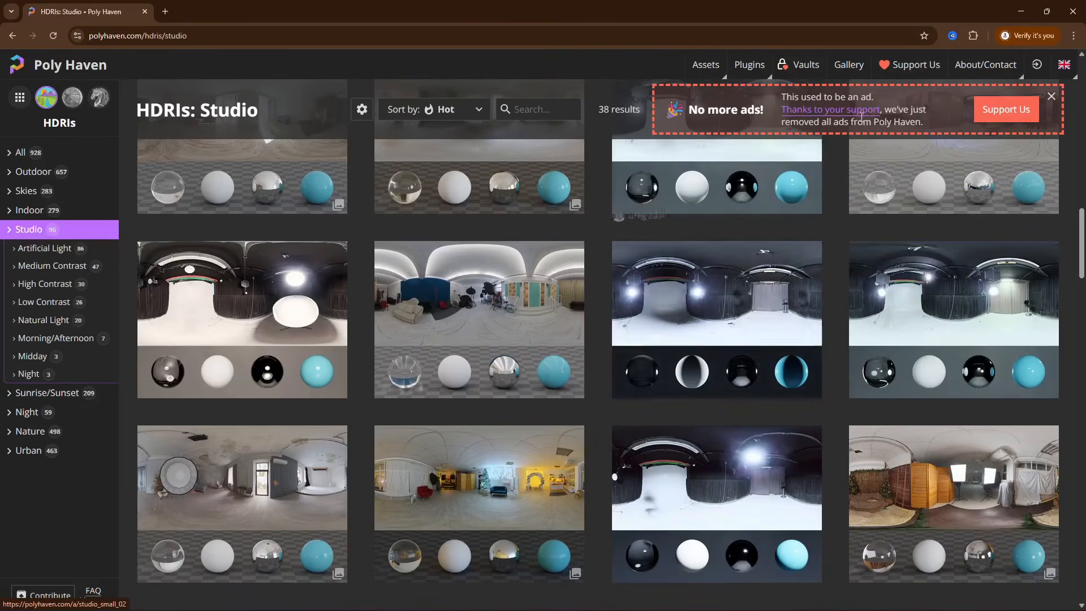
{"action": "left_click", "coordinate": [1021, 12]}
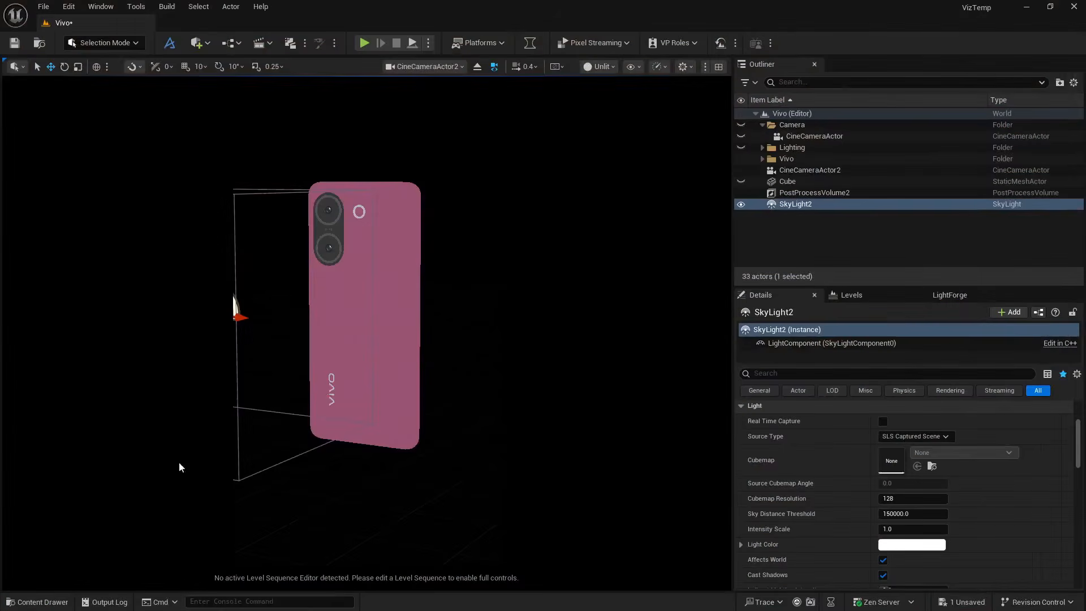
Select the GSG_PRO_STUDIOS_METAL_004 texture cube in the project's HDRI folder
{"action": "left_click", "coordinate": [29, 600]}
{"action": "scroll", "coordinate": [55, 499], "scroll_direction": "up", "scroll_amount": 3}
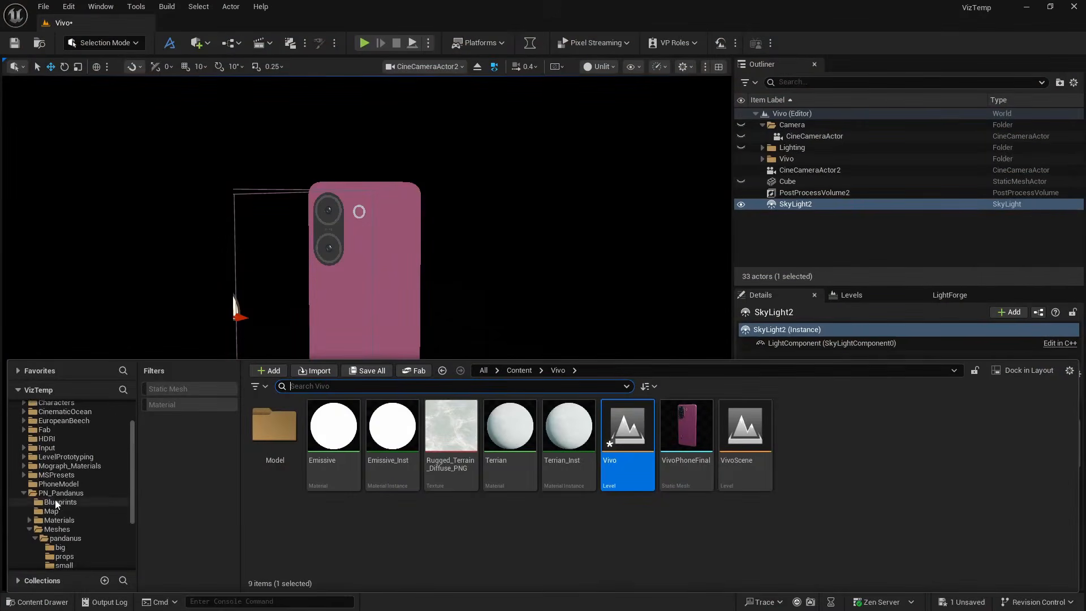
{"action": "left_click", "coordinate": [55, 458]}
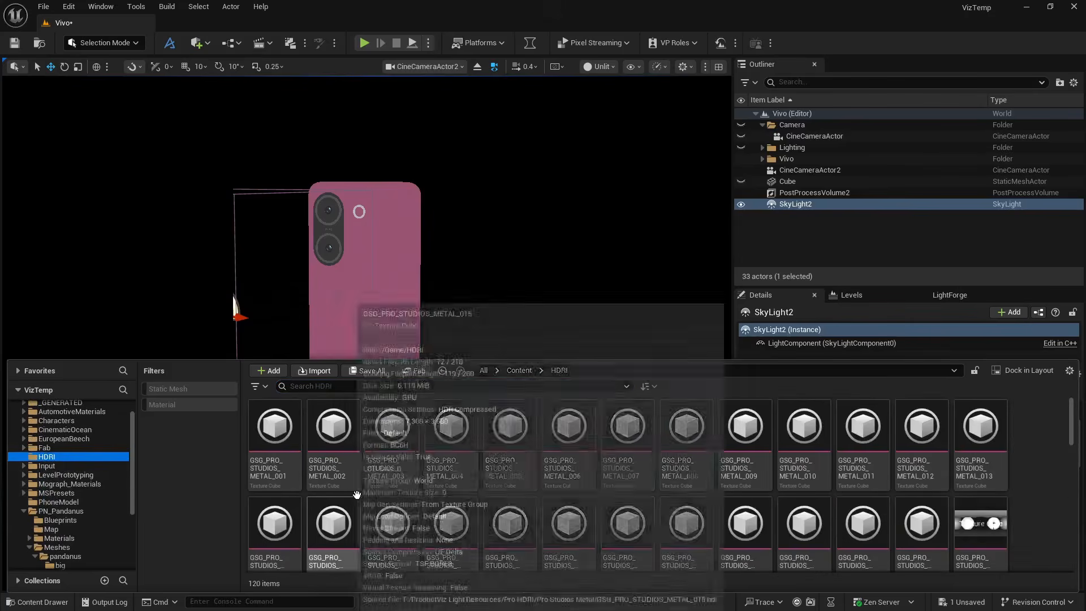
{"action": "mouse_move", "coordinate": [518, 445]}
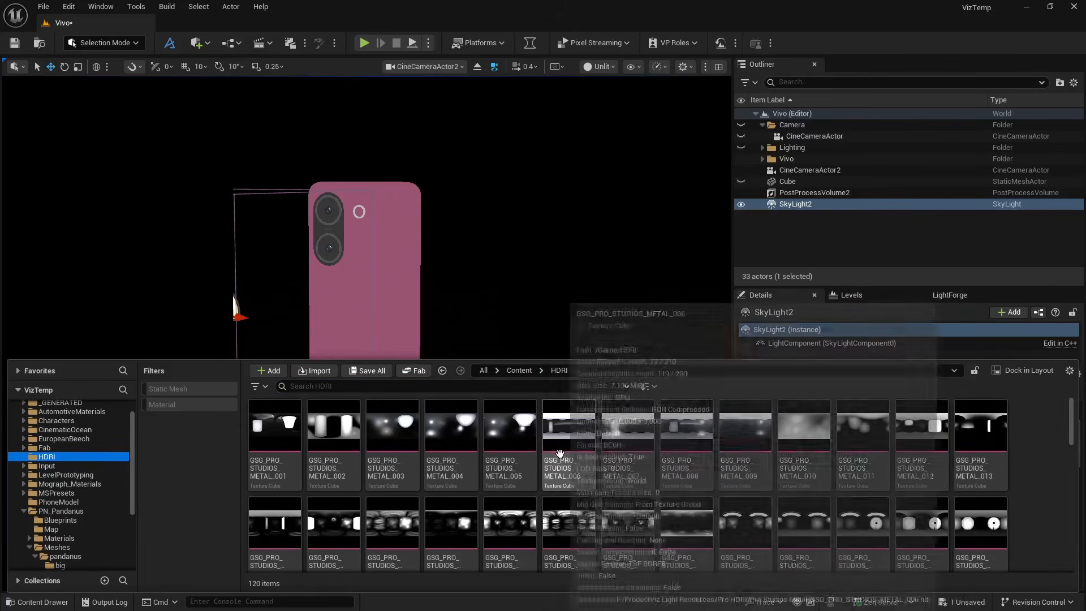
{"action": "left_click", "coordinate": [450, 433]}
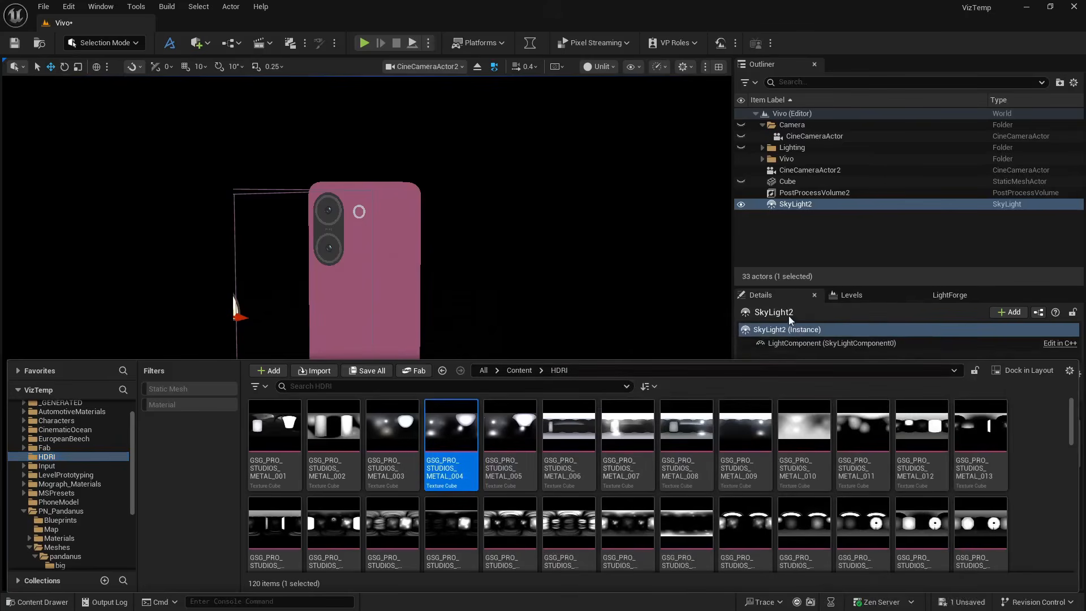
{"action": "left_click", "coordinate": [780, 297]}
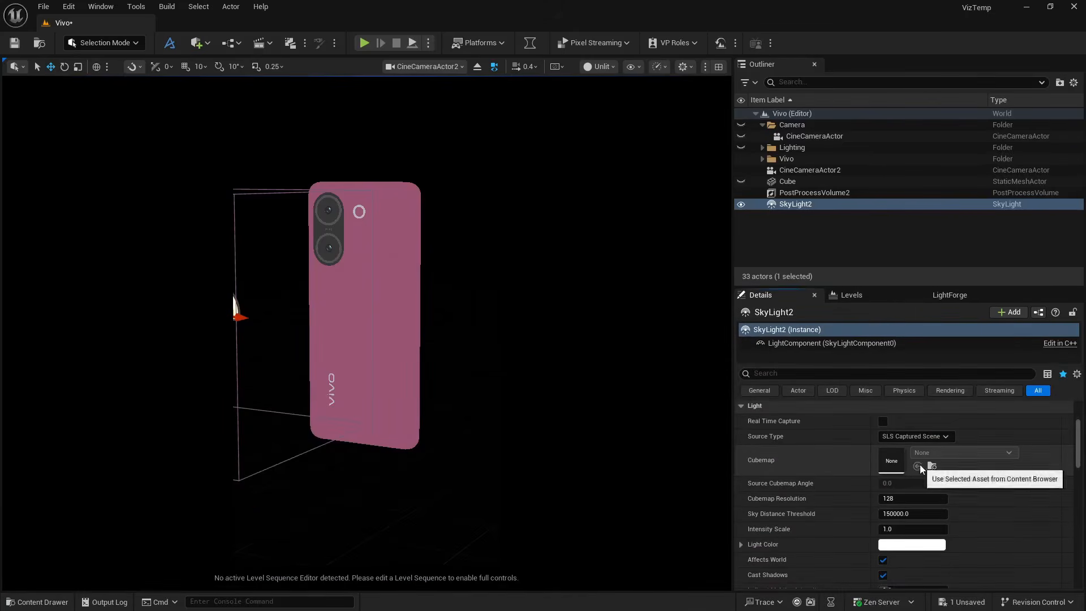
Set SkyLight2's source type to SLS Specified Cubemap and assign GSG_PRO_STUDIOS_METAL_004 as its cubemap
{"action": "left_click", "coordinate": [915, 437]}
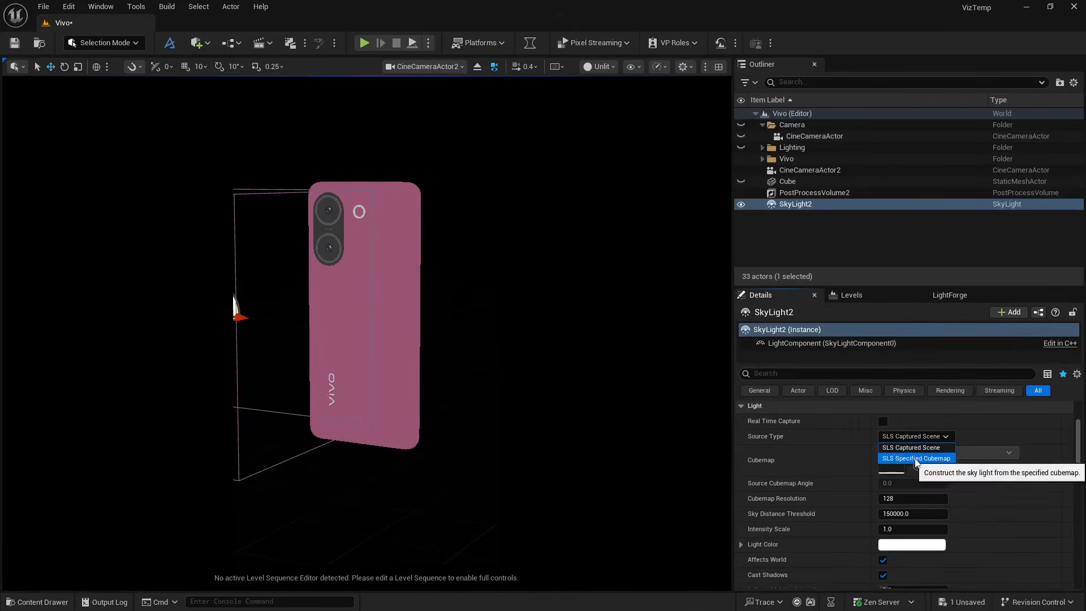
{"action": "left_click", "coordinate": [916, 459]}
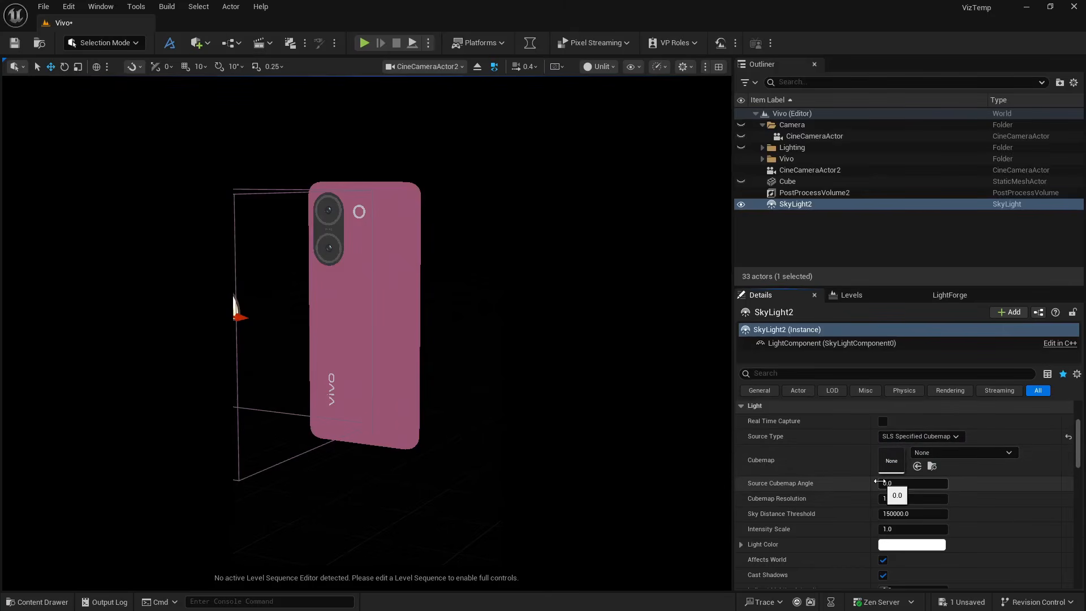
{"action": "left_click", "coordinate": [921, 465]}
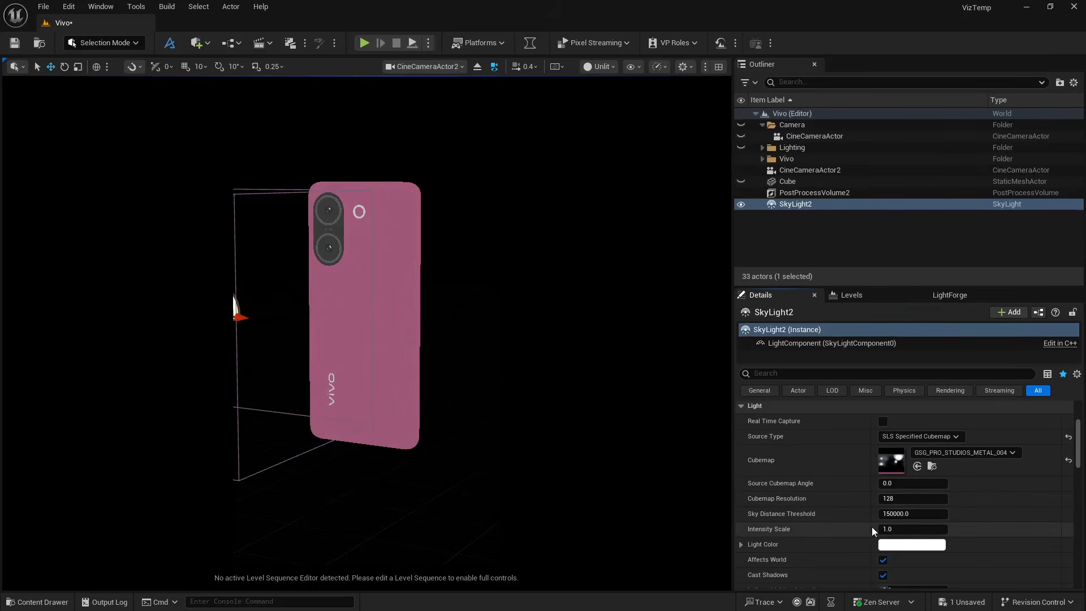
Set SkyLight2's intensity scale to 300 and switch the viewport to the Lit view mode
{"action": "left_click", "coordinate": [910, 529]}
{"action": "type", "text": "300"}
{"action": "key", "text": "Return"}
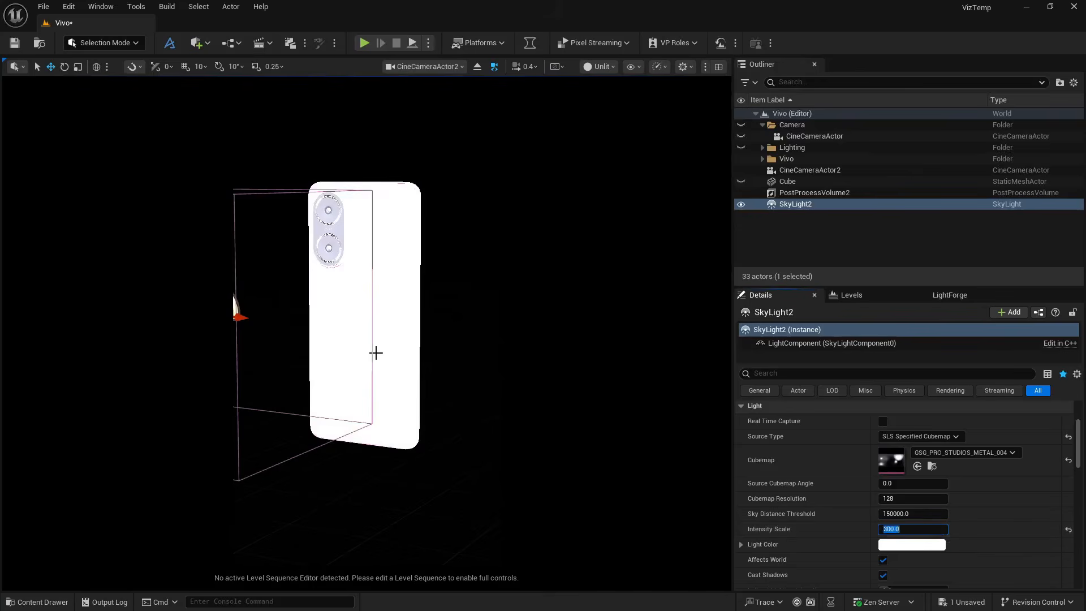
{"action": "left_click", "coordinate": [597, 66]}
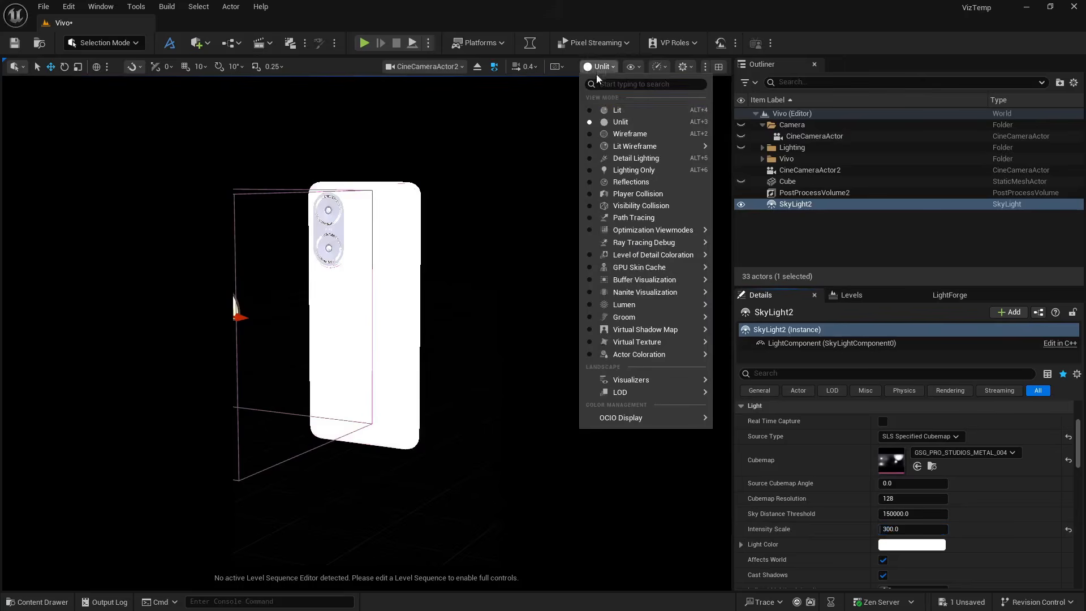
{"action": "left_click", "coordinate": [602, 107]}
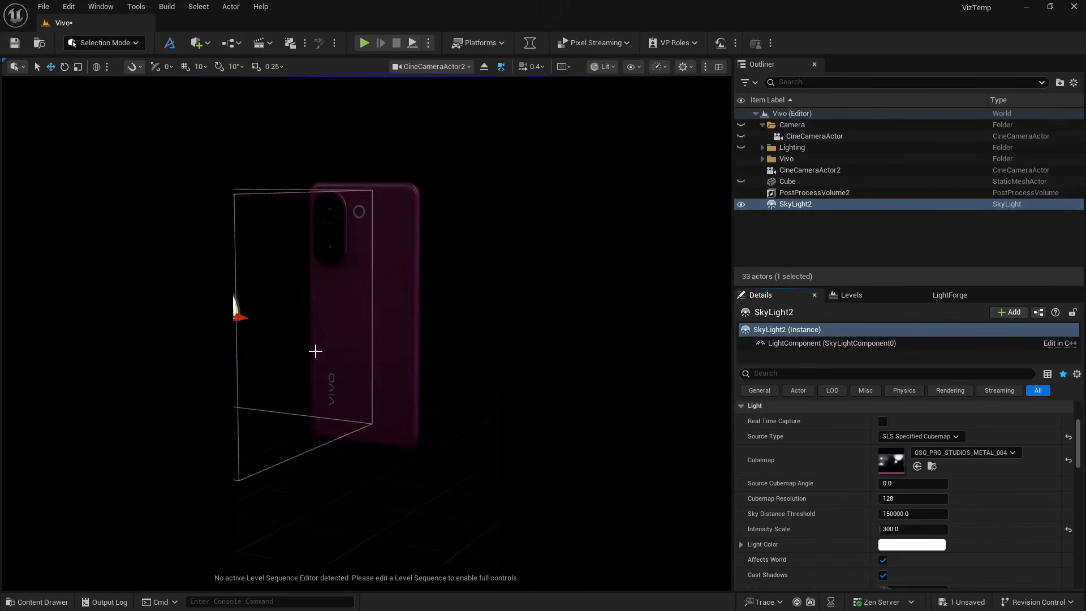
{"action": "left_click", "coordinate": [280, 302]}
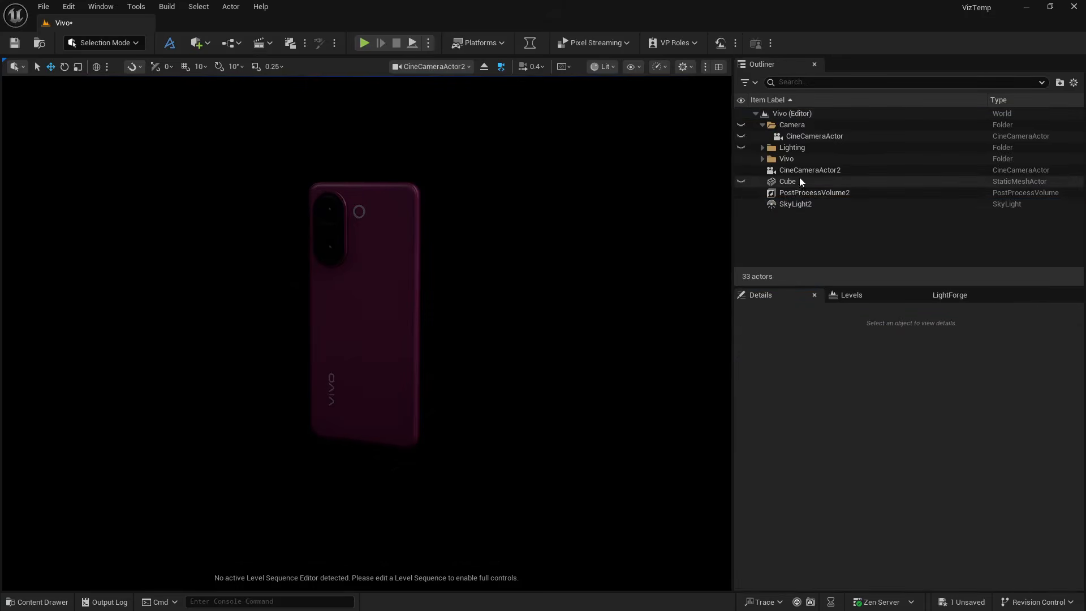
Set SkyLight2's mobility to Movable
{"action": "left_click", "coordinate": [806, 205]}
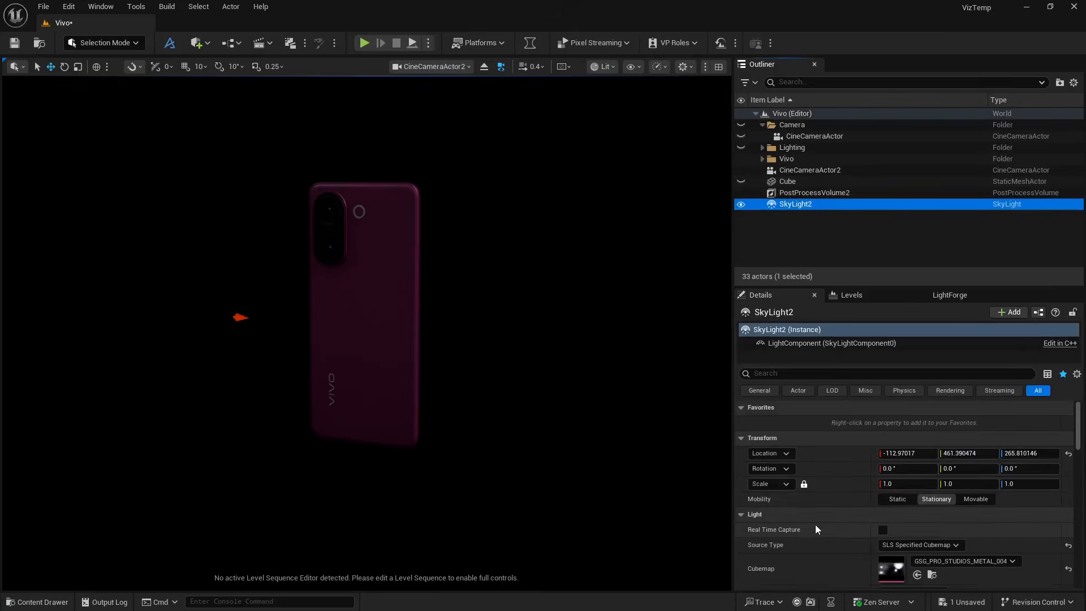
{"action": "scroll", "coordinate": [815, 524], "scroll_direction": "down", "scroll_amount": 2}
{"action": "left_click", "coordinate": [975, 463]}
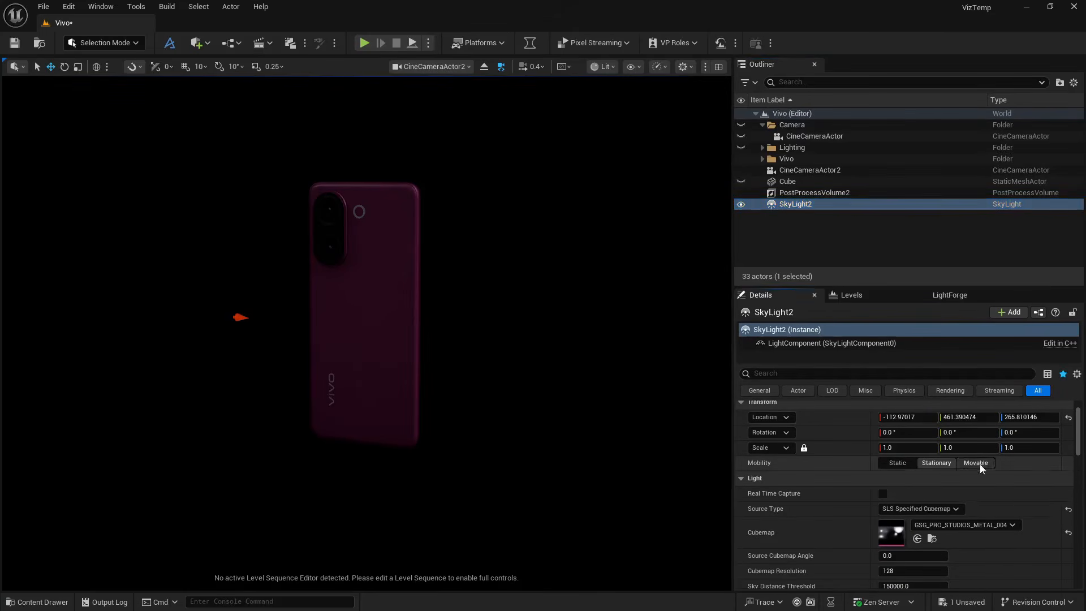
Set SkyLight2's cubemap resolution to 4096 and raise its intensity scale to 1000
{"action": "scroll", "coordinate": [817, 486], "scroll_direction": "down", "scroll_amount": 1}
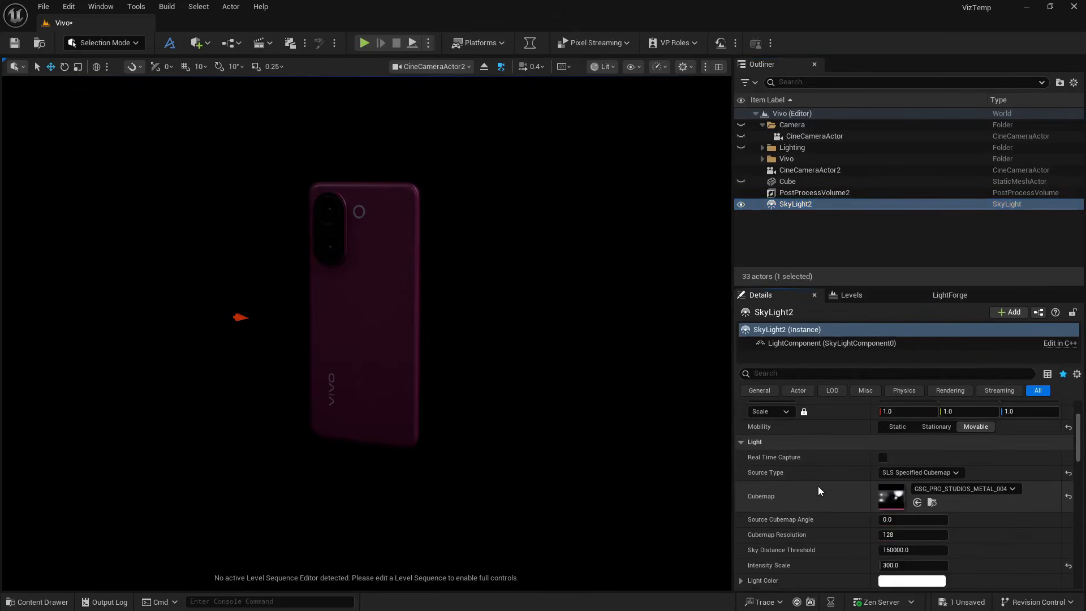
{"action": "left_click", "coordinate": [898, 534]}
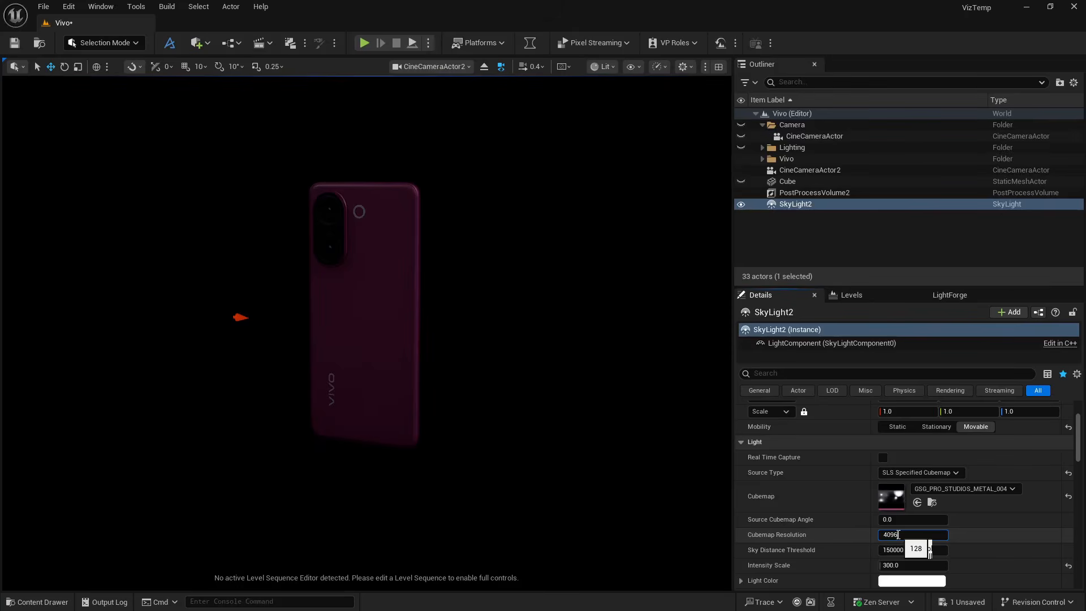
{"action": "left_click", "coordinate": [904, 564]}
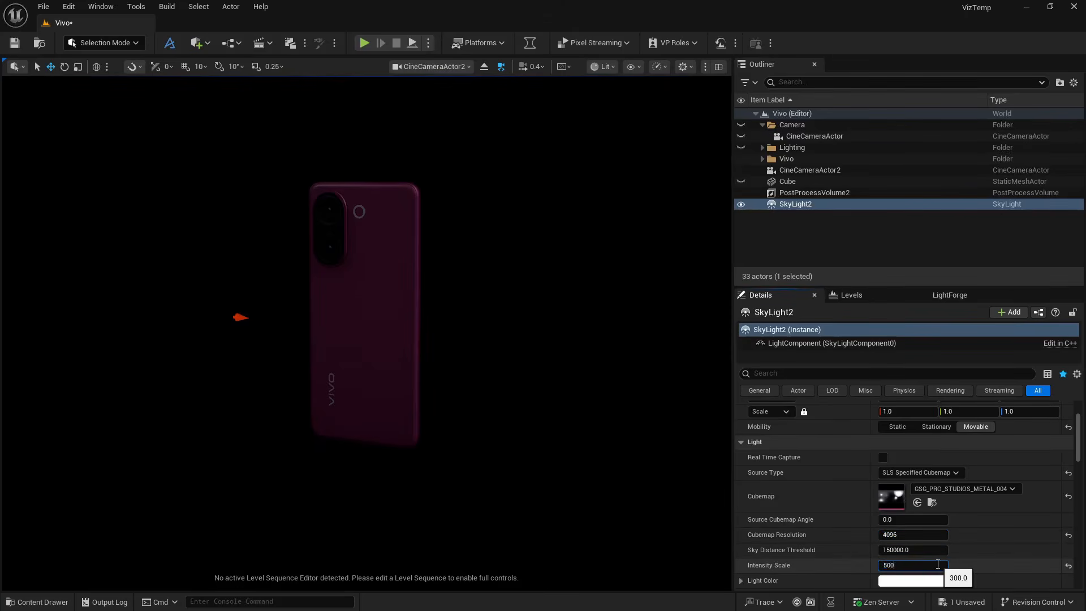
{"action": "key", "text": "Return"}
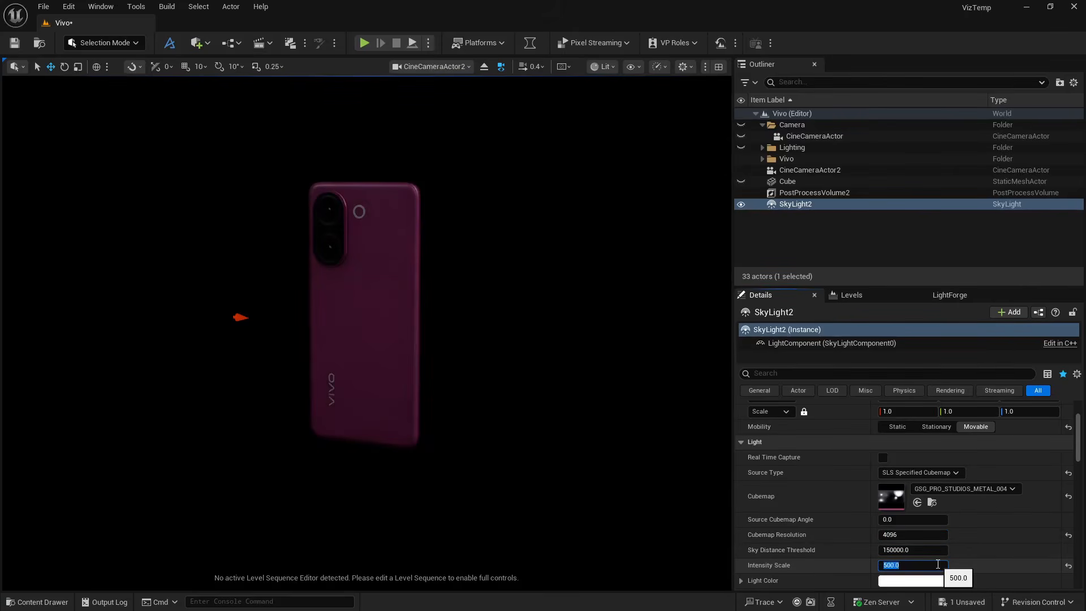
{"action": "key", "text": "Return"}
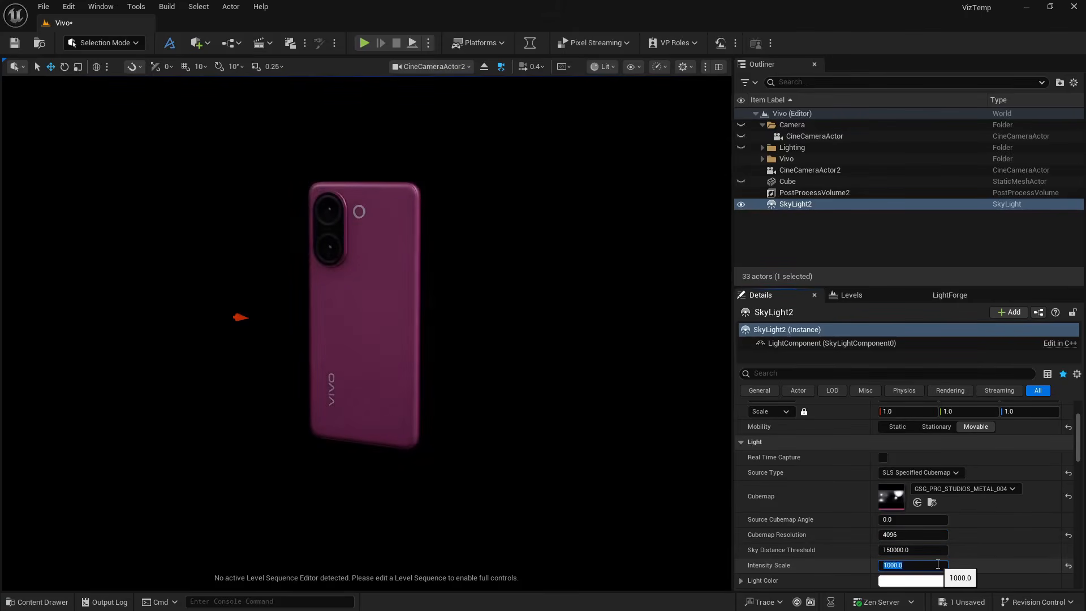
{"action": "left_click", "coordinate": [835, 518]}
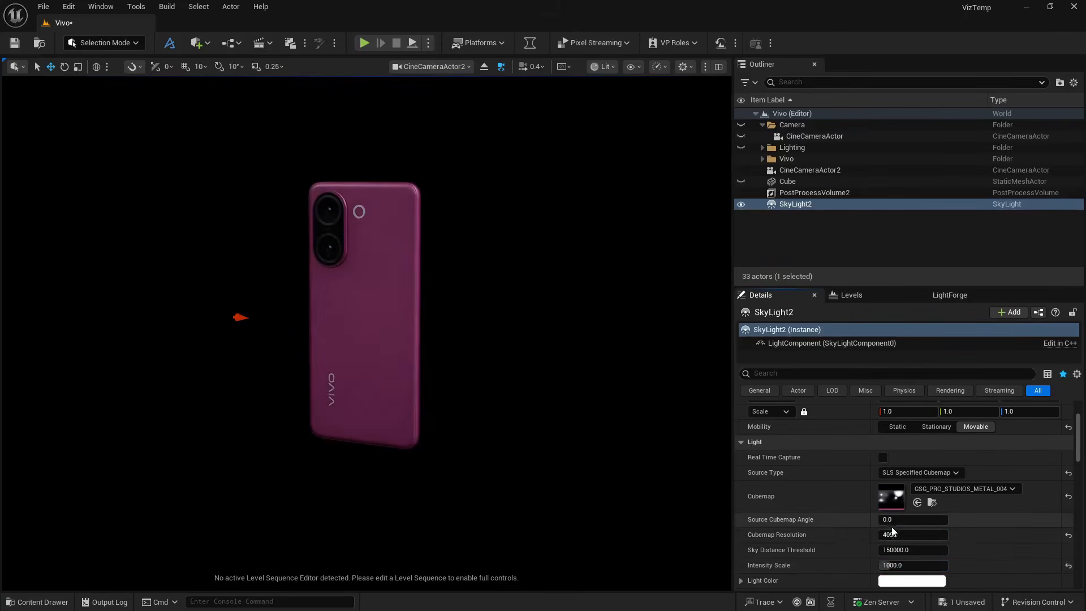
Rotate SkyLight2's HDRI lighting across the phone by setting the source cubemap angle to about 218.88
{"action": "left_click_drag", "start_coordinate": [889, 522], "coordinate": [924, 520]}
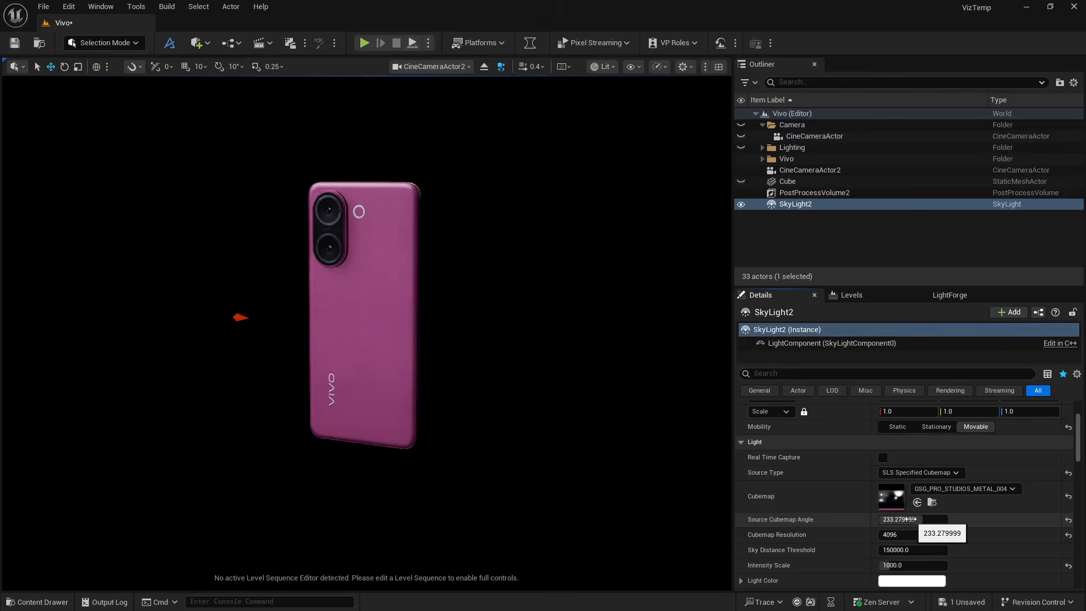
{"action": "mouse_move", "coordinate": [924, 517]}
{"action": "left_mouse_down"}
{"action": "mouse_move", "coordinate": [908, 517]}
{"action": "mouse_move", "coordinate": [920, 517]}
{"action": "left_mouse_up"}
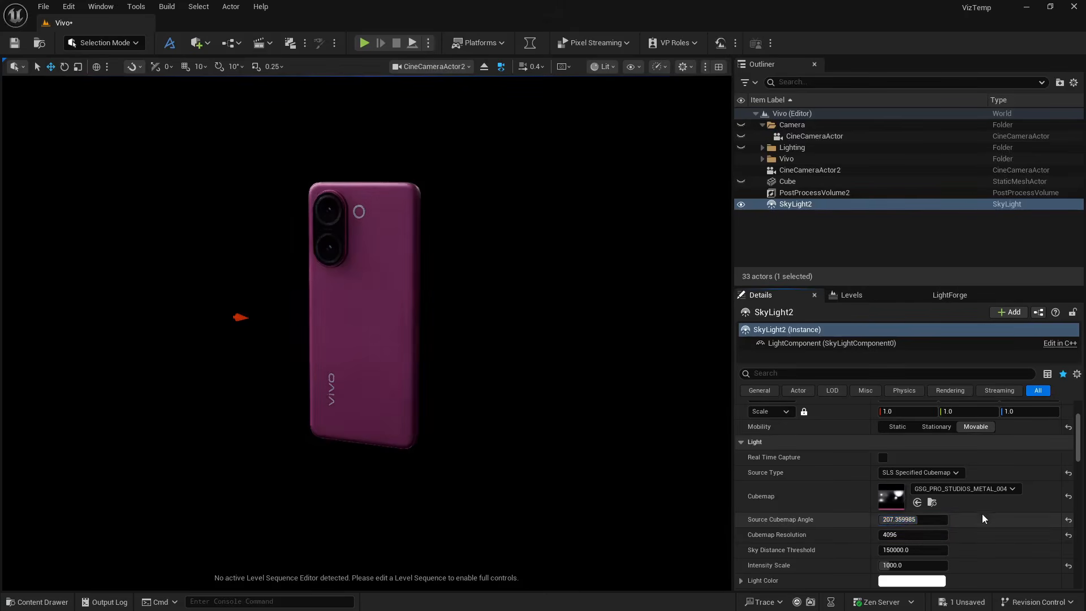
{"action": "key", "text": "ctrl+s"}
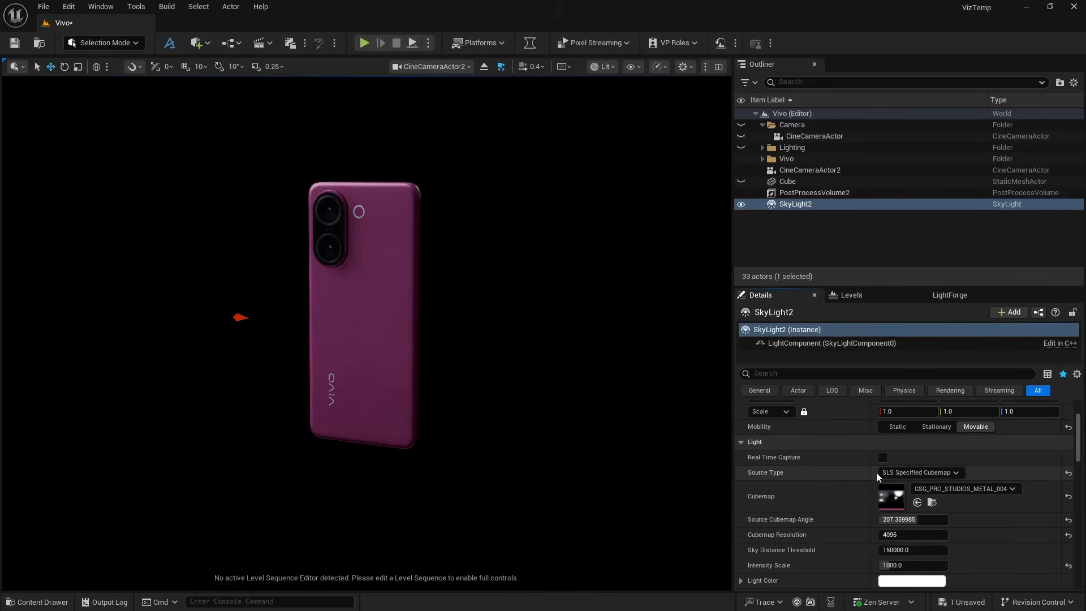
{"action": "left_click", "coordinate": [899, 519]}
{"action": "type", "text": "190.08"}
{"action": "key", "text": "Return"}
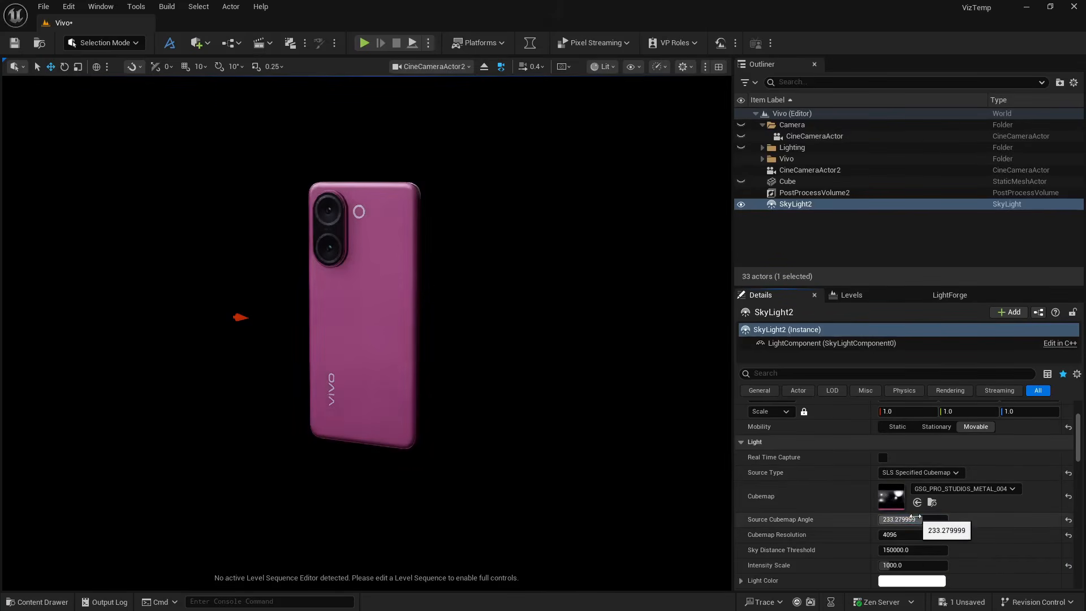
{"action": "left_click_drag", "start_coordinate": [915, 516], "coordinate": [917, 516]}
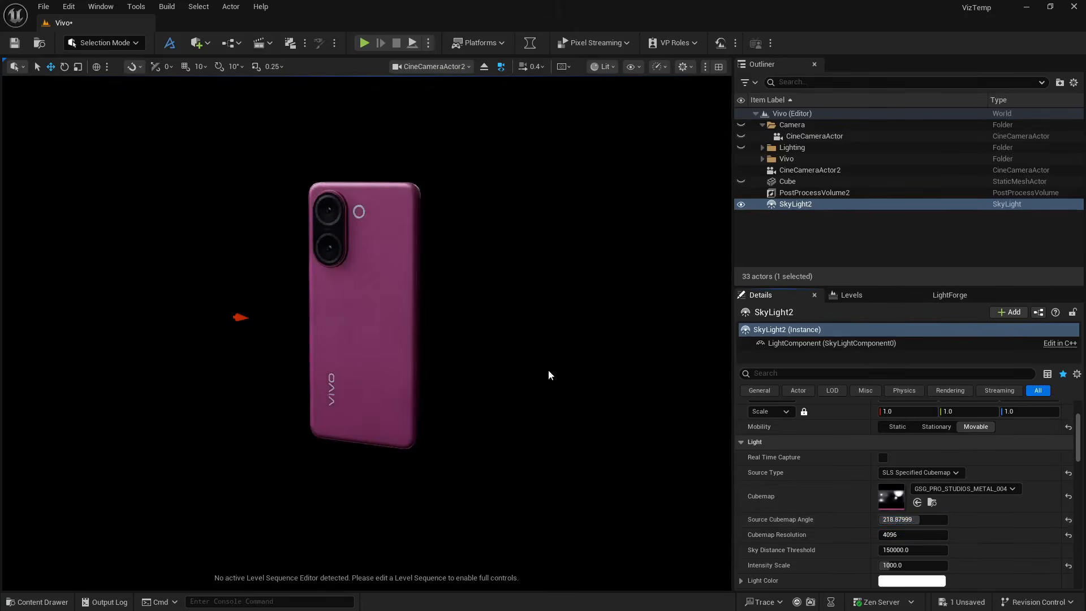
Preview the phone in the Path Tracing view mode and return to Lit
{"action": "left_click", "coordinate": [598, 67]}
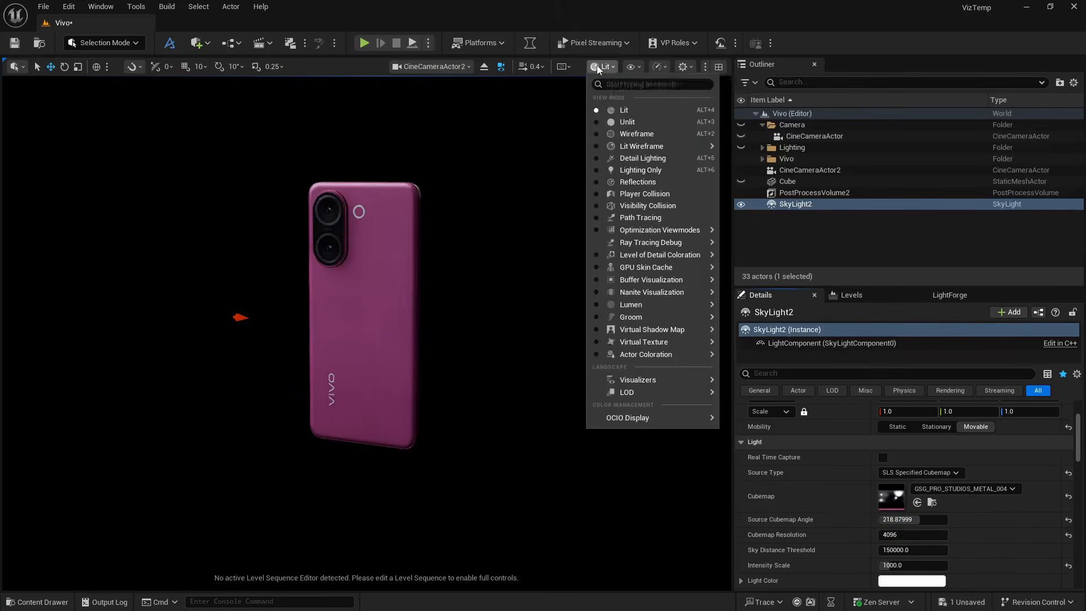
{"action": "left_click", "coordinate": [654, 218]}
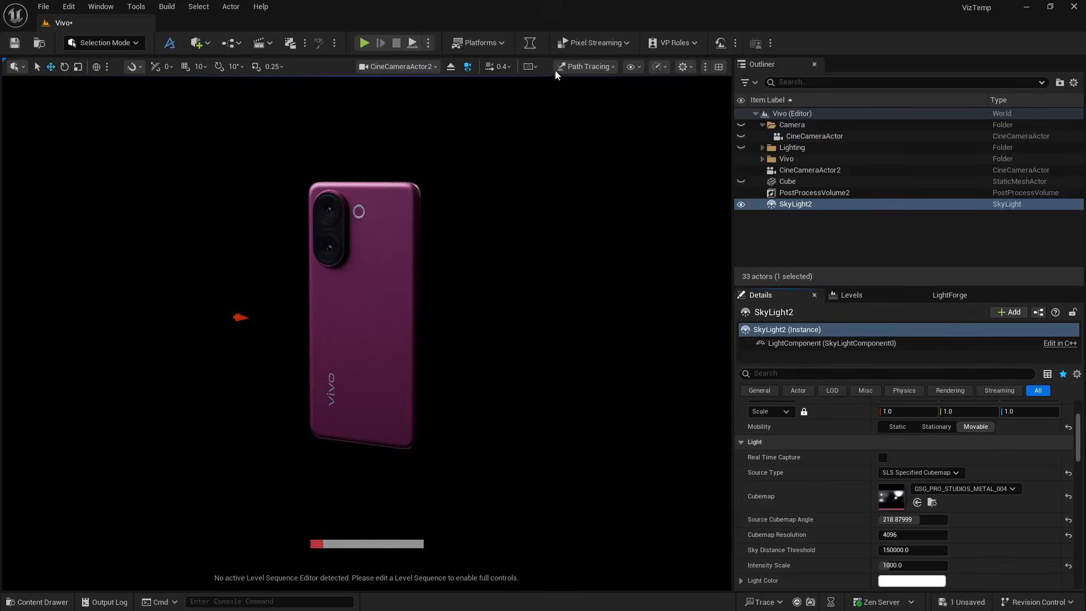
{"action": "left_click", "coordinate": [573, 66]}
{"action": "left_click", "coordinate": [578, 111]}
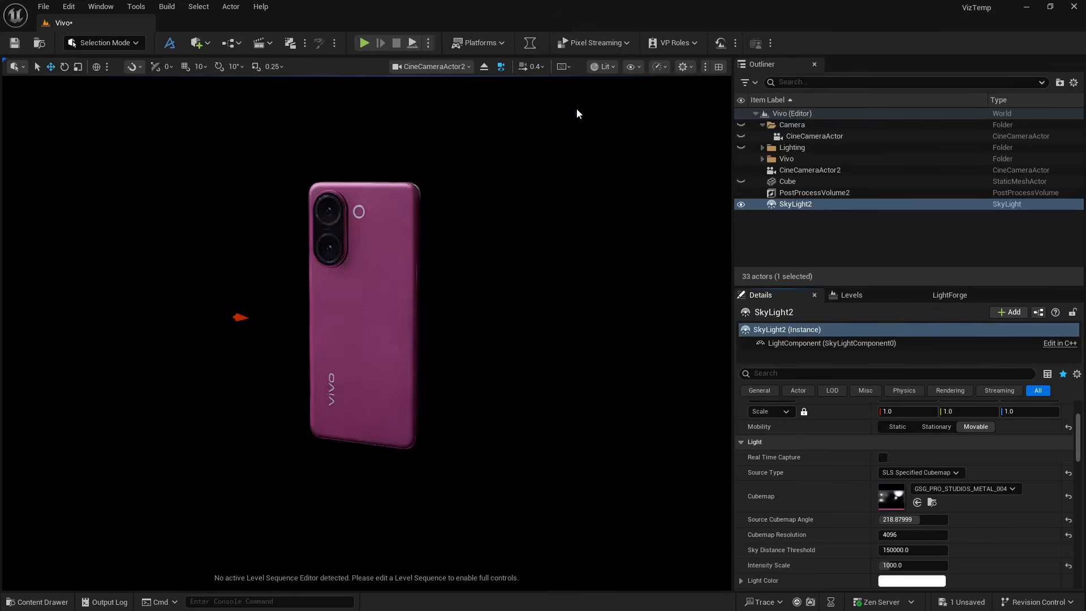
Preview the phone in the Detail Lighting and Lighting Only view modes, ending back in Lit
{"action": "left_click", "coordinate": [595, 72]}
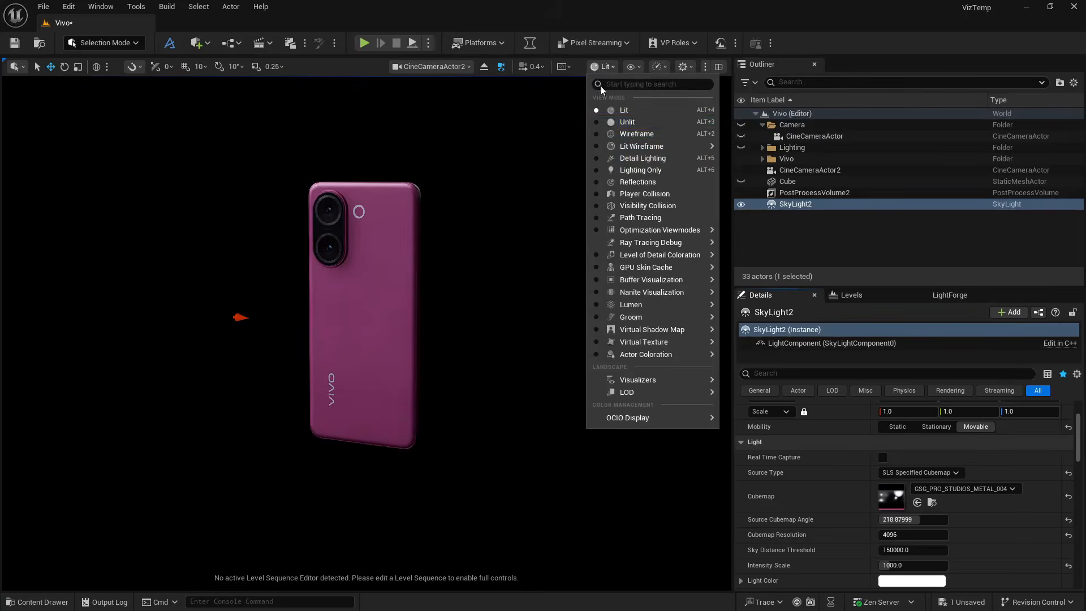
{"action": "left_click", "coordinate": [611, 157]}
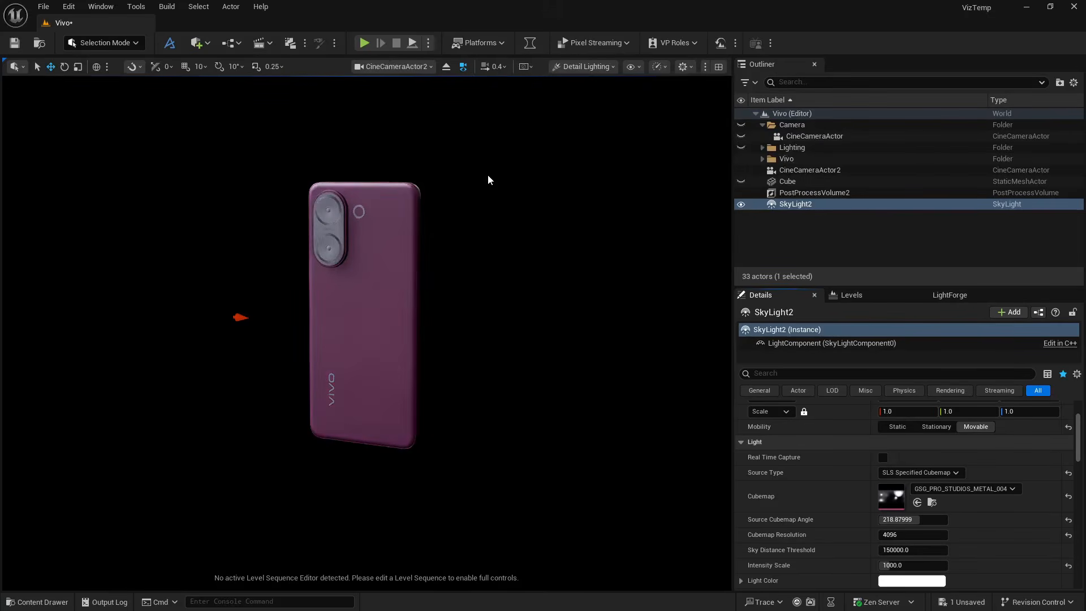
{"action": "left_click", "coordinate": [606, 66]}
{"action": "left_click", "coordinate": [612, 169]}
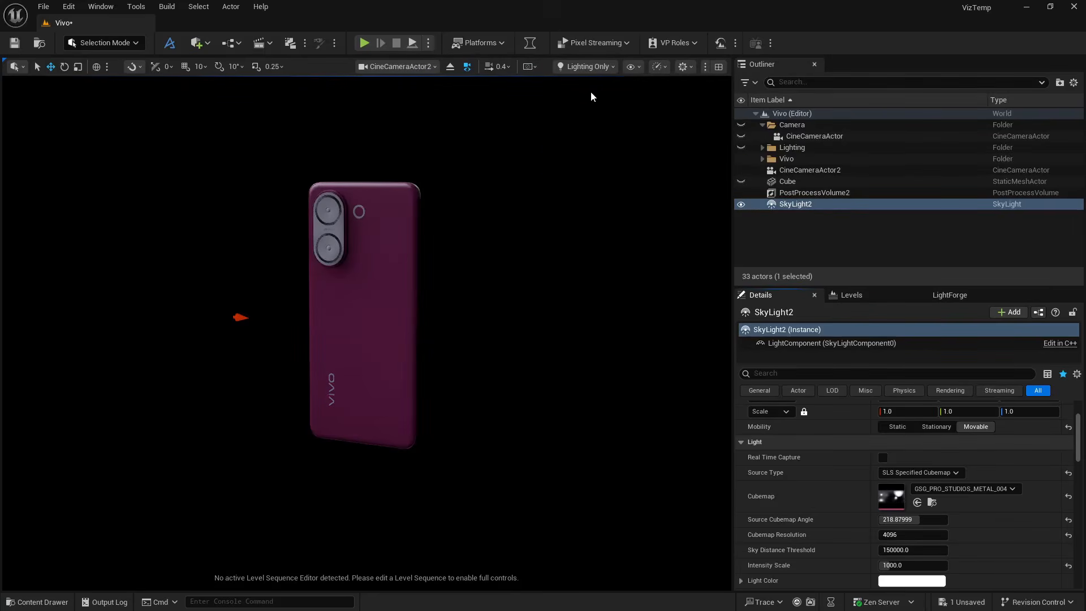
{"action": "left_click", "coordinate": [591, 67]}
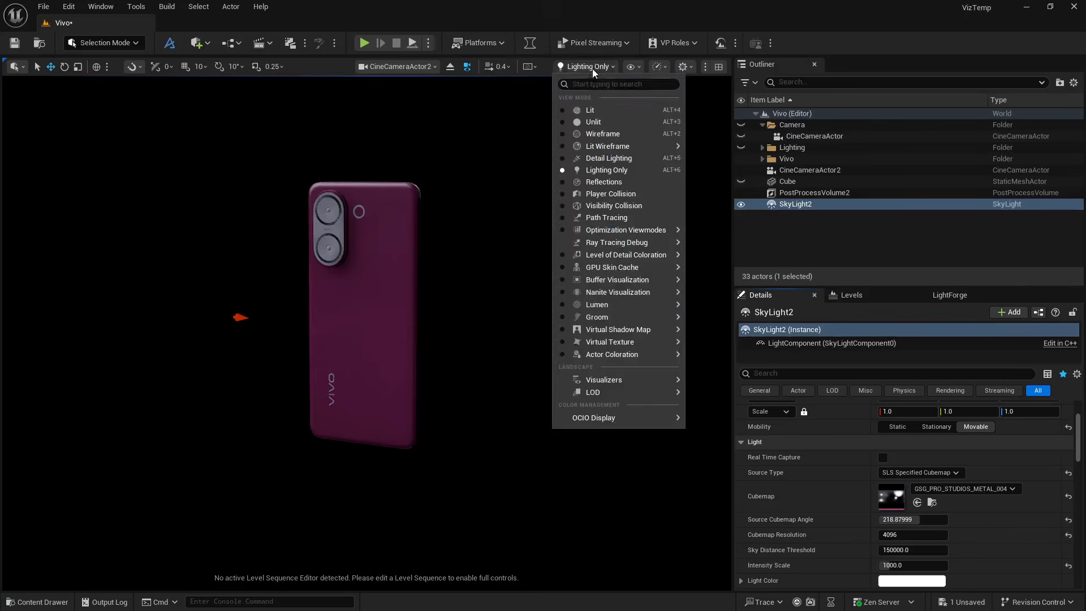
{"action": "left_click", "coordinate": [592, 112]}
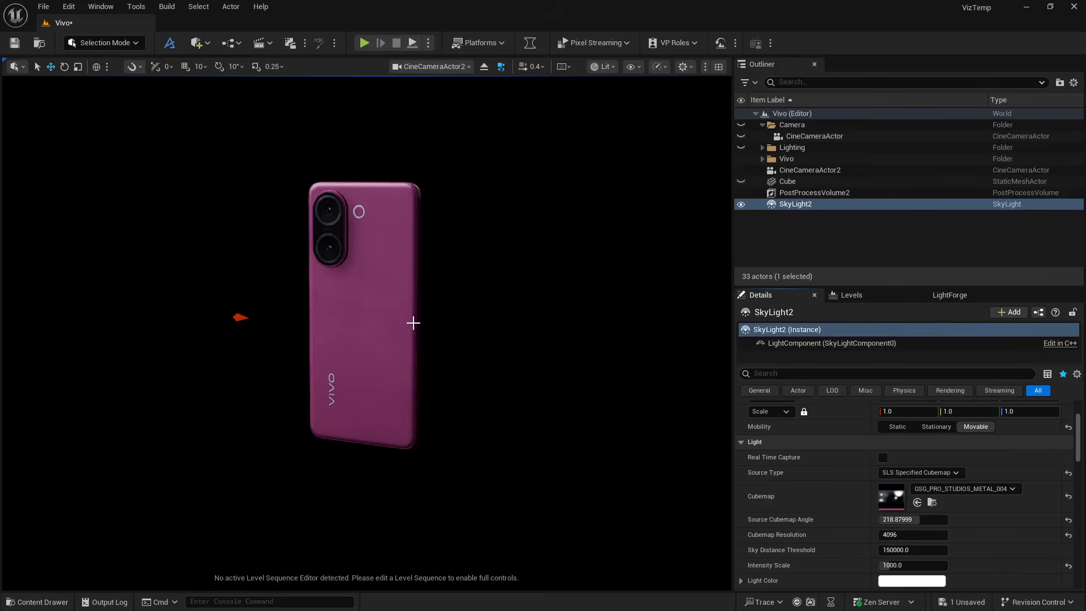
Restore the two-pane layout with the perspective and CineCameraActor2 viewports, deselect the sky light and reframe the phone in perspective
{"action": "left_click", "coordinate": [718, 66]}
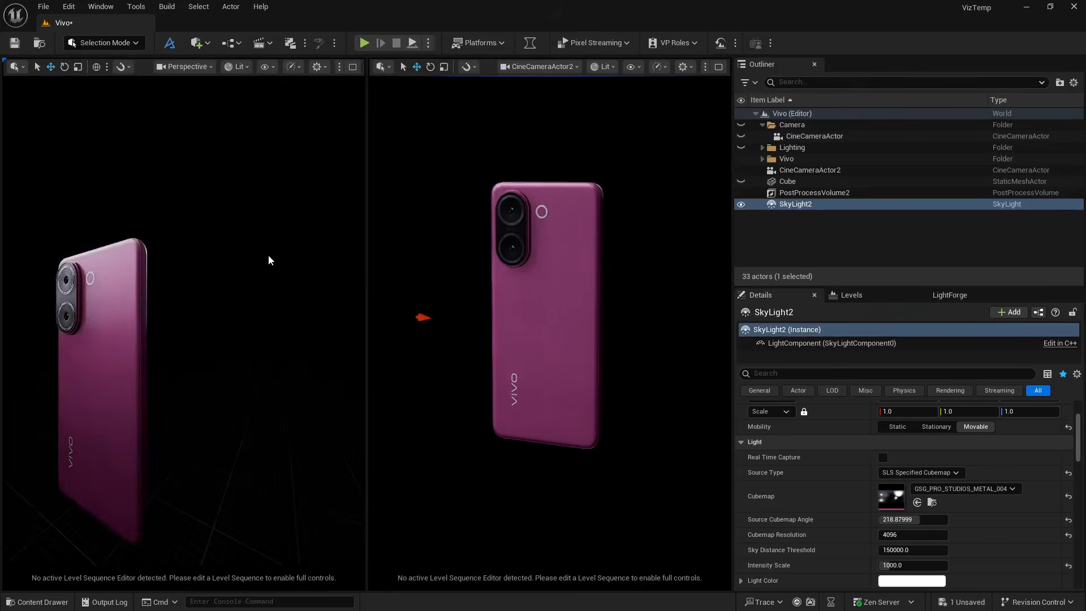
{"action": "left_click", "coordinate": [704, 67]}
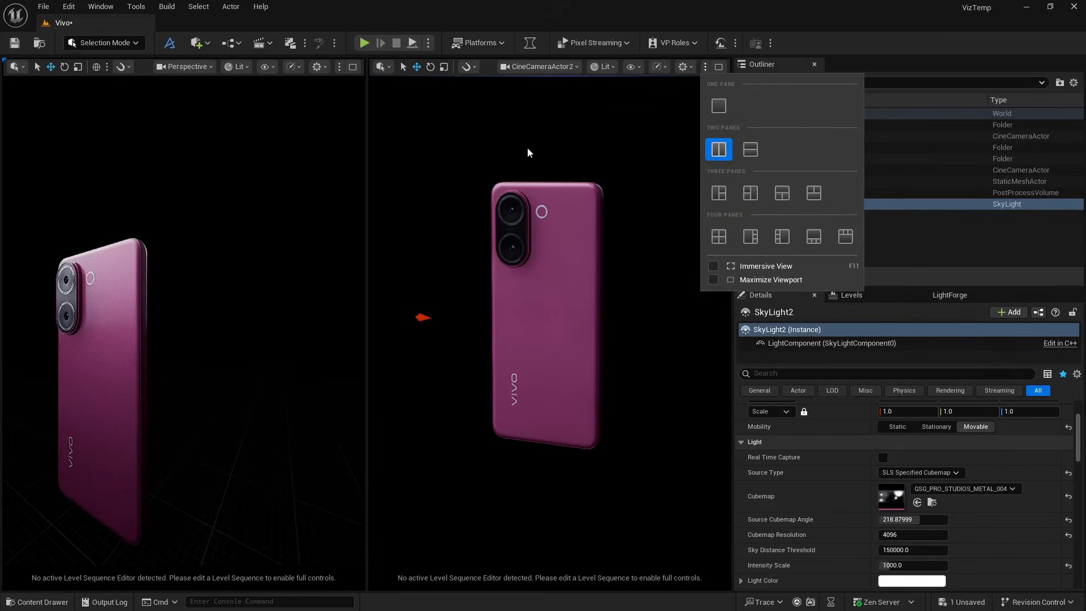
{"action": "left_click", "coordinate": [506, 90]}
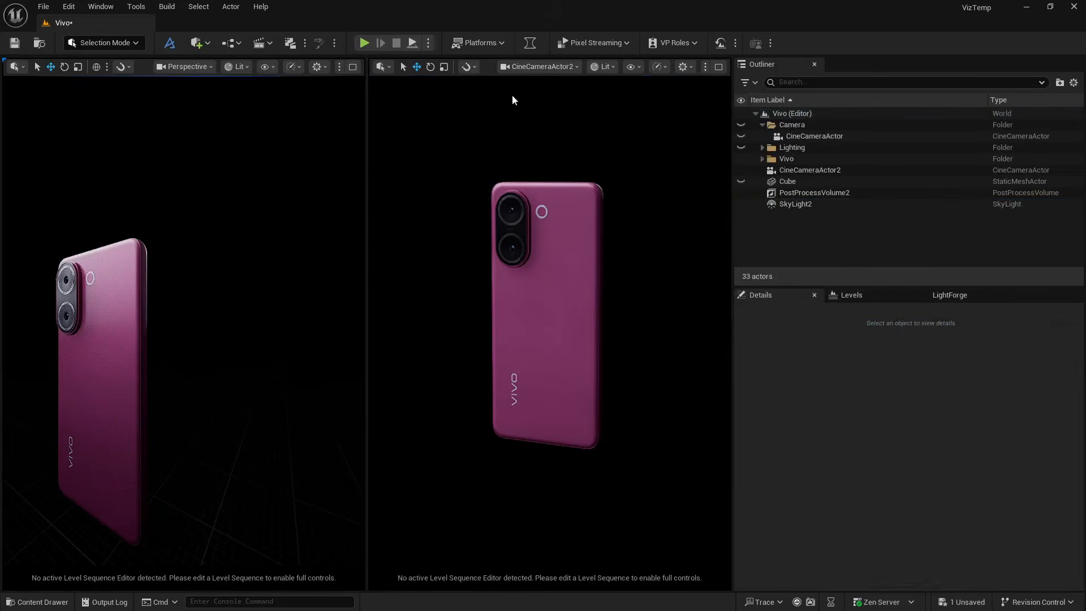
{"action": "mouse_move", "coordinate": [218, 259]}
{"action": "right_mouse_down"}
{"action": "mouse_move", "coordinate": [203, 259]}
{"action": "mouse_move", "coordinate": [218, 247]}
{"action": "mouse_move", "coordinate": [229, 268]}
{"action": "mouse_move", "coordinate": [220, 246]}
{"action": "mouse_move", "coordinate": [228, 252]}
{"action": "right_mouse_up"}
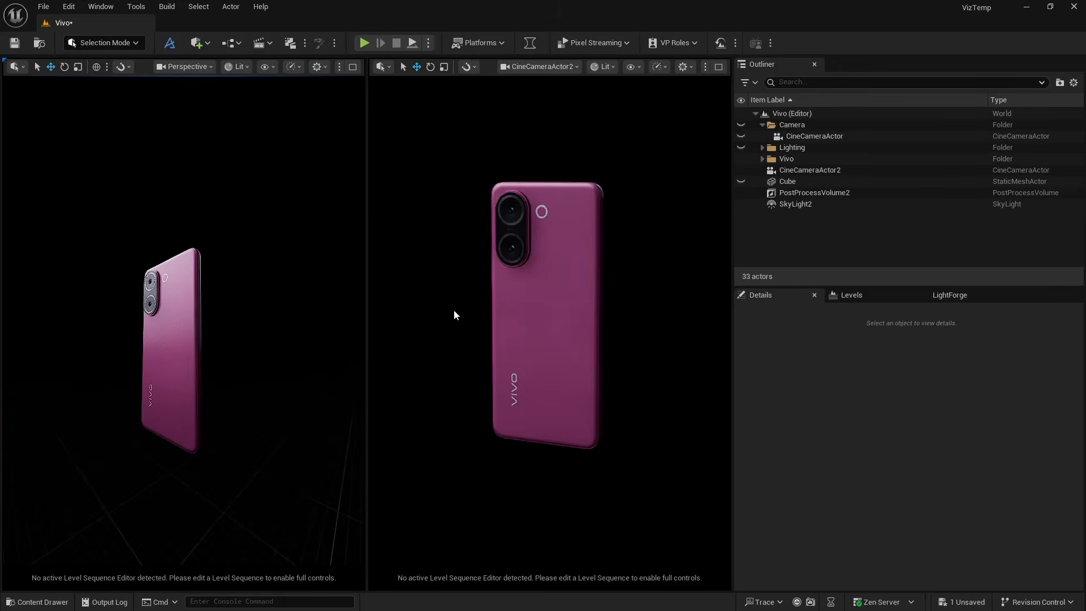
{"action": "right_click_drag", "start_coordinate": [211, 322], "coordinate": [204, 321]}
{"action": "right_click_drag", "start_coordinate": [224, 281], "coordinate": [187, 295]}
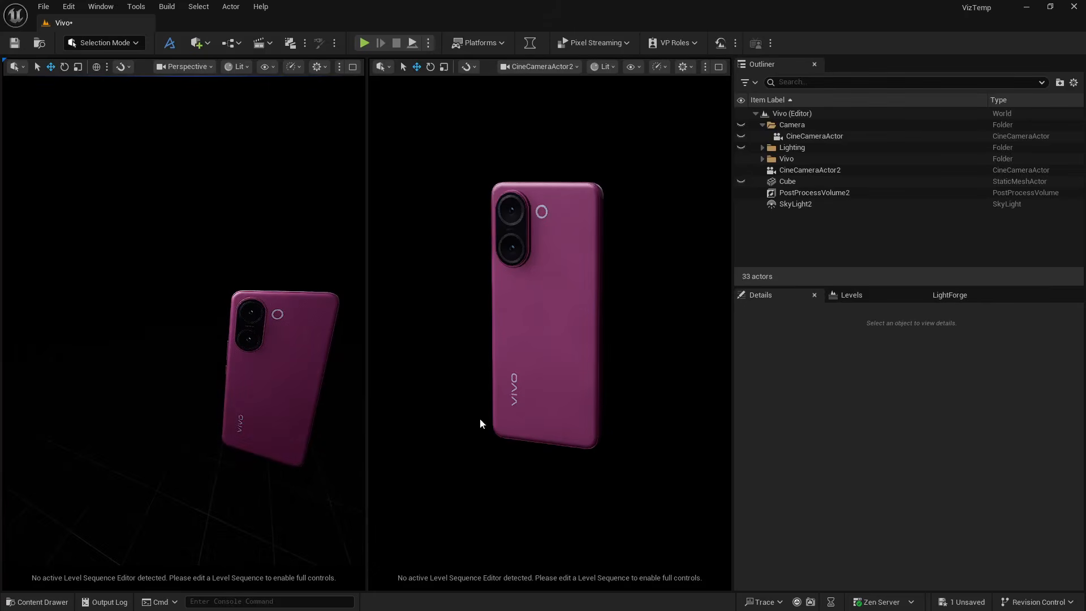
Place a Rect Light beside the phone in the perspective viewport
{"action": "left_click", "coordinate": [203, 45]}
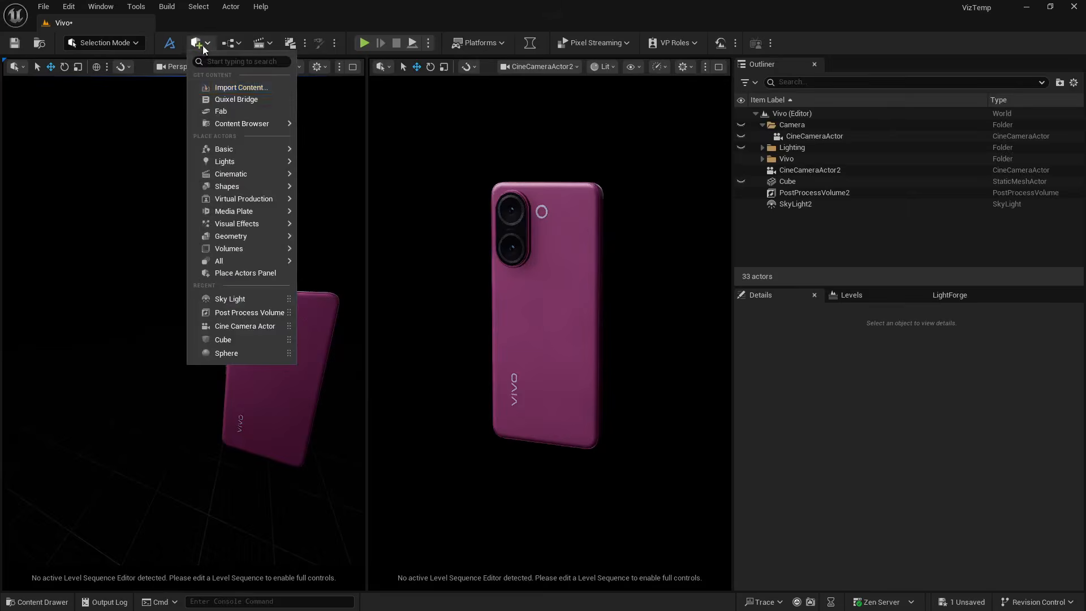
{"action": "mouse_move", "coordinate": [243, 162]}
{"action": "left_click_drag", "start_coordinate": [342, 208], "coordinate": [234, 394]}
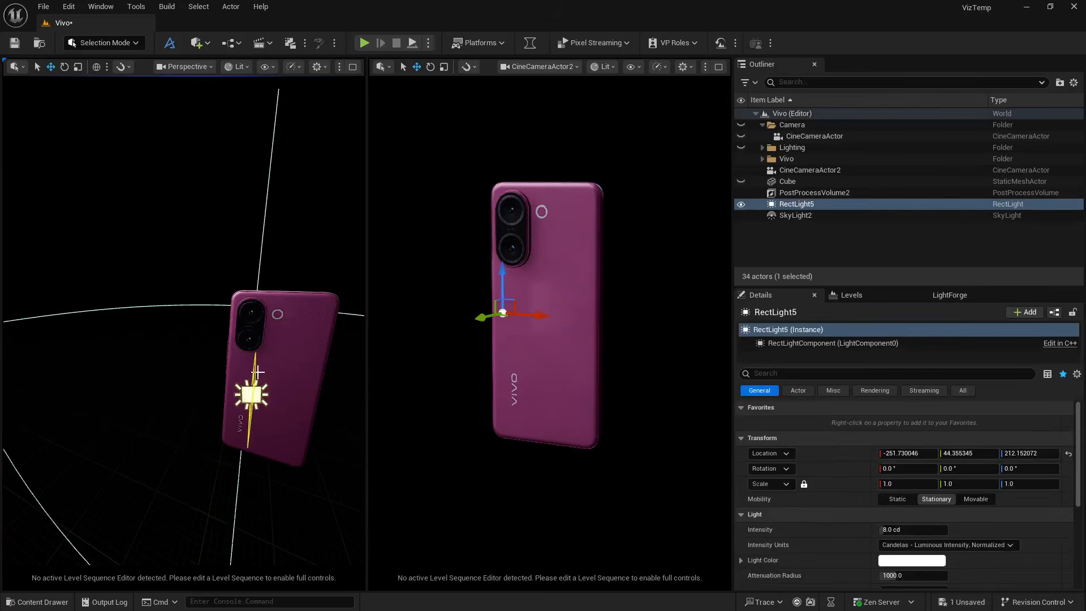
{"action": "right_click_drag", "start_coordinate": [257, 393], "coordinate": [339, 392]}
{"action": "right_click_drag", "start_coordinate": [221, 380], "coordinate": [195, 378]}
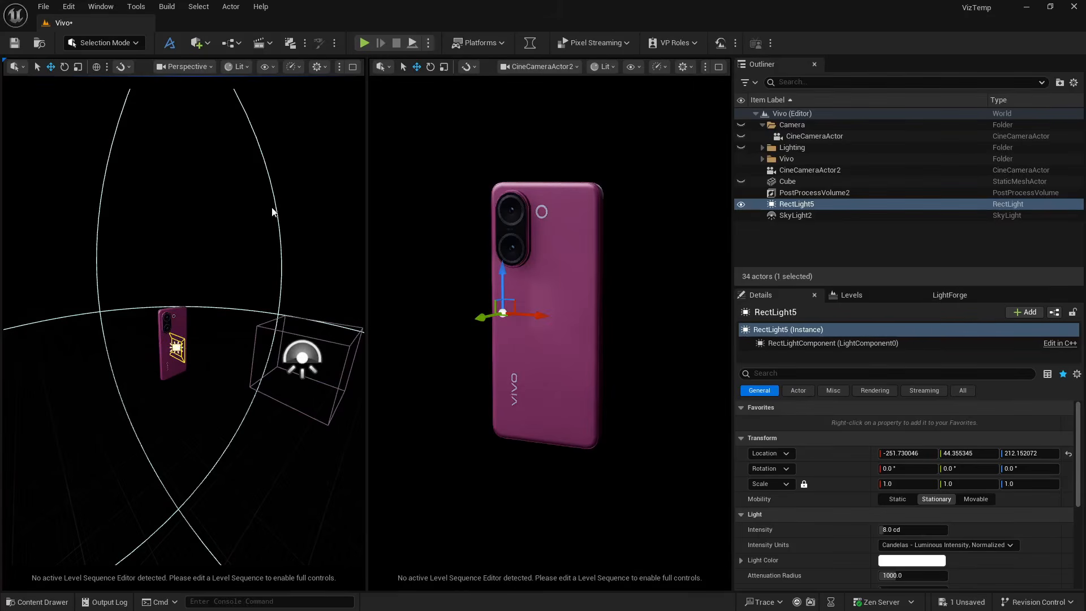
Move the new rect light away from the phone's camera-side edge to about X -318.5, Y 129.7
{"action": "left_click_drag", "start_coordinate": [485, 310], "coordinate": [452, 319]}
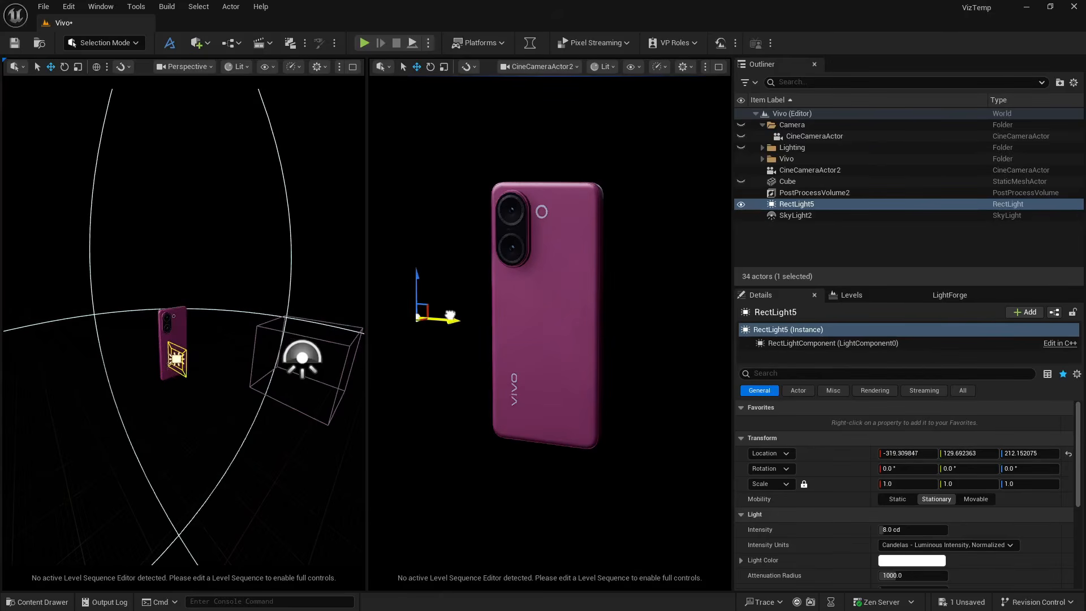
{"action": "mouse_move", "coordinate": [196, 349]}
{"action": "right_mouse_down"}
{"action": "mouse_move", "coordinate": [300, 344]}
{"action": "mouse_move", "coordinate": [193, 350]}
{"action": "right_mouse_up"}
{"action": "key", "text": "w"}
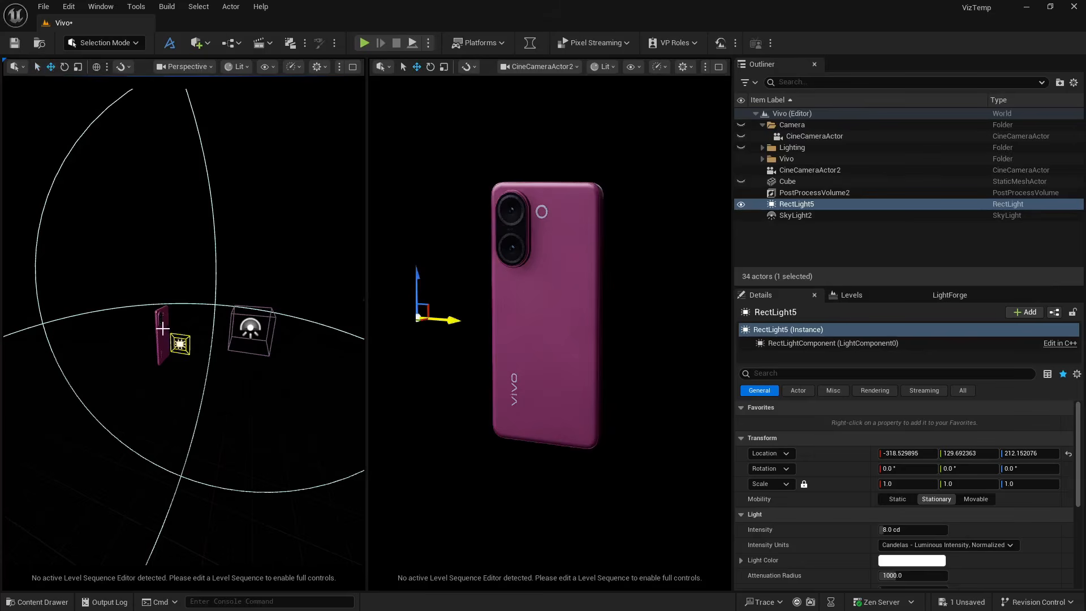
{"action": "left_click", "coordinate": [300, 66]}
{"action": "left_click", "coordinate": [319, 83]}
{"action": "mouse_move", "coordinate": [190, 343]}
{"action": "right_mouse_down"}
{"action": "mouse_move", "coordinate": [271, 322]}
{"action": "mouse_move", "coordinate": [198, 339]}
{"action": "right_mouse_up"}
{"action": "mouse_move", "coordinate": [345, 322]}
{"action": "right_mouse_down"}
{"action": "mouse_move", "coordinate": [311, 323]}
{"action": "mouse_move", "coordinate": [345, 322]}
{"action": "right_mouse_up"}
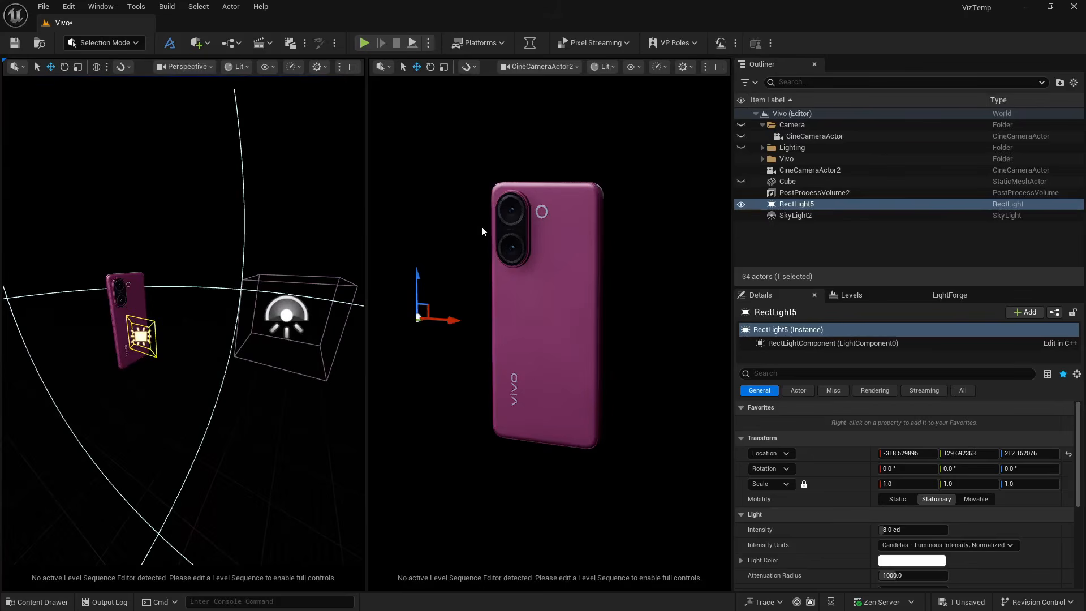
Swap the two viewports' views, showing CineCameraActor2 in the perspective pane and Perspective in the camera pane
{"action": "left_click", "coordinate": [210, 66]}
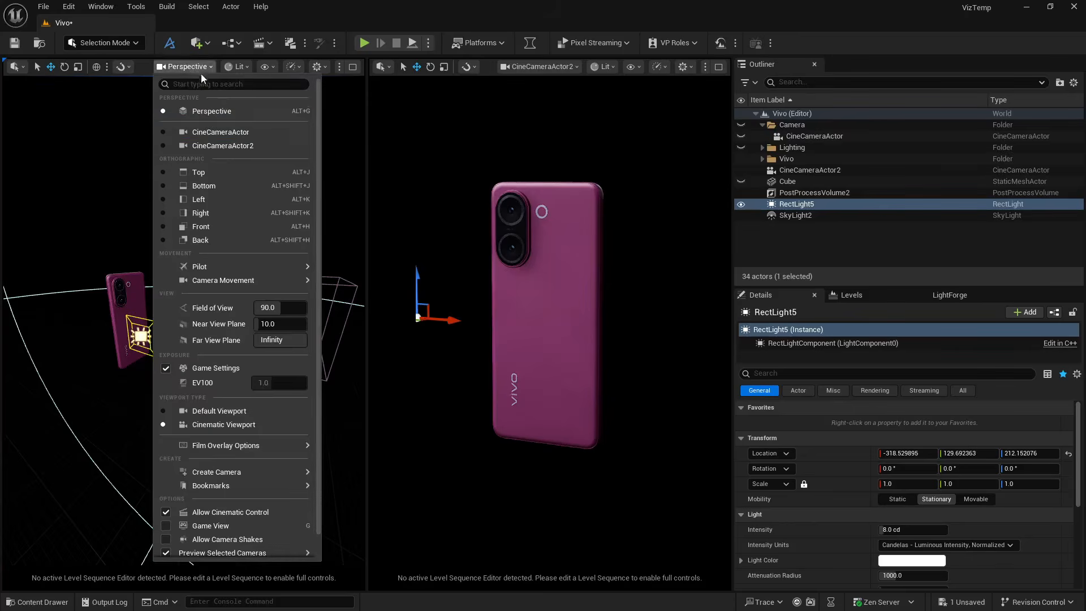
{"action": "left_click", "coordinate": [208, 144]}
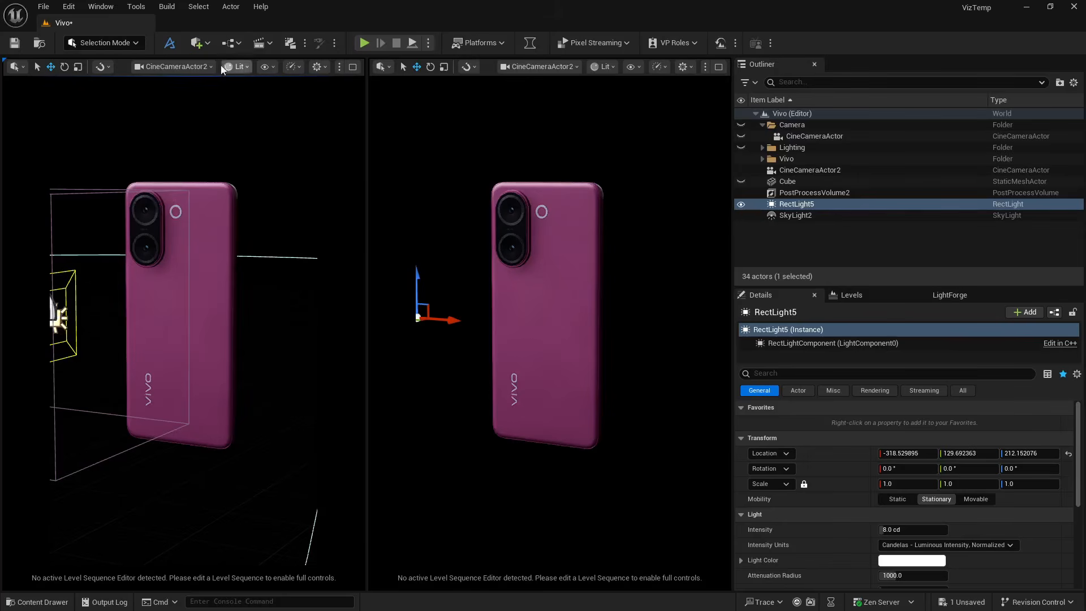
{"action": "left_click", "coordinate": [564, 66]}
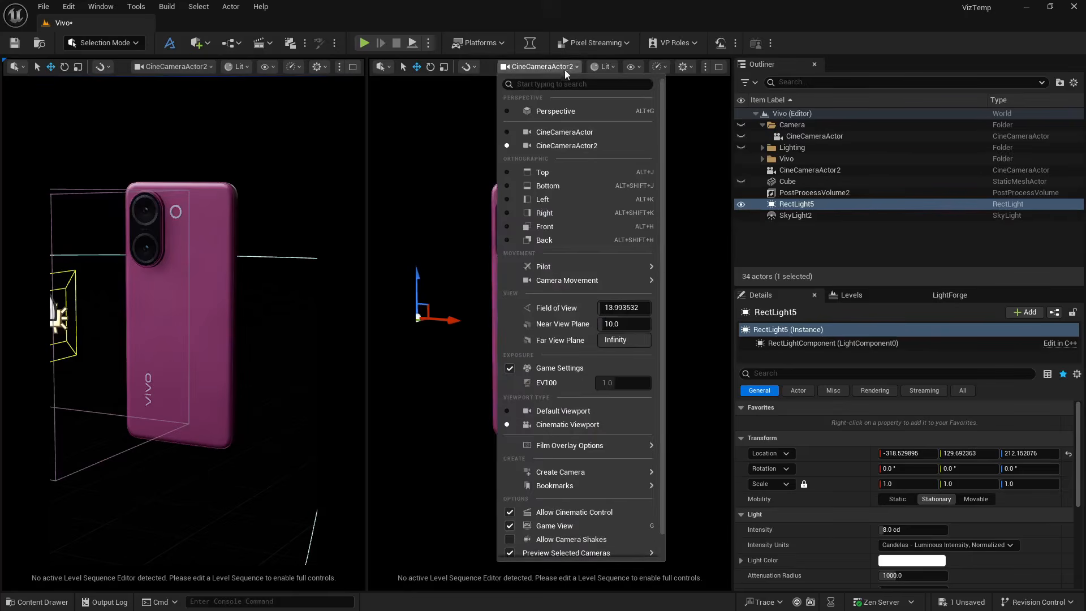
{"action": "left_click", "coordinate": [560, 114]}
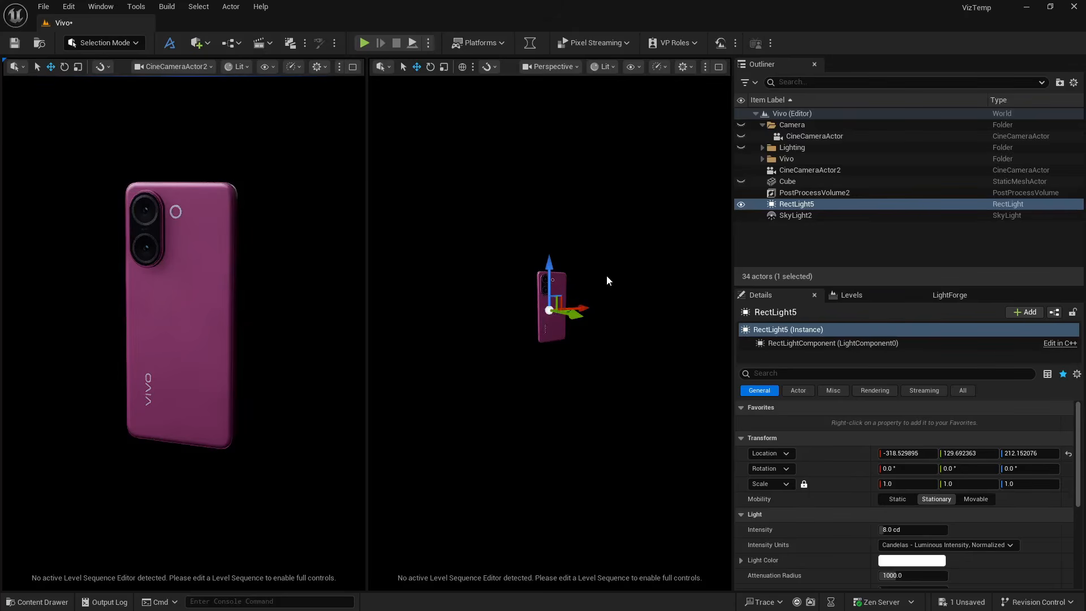
Reposition RectLight5 beside the phone in the perspective view and set its mobility to Movable
{"action": "left_click_drag", "start_coordinate": [577, 313], "coordinate": [533, 309]}
{"action": "right_click_drag", "start_coordinate": [536, 315], "coordinate": [647, 305]}
{"action": "left_click", "coordinate": [976, 499]}
Set RectLight5's source height to 280 to make it a tall strip light
{"action": "scroll", "coordinate": [829, 535], "scroll_direction": "down", "scroll_amount": 3}
{"action": "left_click", "coordinate": [899, 533]}
{"action": "type", "text": "280"}
{"action": "key", "text": "Return"}
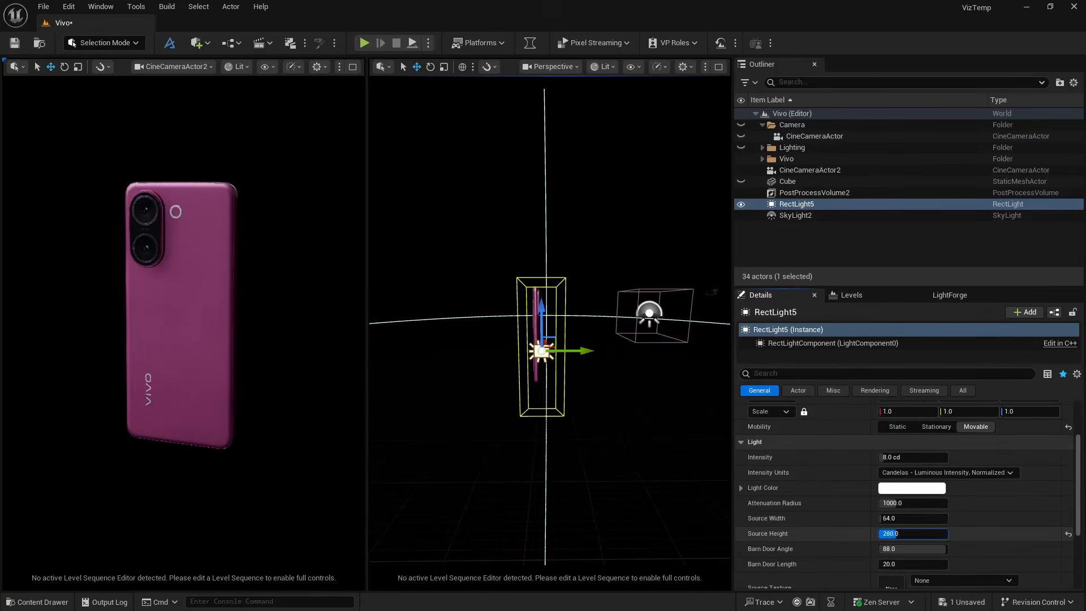
Set RectLight5's source height to 376 and its intensity to 1000 cd
{"action": "left_click_drag", "start_coordinate": [889, 533], "coordinate": [917, 533]}
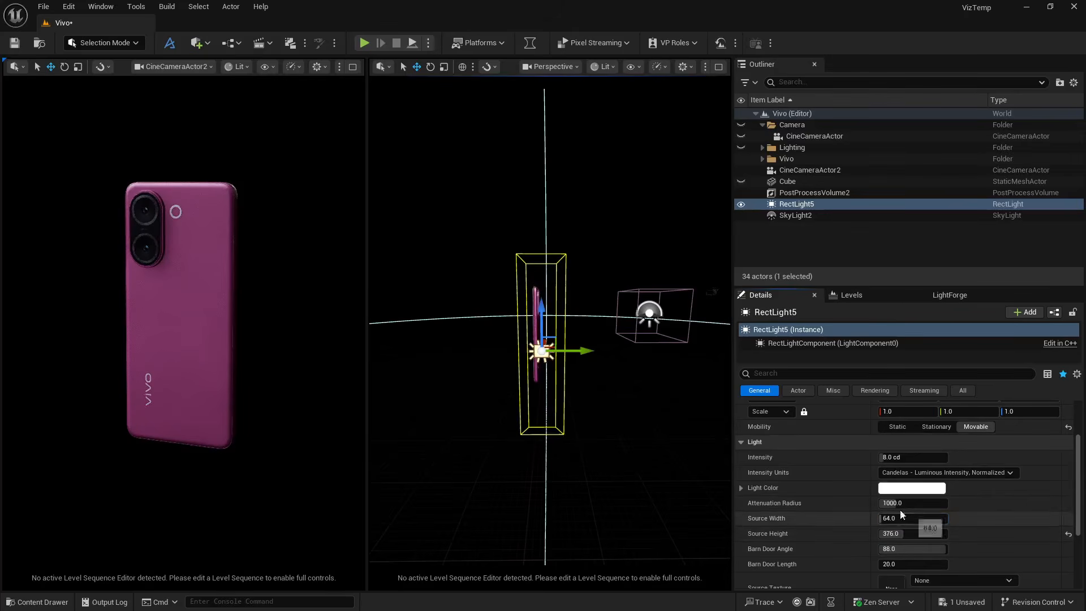
{"action": "left_click", "coordinate": [909, 458]}
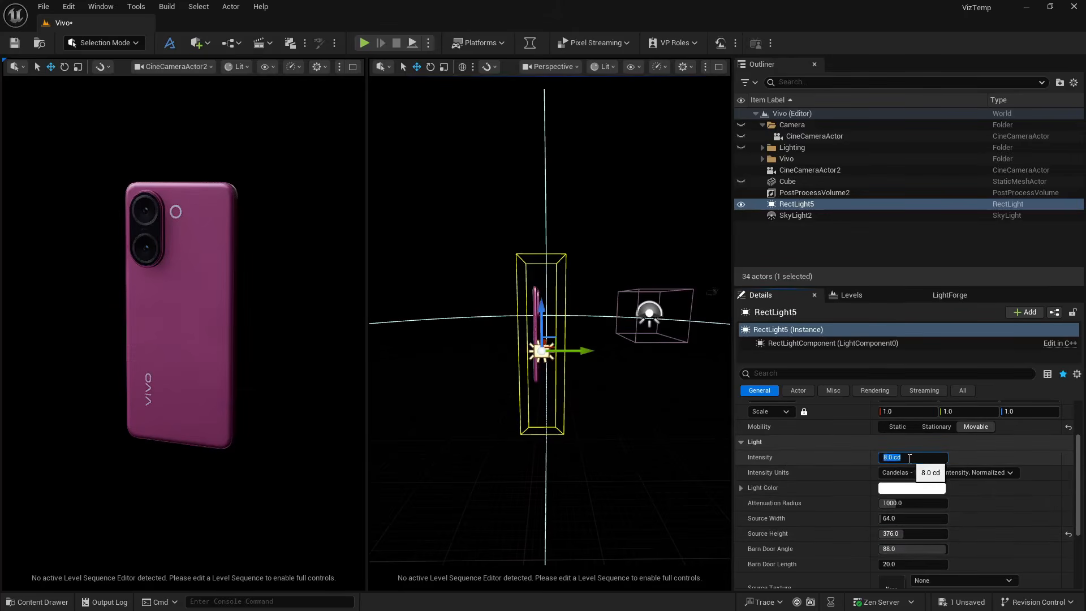
{"action": "type", "text": "1000"}
{"action": "key", "text": "Return"}
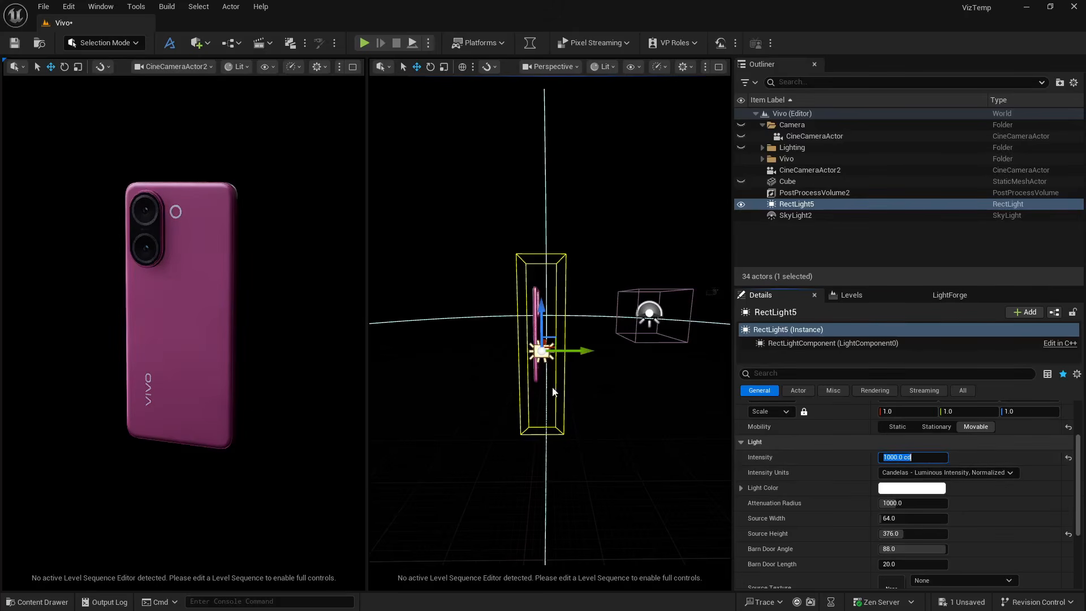
Shift RectLight5 slightly along the Y axis and set its intensity to 2000 cd
{"action": "mouse_move", "coordinate": [574, 351]}
{"action": "left_mouse_down"}
{"action": "mouse_move", "coordinate": [538, 351]}
{"action": "mouse_move", "coordinate": [590, 351]}
{"action": "left_mouse_up"}
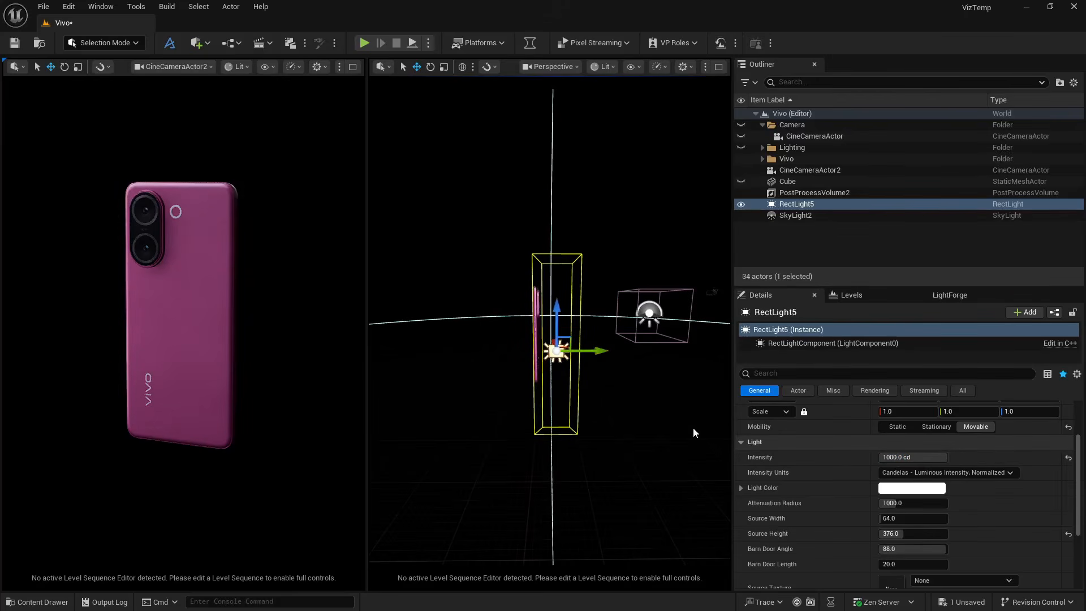
{"action": "left_click", "coordinate": [913, 458]}
{"action": "type", "text": "200"}
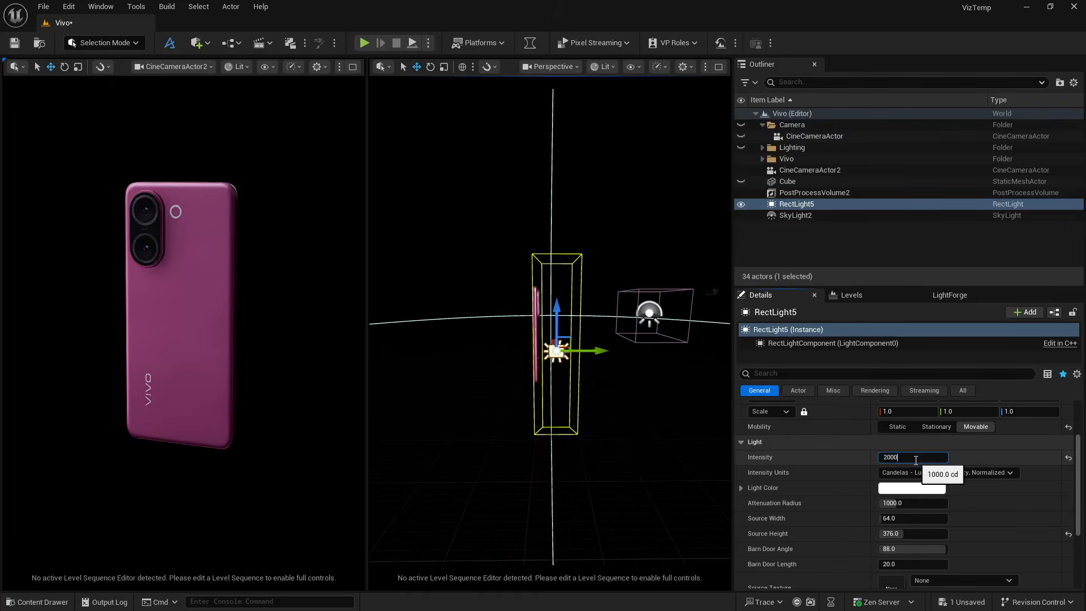
{"action": "type", "text": "0"}
{"action": "key", "text": "Return"}
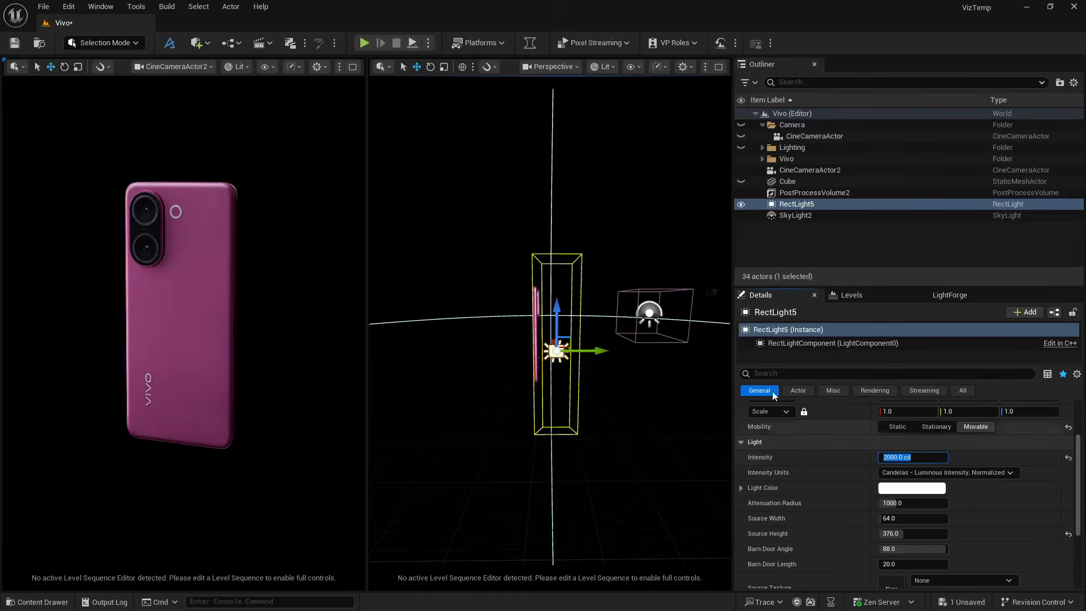
{"action": "type", "text": "e"}
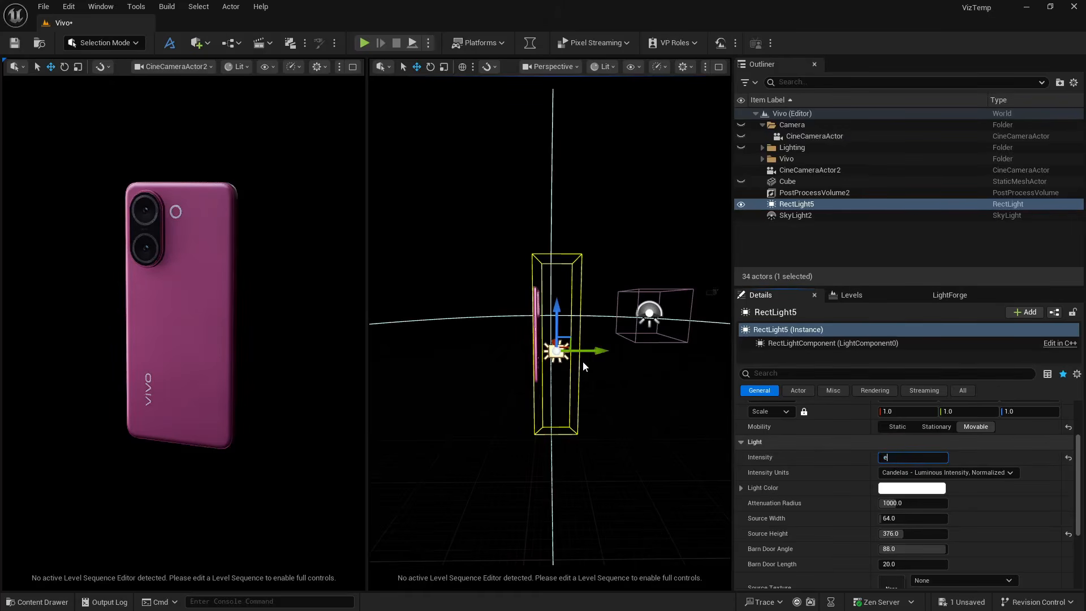
{"action": "left_click", "coordinate": [790, 457]}
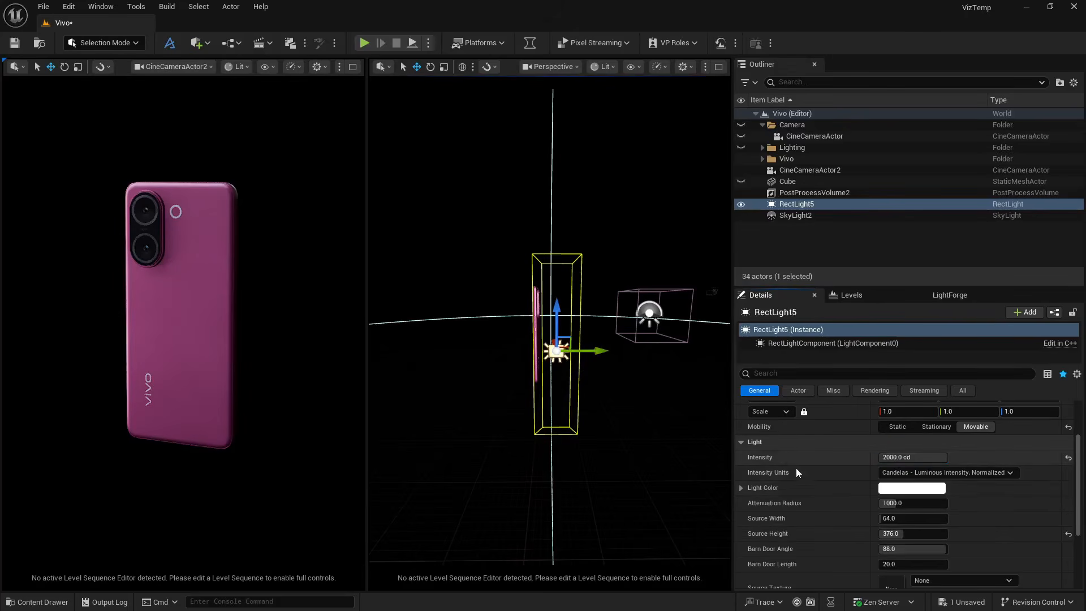
Widen RectLight5's source width to 144, move it back along the Y axis and rotate it slightly beside the phone
{"action": "left_click_drag", "start_coordinate": [886, 518], "coordinate": [931, 519]}
{"action": "mouse_move", "coordinate": [588, 351]}
{"action": "left_mouse_down"}
{"action": "mouse_move", "coordinate": [560, 351]}
{"action": "mouse_move", "coordinate": [545, 367]}
{"action": "mouse_move", "coordinate": [568, 351]}
{"action": "left_mouse_up"}
{"action": "key", "text": "e"}
{"action": "key", "text": "w"}
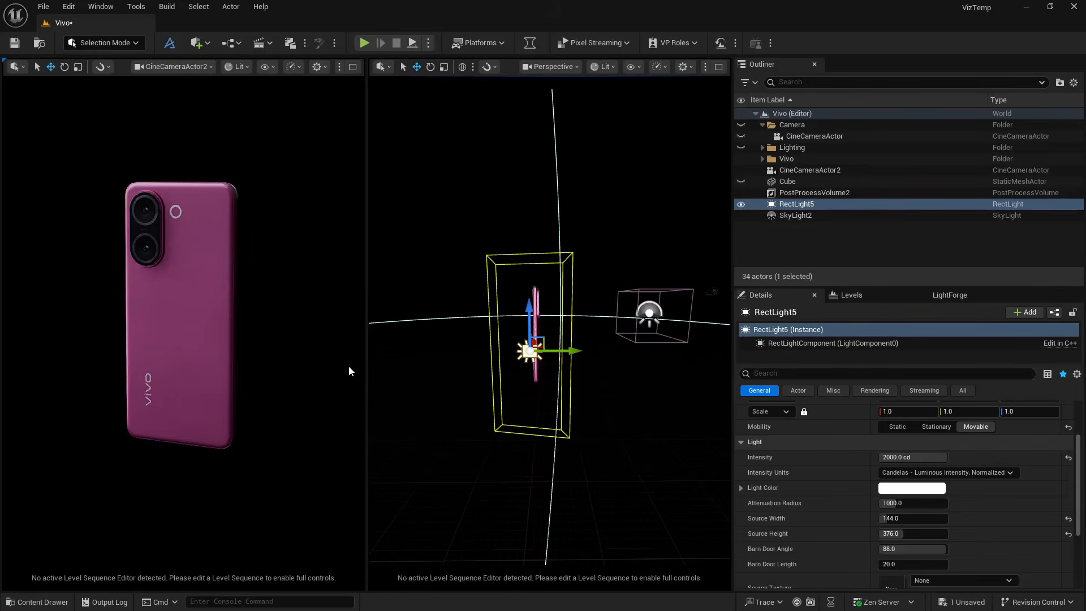
Duplicate RectLight5 and place the copy on the opposite side of the phone
{"action": "right_click_drag", "start_coordinate": [653, 397], "coordinate": [612, 397]}
{"action": "key", "text": "d"}
{"action": "left_click_drag", "start_coordinate": [480, 357], "coordinate": [617, 361], "text": "alt"}
{"action": "key", "text": "e"}
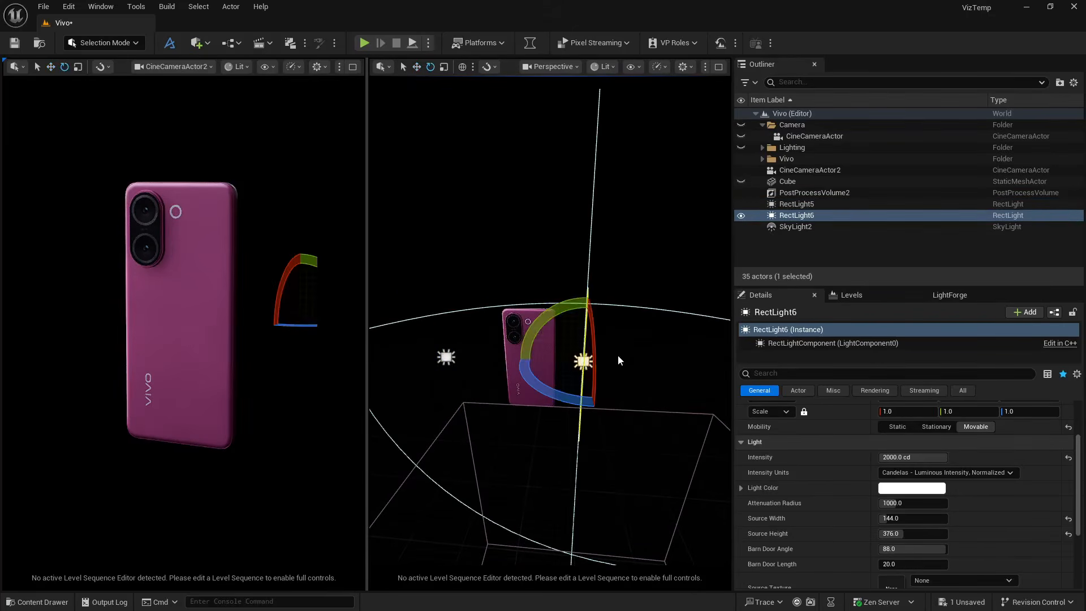
Rotate RectLight6 to face the phone's side, adjust its position and set its source height to 624
{"action": "left_click_drag", "start_coordinate": [572, 306], "coordinate": [537, 258]}
{"action": "left_click_drag", "start_coordinate": [543, 306], "coordinate": [623, 313]}
{"action": "right_click_drag", "start_coordinate": [543, 309], "coordinate": [452, 303]}
{"action": "key", "text": "w"}
{"action": "mouse_move", "coordinate": [562, 368]}
{"action": "left_mouse_down"}
{"action": "mouse_move", "coordinate": [580, 355]}
{"action": "mouse_move", "coordinate": [572, 360]}
{"action": "left_mouse_up"}
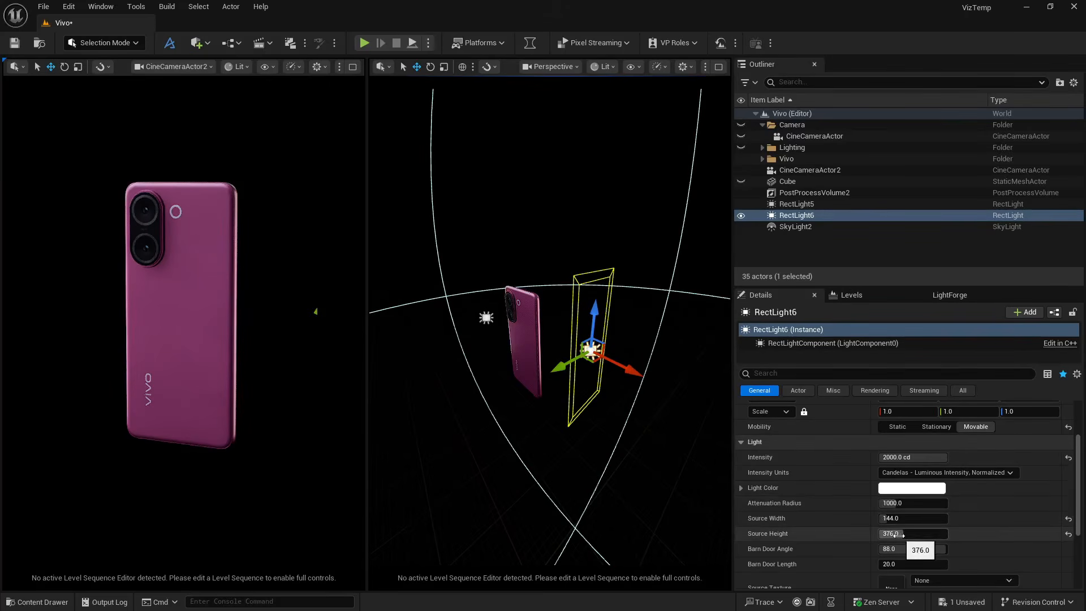
{"action": "left_click_drag", "start_coordinate": [899, 533], "coordinate": [947, 534]}
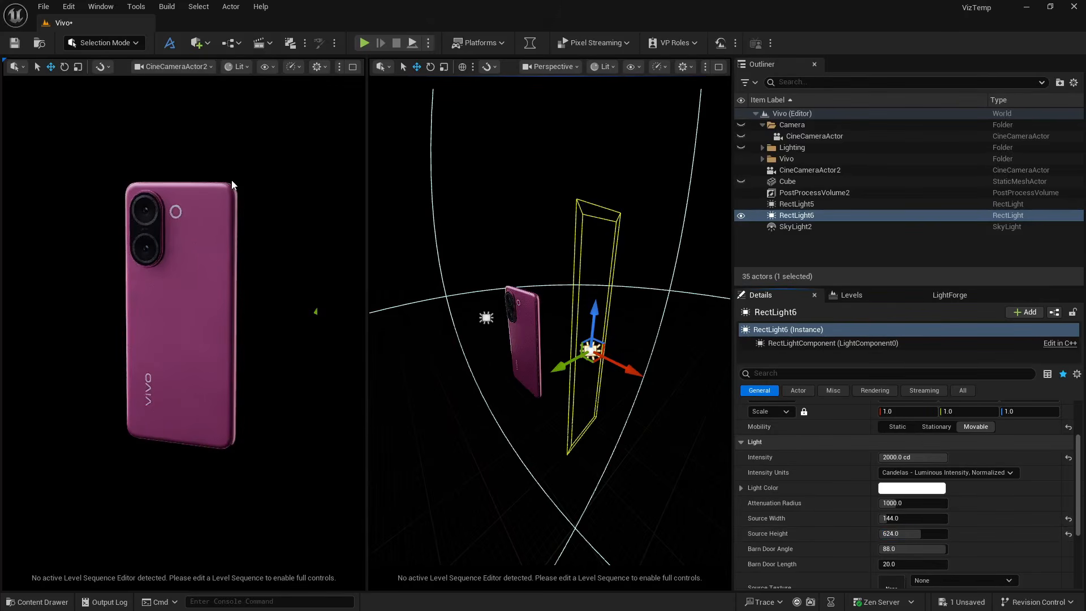
Preview the CineCameraActor2 view in Path Tracing mode and return it to Lit
{"action": "left_click", "coordinate": [236, 67]}
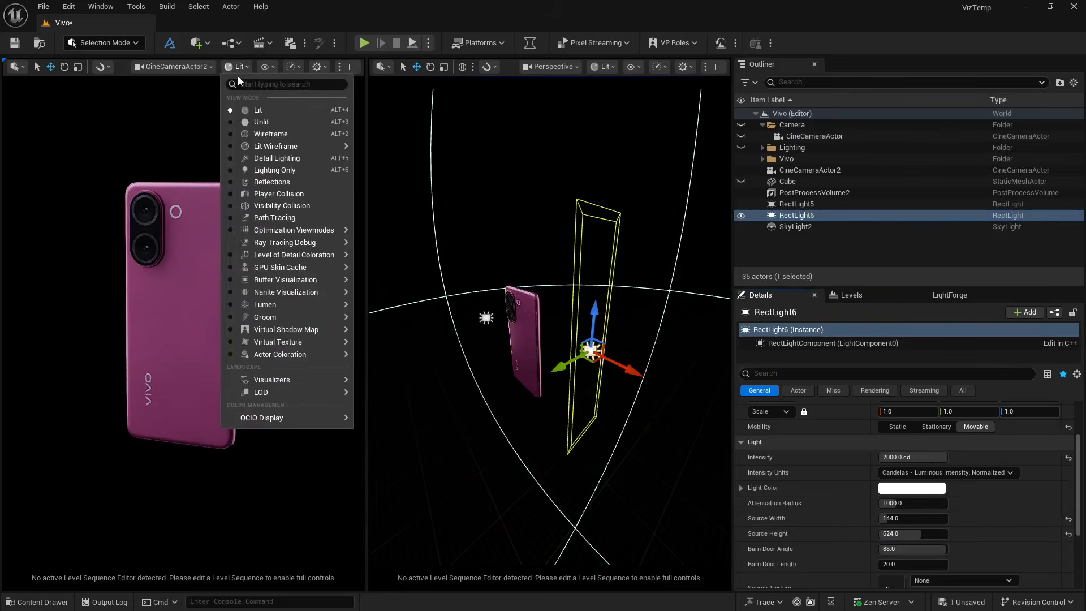
{"action": "left_click", "coordinate": [262, 219]}
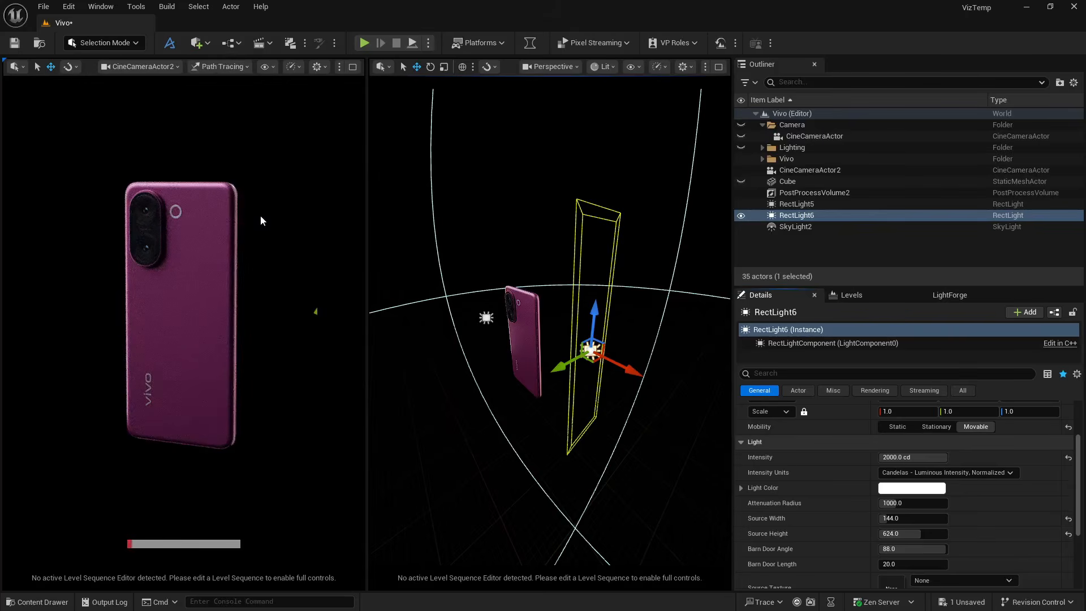
{"action": "left_click", "coordinate": [249, 66]}
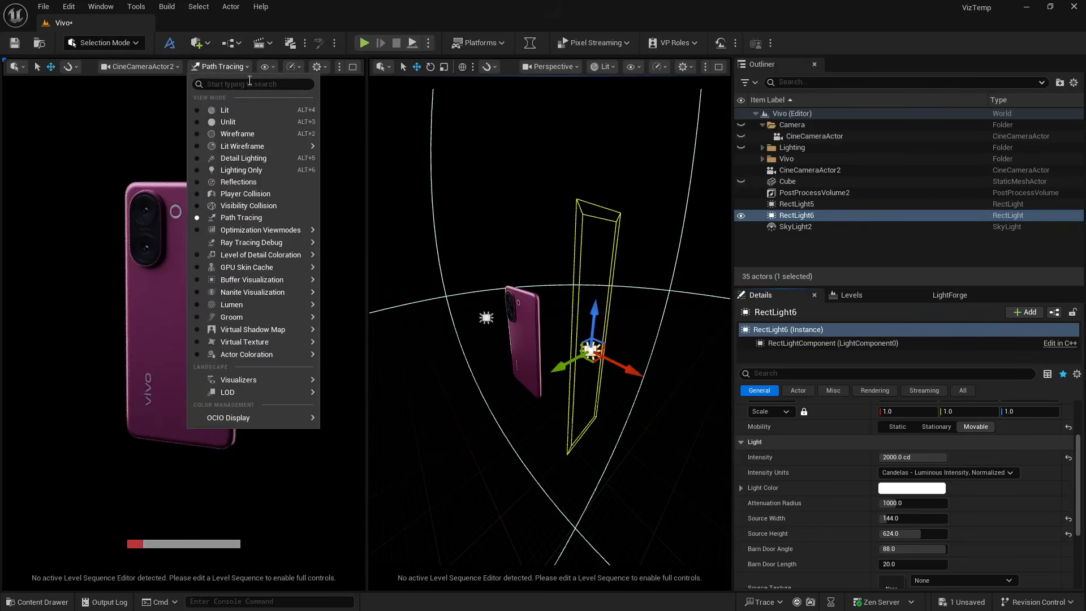
{"action": "left_click", "coordinate": [245, 113]}
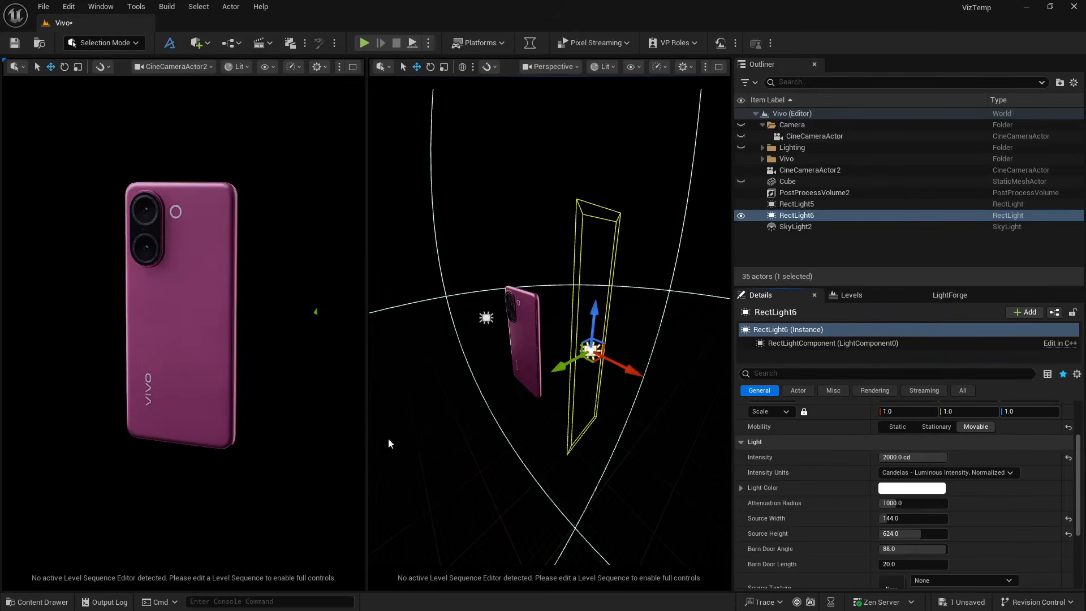
Try an intensity of 3000 cd on RectLight6 and raise it to 7000 cd
{"action": "left_click", "coordinate": [929, 458]}
{"action": "type", "text": "3000"}
{"action": "key", "text": "Return"}
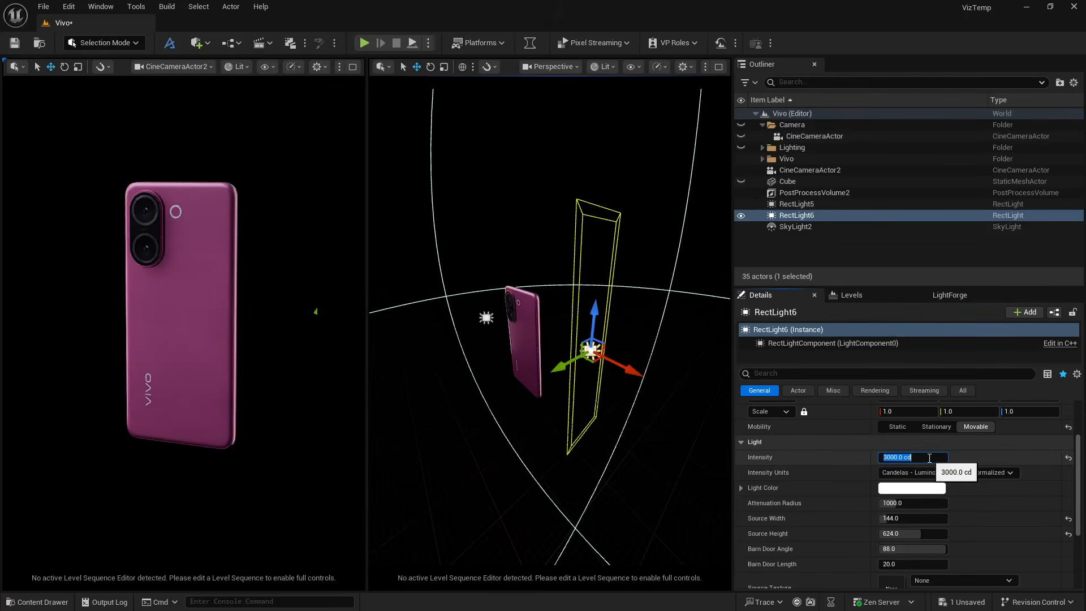
{"action": "type", "text": "7000"}
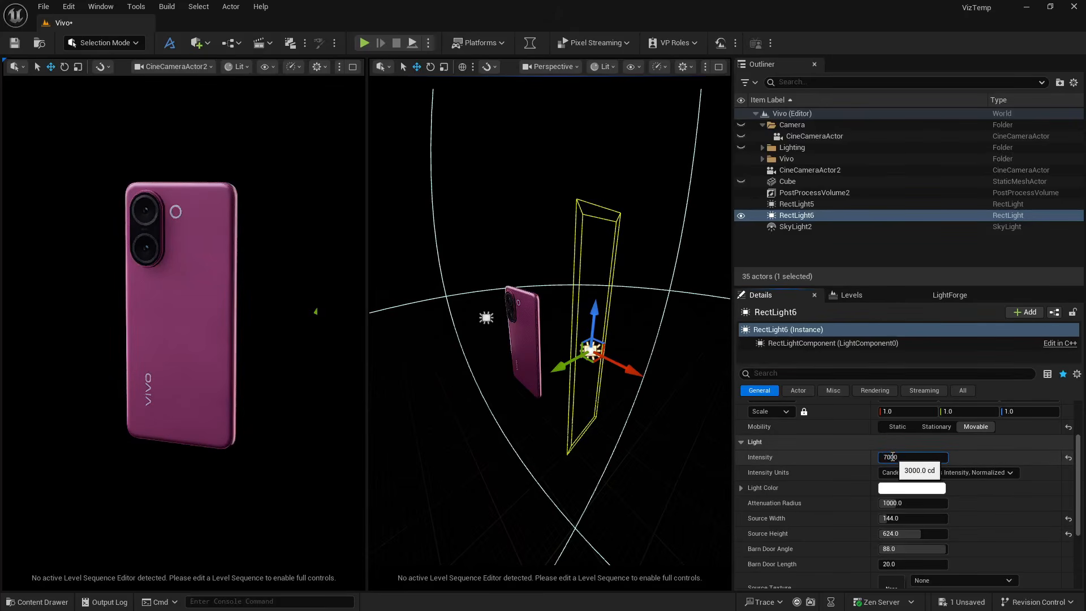
{"action": "key", "text": "Return"}
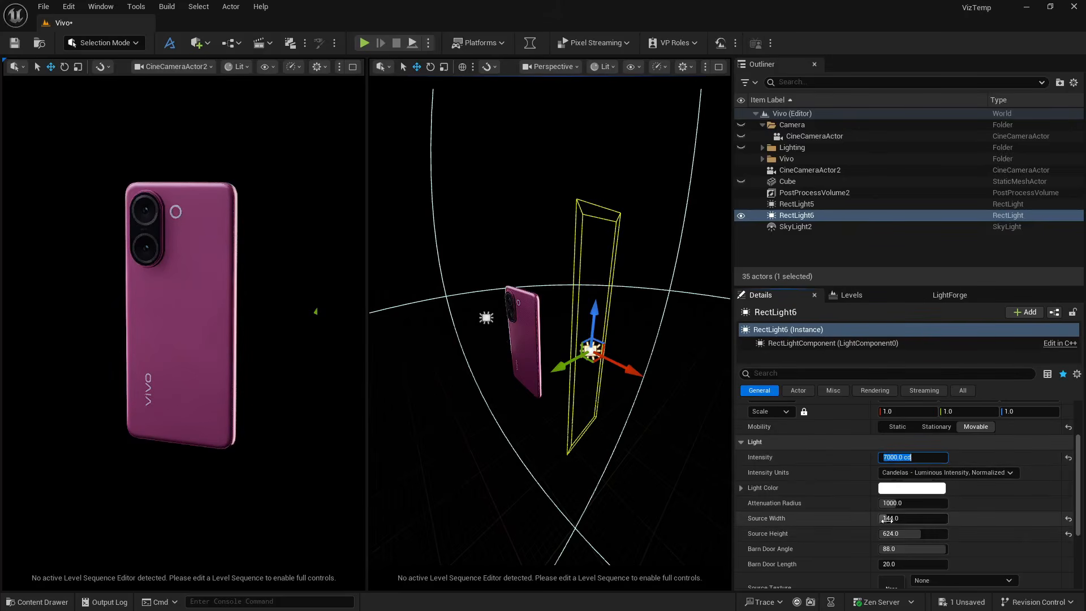
Resize RectLight6 to a source width of 528 and a source height of 472
{"action": "mouse_move", "coordinate": [887, 520]}
{"action": "left_mouse_down"}
{"action": "mouse_move", "coordinate": [911, 519]}
{"action": "mouse_move", "coordinate": [875, 521]}
{"action": "left_mouse_up"}
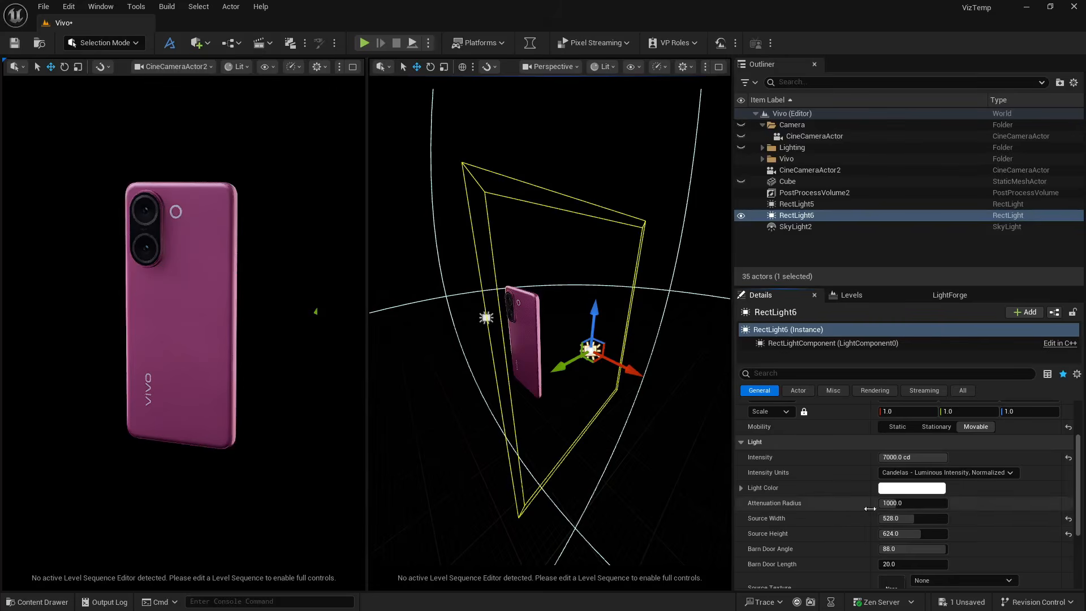
{"action": "left_click_drag", "start_coordinate": [914, 533], "coordinate": [888, 533]}
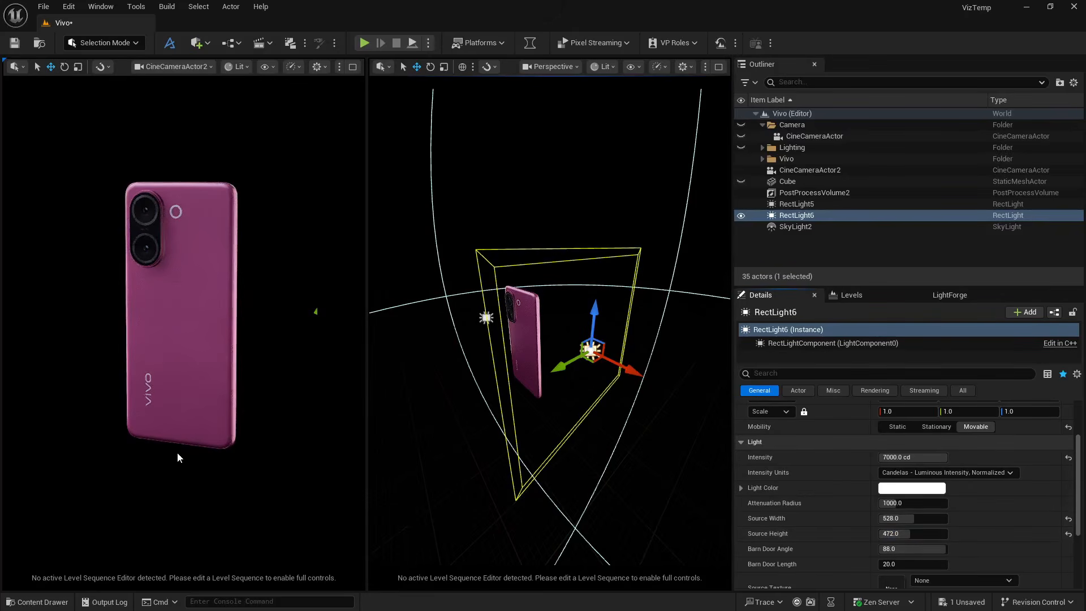
Duplicate RectLight5, rotate the copy to lie flat and lower it beneath the phone
{"action": "right_click_drag", "start_coordinate": [444, 424], "coordinate": [457, 393]}
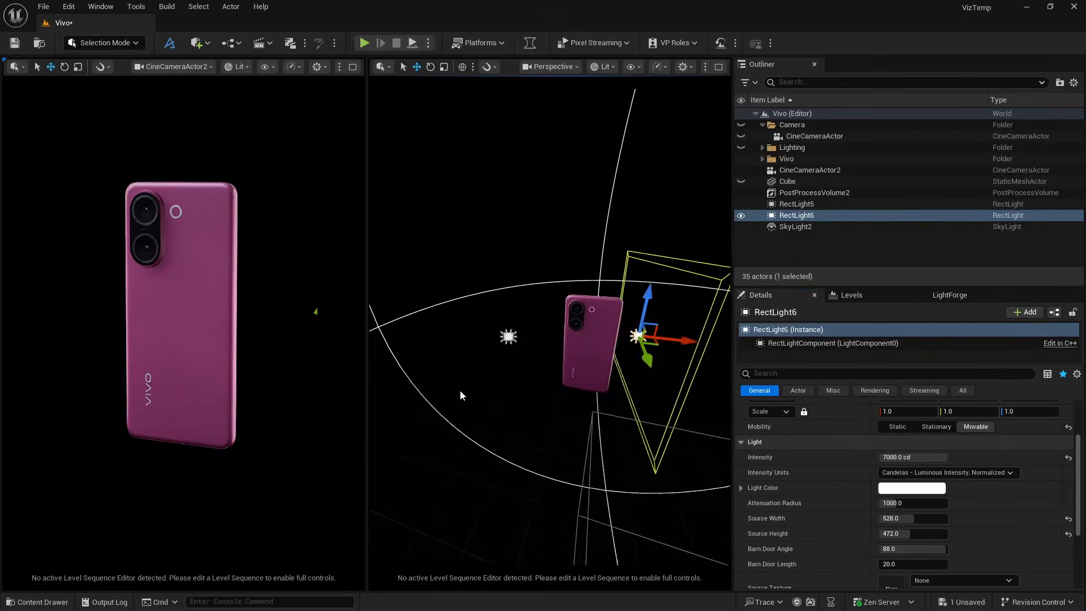
{"action": "left_click", "coordinate": [509, 338]}
{"action": "left_click_drag", "start_coordinate": [540, 340], "coordinate": [615, 356], "text": "alt"}
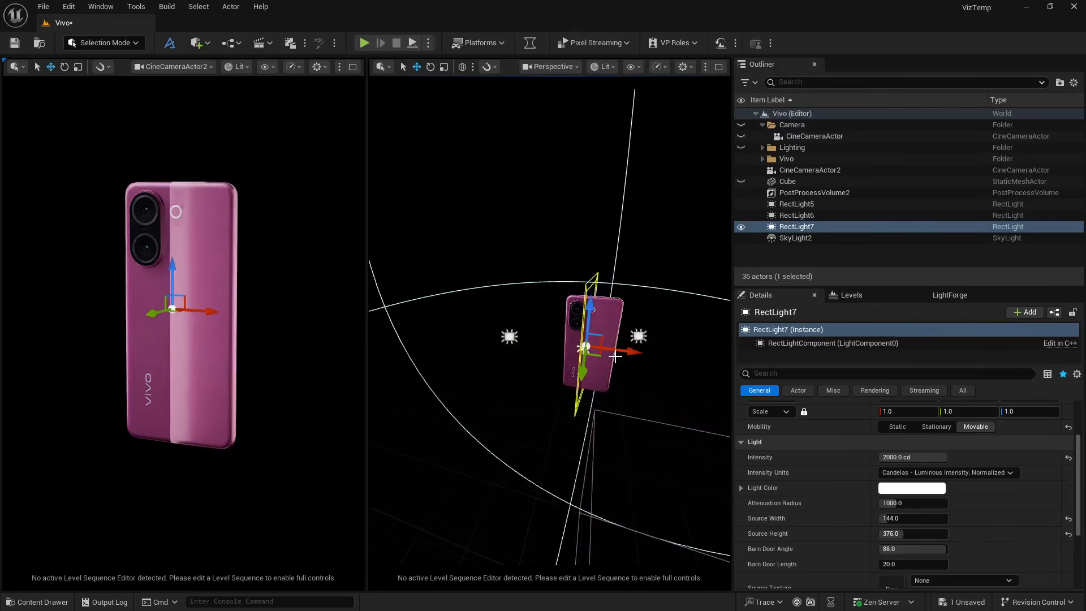
{"action": "key", "text": "e"}
{"action": "left_click_drag", "start_coordinate": [642, 303], "coordinate": [591, 264]}
{"action": "key", "text": "w"}
{"action": "left_click_drag", "start_coordinate": [583, 308], "coordinate": [577, 373]}
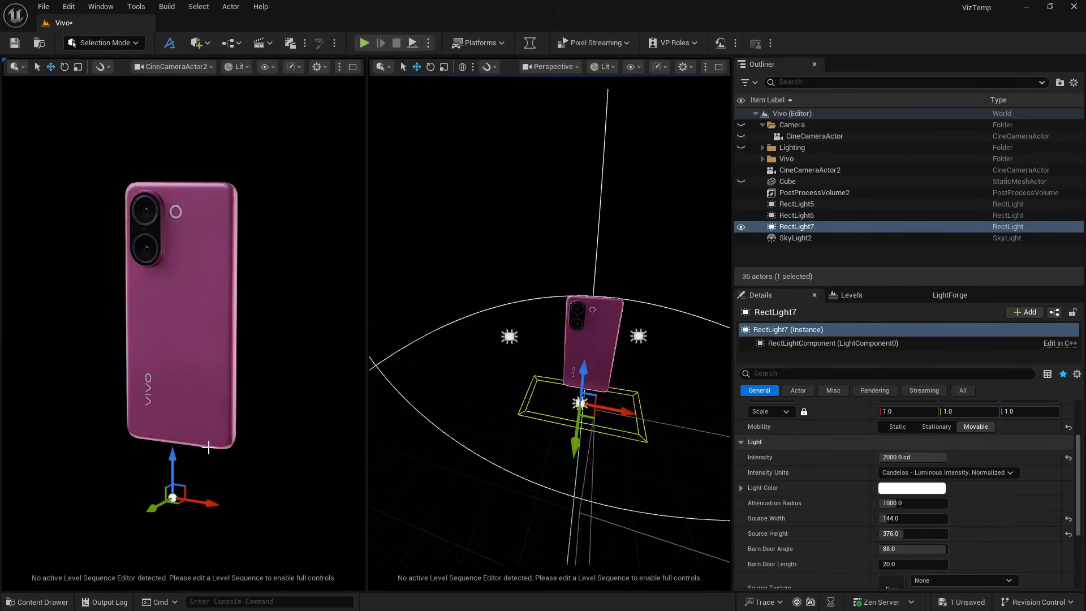
Set the intensity of RectLight7 beneath the phone to 4000 cd
{"action": "left_click", "coordinate": [900, 458]}
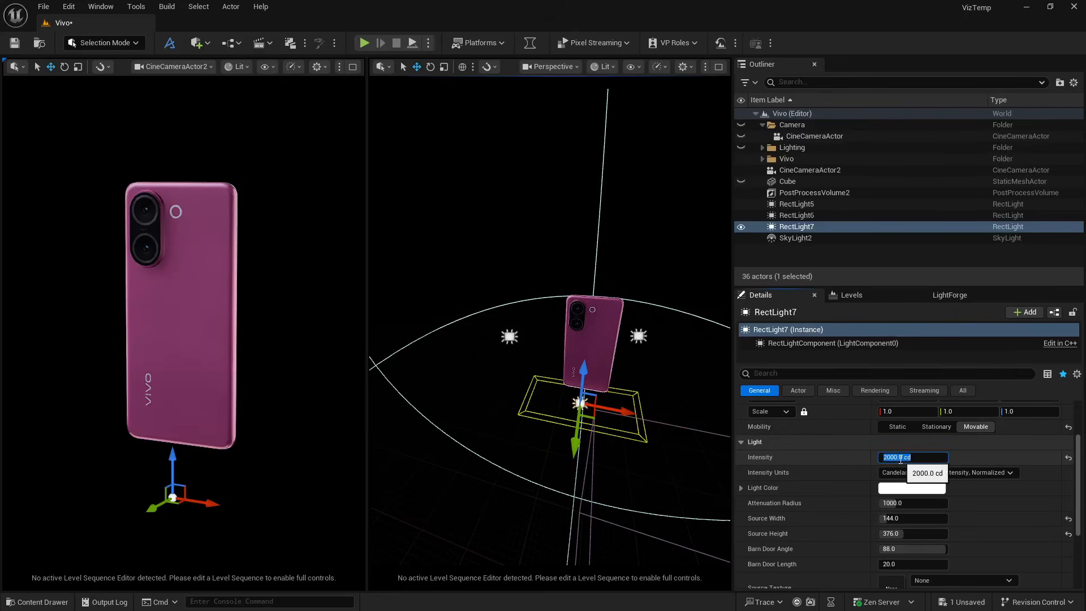
{"action": "type", "text": "4000"}
{"action": "key", "text": "Return"}
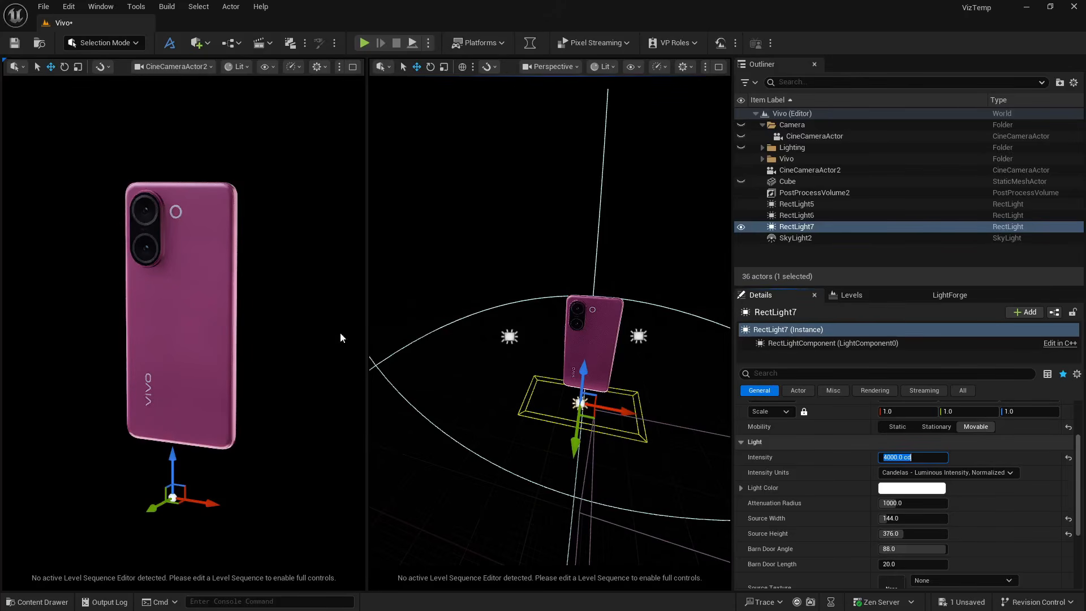
Duplicate RectLight5 again and place the copy in front of the phone's back, rotated to face it
{"action": "left_click", "coordinate": [505, 337]}
{"action": "left_click_drag", "start_coordinate": [537, 341], "coordinate": [403, 447], "text": "alt"}
{"action": "key", "text": "e"}
{"action": "key", "text": "w"}
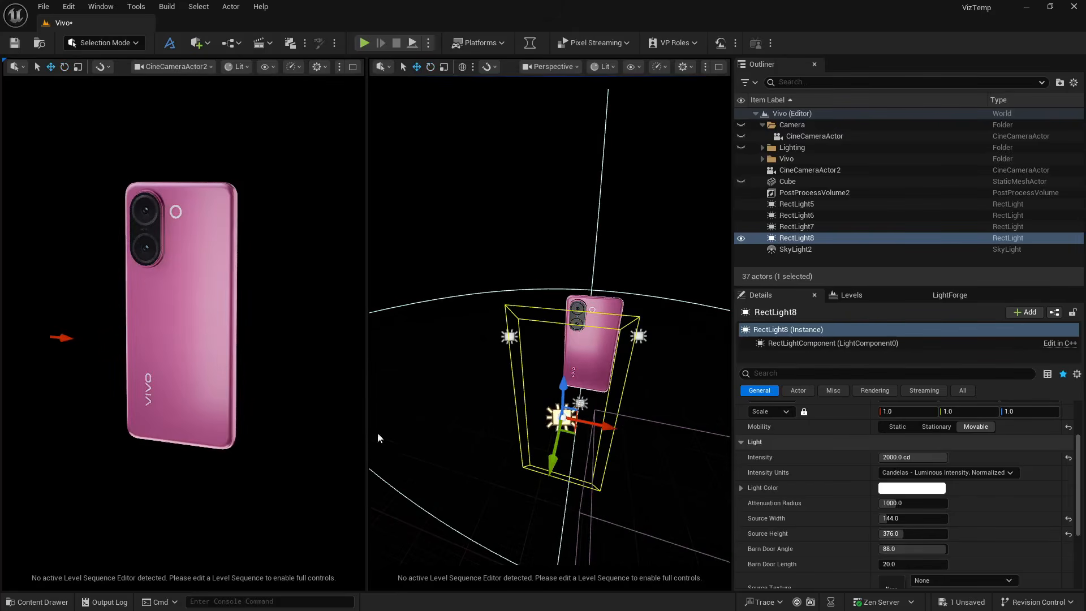
Restrict RectLight8 to lighting channel 1 and enable channel 1 on the phone's camera module mesh
{"action": "right_click_drag", "start_coordinate": [541, 377], "coordinate": [501, 362]}
{"action": "key", "text": "d"}
{"action": "key", "text": "a"}
{"action": "key", "text": "s"}
{"action": "right_click_drag", "start_coordinate": [604, 376], "coordinate": [639, 379]}
{"action": "key", "text": "a"}
{"action": "key", "text": "w"}
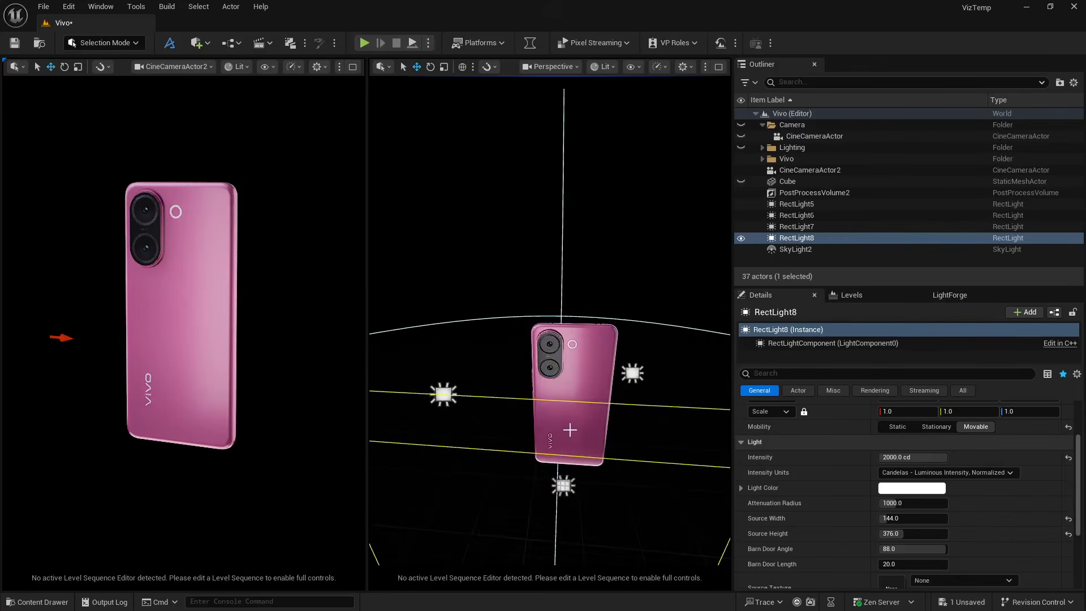
{"action": "key", "text": "s"}
{"action": "right_click_drag", "start_coordinate": [572, 452], "coordinate": [558, 458]}
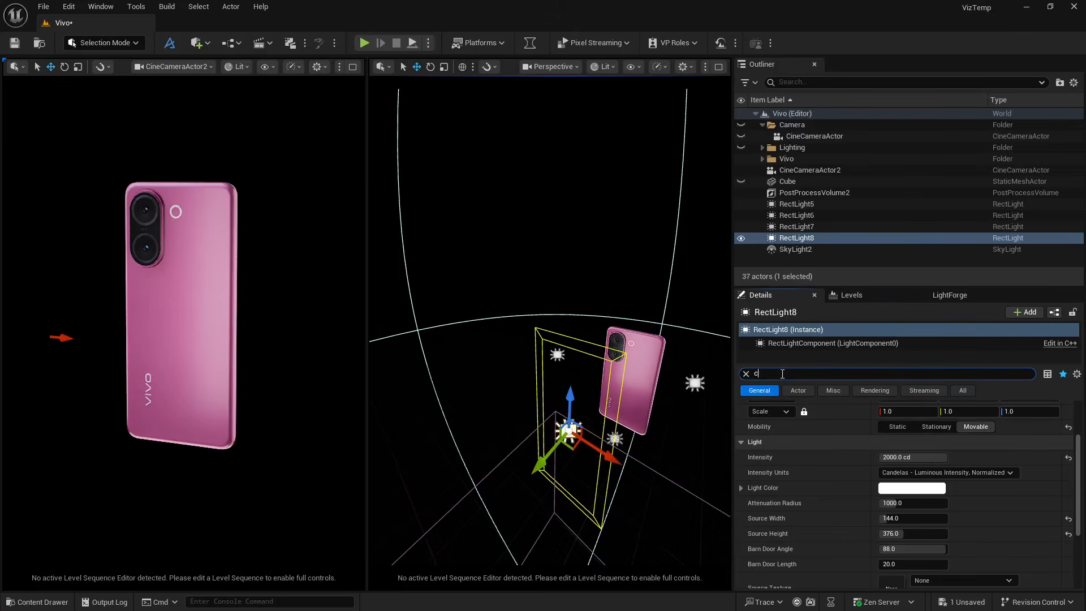
{"action": "left_click", "coordinate": [902, 438]}
{"action": "left_click", "coordinate": [887, 438]}
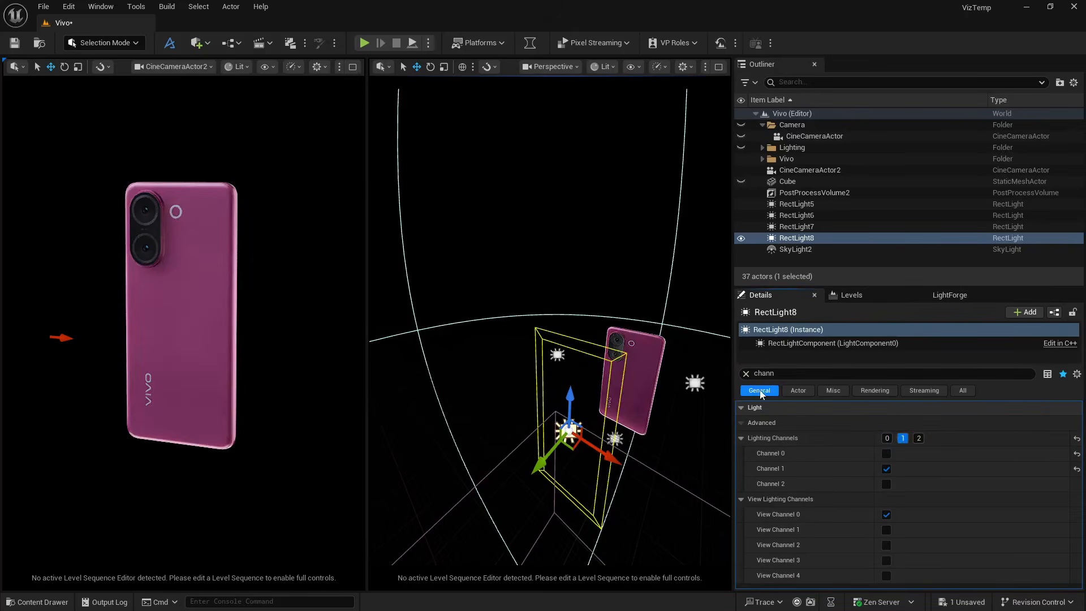
{"action": "left_click", "coordinate": [618, 344]}
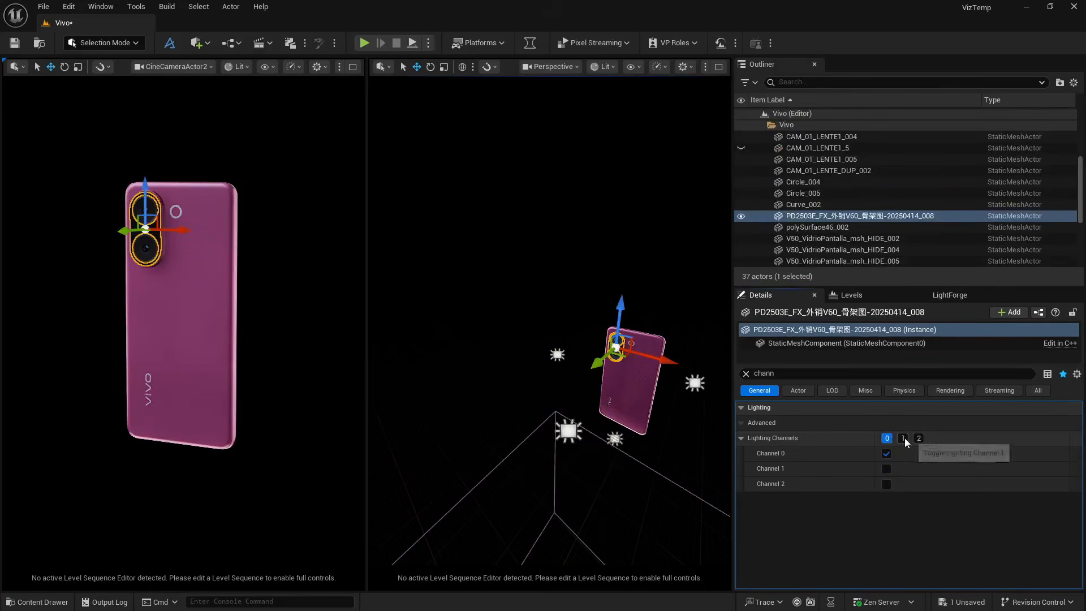
Move RectLight8 in front of the phone's camera module to about X -257.5, Y 162.3, Z 212.2
{"action": "right_click_drag", "start_coordinate": [638, 358], "coordinate": [600, 351]}
{"action": "key", "text": "w"}
{"action": "key", "text": "d"}
{"action": "key", "text": "a"}
{"action": "right_click_drag", "start_coordinate": [546, 389], "coordinate": [467, 389]}
{"action": "left_click", "coordinate": [490, 448]}
{"action": "left_click_drag", "start_coordinate": [482, 431], "coordinate": [534, 437]}
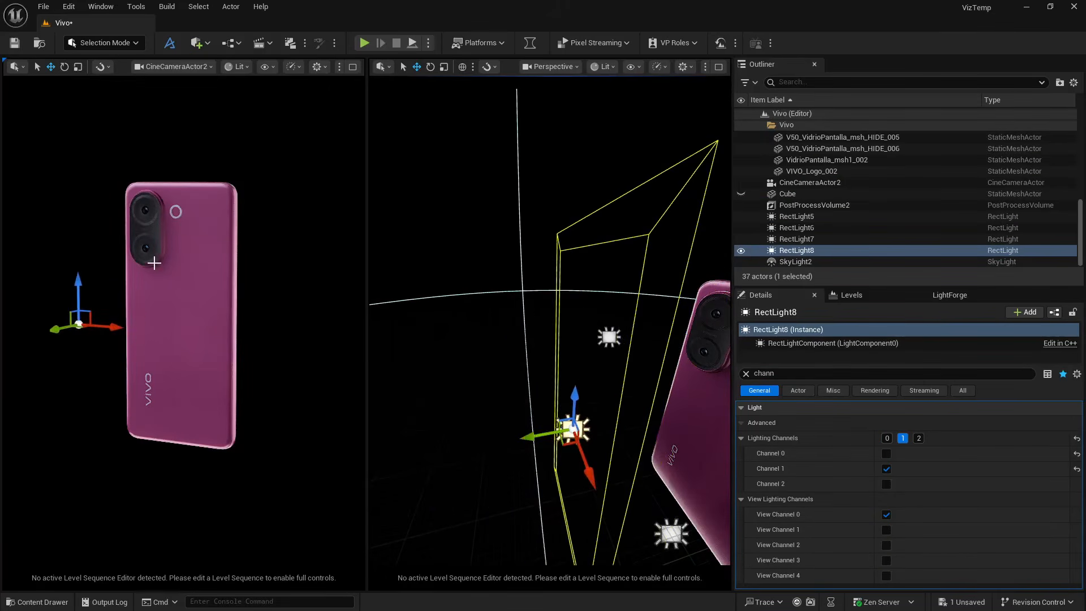
{"action": "key", "text": "f"}
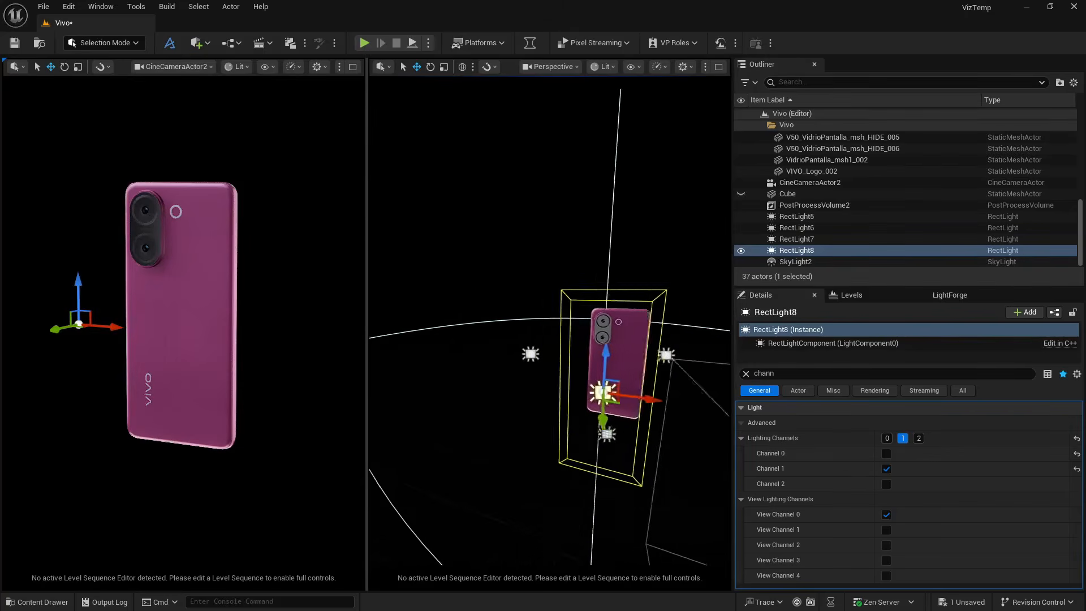
Clear the property filter and shrink RectLight8 to a source width of 16 and a source height of 176
{"action": "left_click", "coordinate": [746, 375]}
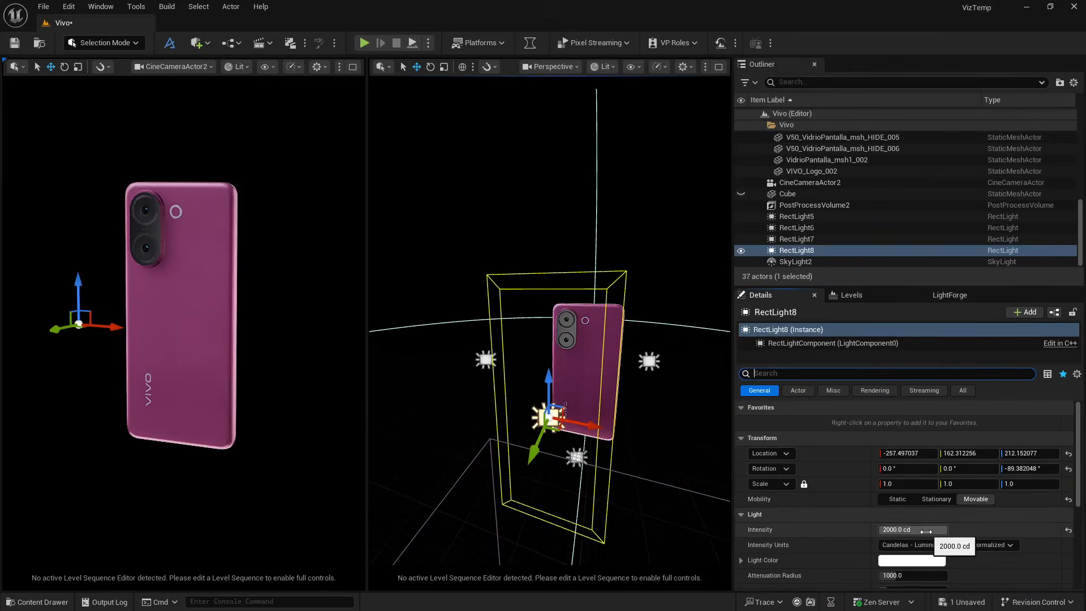
{"action": "scroll", "coordinate": [922, 533], "scroll_direction": "down", "scroll_amount": 2}
{"action": "left_click_drag", "start_coordinate": [903, 551], "coordinate": [858, 536]}
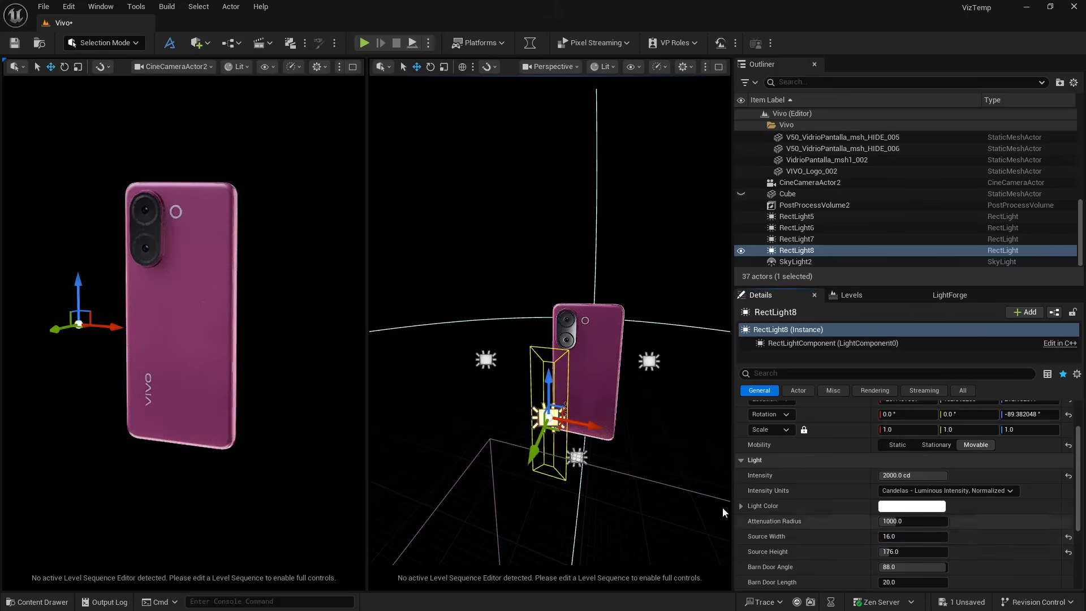
Raise RectLight8 and shift it across the phone's back, and enable lighting channel 1 on the V50_VidrioPantalla_msh_HIDE_006 mesh around the cameras
{"action": "left_click_drag", "start_coordinate": [551, 390], "coordinate": [553, 363]}
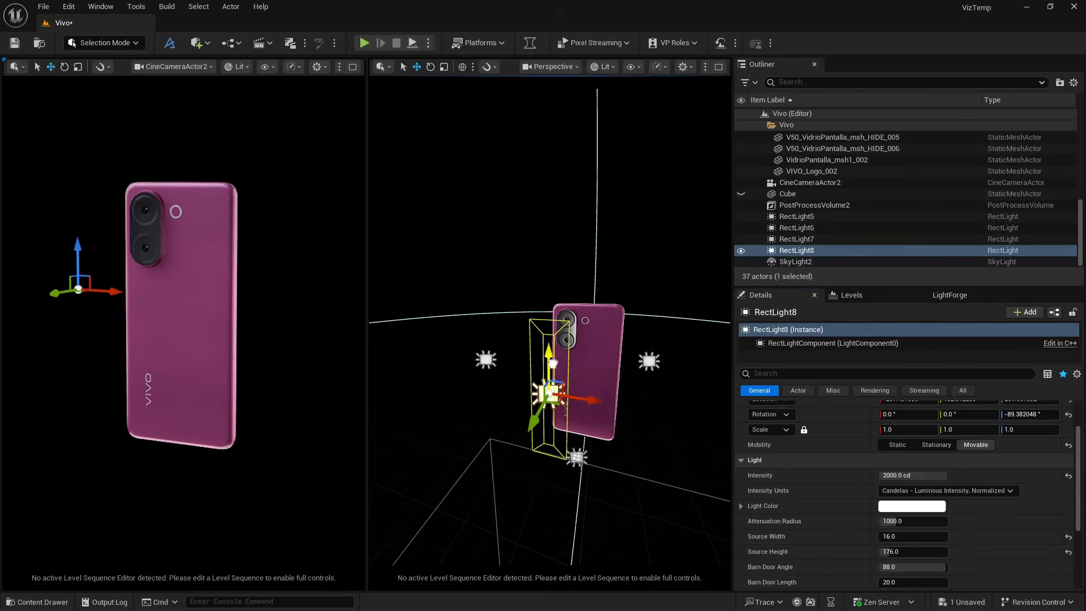
{"action": "left_click_drag", "start_coordinate": [583, 400], "coordinate": [622, 400]}
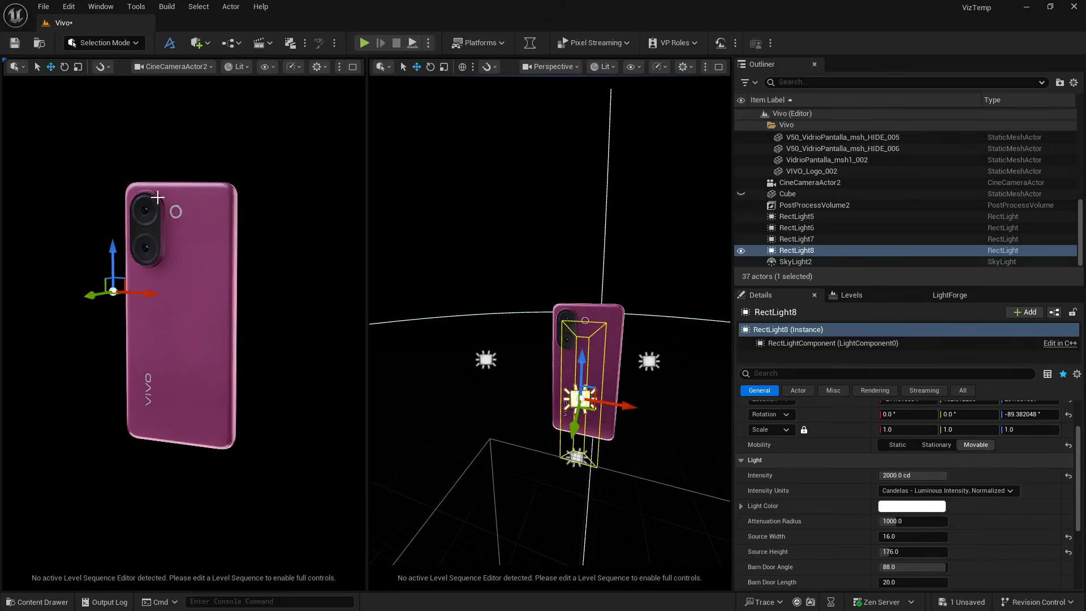
{"action": "left_click", "coordinate": [157, 197]}
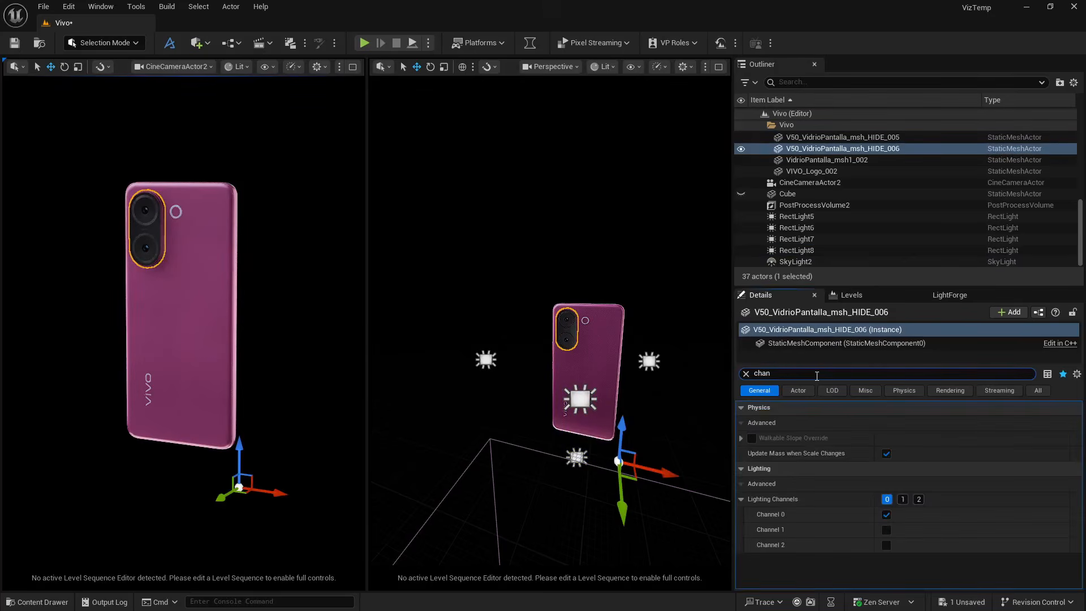
{"action": "left_click", "coordinate": [903, 499]}
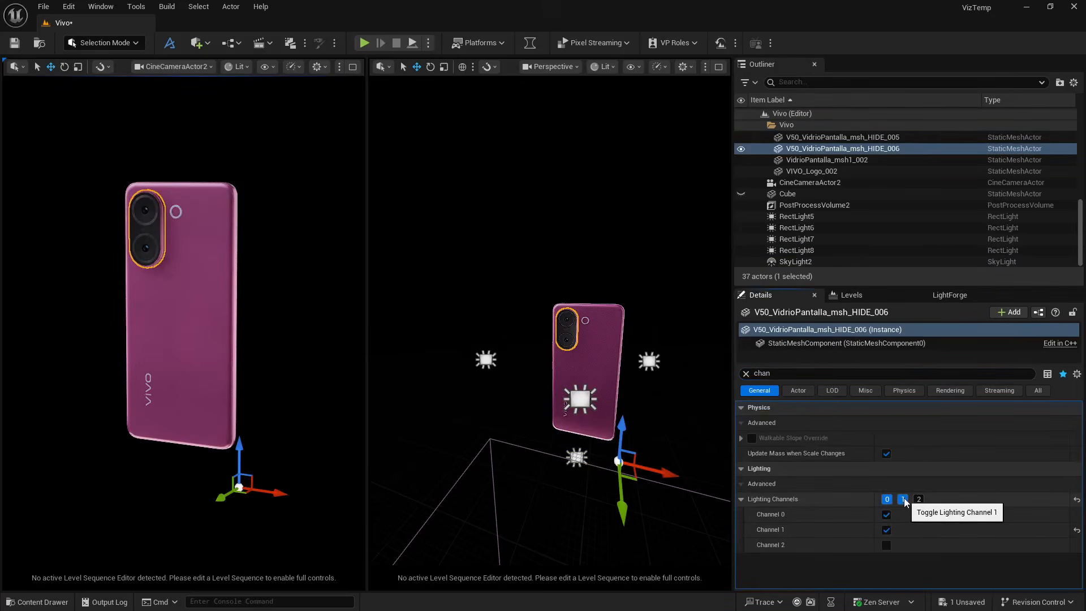
{"action": "left_click", "coordinate": [452, 409]}
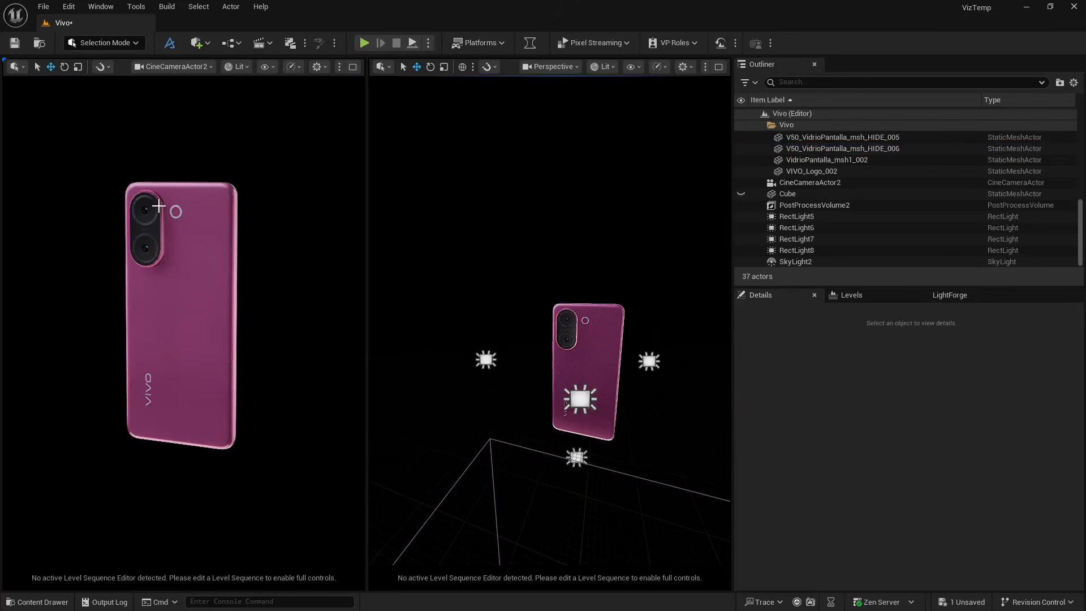
Preview the CineCameraActor2 view in Path Tracing mode and return it to Lit
{"action": "left_click", "coordinate": [235, 69]}
{"action": "left_click", "coordinate": [257, 217]}
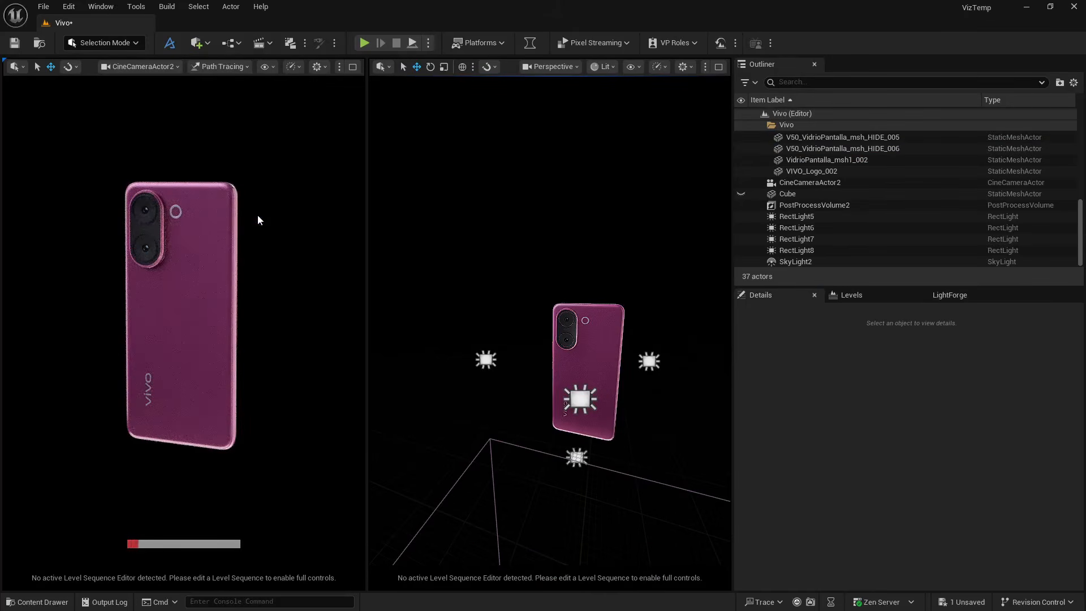
{"action": "left_click", "coordinate": [239, 69]}
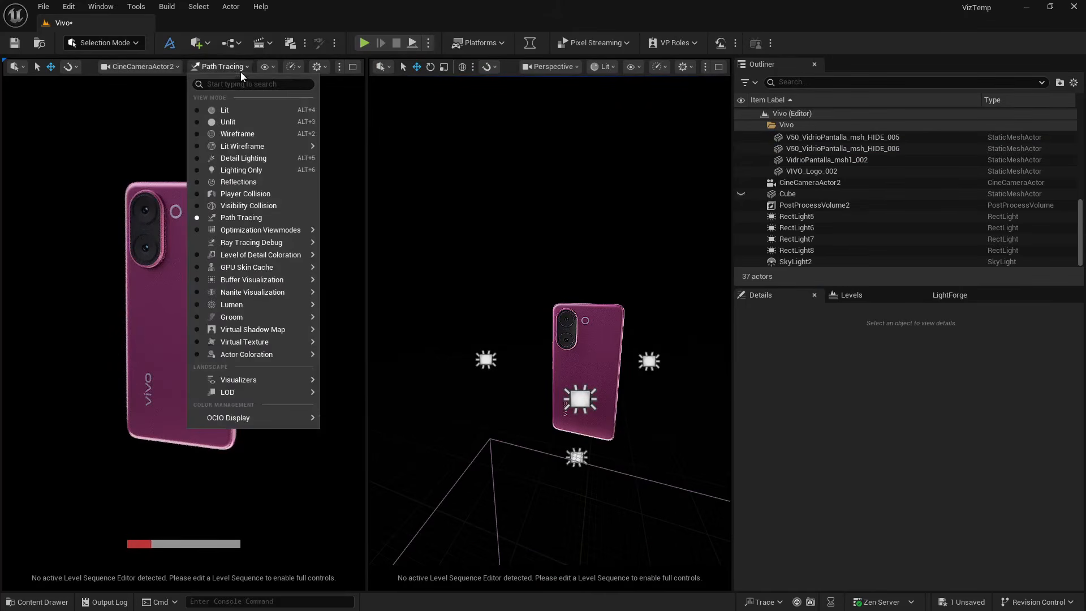
{"action": "left_click", "coordinate": [238, 116]}
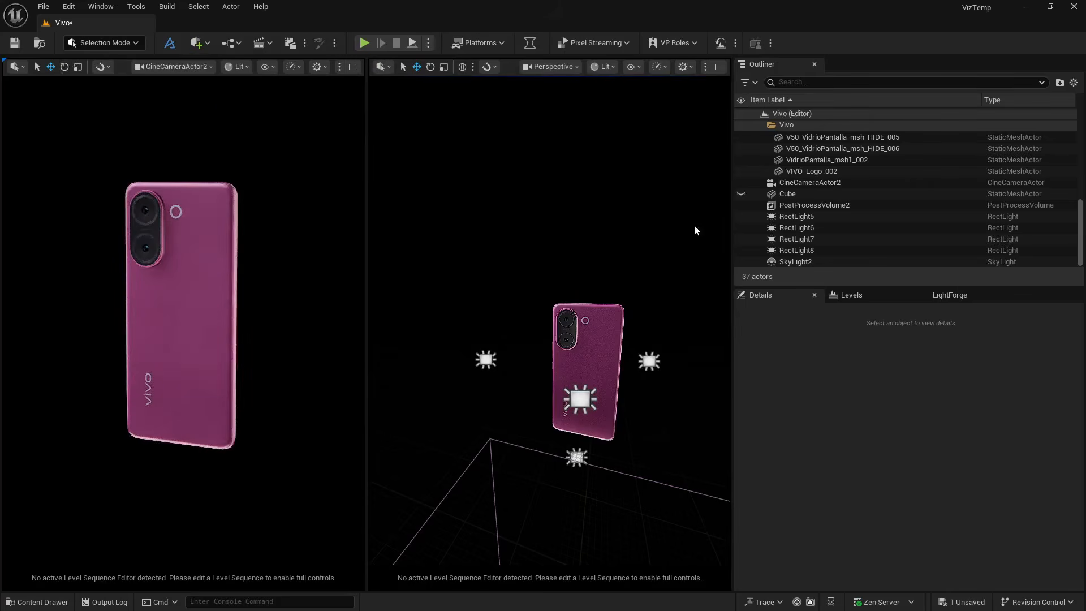
Maximize the CineCameraActor2 viewport in game view and unhide the Cube backdrop
{"action": "left_click", "coordinate": [760, 204]}
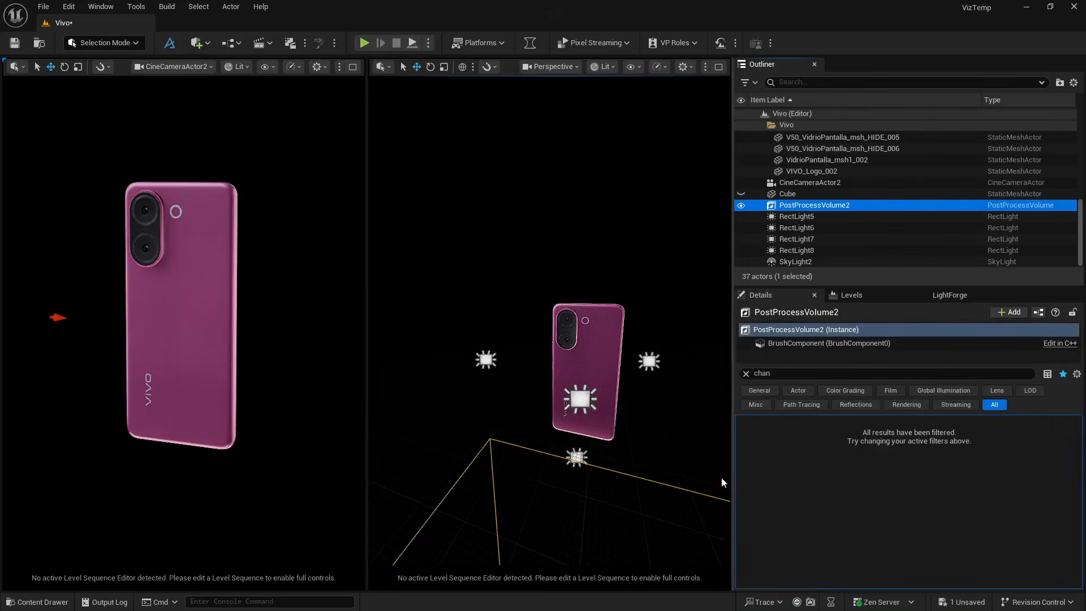
{"action": "left_click", "coordinate": [351, 66]}
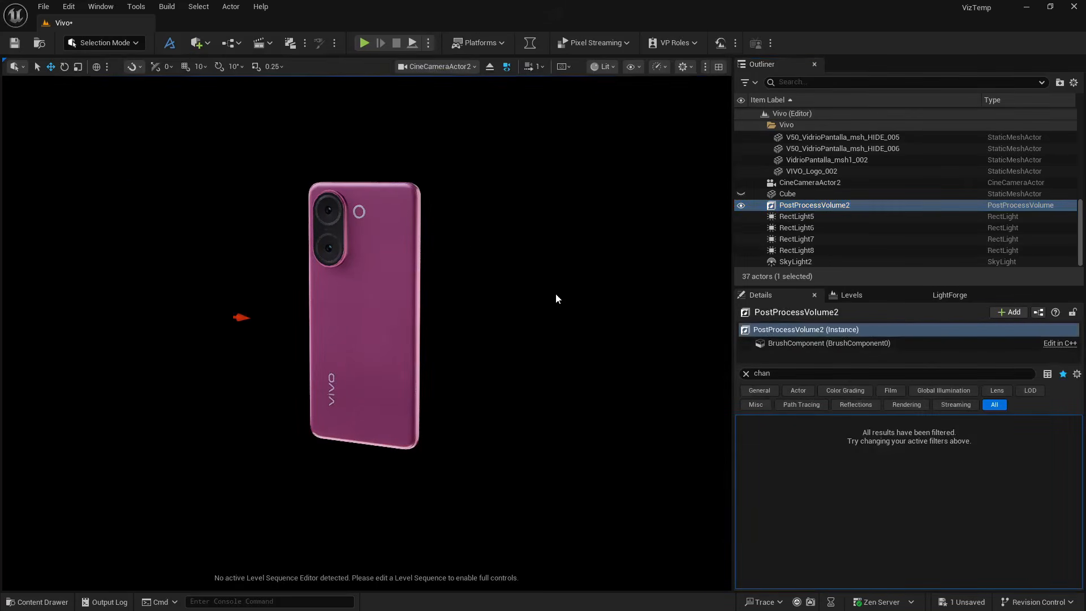
{"action": "key", "text": "g"}
{"action": "key", "text": "g"}
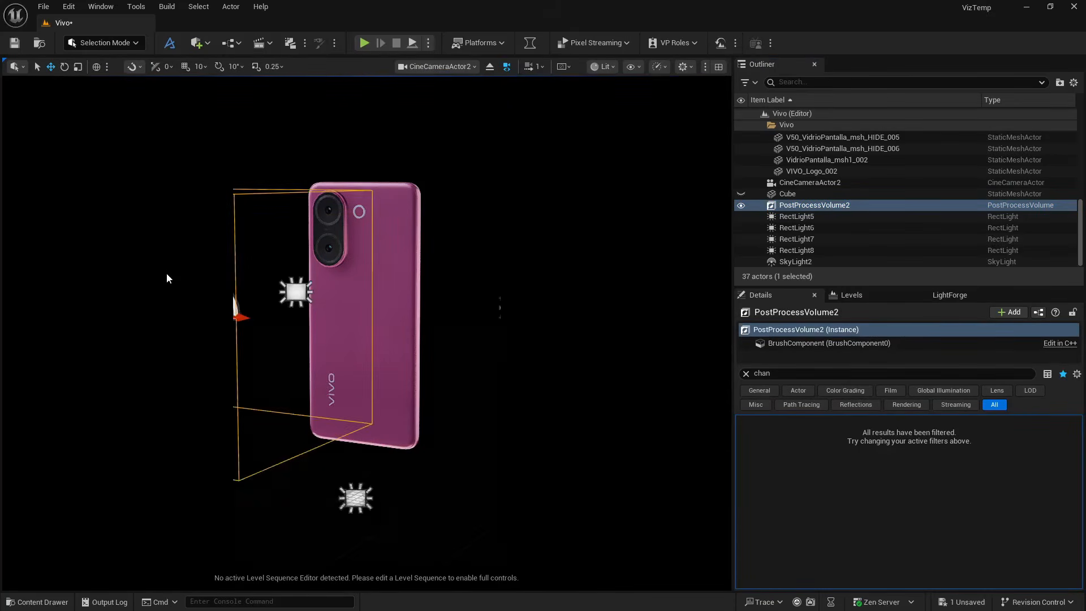
{"action": "left_click", "coordinate": [740, 193]}
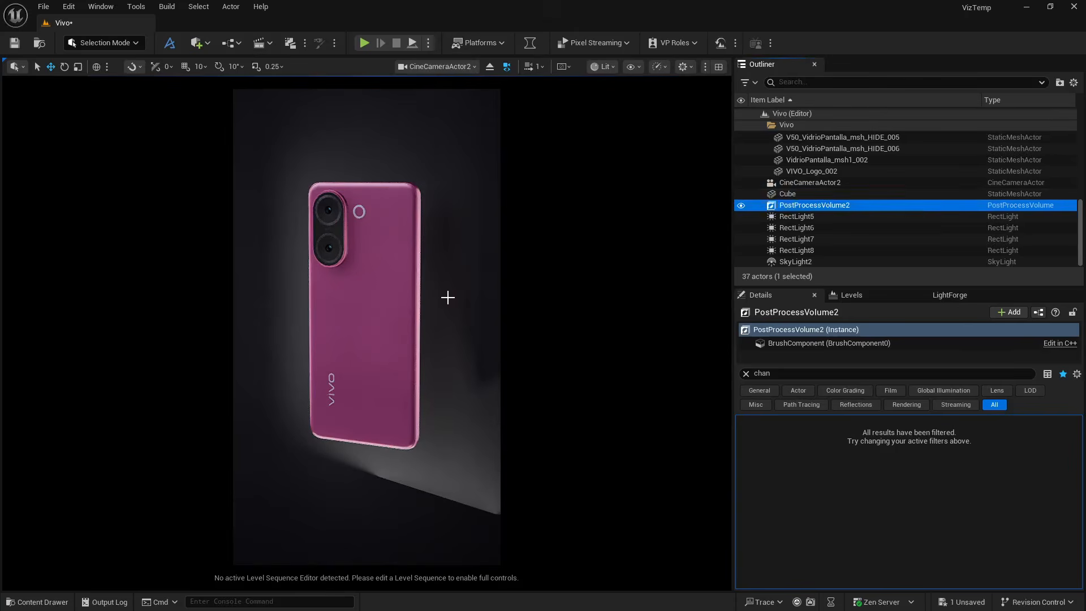
Scale the Cube backdrop and move it behind the phone to about X -88, Y -373, Z 147, returning to the CineCameraActor2 view
{"action": "left_click", "coordinate": [471, 276]}
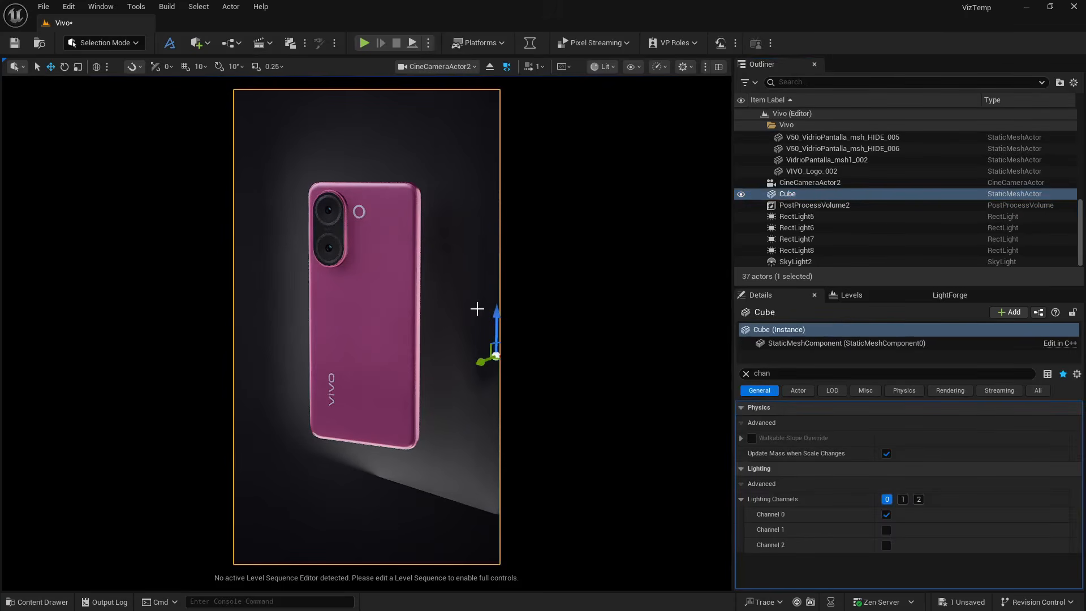
{"action": "key", "text": "r"}
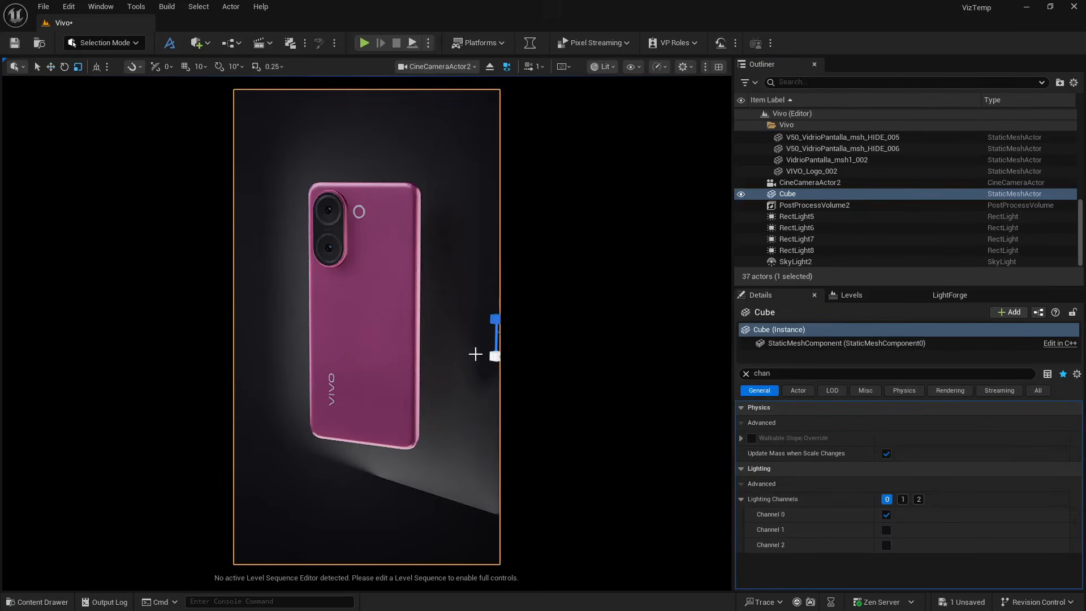
{"action": "left_click_drag", "start_coordinate": [495, 358], "coordinate": [472, 368]}
{"action": "left_click", "coordinate": [490, 66]}
{"action": "key", "text": "w"}
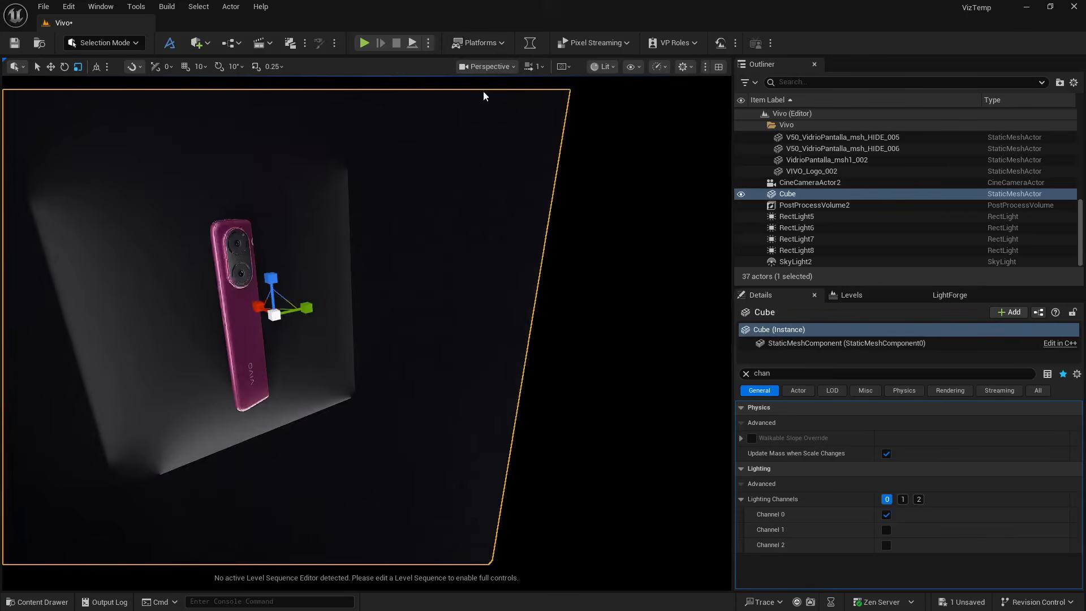
{"action": "left_click_drag", "start_coordinate": [307, 322], "coordinate": [226, 291]}
{"action": "left_click", "coordinate": [486, 67]}
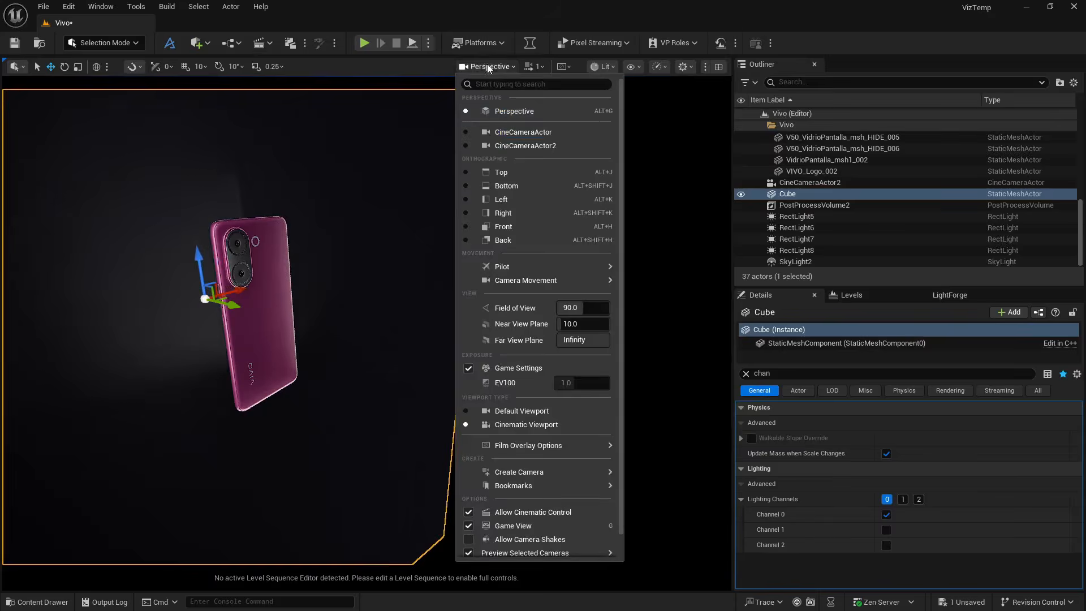
{"action": "left_click", "coordinate": [496, 146]}
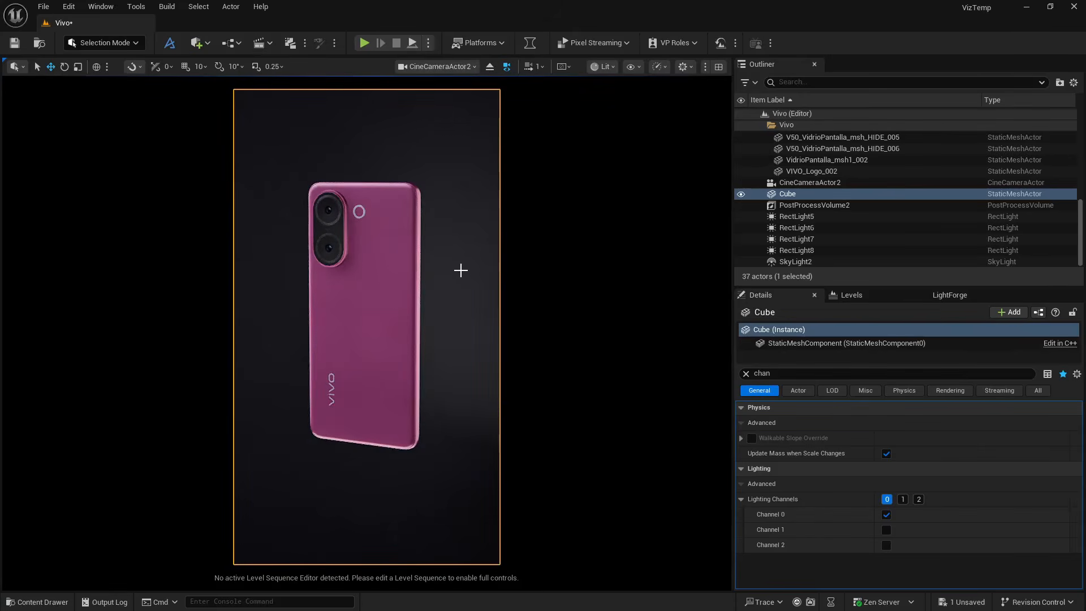
Clear the property filter and apply the Emissive_Inst material from the Vivo folder to the Cube backdrop
{"action": "left_click", "coordinate": [746, 373]}
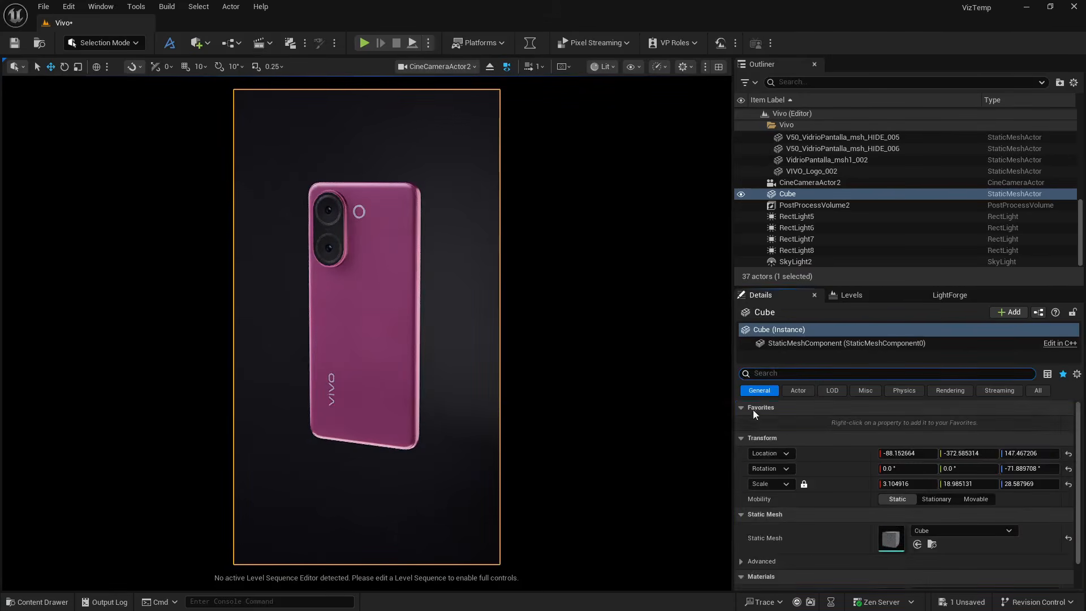
{"action": "left_click", "coordinate": [40, 601]}
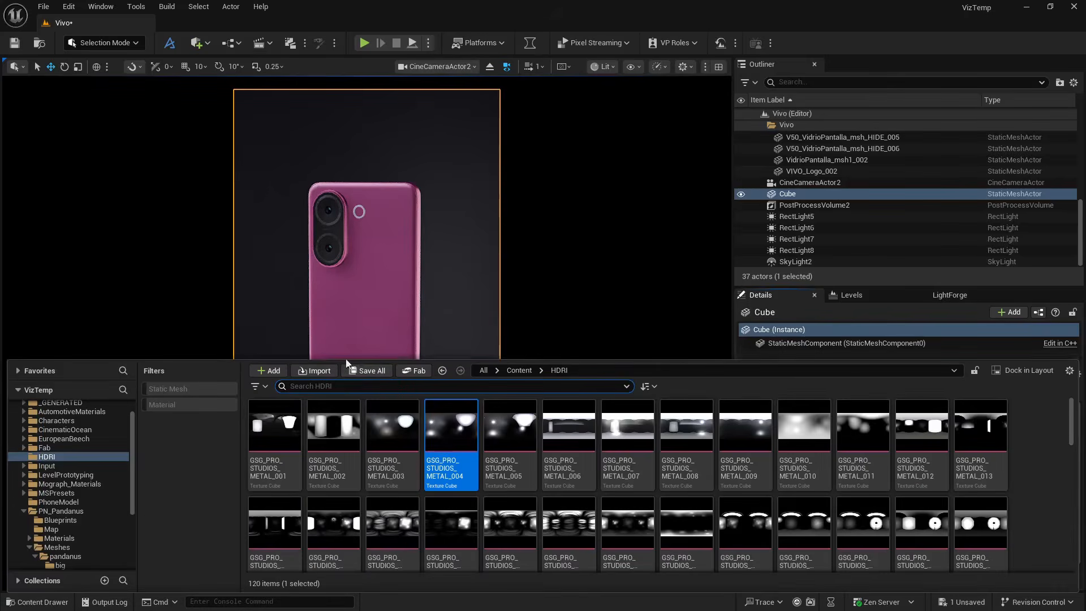
{"action": "scroll", "coordinate": [89, 518], "scroll_direction": "down", "scroll_amount": 5}
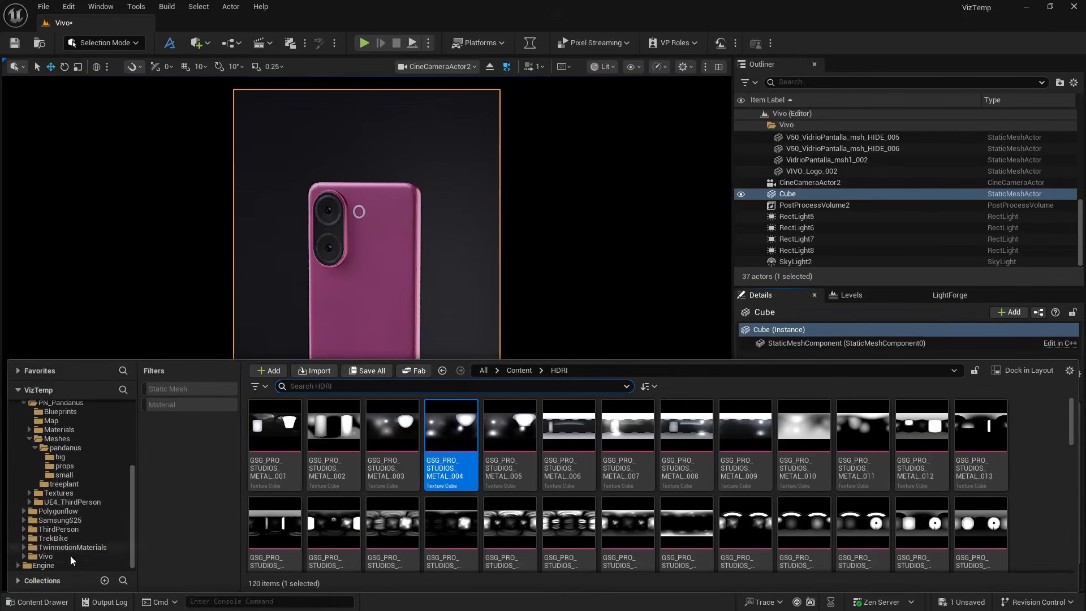
{"action": "left_click", "coordinate": [66, 557]}
{"action": "left_click", "coordinate": [395, 443]}
{"action": "left_click_drag", "start_coordinate": [396, 443], "coordinate": [461, 228]}
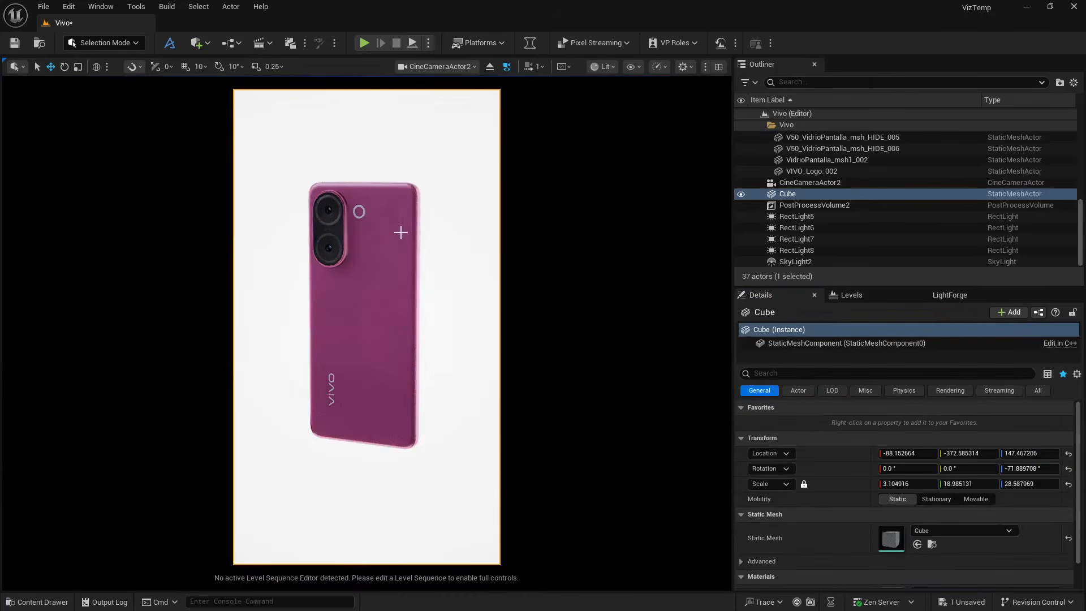
Open the Cube's Emissive_Inst material instance and set its emissive color to light blue, about R 0.215, G 0.51, B 1.0
{"action": "scroll", "coordinate": [853, 510], "scroll_direction": "down", "scroll_amount": 2}
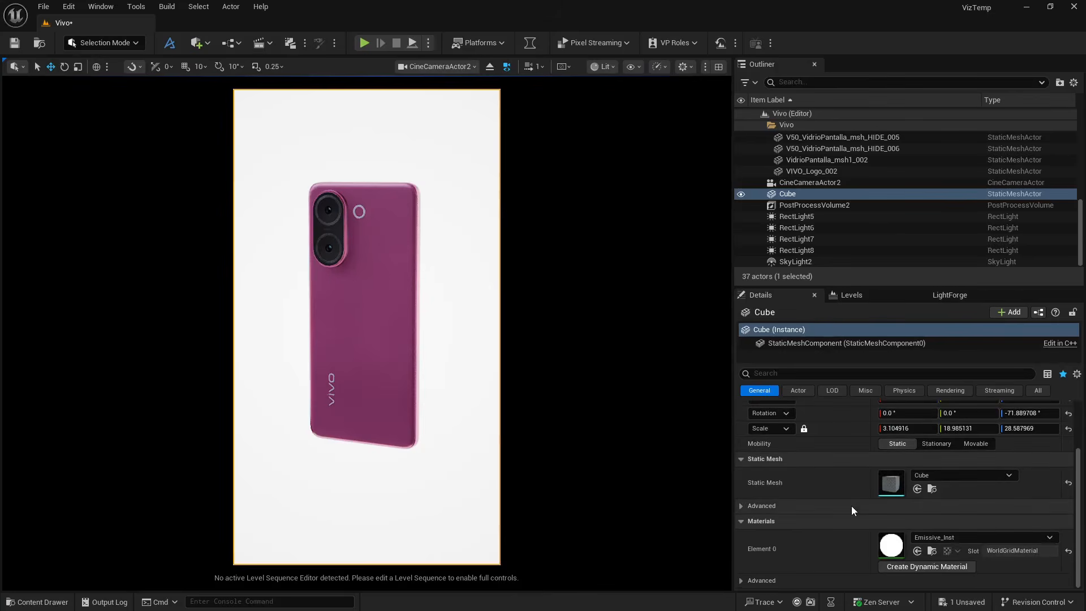
{"action": "double_click", "coordinate": [891, 545]}
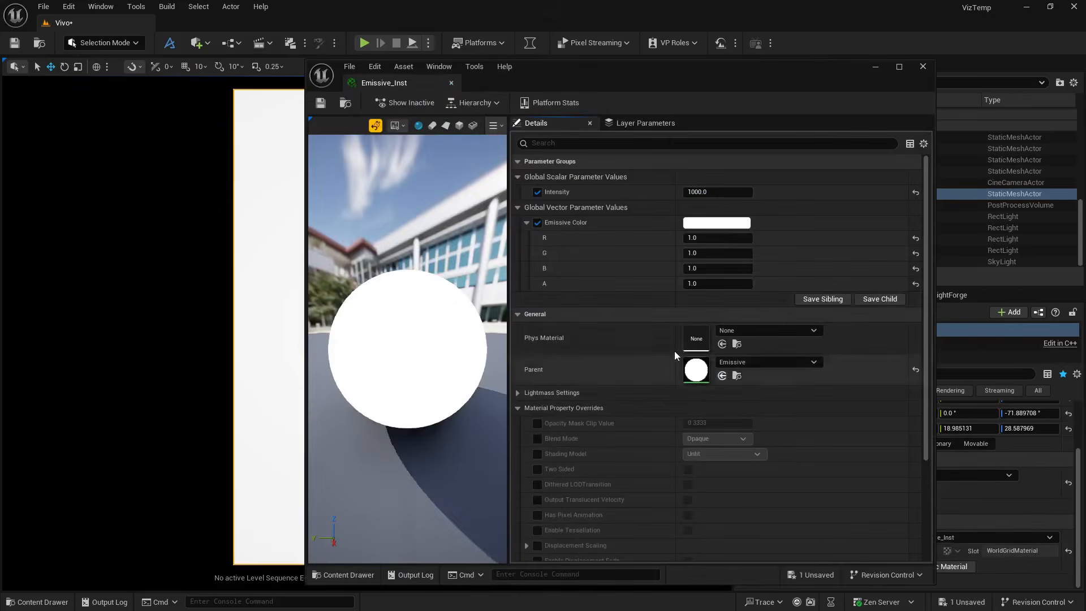
{"action": "left_click", "coordinate": [699, 222]}
{"action": "left_click", "coordinate": [764, 284]}
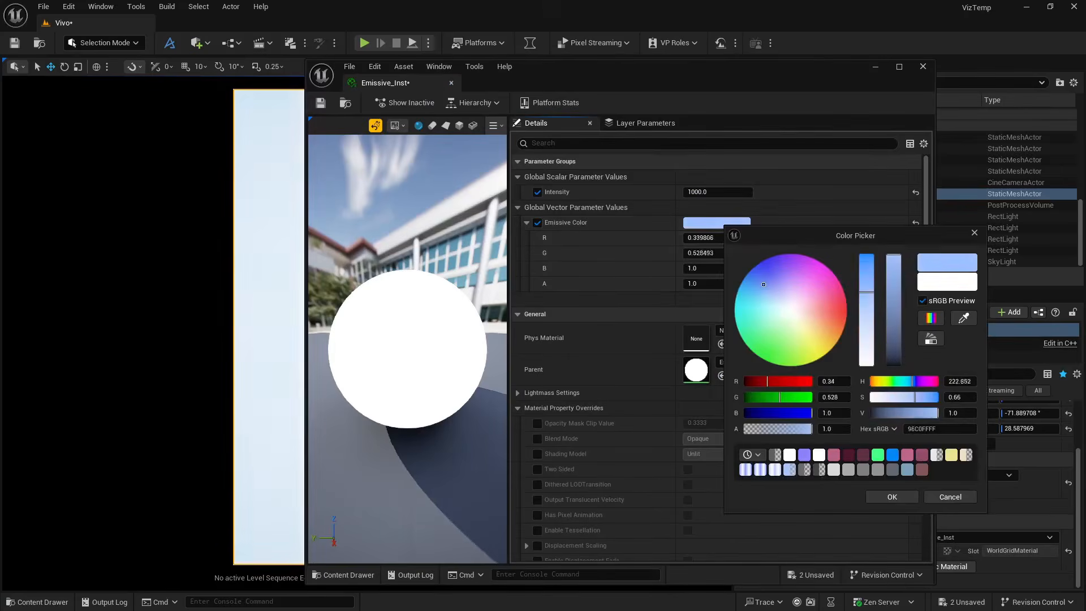
{"action": "left_click", "coordinate": [891, 496]}
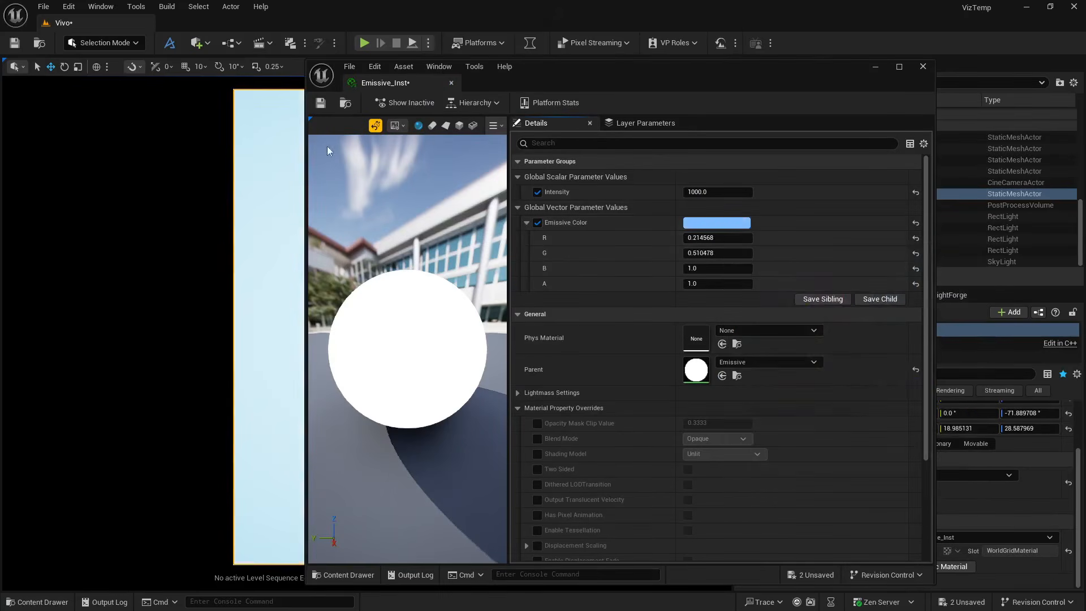
Change Emissive_Inst's emissive color to violet 804FFFFF with the backdrop in view, and save and close the material instance
{"action": "left_click_drag", "start_coordinate": [304, 149], "coordinate": [500, 174]}
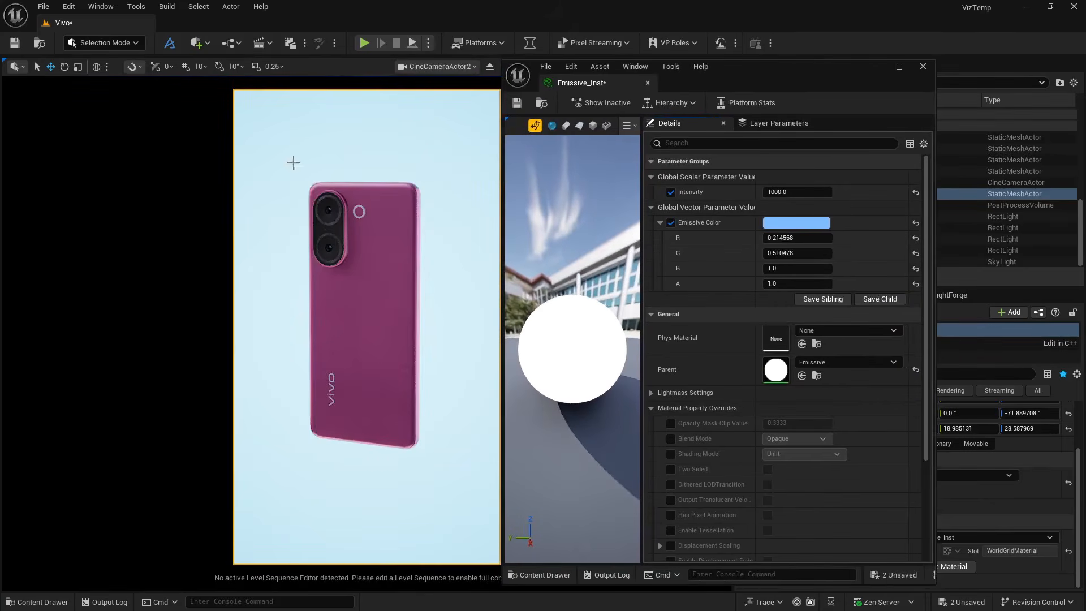
{"action": "left_click", "coordinate": [797, 223]}
{"action": "left_click_drag", "start_coordinate": [854, 290], "coordinate": [852, 266]}
{"action": "left_click_drag", "start_coordinate": [944, 273], "coordinate": [945, 263]}
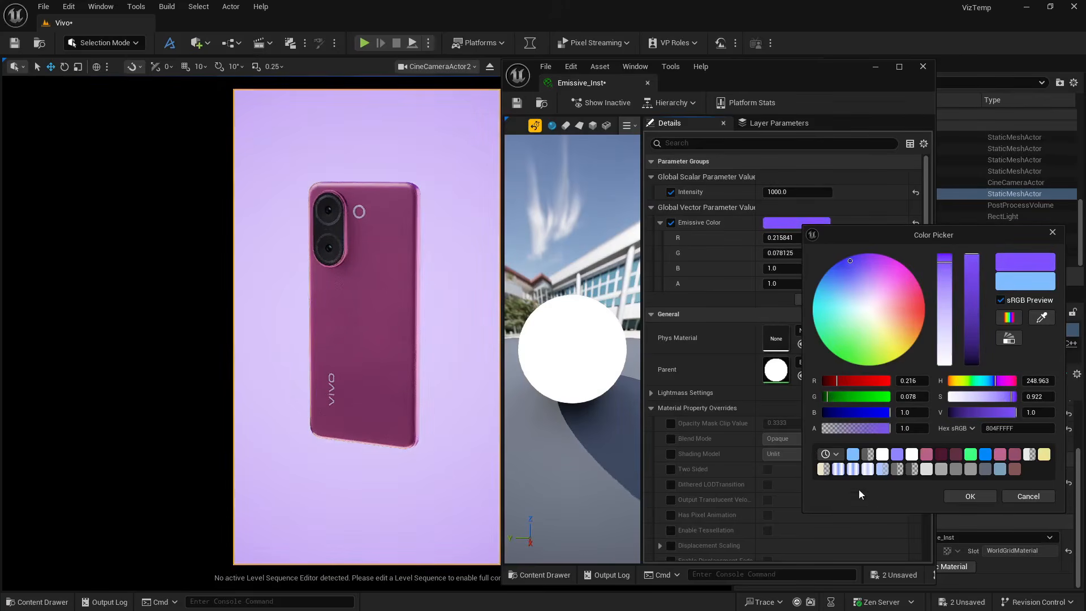
{"action": "left_click", "coordinate": [970, 496]}
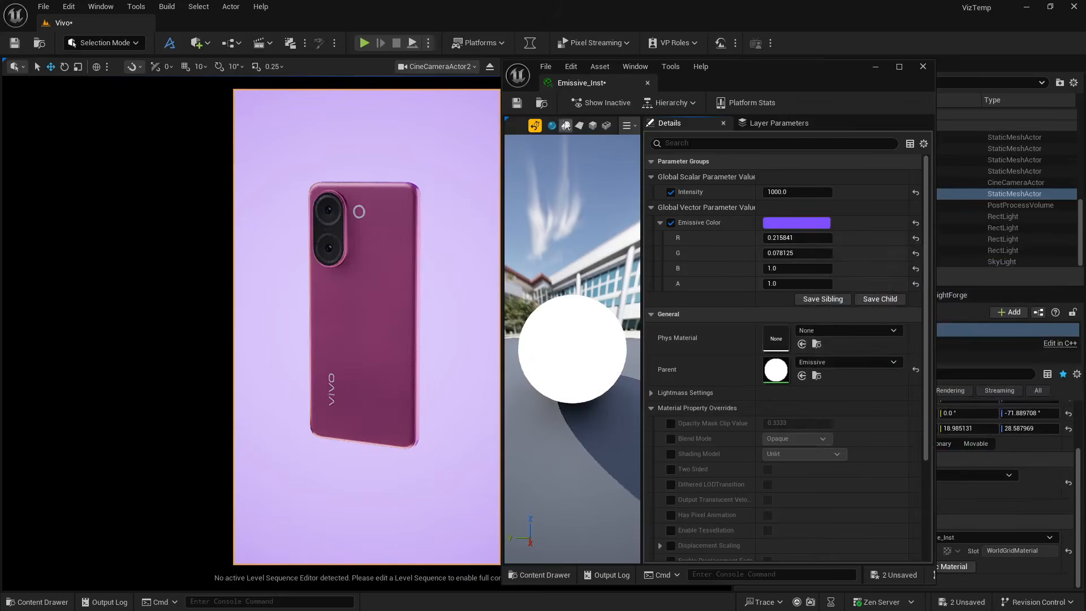
{"action": "left_click", "coordinate": [516, 102]}
{"action": "left_click", "coordinate": [646, 83]}
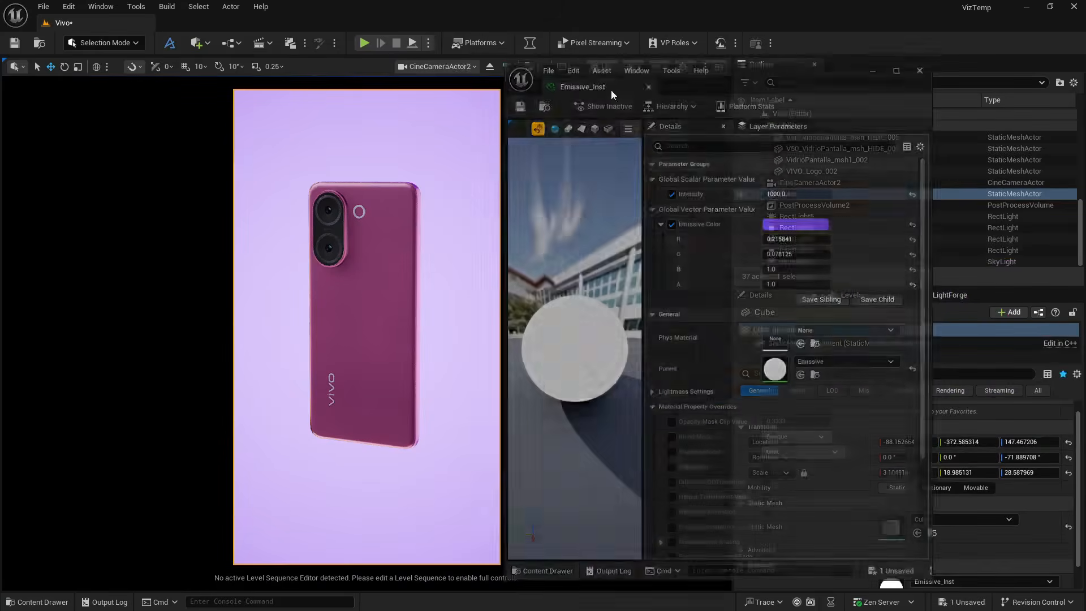
Switch the camera view to Path Tracing and, on PostProcessVolume2, override Emissive Materials, enable Reference Depth Of Field and Reference Atmosphere, and disable the Denoiser
{"action": "left_click", "coordinate": [603, 67]}
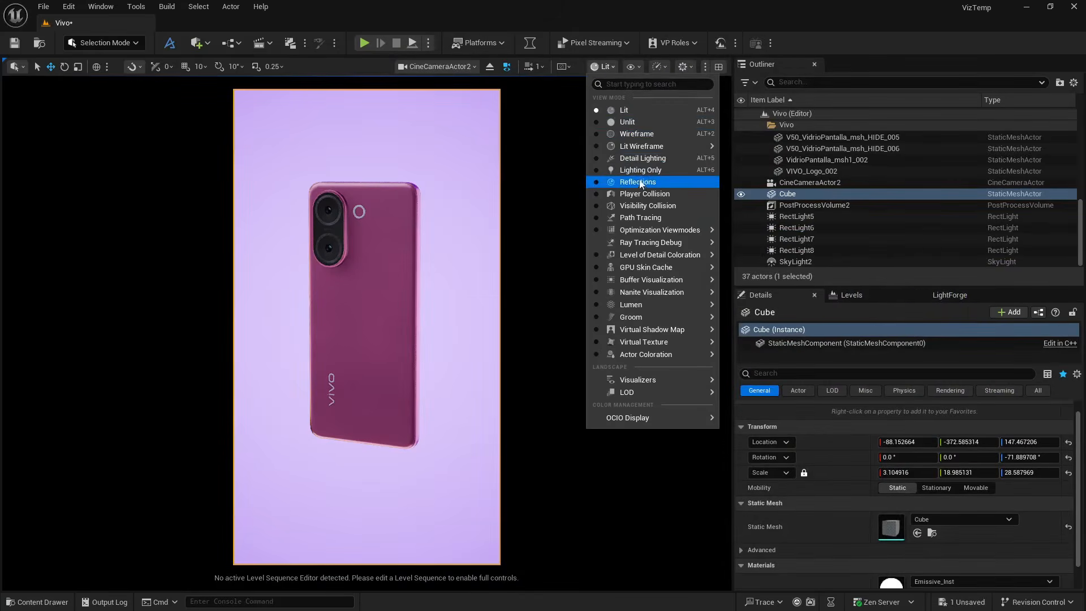
{"action": "left_click", "coordinate": [639, 218]}
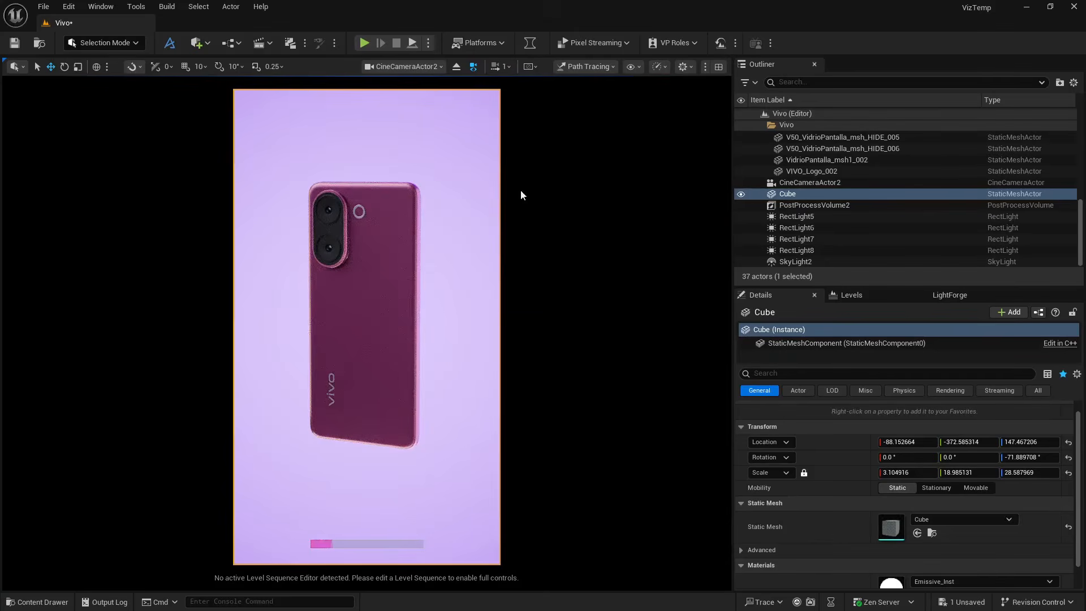
{"action": "left_click", "coordinate": [787, 205]}
{"action": "left_click", "coordinate": [790, 374]}
{"action": "type", "text": "path"}
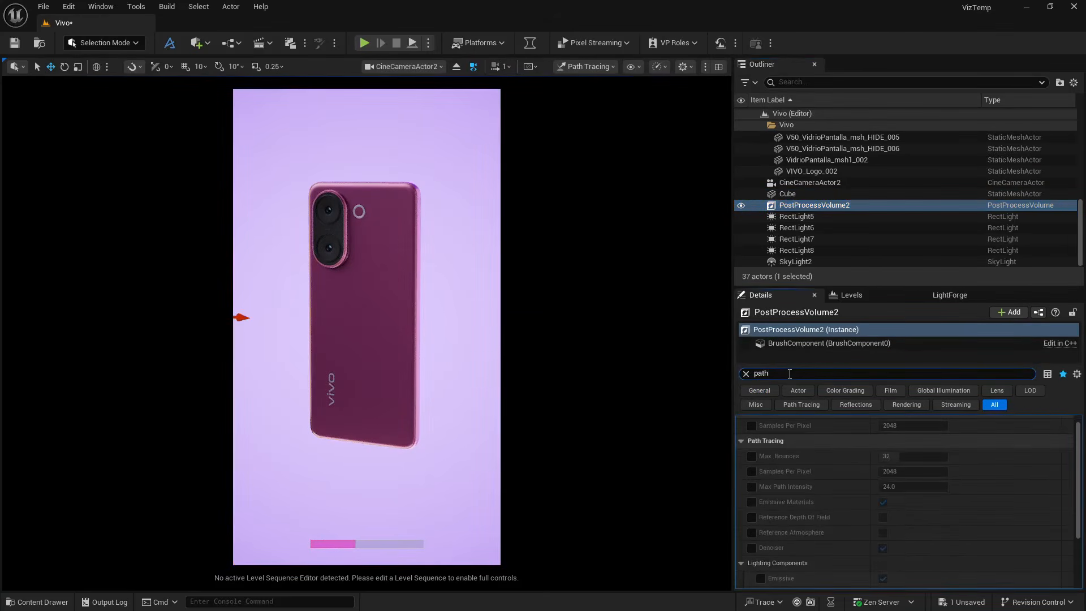
{"action": "left_click", "coordinate": [752, 517]}
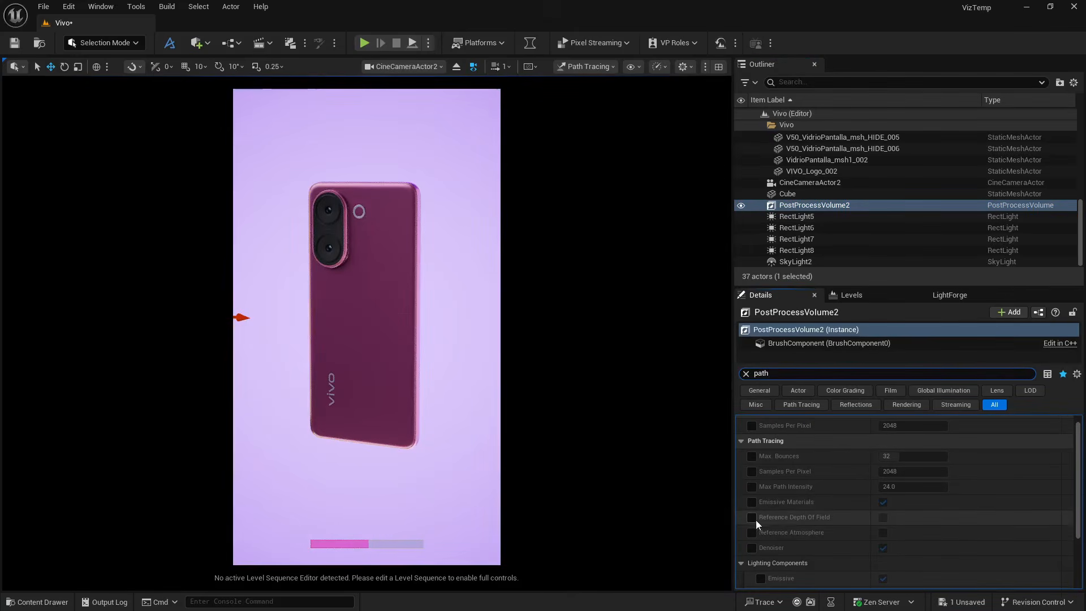
{"action": "left_click", "coordinate": [752, 502]}
{"action": "left_click", "coordinate": [751, 532]}
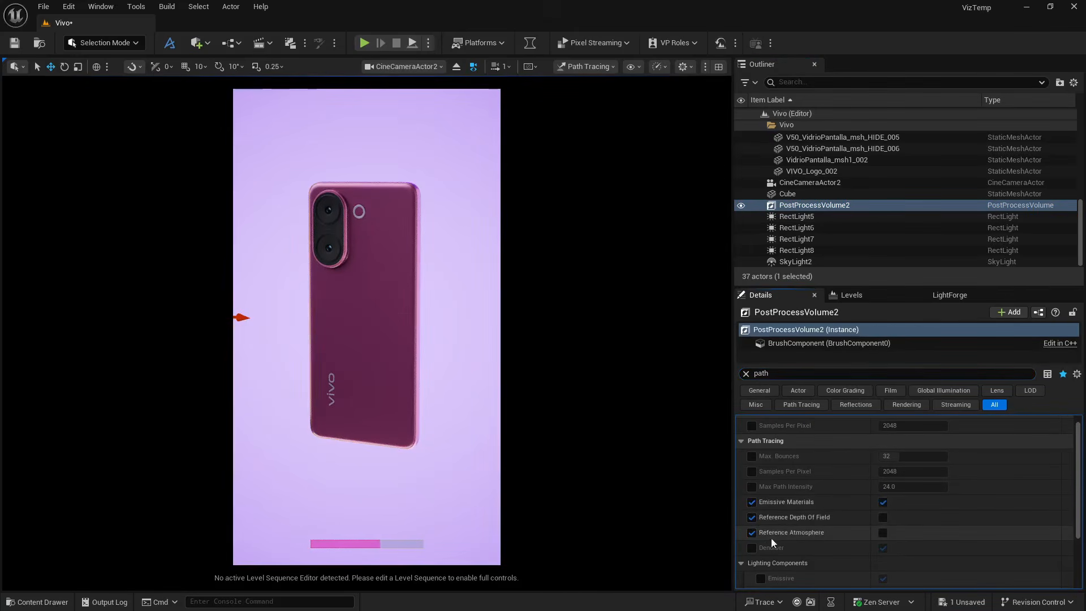
{"action": "left_click", "coordinate": [883, 532]}
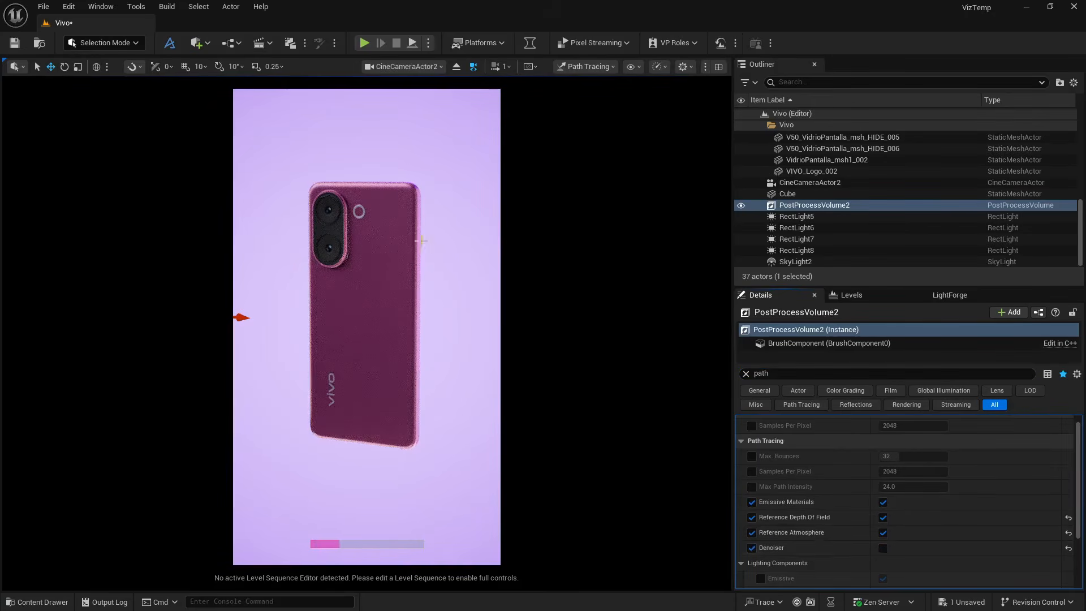
On CineCameraActor2, clear the property filter and sample the manual focus distance from the phone's camera lens module
{"action": "left_click", "coordinate": [805, 183]}
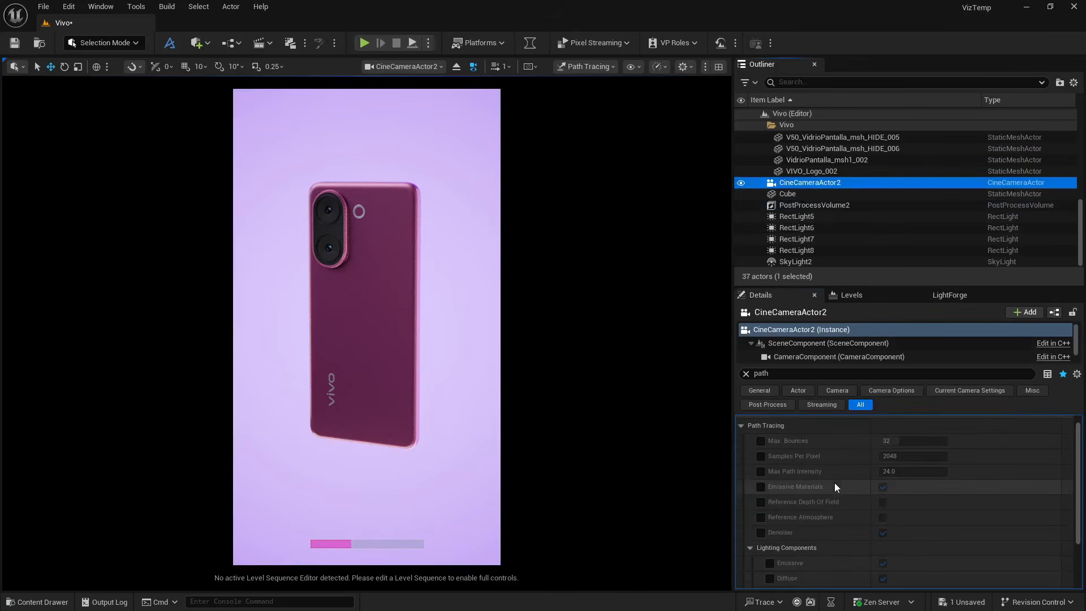
{"action": "left_click", "coordinate": [746, 374]}
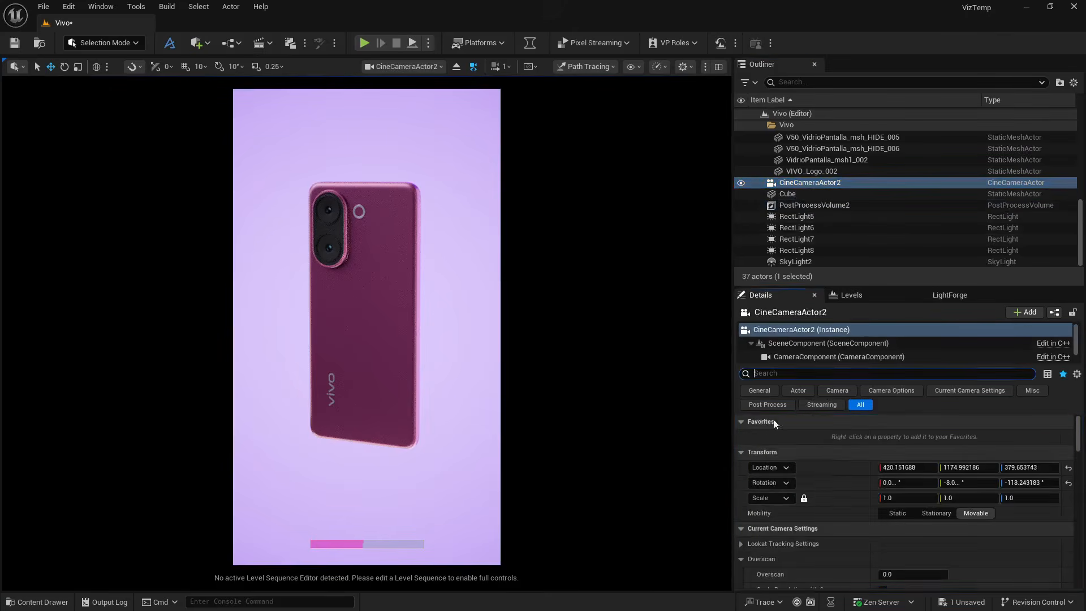
{"action": "scroll", "coordinate": [813, 504], "scroll_direction": "down", "scroll_amount": 5}
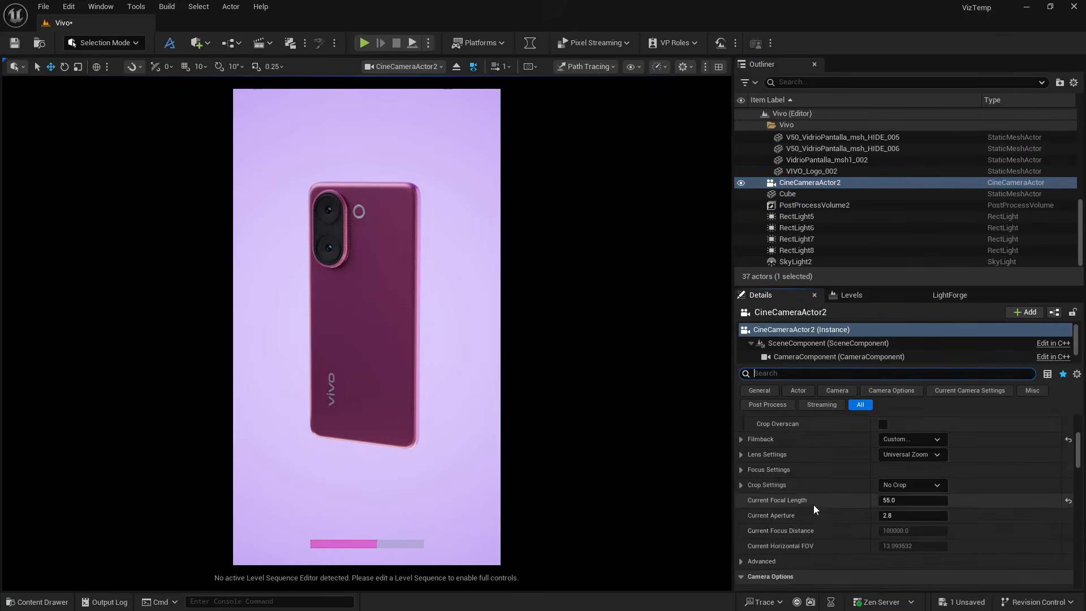
{"action": "left_click", "coordinate": [741, 470]}
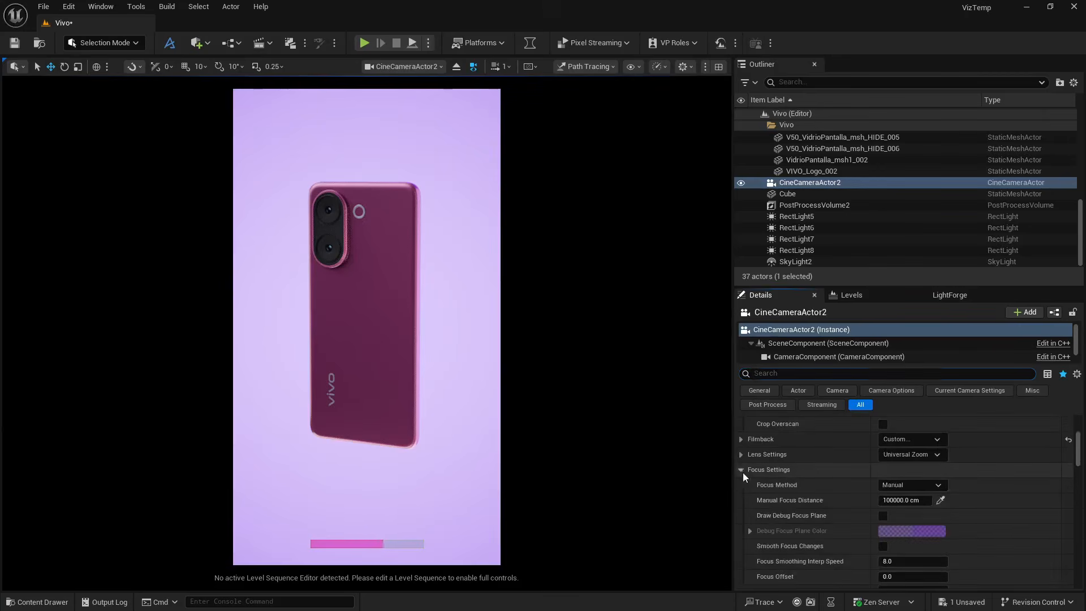
{"action": "left_click", "coordinate": [940, 500]}
{"action": "left_click", "coordinate": [334, 225]}
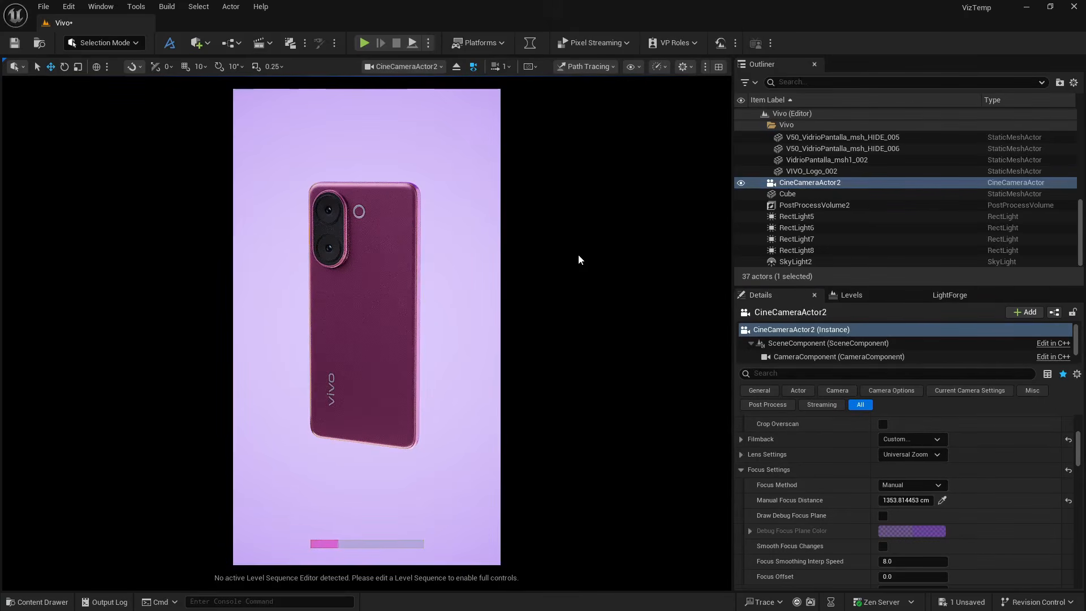
Override PostProcessVolume2's path tracing Max. Bounces with 8 and enable the Denoiser
{"action": "left_click", "coordinate": [817, 205]}
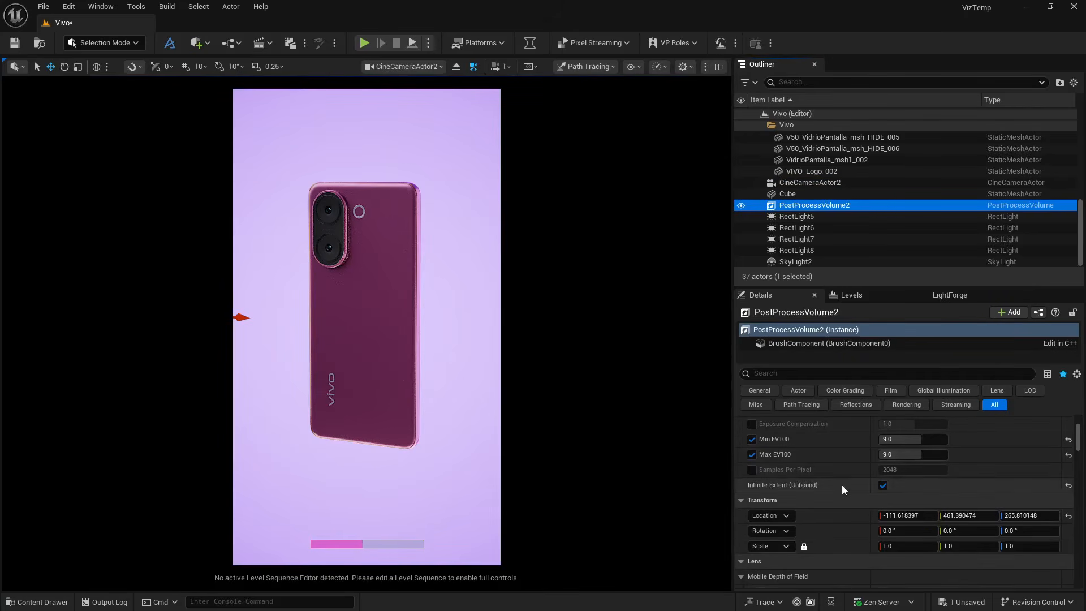
{"action": "scroll", "coordinate": [841, 483], "scroll_direction": "up", "scroll_amount": 2}
{"action": "scroll", "coordinate": [841, 482], "scroll_direction": "up", "scroll_amount": 4}
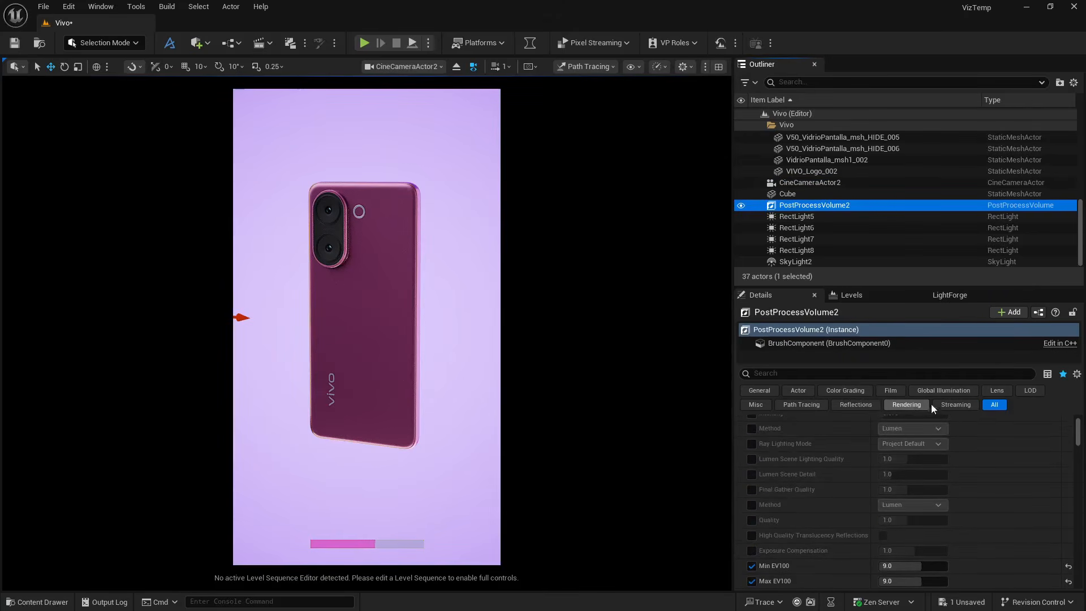
{"action": "left_click", "coordinate": [814, 405]}
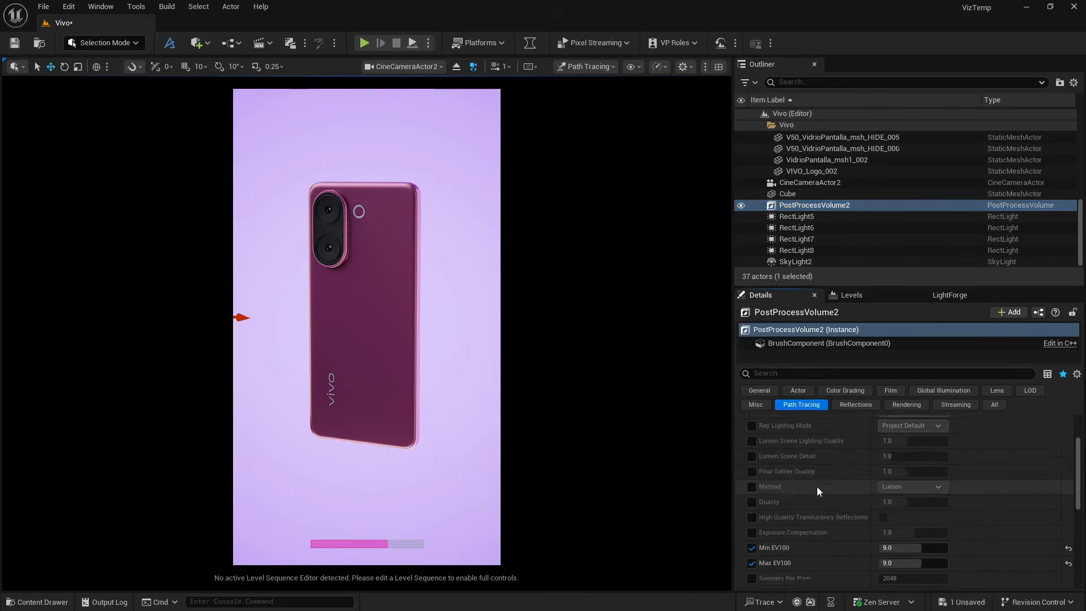
{"action": "scroll", "coordinate": [816, 488], "scroll_direction": "down", "scroll_amount": 3}
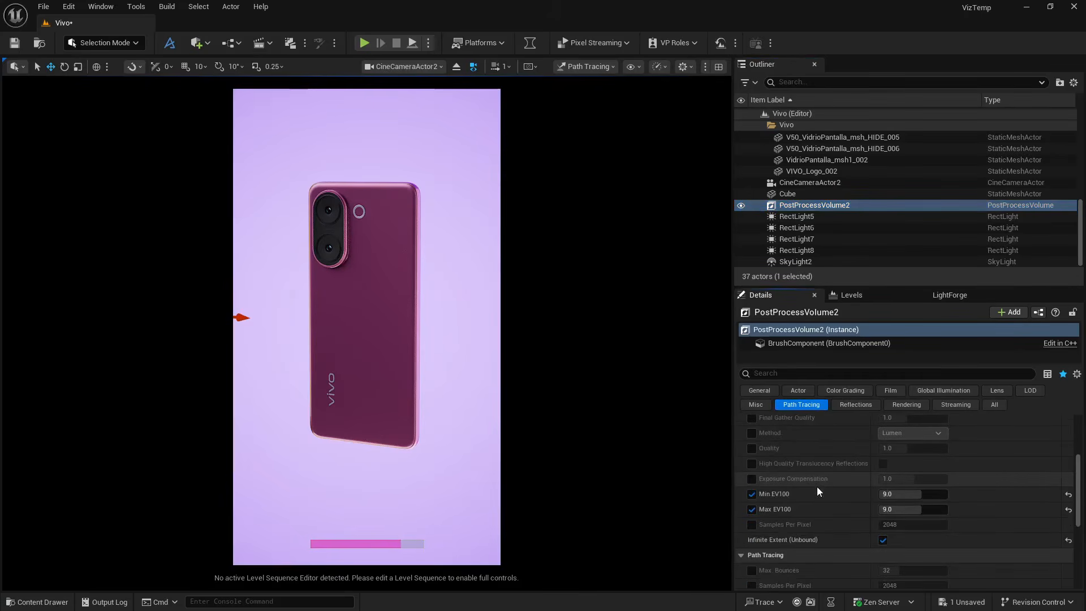
{"action": "scroll", "coordinate": [816, 491], "scroll_direction": "down", "scroll_amount": 5}
{"action": "left_click", "coordinate": [752, 443]}
{"action": "left_click", "coordinate": [893, 444]}
{"action": "type", "text": "8"}
{"action": "key", "text": "Return"}
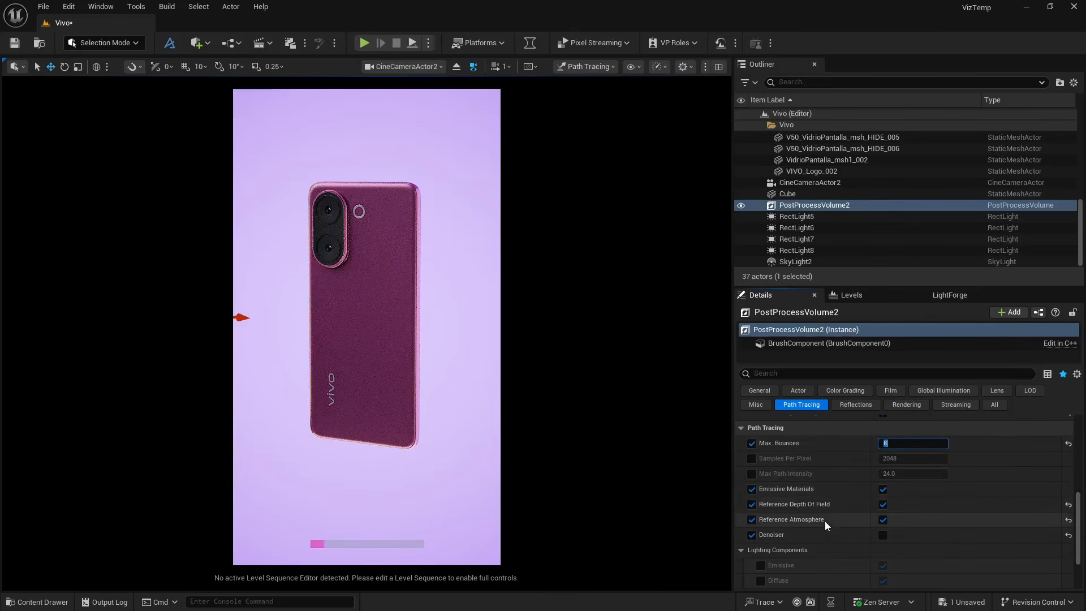
{"action": "left_click", "coordinate": [889, 537]}
{"action": "left_click", "coordinate": [883, 535]}
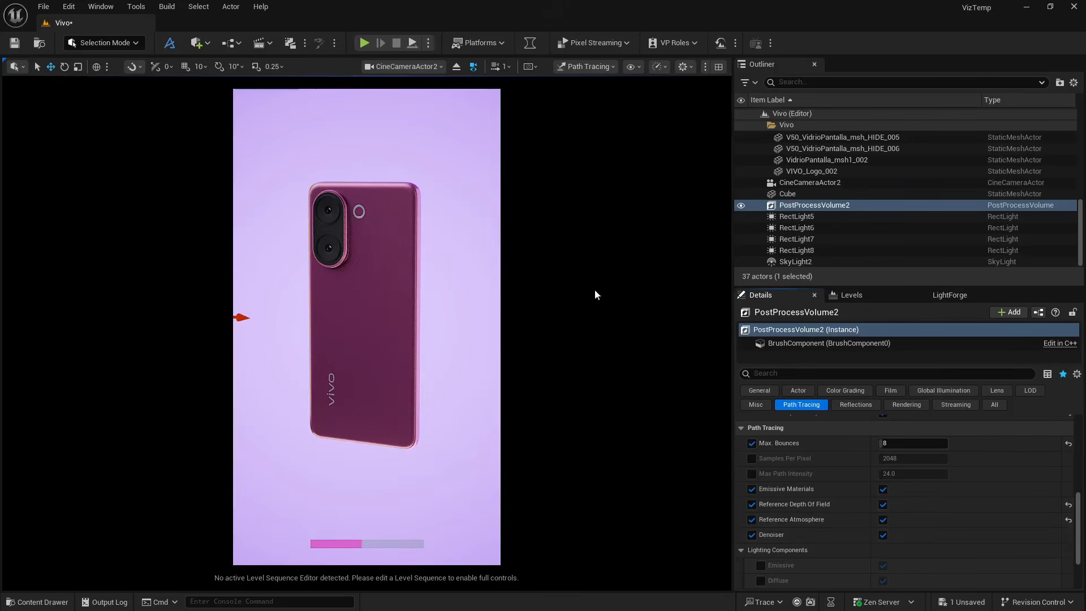
Deselect the post process volume and hide the Cube backdrop in the level
{"action": "left_click", "coordinate": [777, 124]}
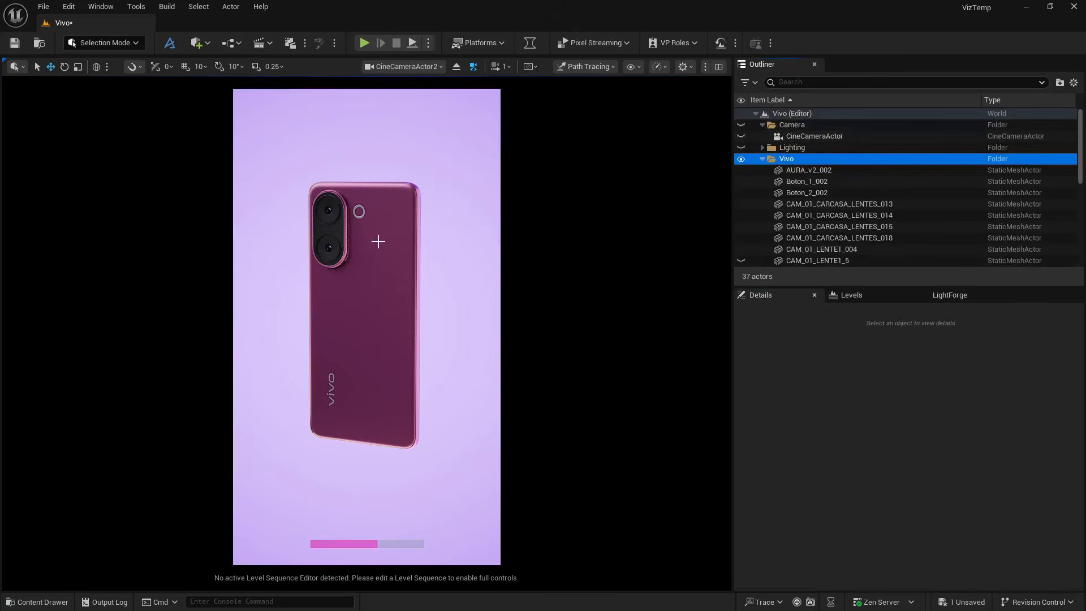
{"action": "left_click", "coordinate": [788, 113]}
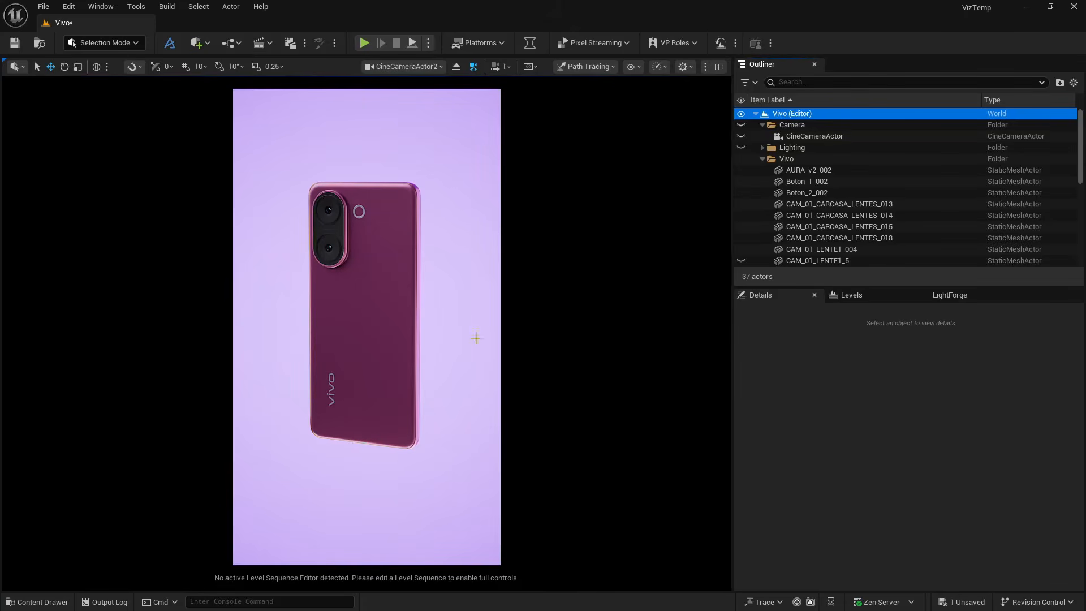
{"action": "left_click", "coordinate": [467, 173]}
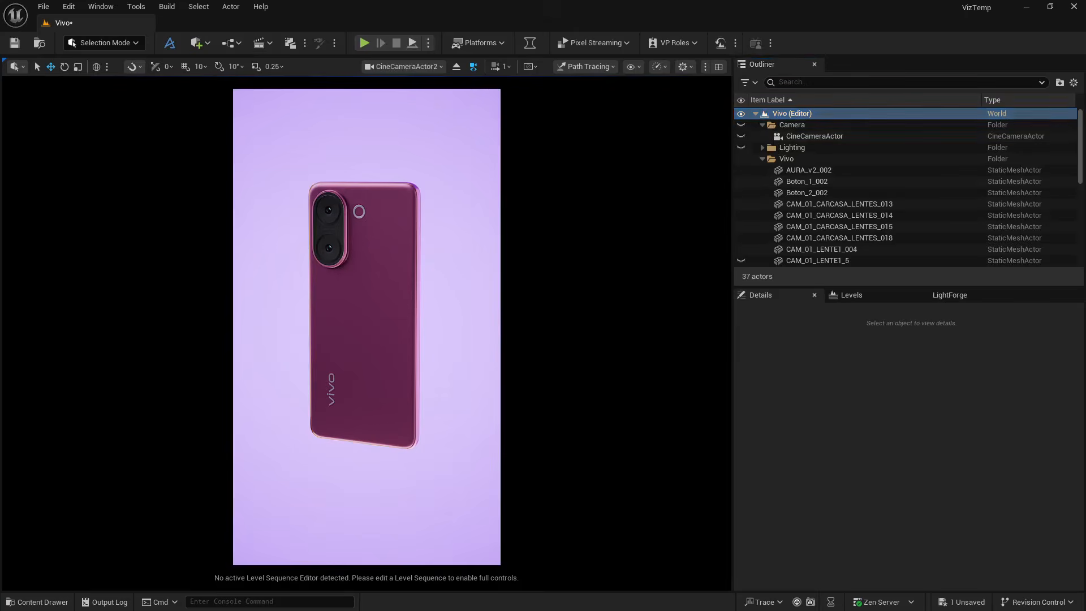
{"action": "left_click", "coordinate": [741, 216]}
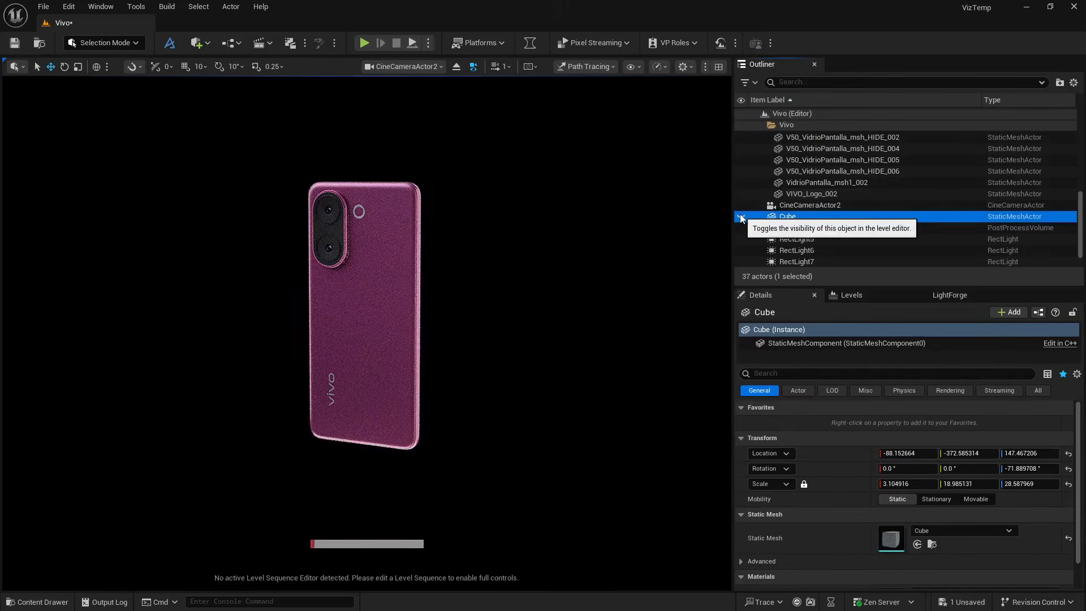
{"action": "scroll", "coordinate": [822, 232], "scroll_direction": "down", "scroll_amount": 1}
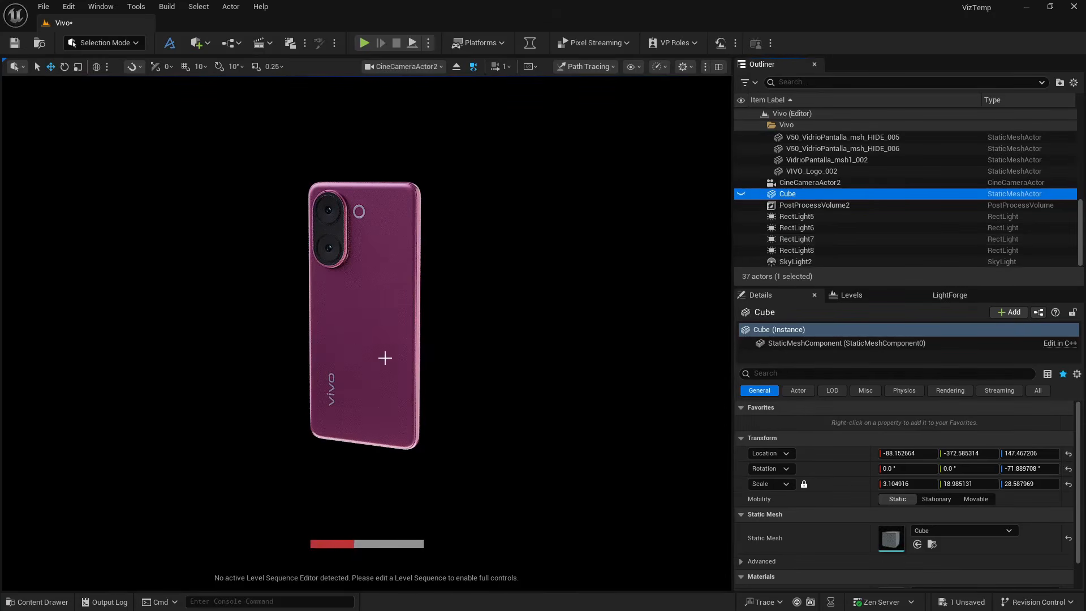
Try Lighting Channel 0 on RectLight8 in addition to channel 1, and turn it back off
{"action": "left_click", "coordinate": [794, 248]}
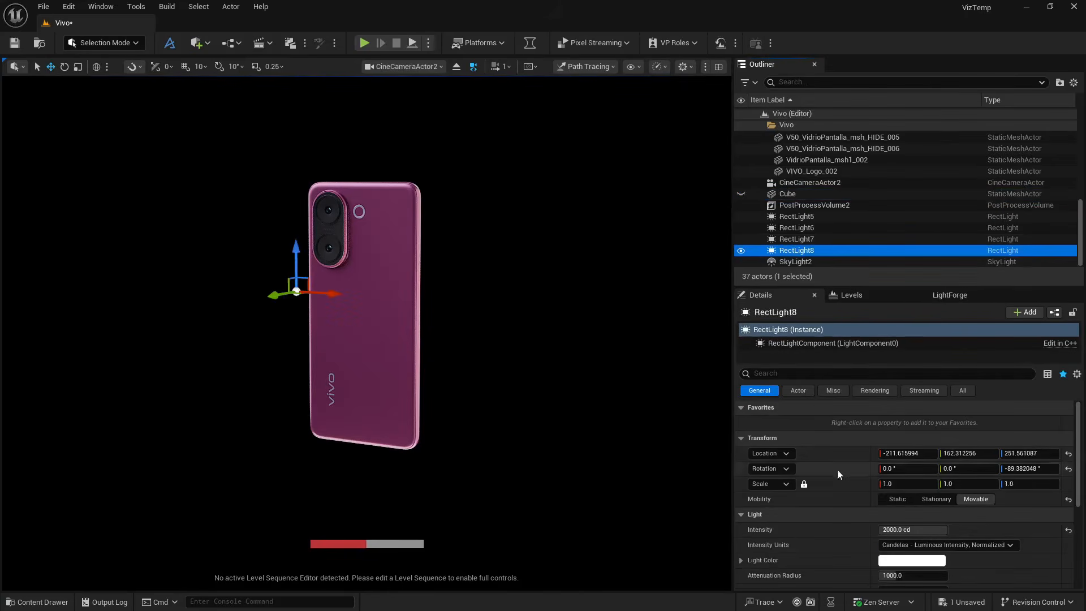
{"action": "left_click", "coordinate": [798, 371]}
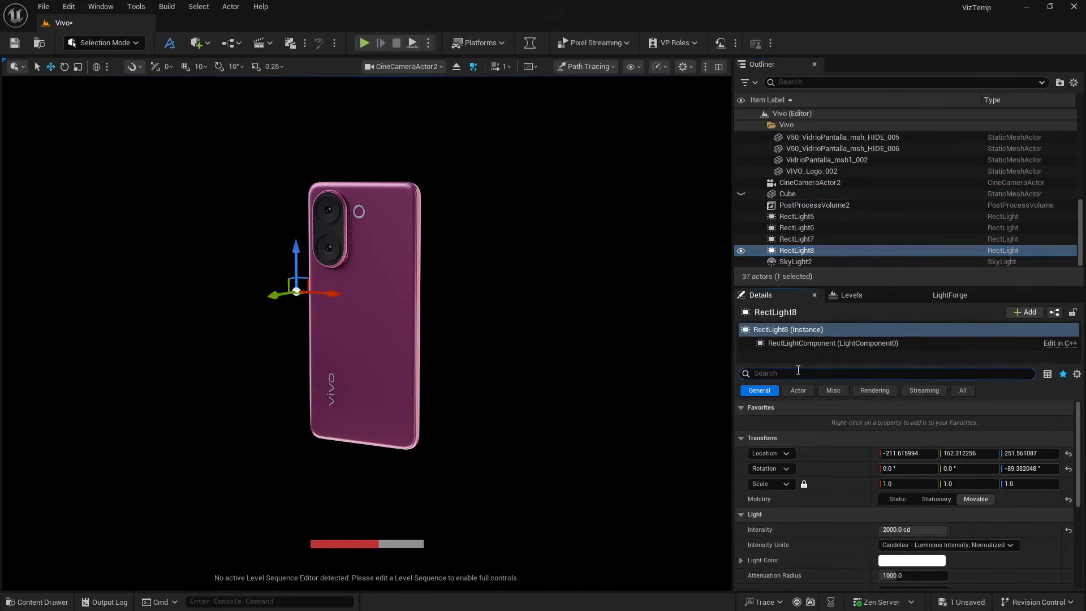
{"action": "type", "text": "chan"}
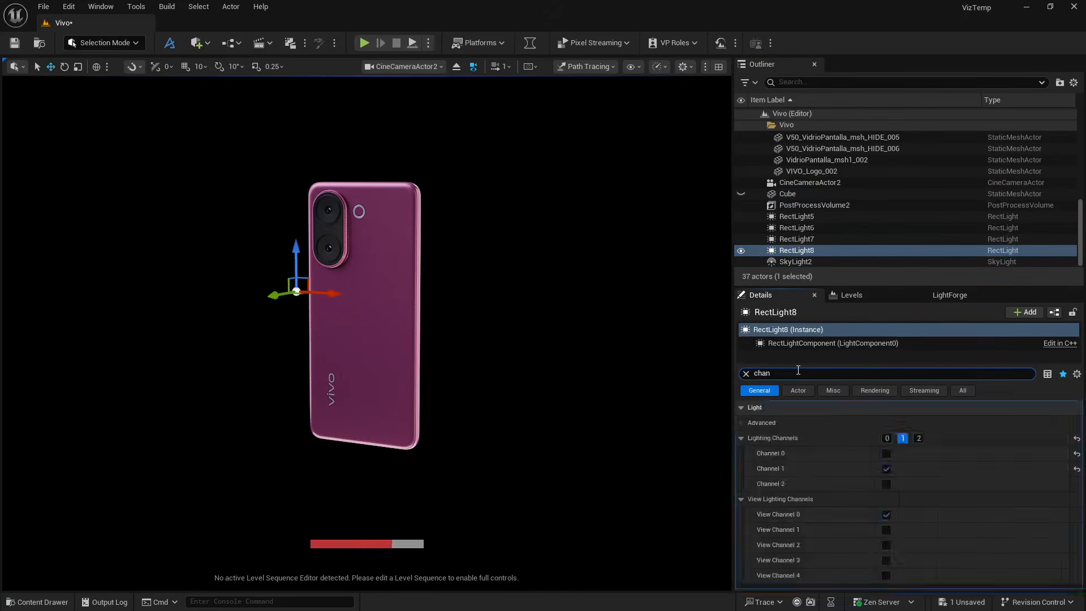
{"action": "left_click", "coordinate": [883, 438]}
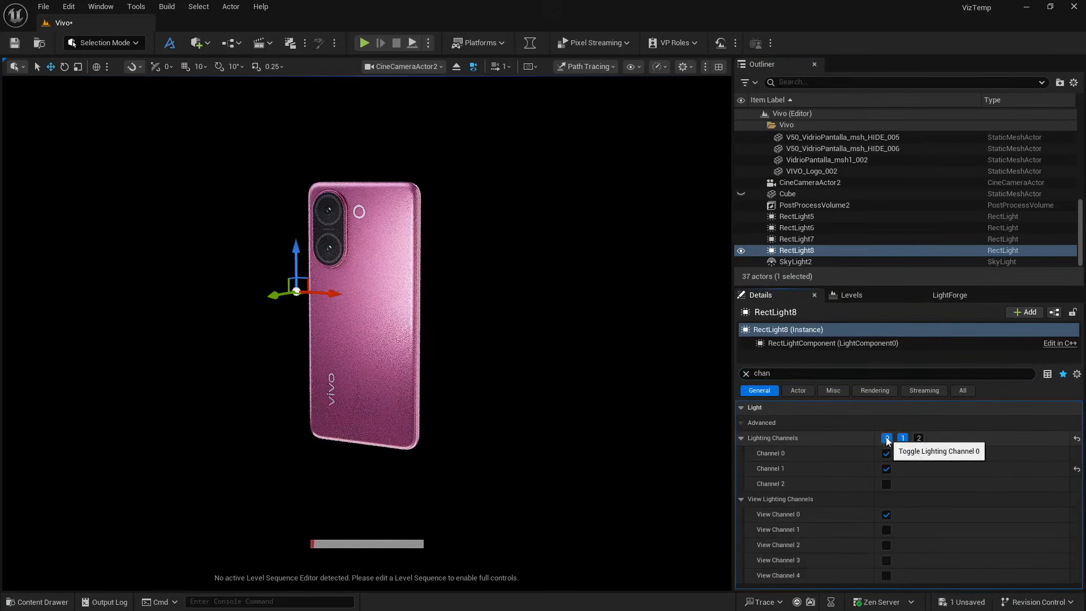
{"action": "left_click", "coordinate": [886, 439]}
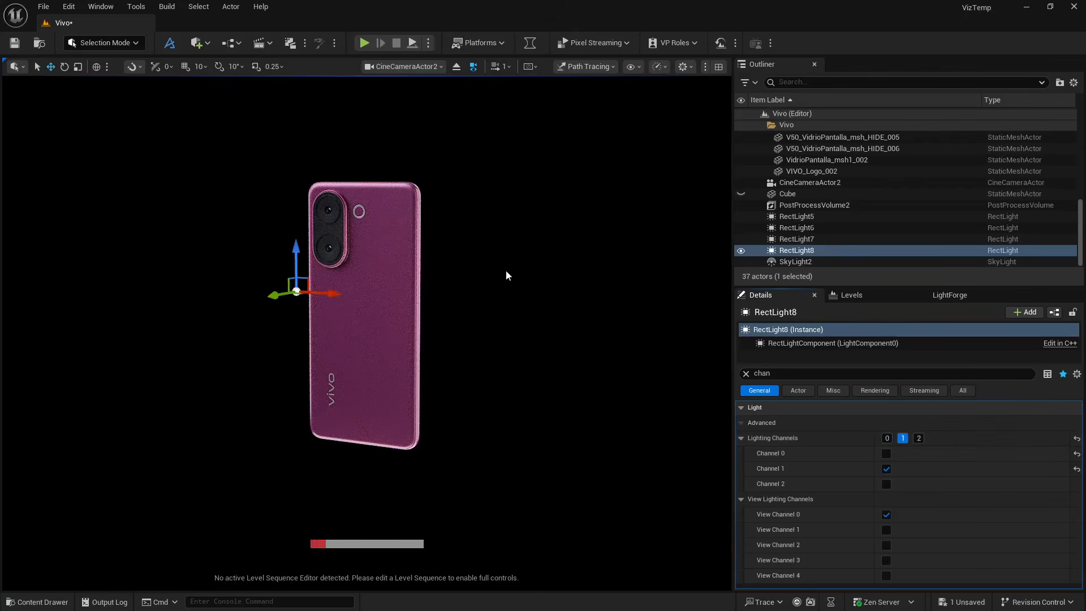
Duplicate CineCameraActor2 and switch the viewport to the duplicate camera
{"action": "left_click", "coordinate": [803, 205]}
{"action": "scroll", "coordinate": [803, 206], "scroll_direction": "up", "scroll_amount": 2}
{"action": "scroll", "coordinate": [803, 206], "scroll_direction": "up", "scroll_amount": 5}
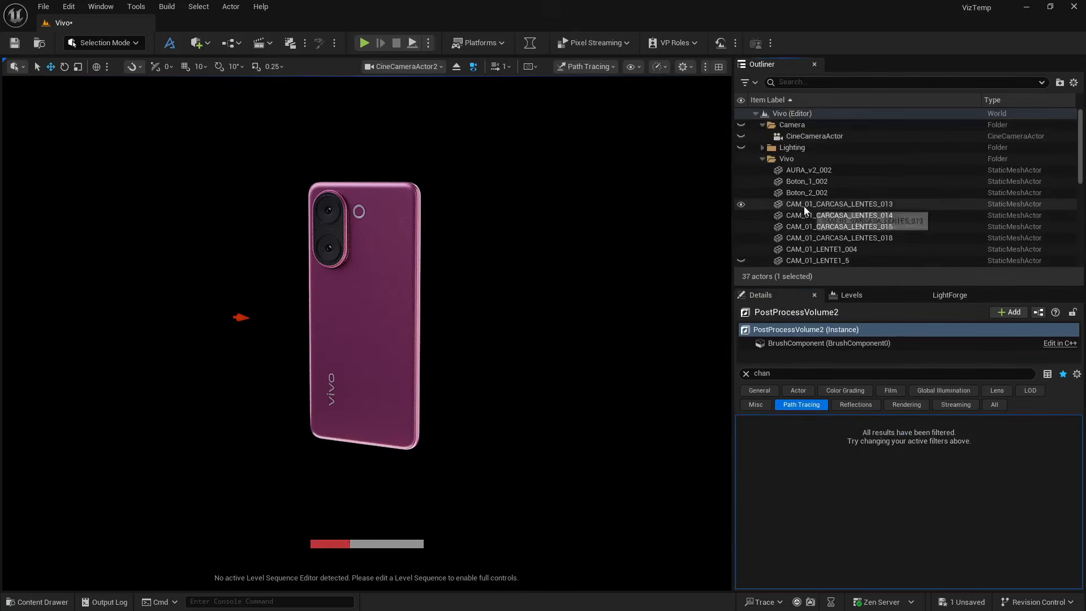
{"action": "scroll", "coordinate": [815, 202], "scroll_direction": "down", "scroll_amount": 5}
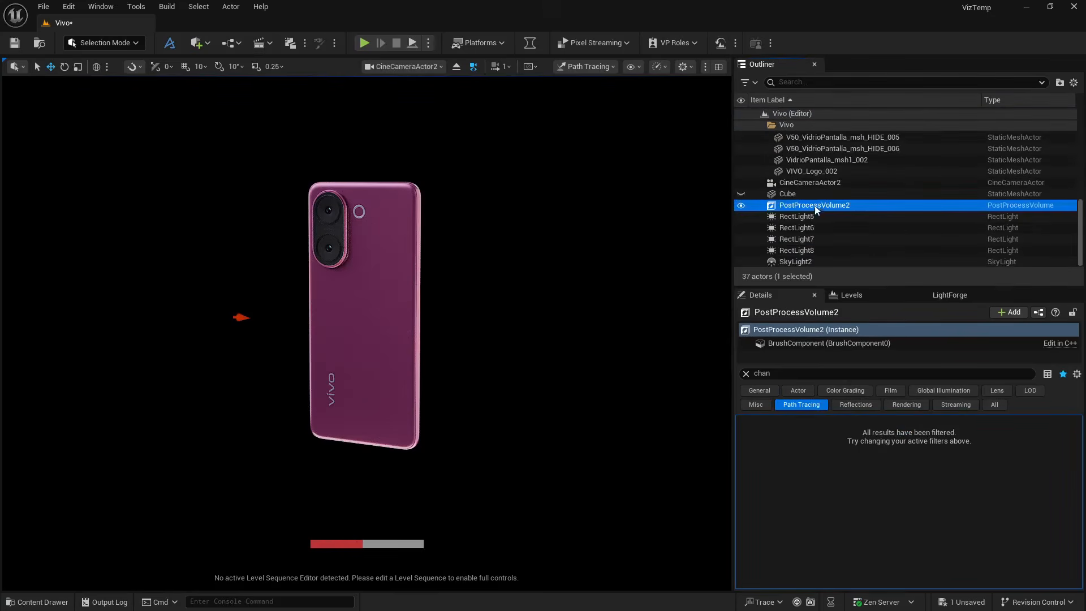
{"action": "left_click", "coordinate": [792, 182]}
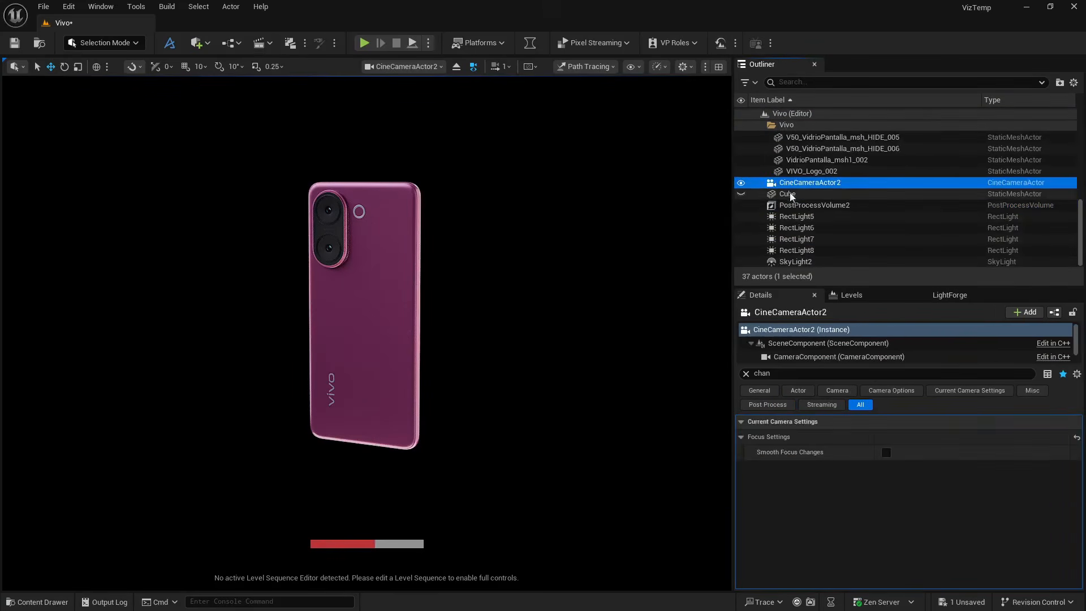
{"action": "key", "text": "ctrl+d"}
{"action": "left_click", "coordinate": [433, 67]}
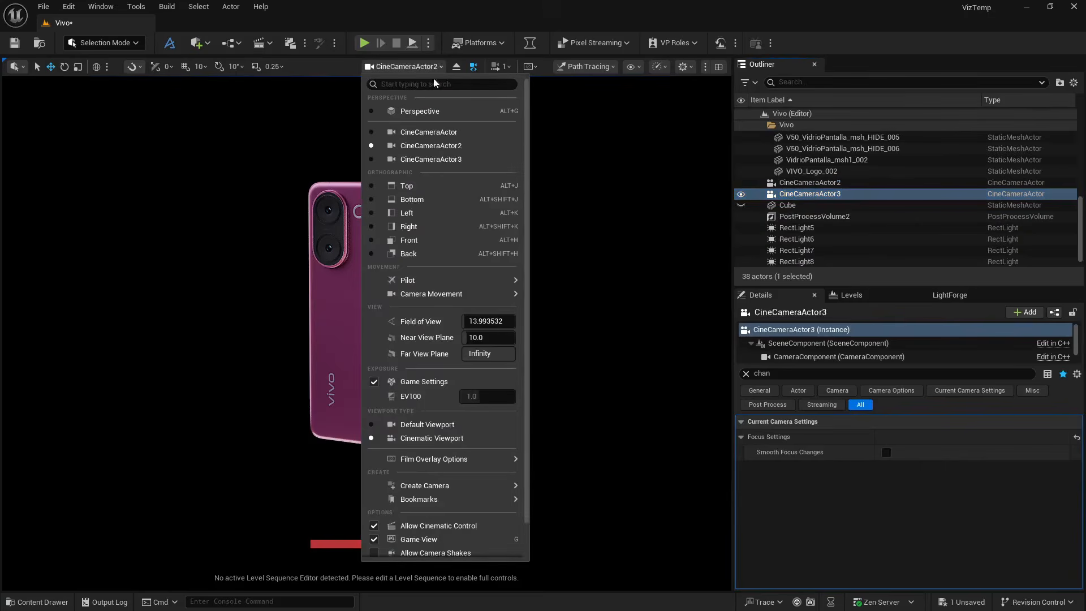
{"action": "left_click", "coordinate": [433, 159]}
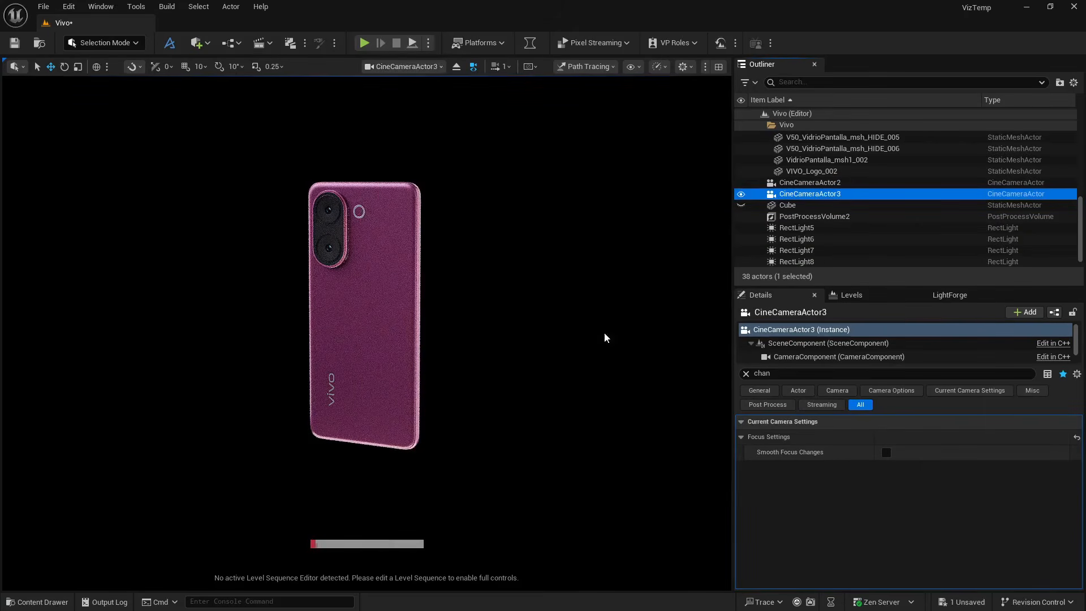
Set CineCameraActor3's focal length to 100 and move it into a close, angled view of the phone's lens module
{"action": "left_click", "coordinate": [746, 373]}
{"action": "scroll", "coordinate": [840, 512], "scroll_direction": "down", "scroll_amount": 3}
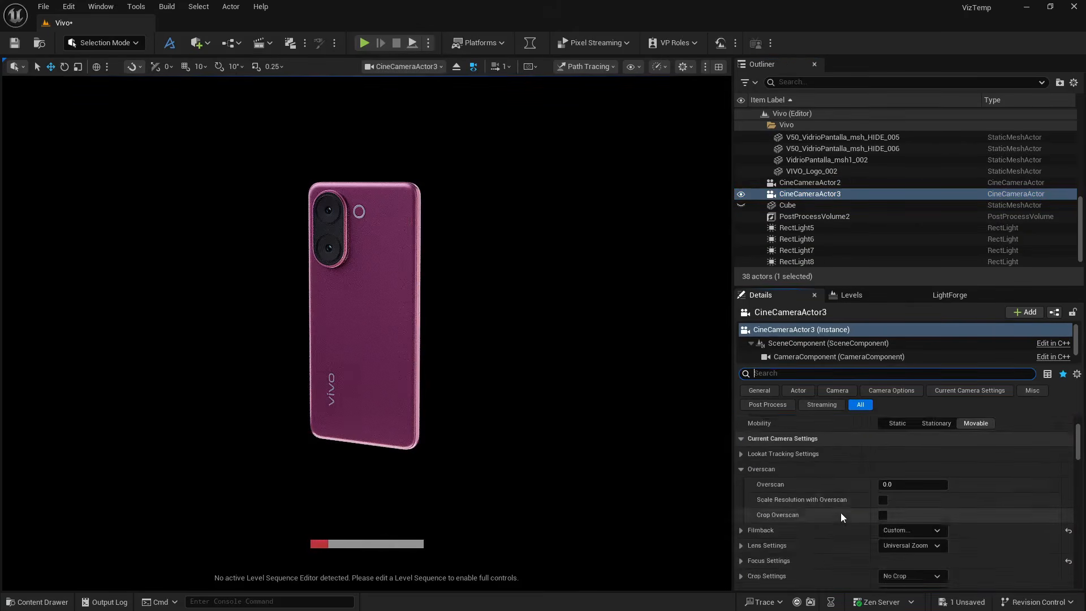
{"action": "scroll", "coordinate": [840, 512], "scroll_direction": "down", "scroll_amount": 3}
{"action": "left_click", "coordinate": [888, 500]}
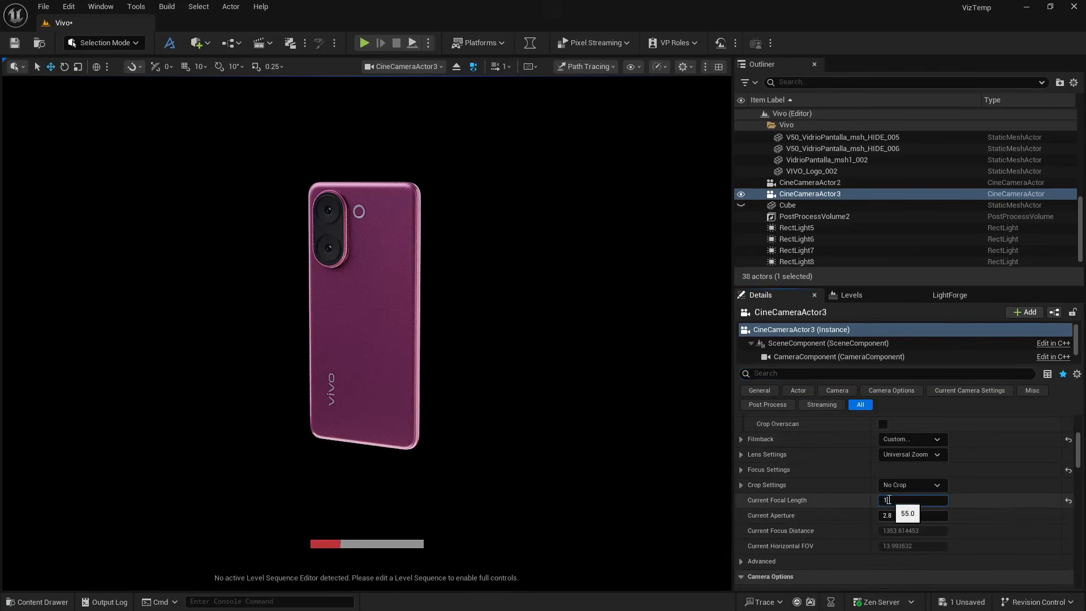
{"action": "key", "text": "Return"}
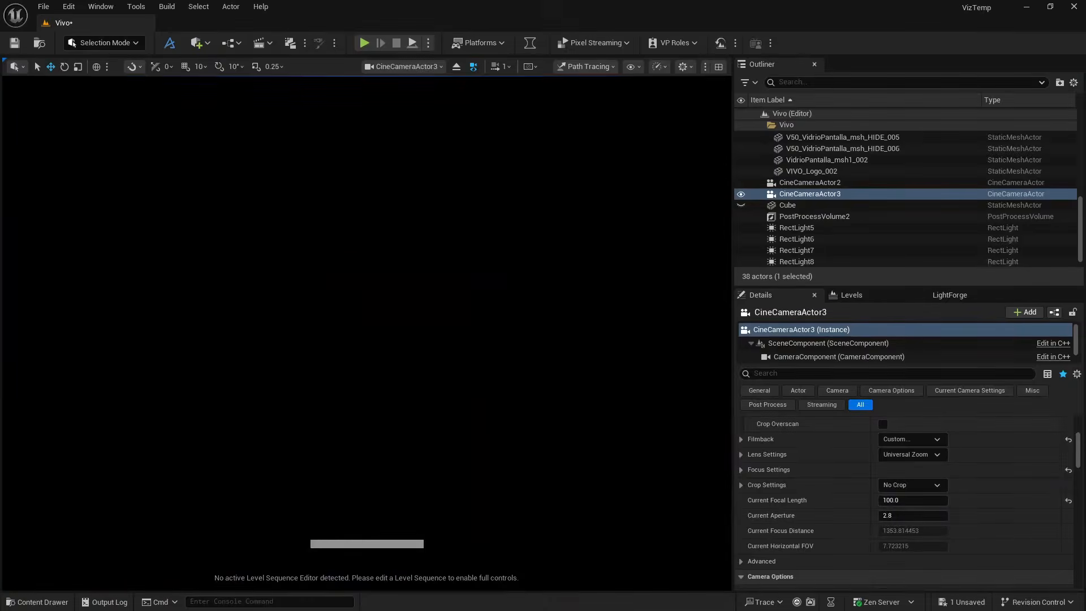
{"action": "right_click_drag", "start_coordinate": [366, 328], "coordinate": [367, 328]}
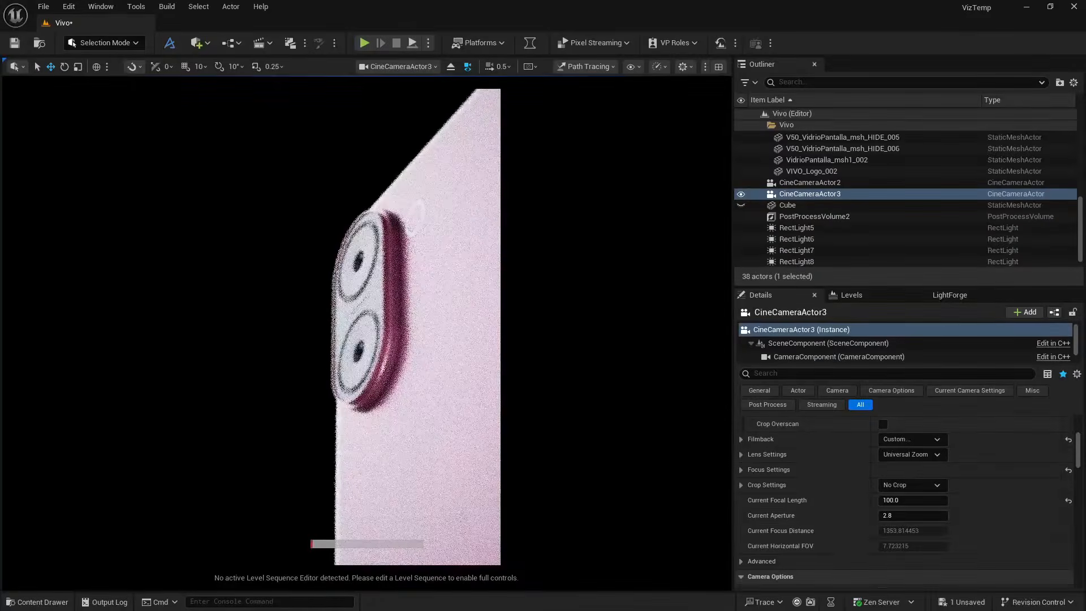
Sample CineCameraActor3's manual focus distance from the lens module and reframe on the phone's upper back with its side buttons in view
{"action": "scroll", "coordinate": [833, 485], "scroll_direction": "up", "scroll_amount": 5}
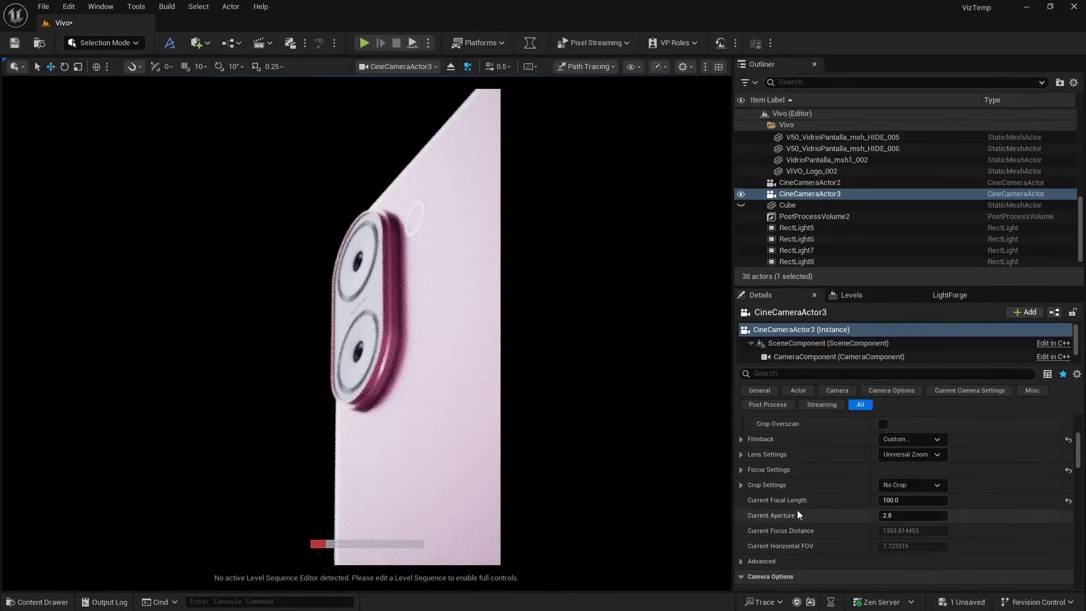
{"action": "scroll", "coordinate": [833, 485], "scroll_direction": "down", "scroll_amount": 5}
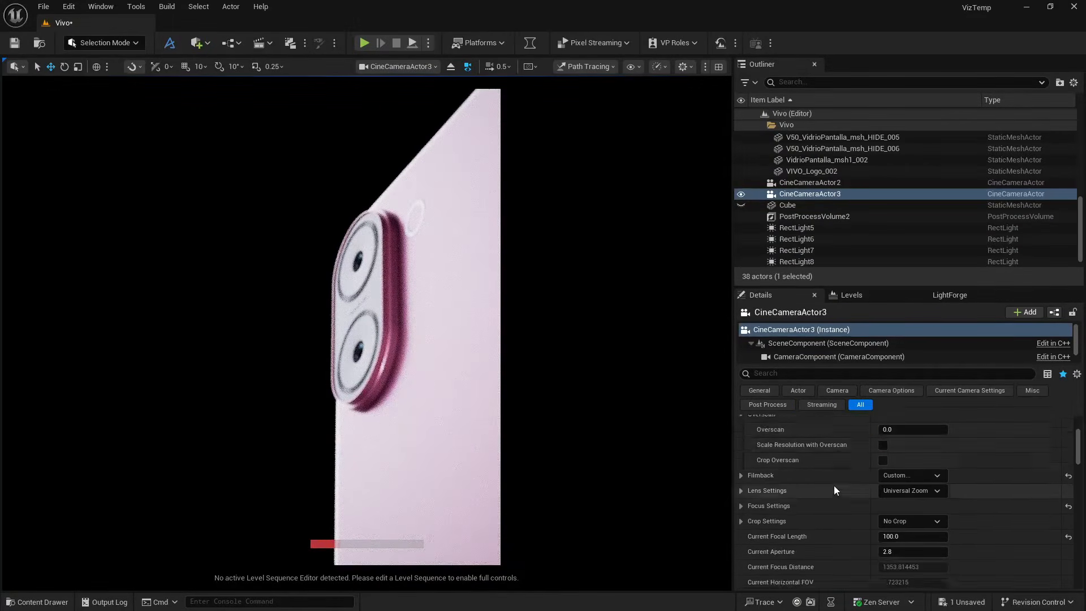
{"action": "scroll", "coordinate": [834, 485], "scroll_direction": "up", "scroll_amount": 2}
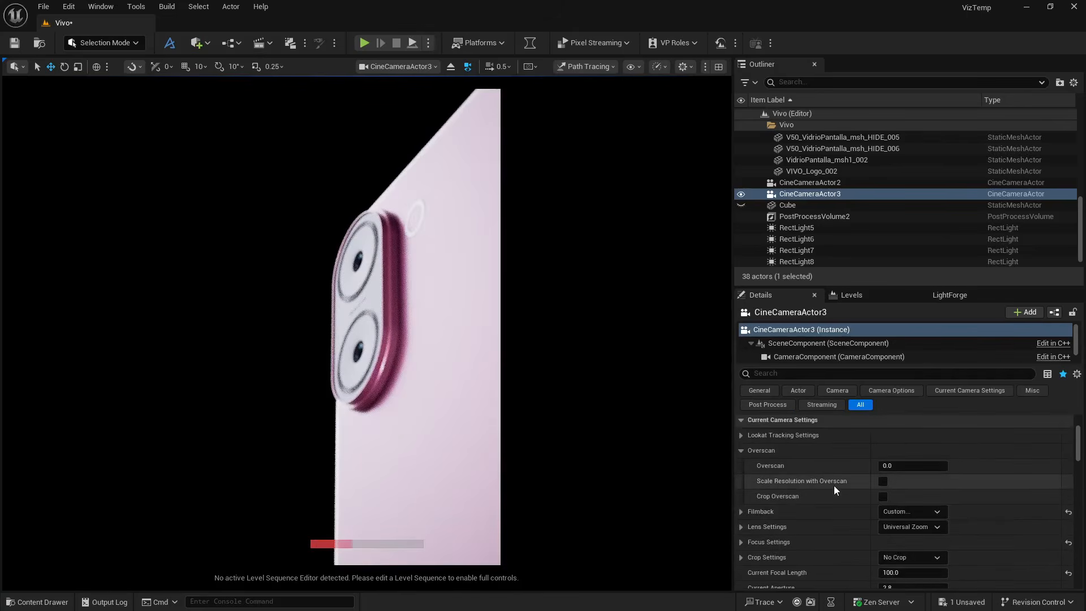
{"action": "left_click", "coordinate": [741, 541]}
{"action": "left_click", "coordinate": [941, 572]}
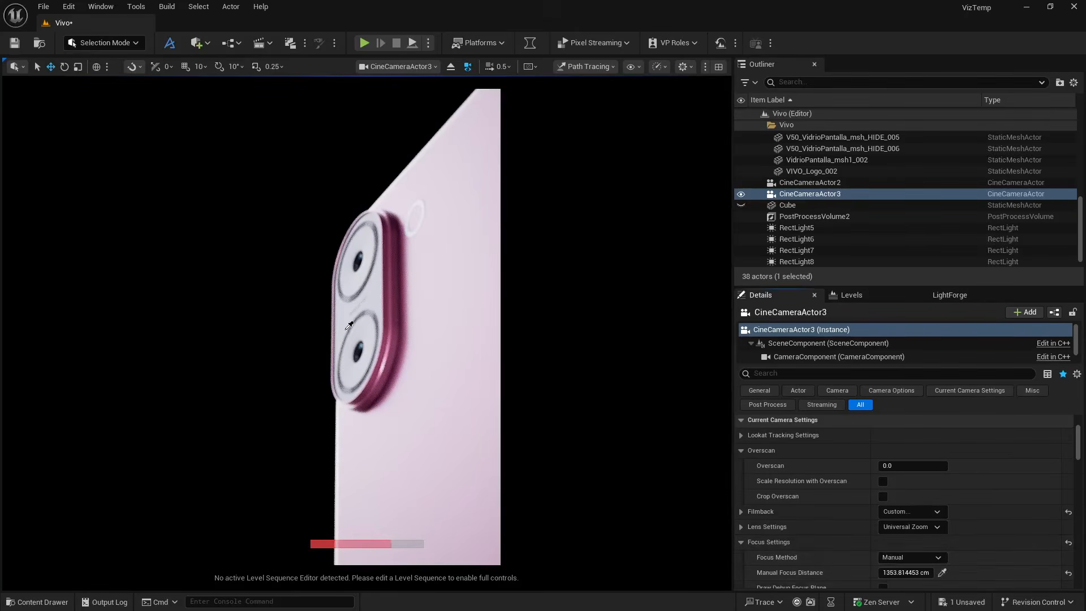
{"action": "left_click", "coordinate": [352, 327]}
{"action": "mouse_move", "coordinate": [444, 349]}
{"action": "right_mouse_down"}
{"action": "mouse_move", "coordinate": [458, 470]}
{"action": "mouse_move", "coordinate": [421, 465]}
{"action": "mouse_move", "coordinate": [453, 461]}
{"action": "mouse_move", "coordinate": [459, 345]}
{"action": "mouse_move", "coordinate": [498, 342]}
{"action": "mouse_move", "coordinate": [472, 356]}
{"action": "mouse_move", "coordinate": [430, 351]}
{"action": "mouse_move", "coordinate": [446, 340]}
{"action": "mouse_move", "coordinate": [472, 352]}
{"action": "right_mouse_up"}
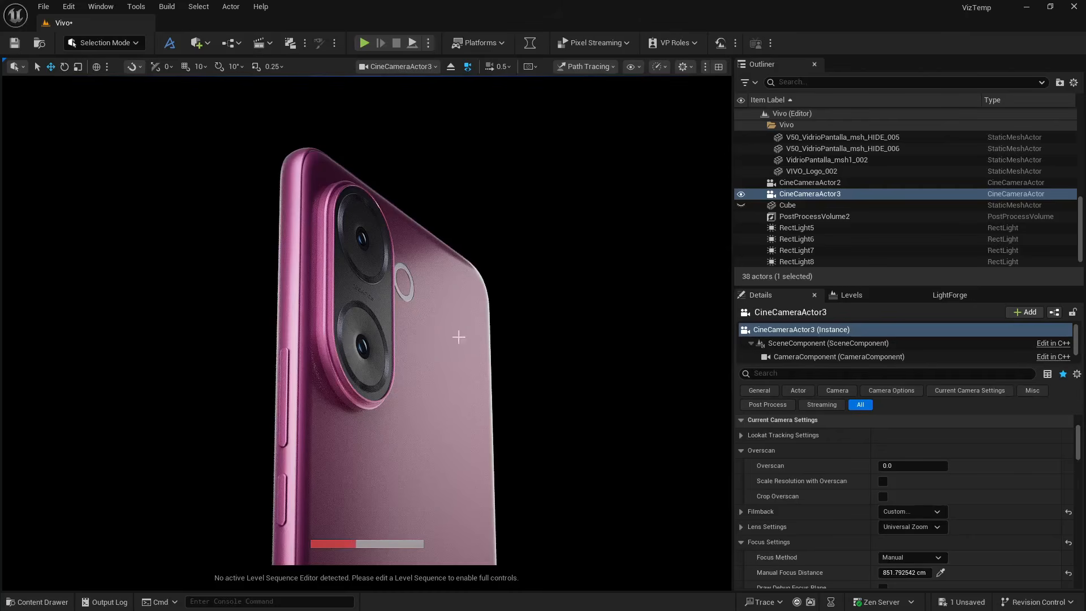
Switch the viewport to CineCameraActor2 in Lit mode and select PostProcessVolume2
{"action": "left_click", "coordinate": [431, 67]}
{"action": "left_click", "coordinate": [436, 147]}
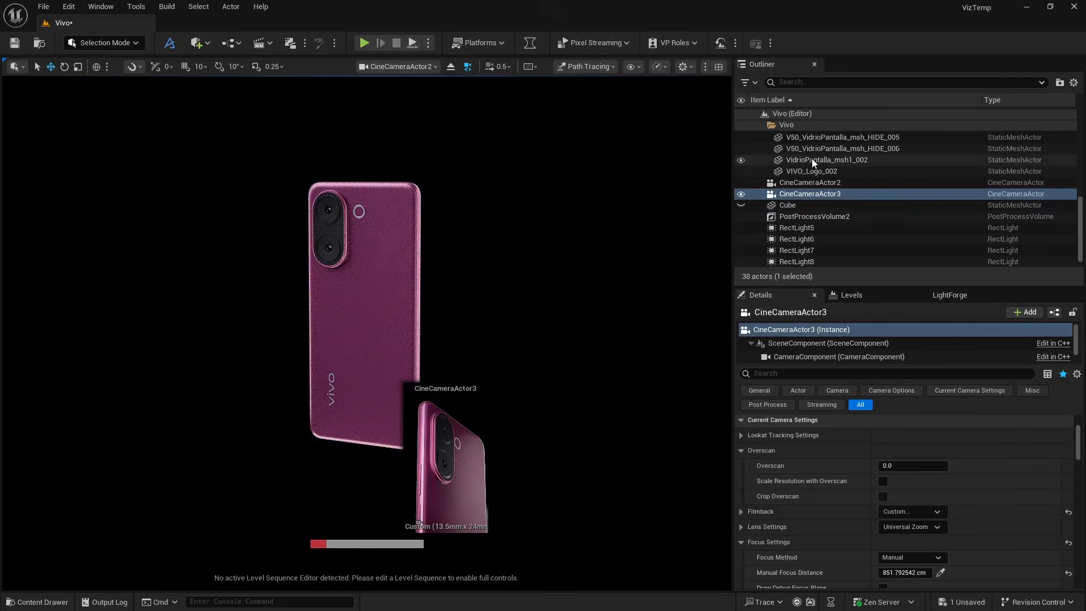
{"action": "left_click", "coordinate": [810, 182]}
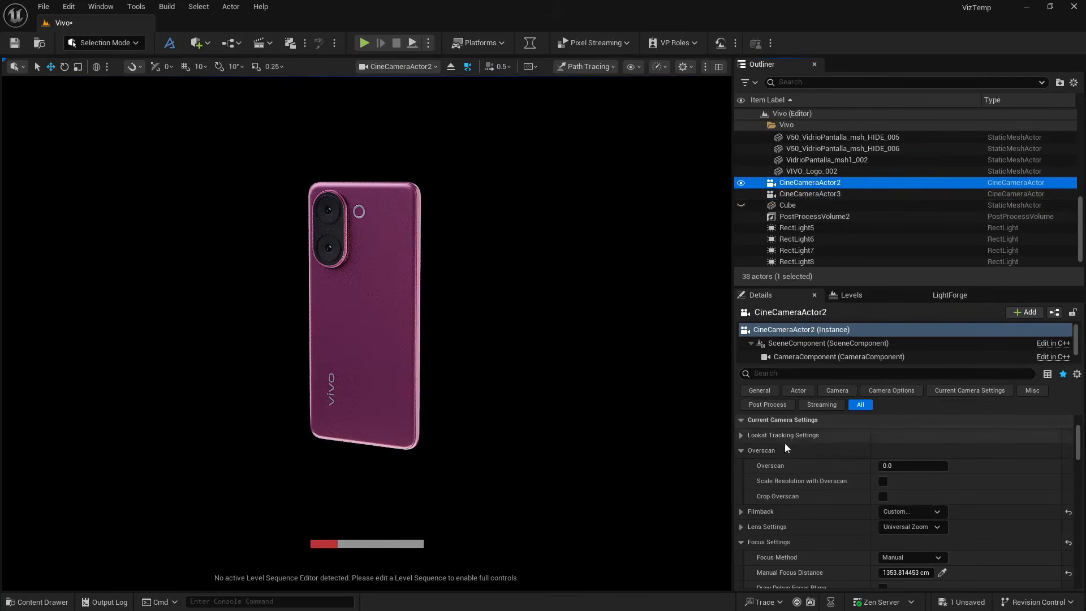
{"action": "left_click", "coordinate": [799, 219]}
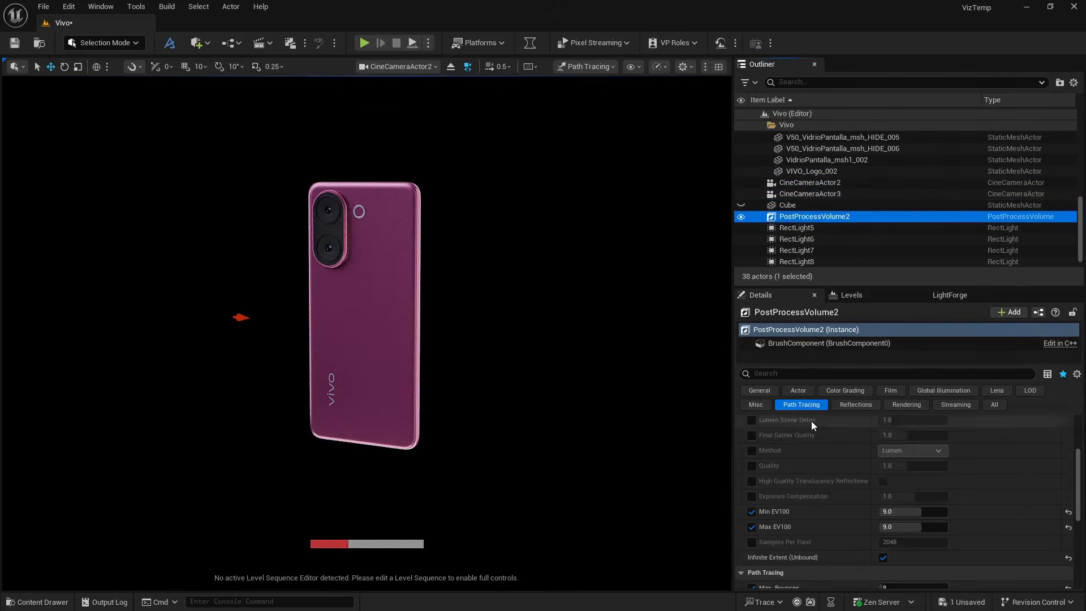
{"action": "left_click", "coordinate": [588, 67]}
{"action": "left_click", "coordinate": [585, 111]}
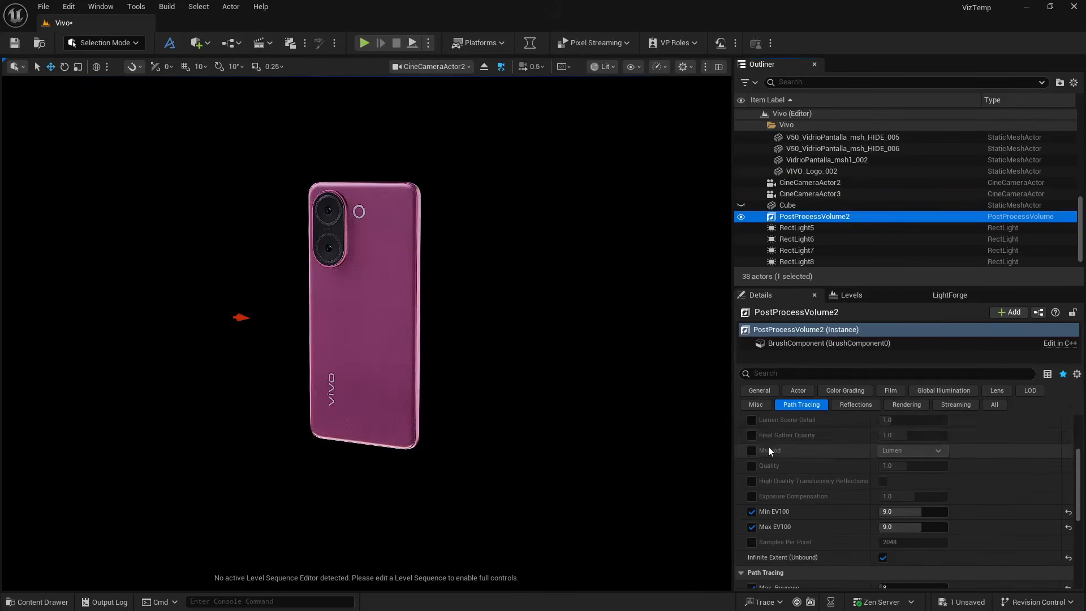
Show all PostProcessVolume2 settings and override its bloom with an intensity of about 1.11 and the Convolution method
{"action": "scroll", "coordinate": [770, 448], "scroll_direction": "up", "scroll_amount": 1}
{"action": "scroll", "coordinate": [770, 447], "scroll_direction": "down", "scroll_amount": 8}
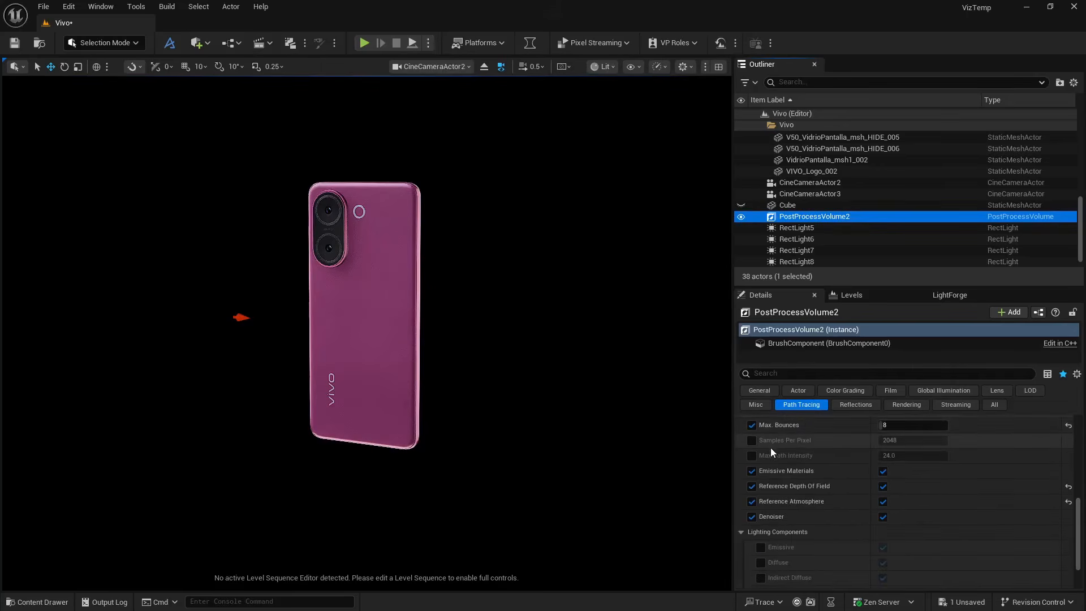
{"action": "left_click", "coordinate": [753, 392]}
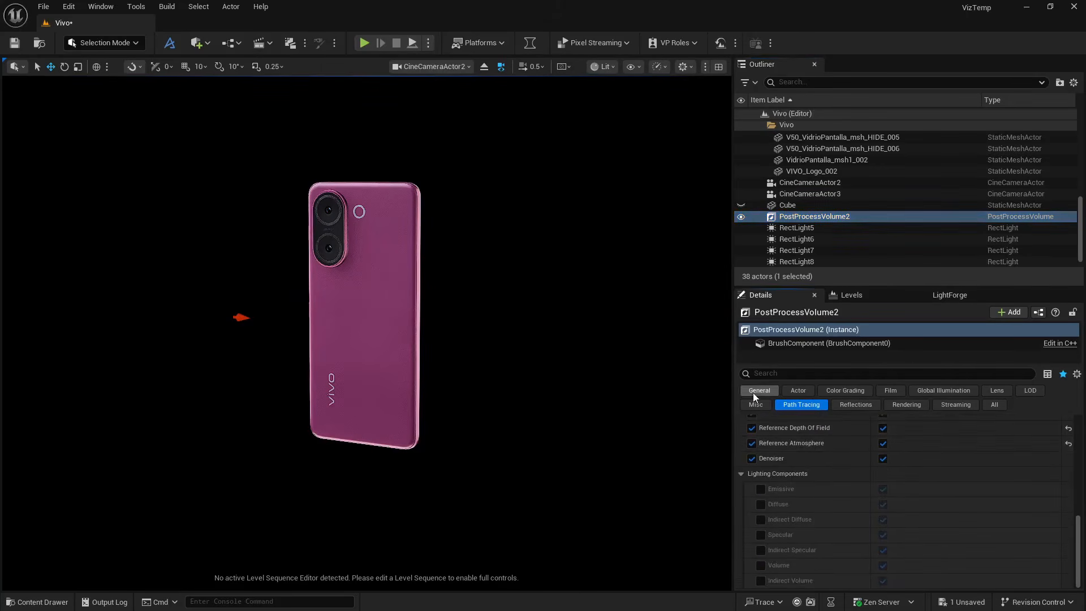
{"action": "left_click", "coordinate": [994, 405]}
{"action": "scroll", "coordinate": [806, 472], "scroll_direction": "down", "scroll_amount": 10}
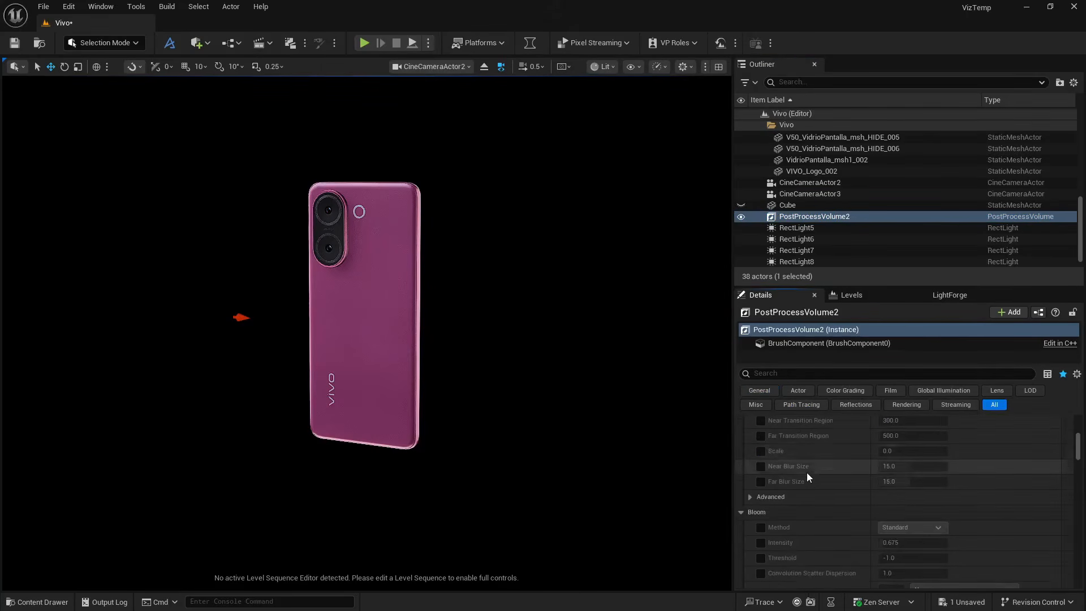
{"action": "left_click", "coordinate": [761, 473]}
{"action": "left_click", "coordinate": [760, 487]}
{"action": "left_click_drag", "start_coordinate": [908, 489], "coordinate": [964, 489]}
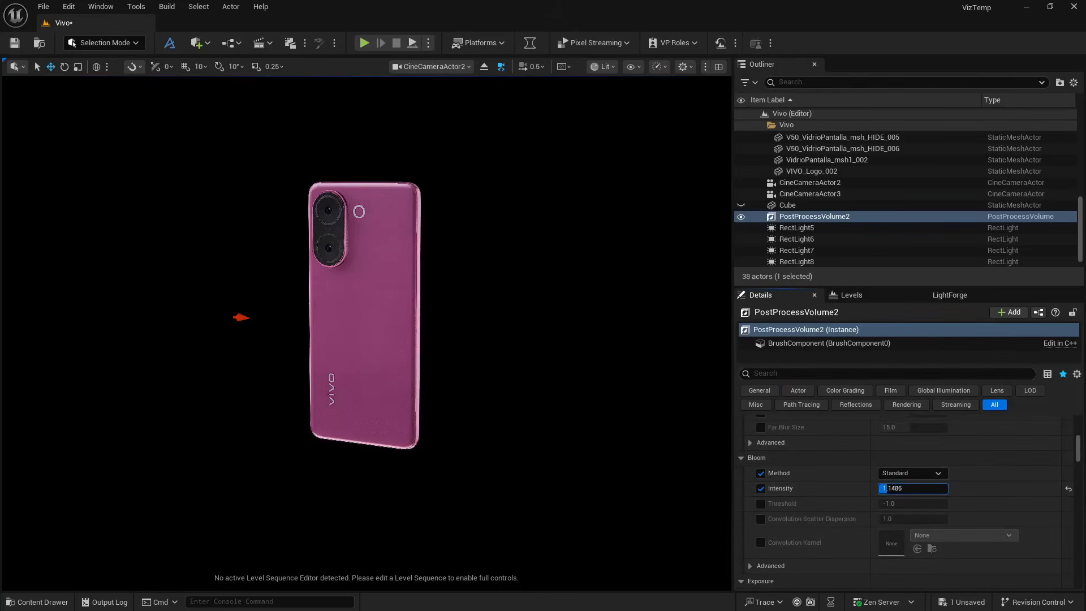
{"action": "left_click", "coordinate": [911, 473]}
{"action": "left_click", "coordinate": [916, 496]}
Set PostProcessVolume2's Min EV100 and Max EV100 exposure values to 8
{"action": "scroll", "coordinate": [827, 493], "scroll_direction": "down", "scroll_amount": 6}
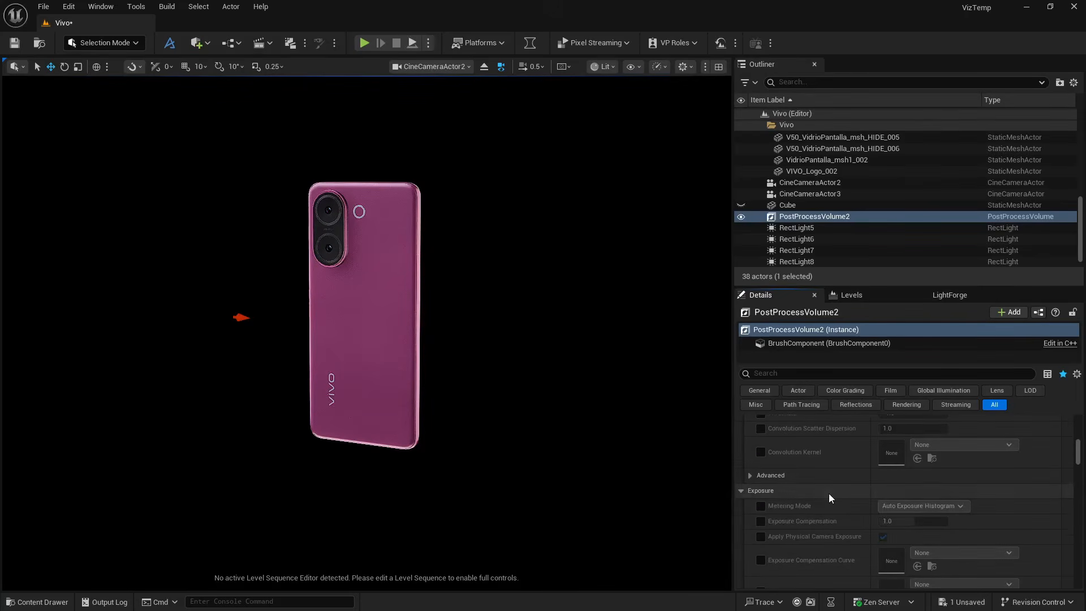
{"action": "left_click", "coordinate": [909, 489]}
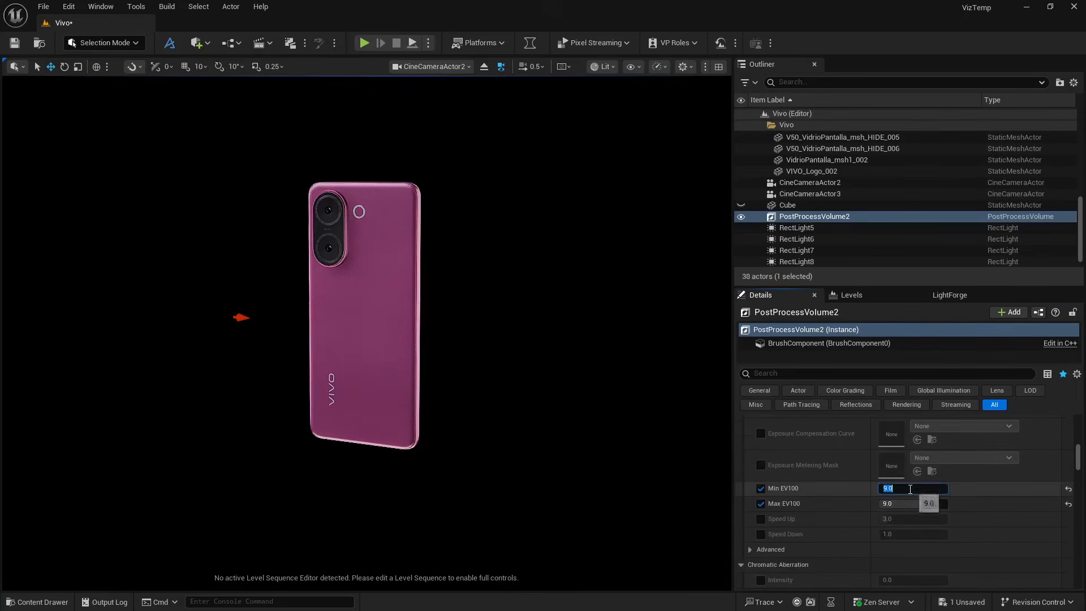
{"action": "type", "text": "8"}
{"action": "key", "text": "Return"}
{"action": "key", "text": "Tab"}
{"action": "type", "text": "8"}
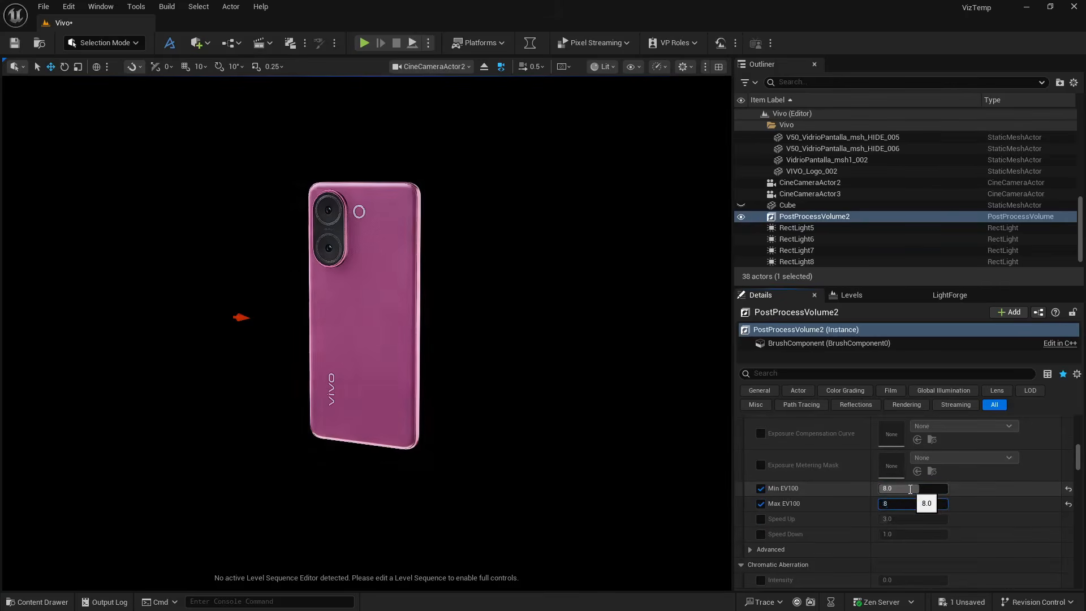
{"action": "key", "text": "Return"}
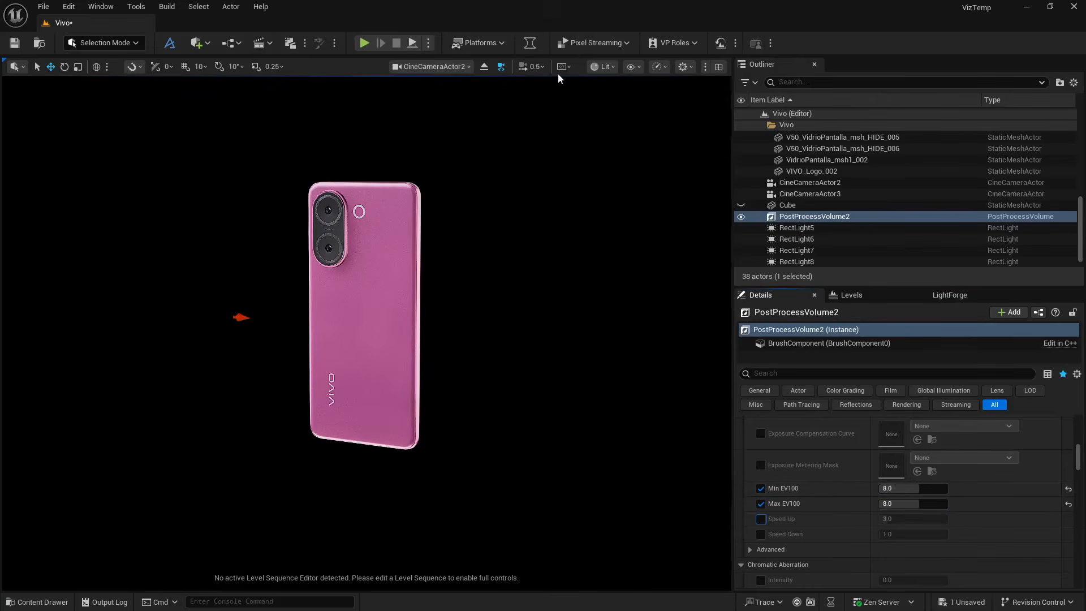
Switch the viewport to Path Tracing and override PostProcessVolume2's chromatic aberration intensity with 0.1
{"action": "left_click", "coordinate": [602, 66]}
{"action": "left_click", "coordinate": [628, 217]}
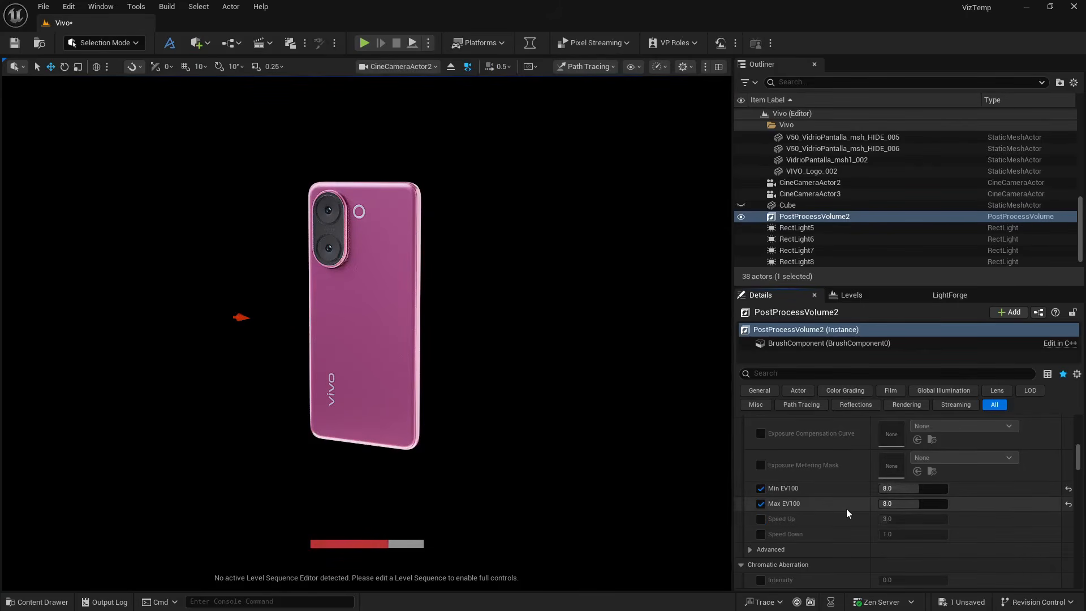
{"action": "scroll", "coordinate": [846, 508], "scroll_direction": "down", "scroll_amount": 3}
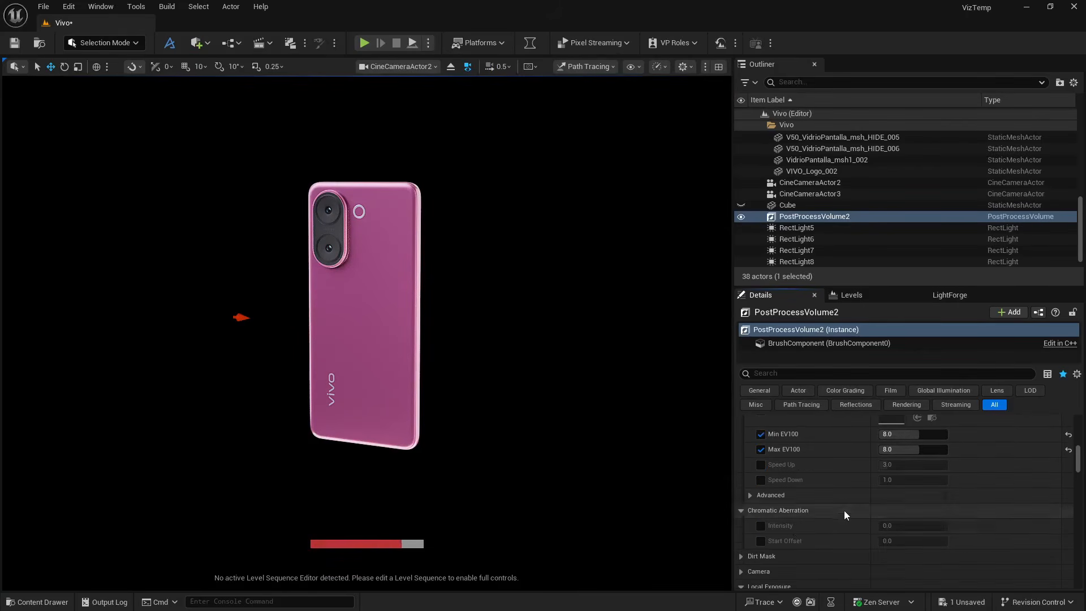
{"action": "left_click", "coordinate": [761, 526]}
{"action": "left_click", "coordinate": [877, 525]}
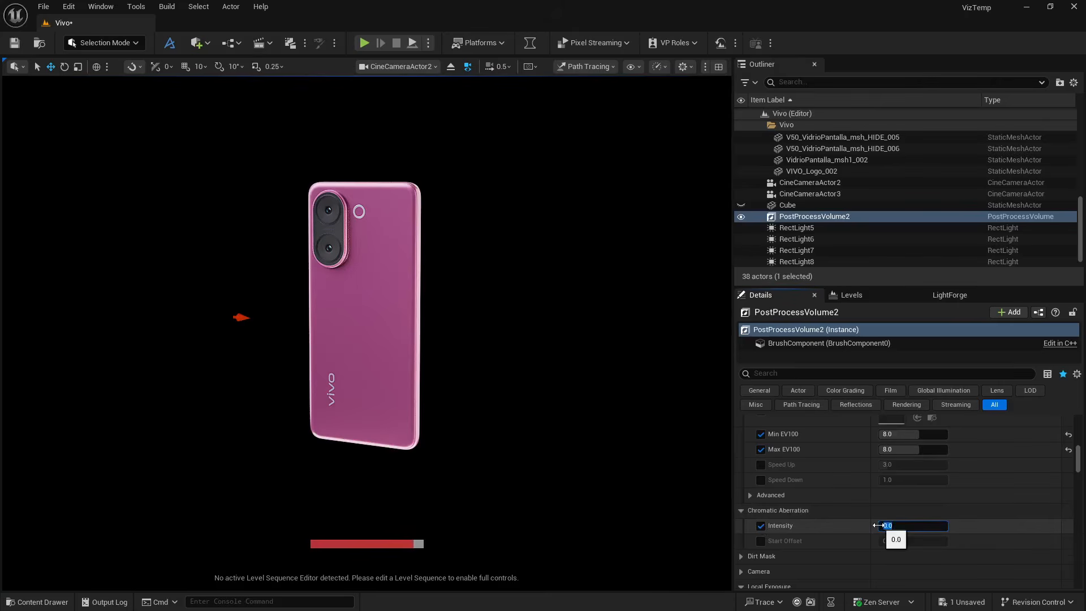
{"action": "type", "text": "0.1"}
Override the local exposure Detail Strength, trying 1.3 first and settling on 1.2
{"action": "scroll", "coordinate": [773, 534], "scroll_direction": "down", "scroll_amount": 9}
{"action": "scroll", "coordinate": [761, 535], "scroll_direction": "down", "scroll_amount": 2}
{"action": "left_click", "coordinate": [761, 524]}
{"action": "left_click", "coordinate": [894, 522]}
{"action": "type", "text": "1.3"}
{"action": "key", "text": "Return"}
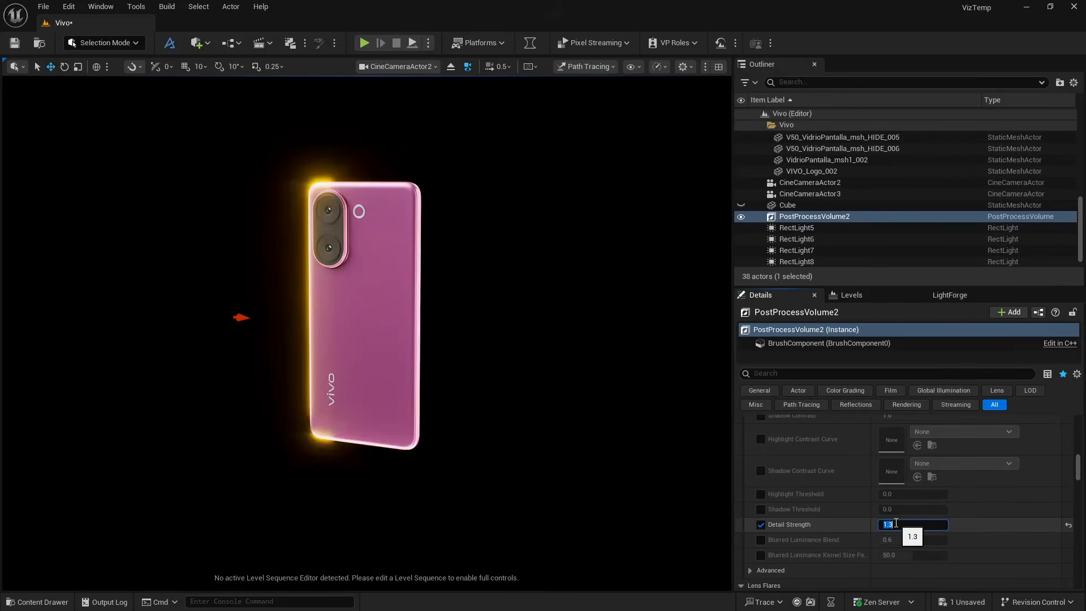
{"action": "type", "text": "1.2"}
{"action": "key", "text": "Return"}
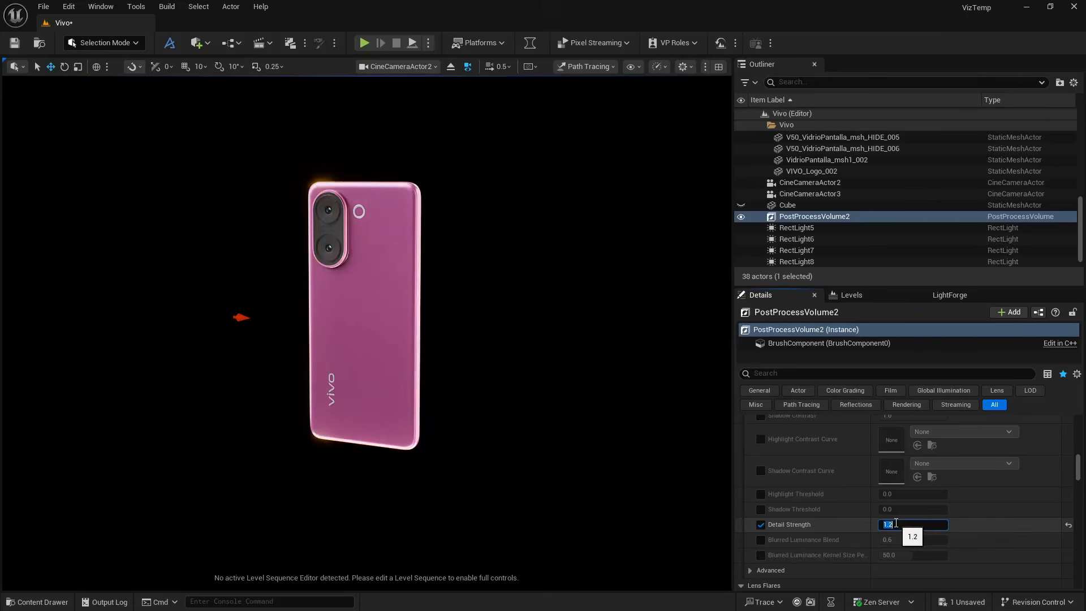
Lower PostProcessVolume2's bloom intensity to about 0.54
{"action": "scroll", "coordinate": [835, 527], "scroll_direction": "up", "scroll_amount": 10}
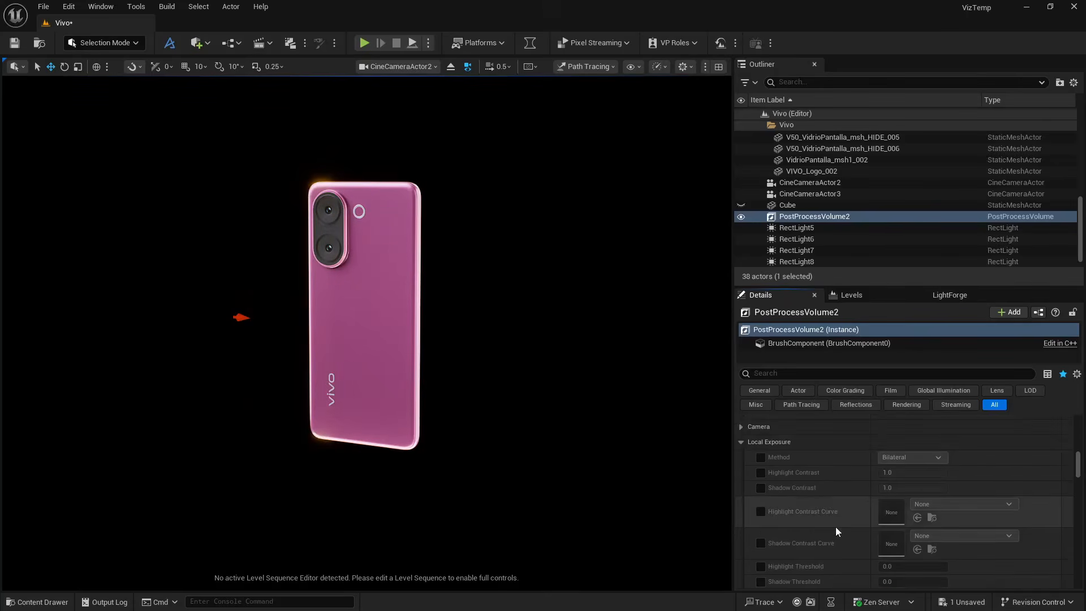
{"action": "scroll", "coordinate": [837, 531], "scroll_direction": "up", "scroll_amount": 3}
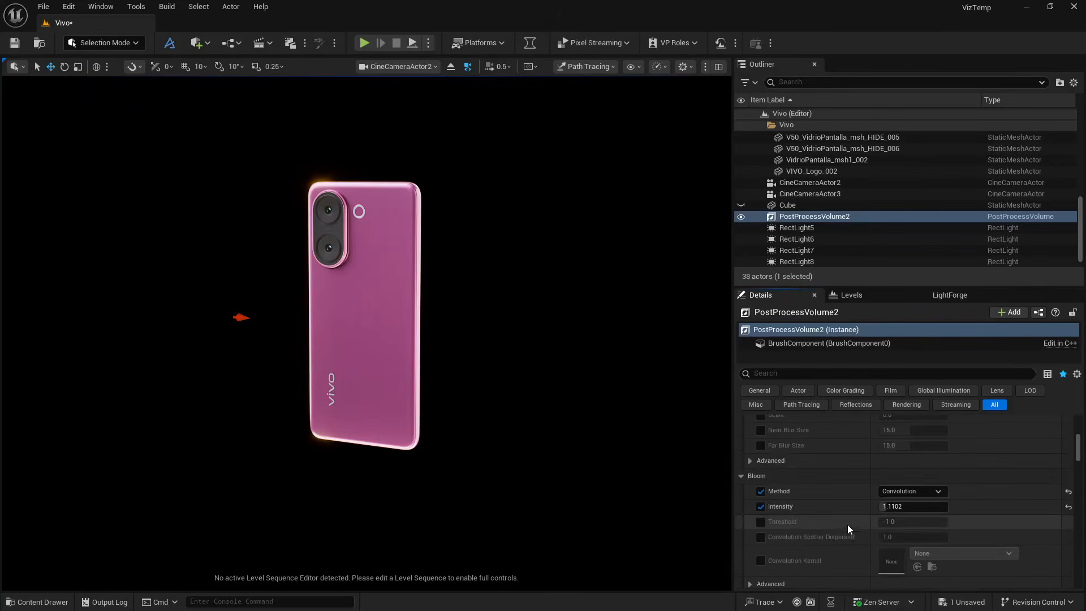
{"action": "left_click_drag", "start_coordinate": [902, 507], "coordinate": [883, 514]}
Enable the overrides for lens flare intensity, vignette intensity and sharpen, adjusting the vignette amount
{"action": "scroll", "coordinate": [849, 514], "scroll_direction": "down", "scroll_amount": 5}
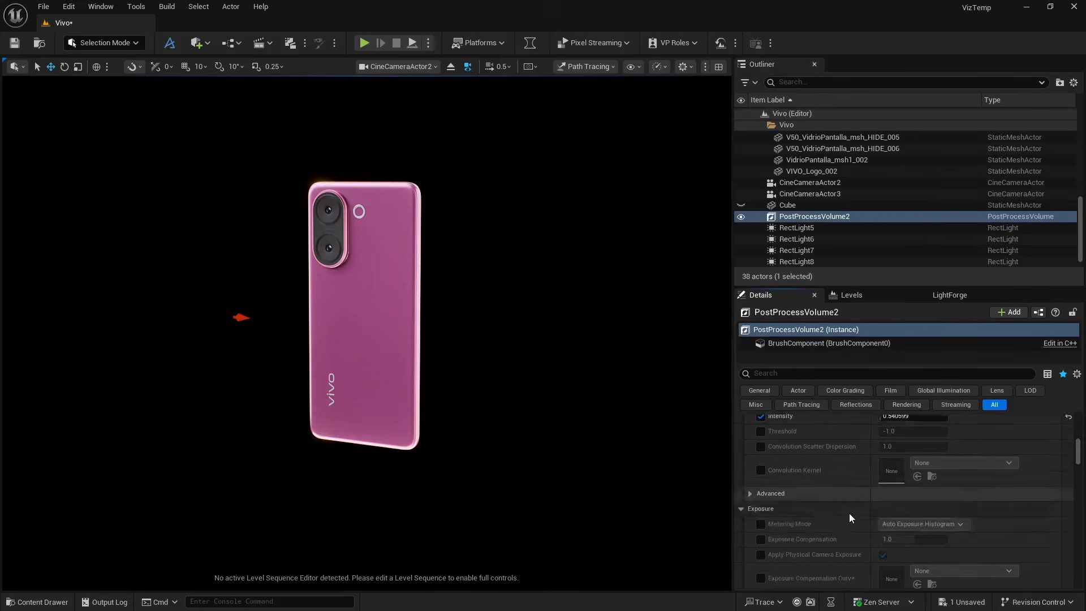
{"action": "scroll", "coordinate": [849, 514], "scroll_direction": "down", "scroll_amount": 6}
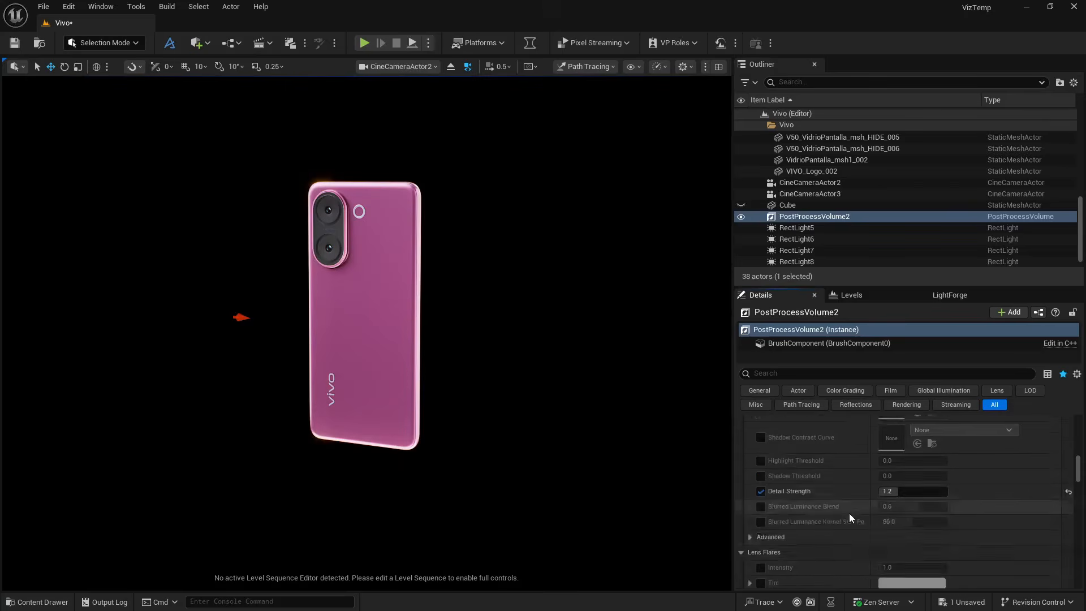
{"action": "scroll", "coordinate": [850, 513], "scroll_direction": "up", "scroll_amount": 1}
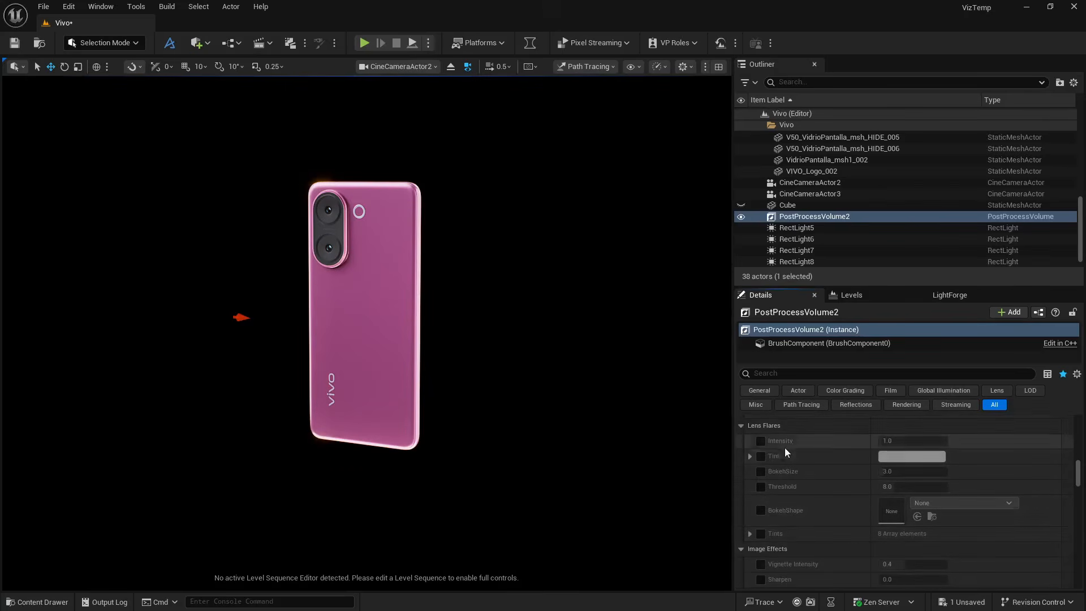
{"action": "left_click", "coordinate": [760, 440]}
{"action": "scroll", "coordinate": [826, 454], "scroll_direction": "down", "scroll_amount": 4}
{"action": "left_click", "coordinate": [760, 437]}
{"action": "mouse_move", "coordinate": [892, 440]}
{"action": "left_mouse_down"}
{"action": "mouse_move", "coordinate": [902, 439]}
{"action": "mouse_move", "coordinate": [886, 449]}
{"action": "mouse_move", "coordinate": [903, 452]}
{"action": "left_mouse_up"}
{"action": "left_click", "coordinate": [760, 453]}
Override the global color grading saturation and set its overall value to 1.1
{"action": "scroll", "coordinate": [768, 486], "scroll_direction": "down", "scroll_amount": 2}
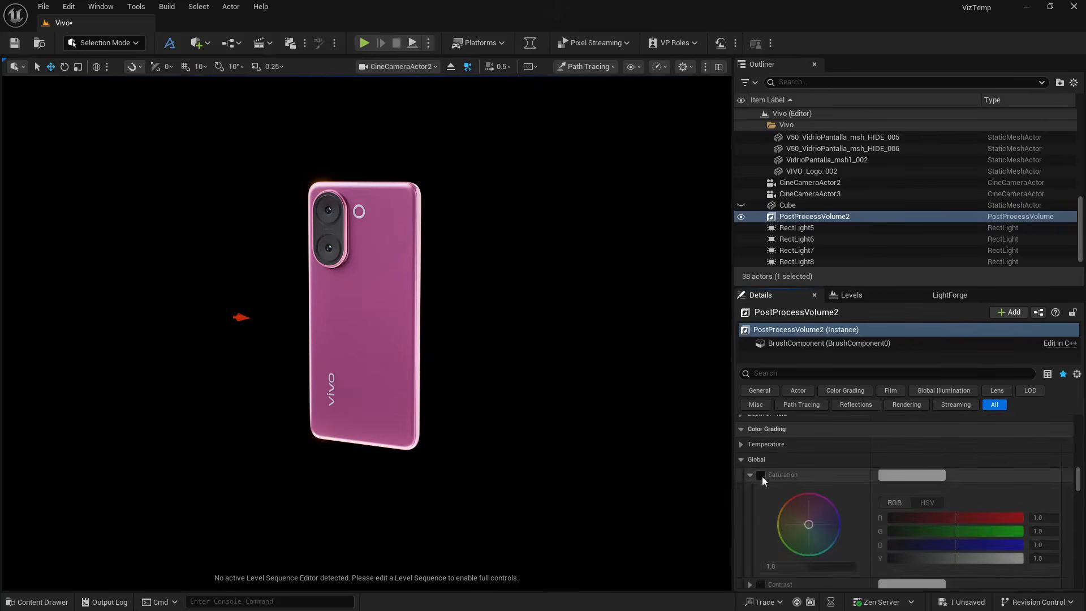
{"action": "left_click", "coordinate": [760, 474]}
{"action": "left_click", "coordinate": [781, 566]}
{"action": "key", "text": "Return"}
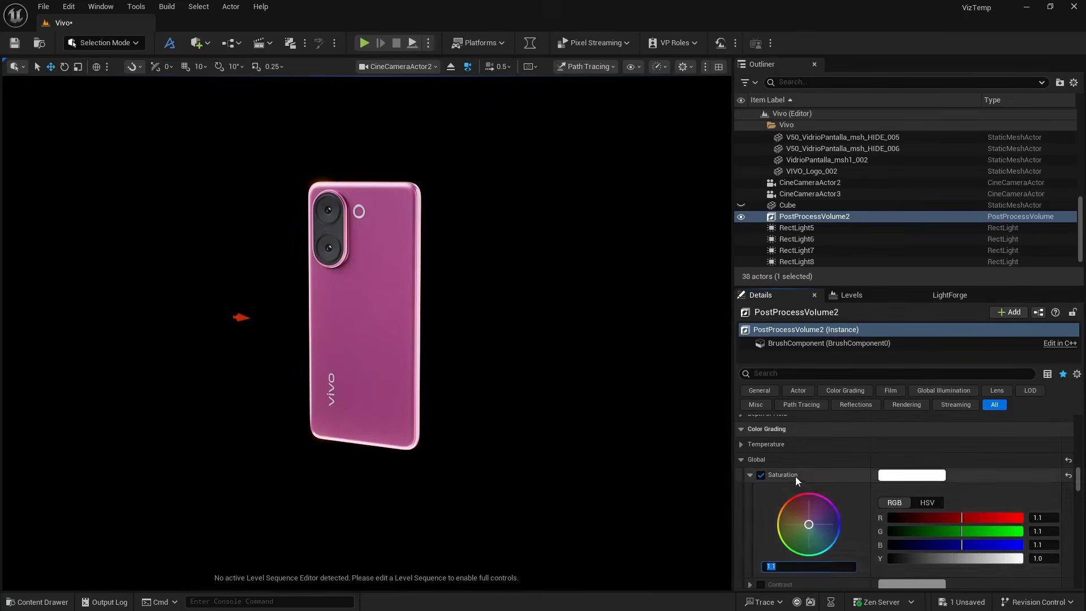
Override the global color grading contrast with 1.1 and reset the global saturation value to 1
{"action": "scroll", "coordinate": [795, 476], "scroll_direction": "down", "scroll_amount": 2}
{"action": "left_click", "coordinate": [761, 529]}
{"action": "left_click", "coordinate": [750, 530]}
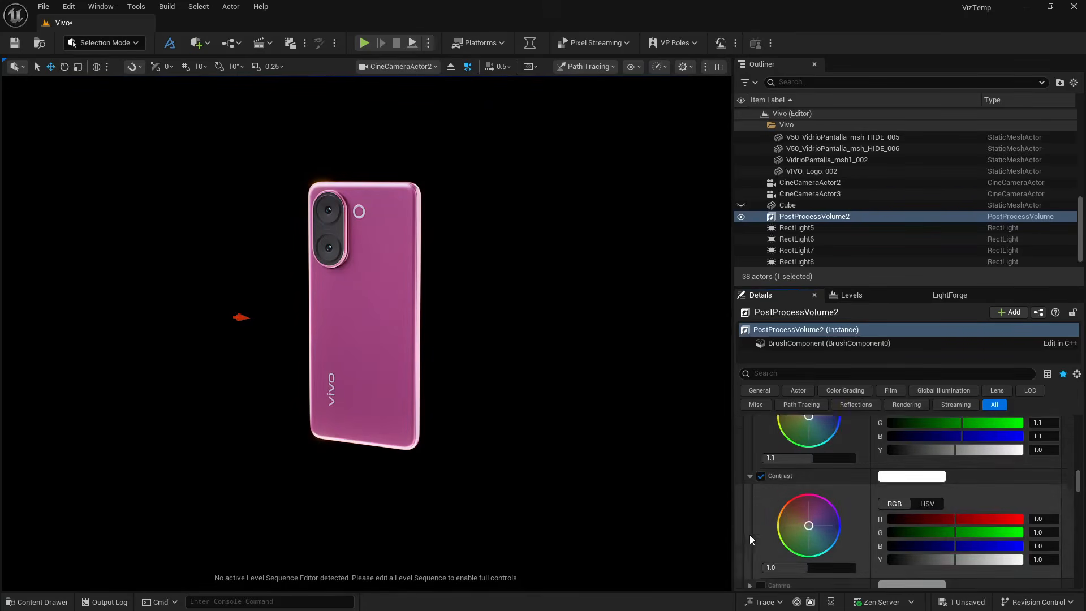
{"action": "scroll", "coordinate": [748, 534], "scroll_direction": "down", "scroll_amount": 3}
{"action": "left_click", "coordinate": [782, 550]}
{"action": "type", "text": "1.1"}
{"action": "key", "text": "Return"}
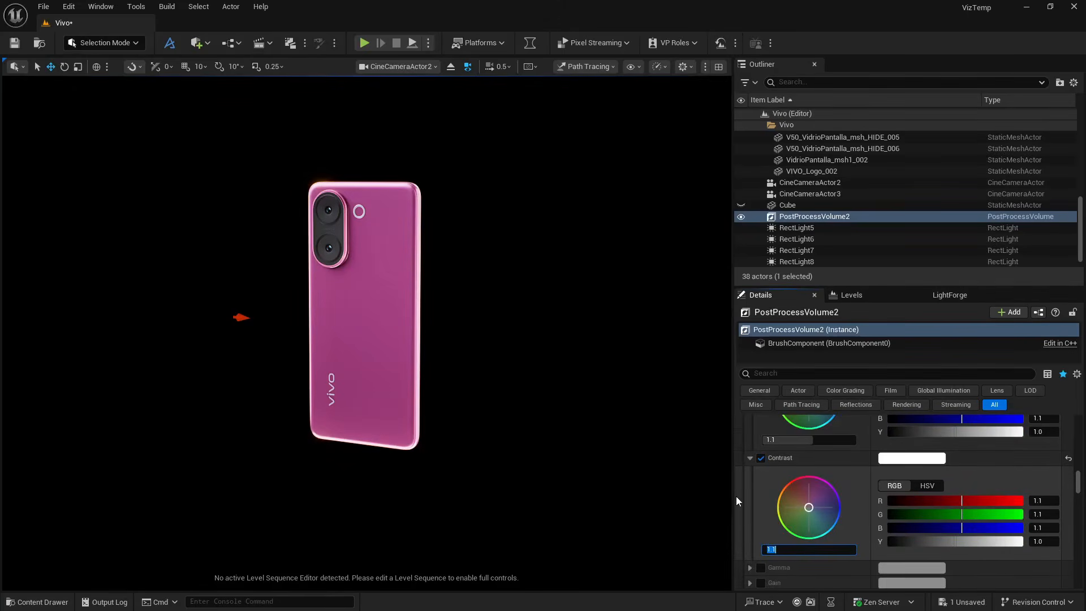
{"action": "left_click", "coordinate": [805, 440]}
{"action": "type", "text": "1"}
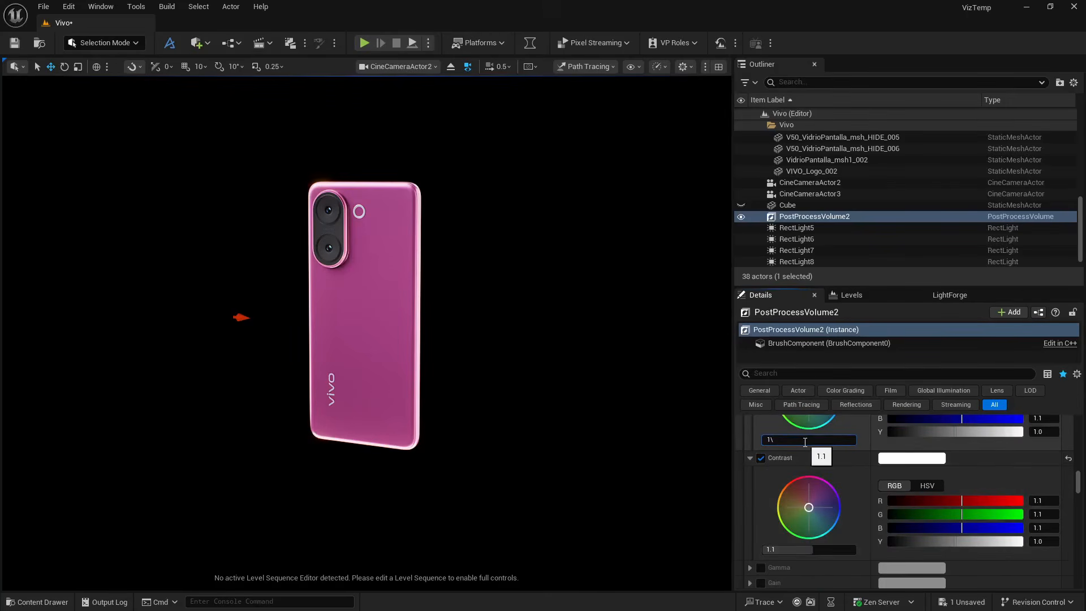
{"action": "key", "text": "Return"}
Override the Film settings with a slope of 1.0 and a toe of 0.5
{"action": "scroll", "coordinate": [779, 482], "scroll_direction": "down", "scroll_amount": 4}
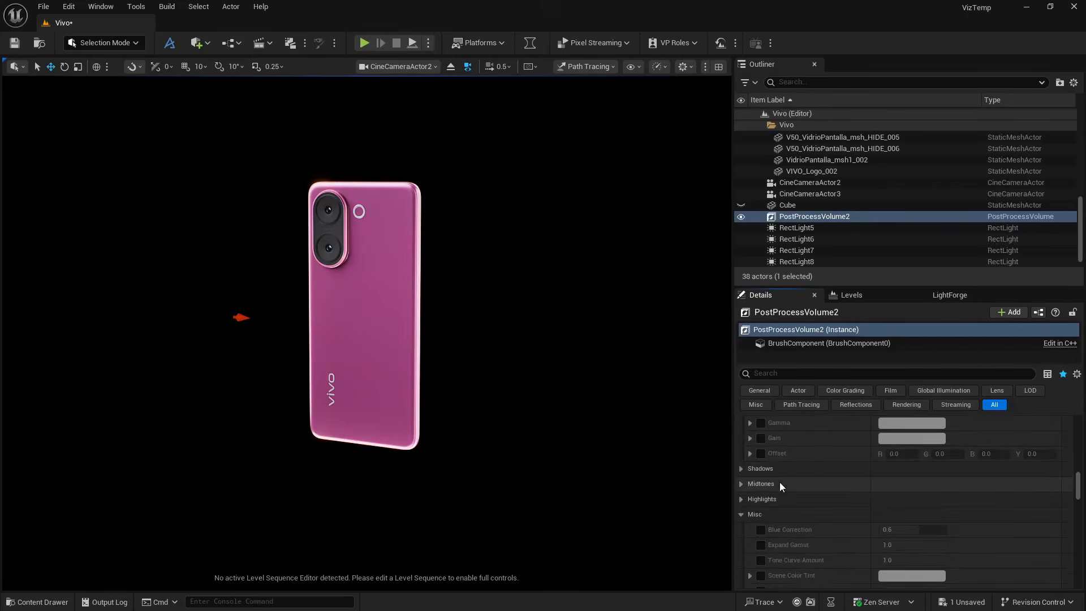
{"action": "scroll", "coordinate": [776, 482], "scroll_direction": "down", "scroll_amount": 1}
{"action": "scroll", "coordinate": [776, 480], "scroll_direction": "down", "scroll_amount": 3}
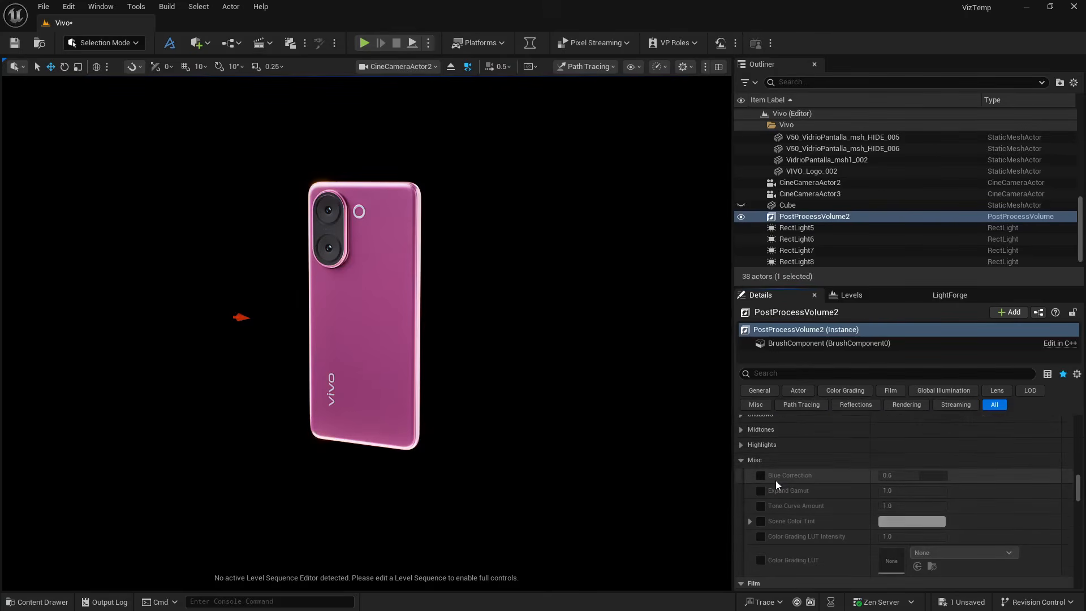
{"action": "scroll", "coordinate": [775, 480], "scroll_direction": "down", "scroll_amount": 2}
{"action": "left_click", "coordinate": [752, 490]}
{"action": "left_click", "coordinate": [751, 505]}
{"action": "left_click_drag", "start_coordinate": [935, 489], "coordinate": [932, 493]}
{"action": "key", "text": "Tab"}
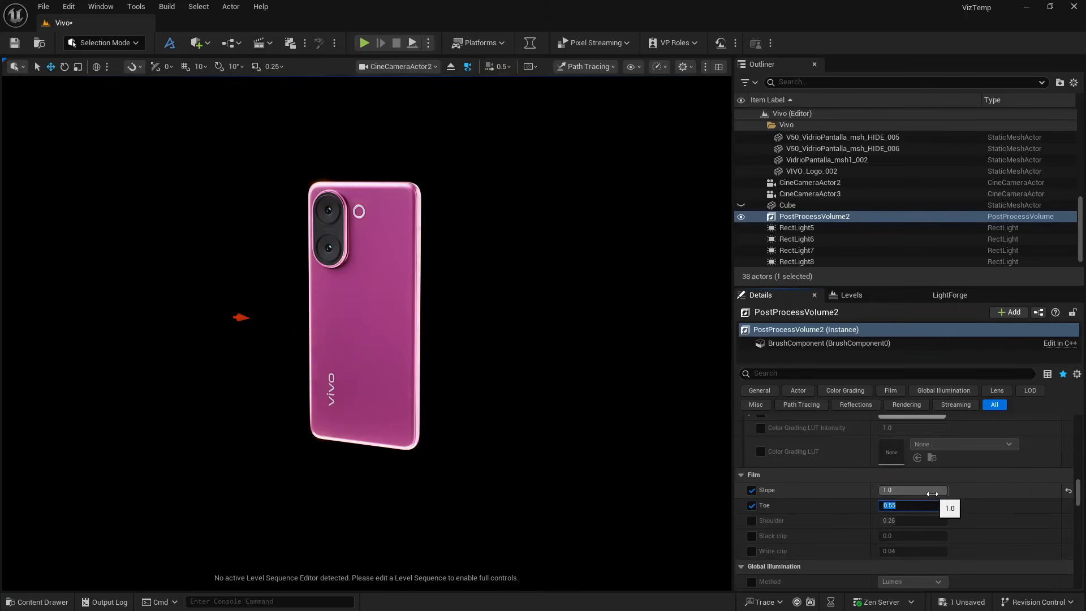
{"action": "key", "text": "BackSpace"}
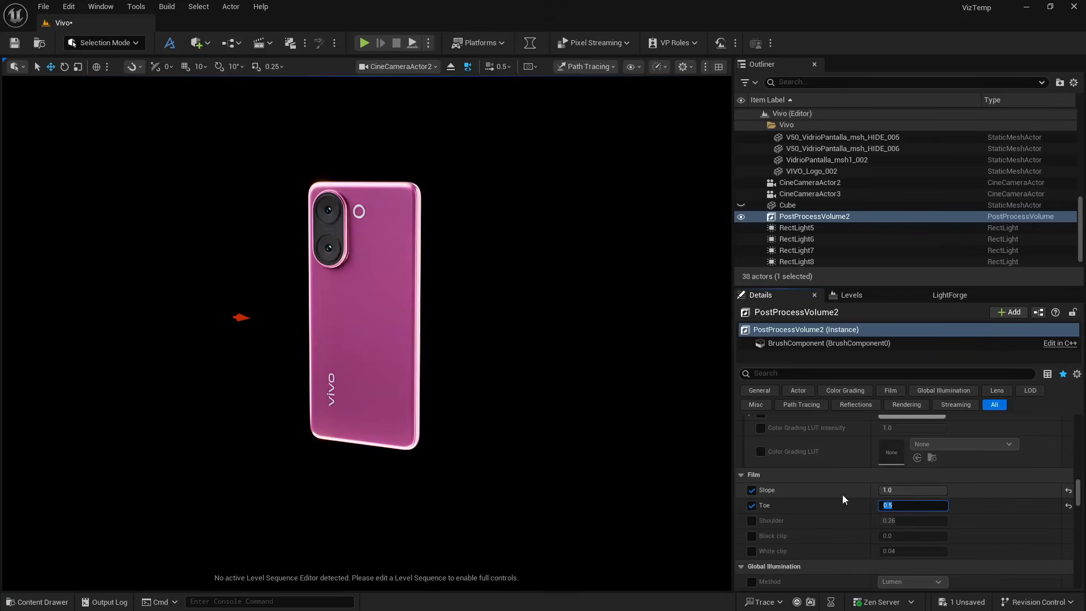
{"action": "left_click", "coordinate": [809, 503]}
Switch the viewport from Path Tracing to Lit mode
{"action": "scroll", "coordinate": [809, 502], "scroll_direction": "down", "scroll_amount": 10}
{"action": "scroll", "coordinate": [809, 502], "scroll_direction": "down", "scroll_amount": 8}
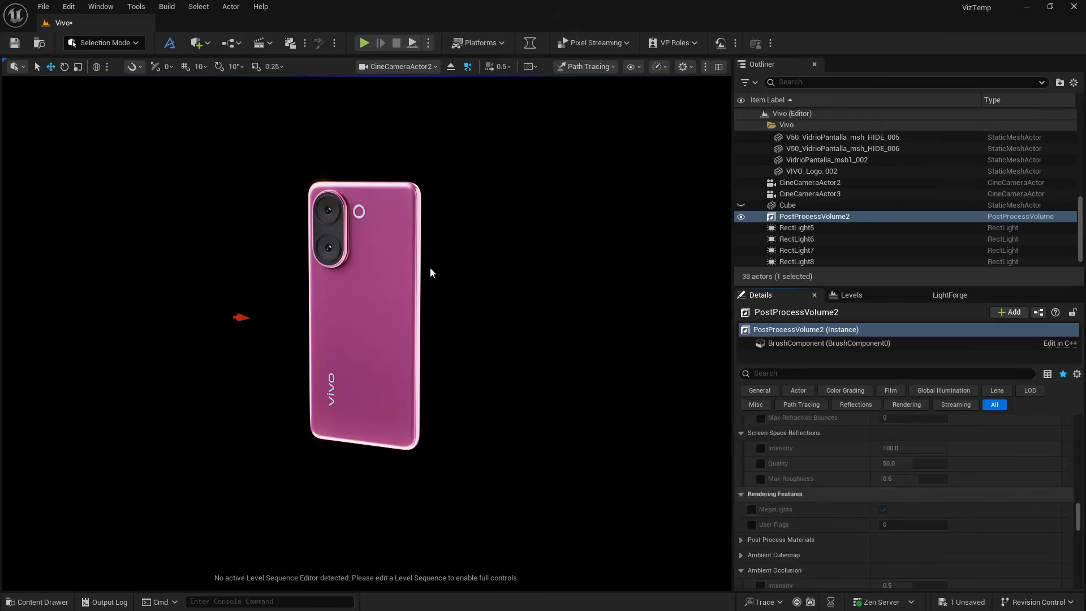
{"action": "left_click", "coordinate": [593, 68]}
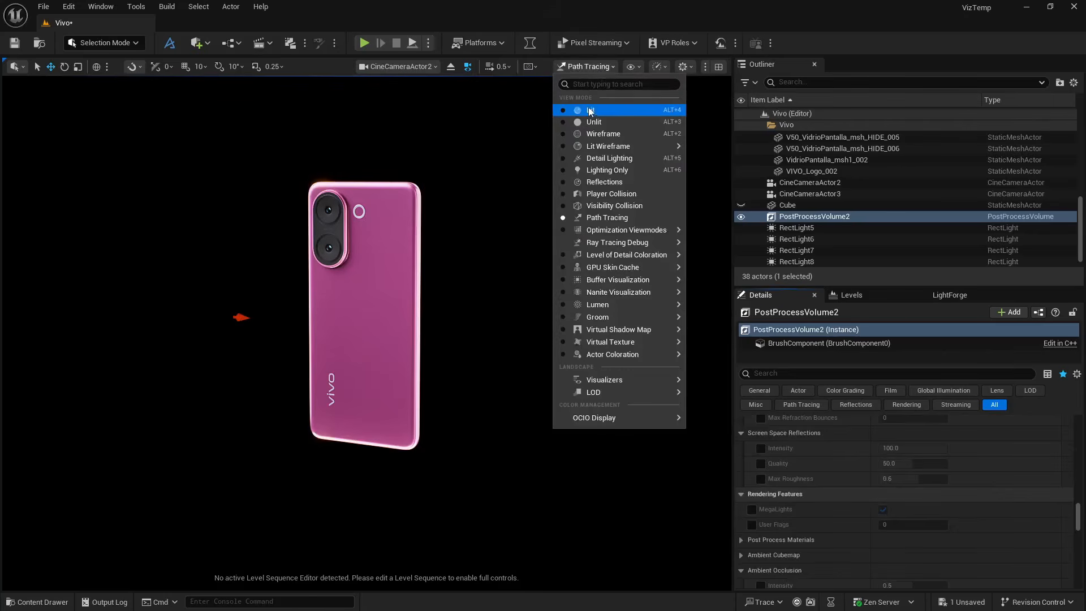
{"action": "key", "text": "Escape"}
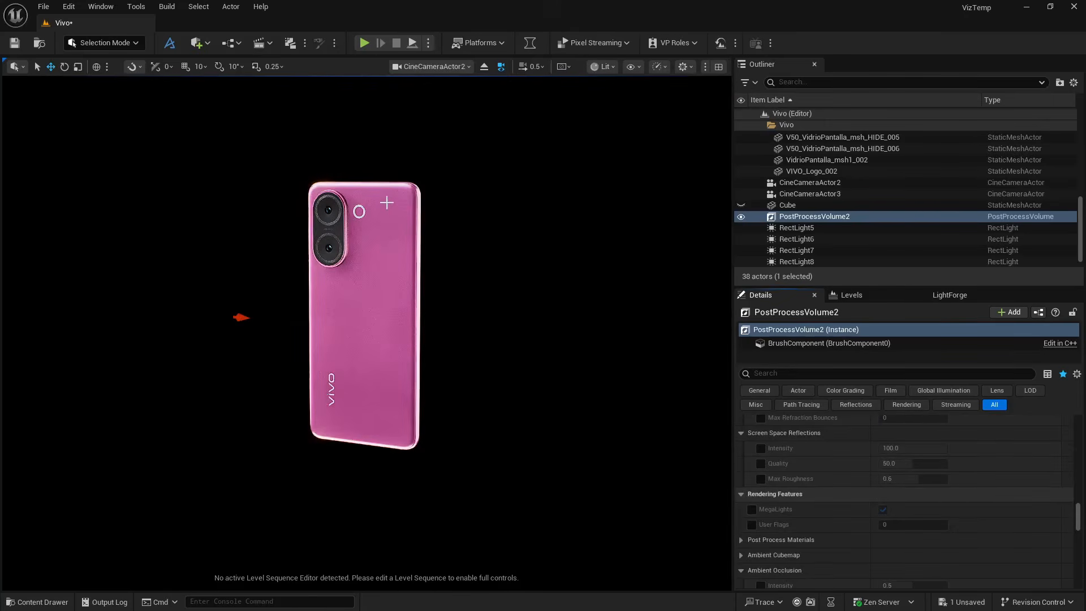
{"action": "scroll", "coordinate": [791, 512], "scroll_direction": "up", "scroll_amount": 5}
{"action": "scroll", "coordinate": [781, 502], "scroll_direction": "up", "scroll_amount": 5}
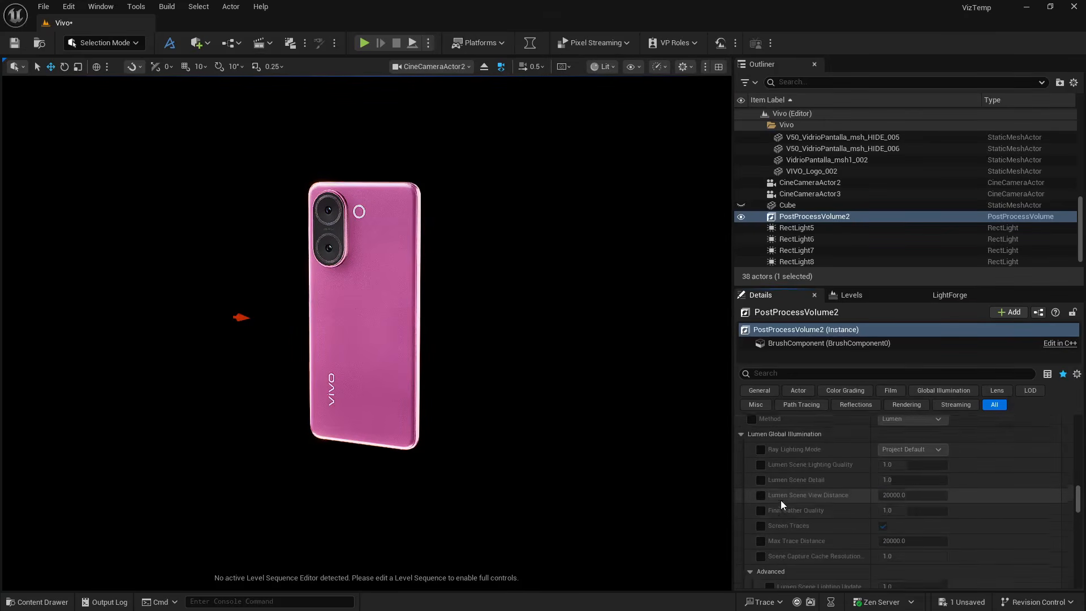
Override the Global Illumination method with Lumen and set its Ray Lighting Mode to Hit Lighting for Reflections
{"action": "scroll", "coordinate": [782, 500], "scroll_direction": "up", "scroll_amount": 1}
{"action": "left_click", "coordinate": [751, 437]}
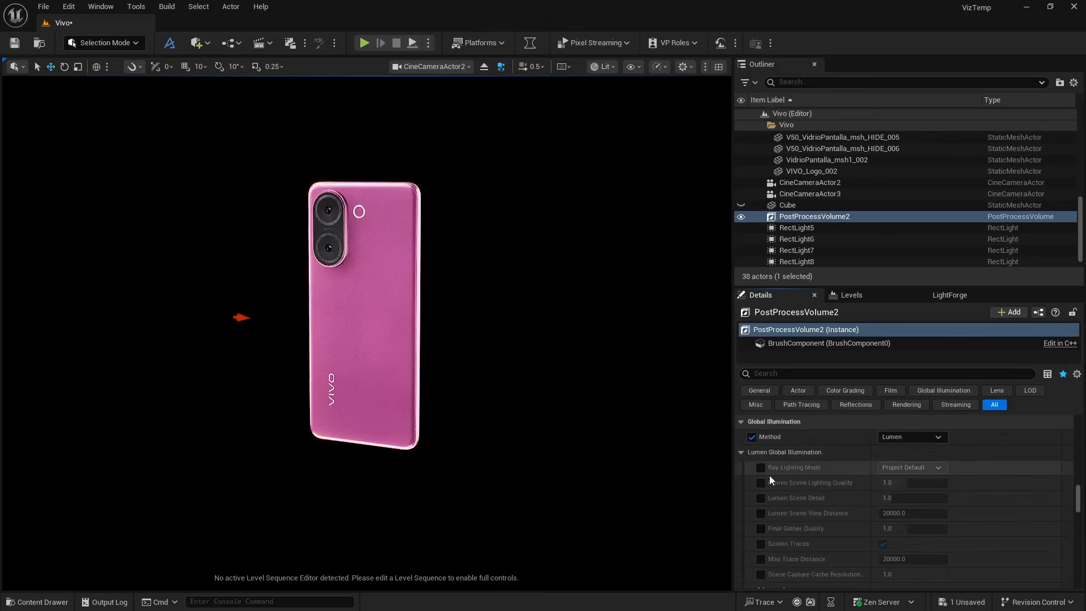
{"action": "left_click", "coordinate": [761, 469]}
{"action": "left_click", "coordinate": [911, 467]}
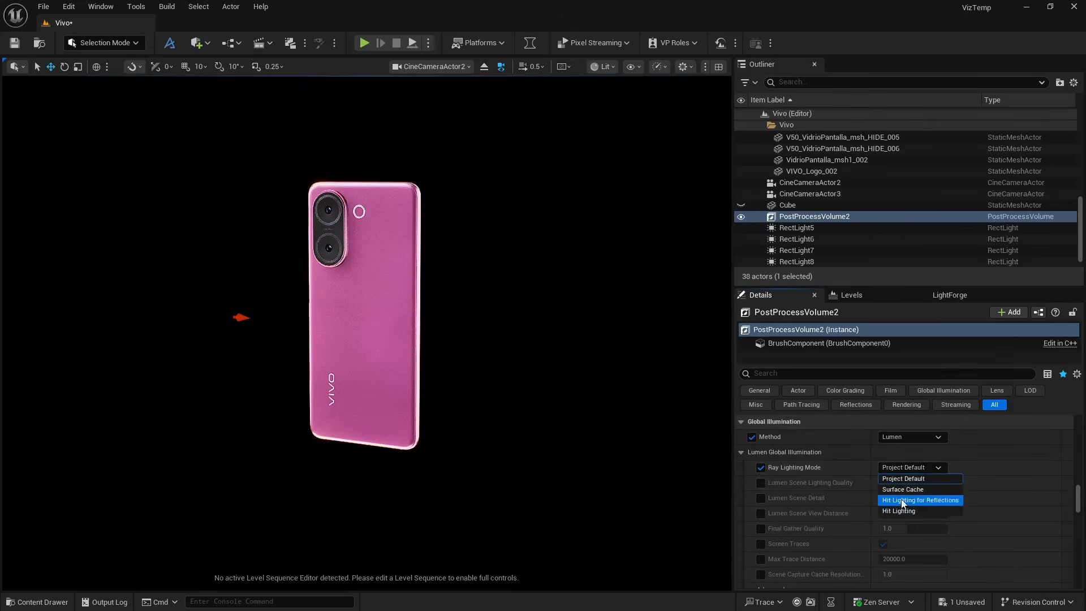
{"action": "left_click", "coordinate": [902, 510]}
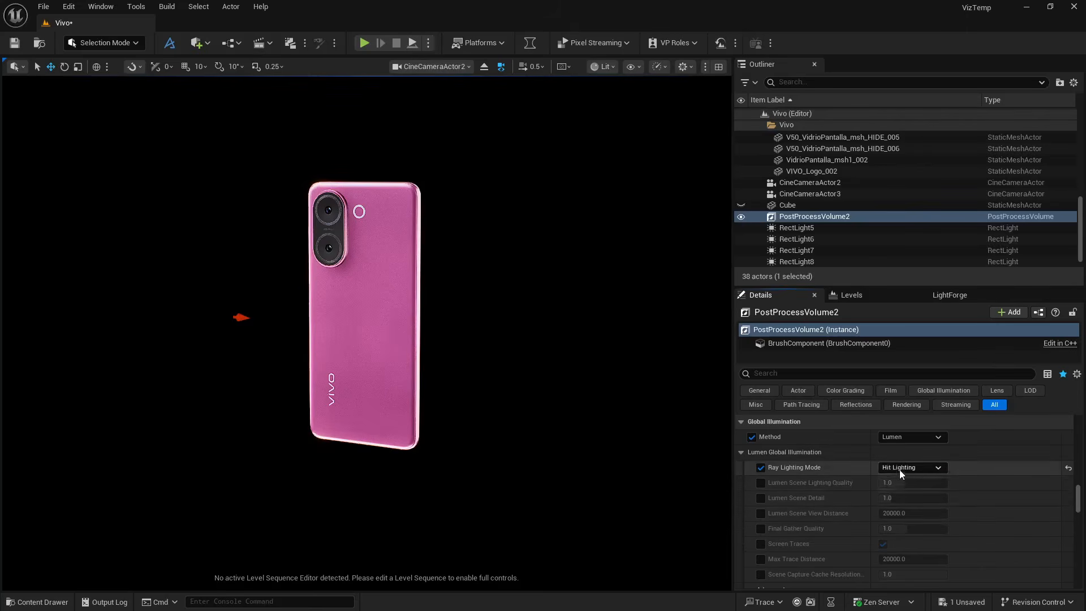
{"action": "left_click", "coordinate": [899, 468]}
{"action": "left_click", "coordinate": [911, 502]}
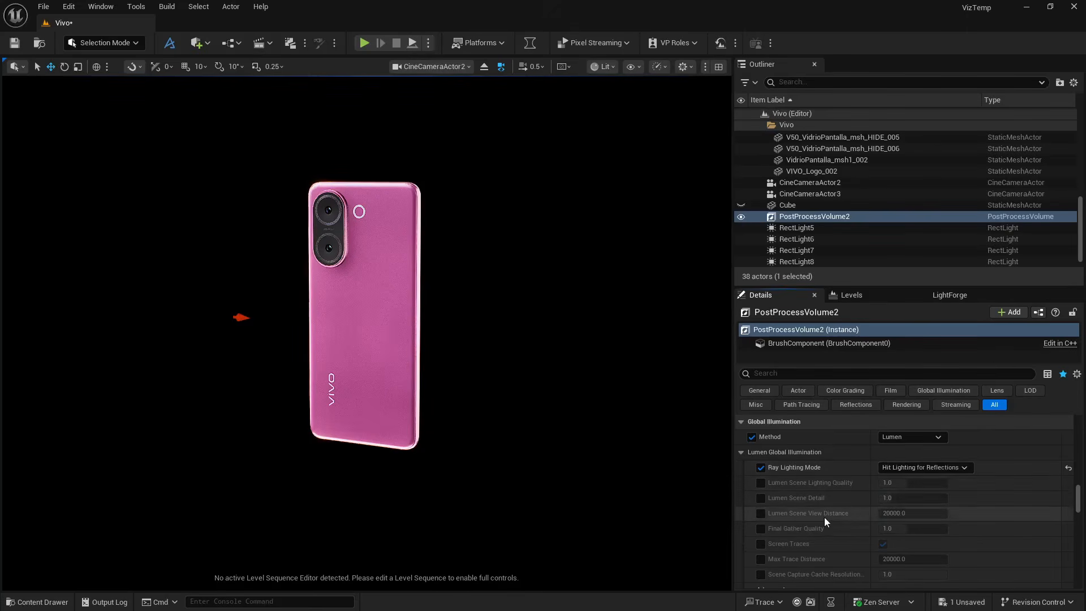
Override Lumen Scene Lighting Quality and Lumen Scene Detail with 4, and Final Gather Quality with 8
{"action": "left_click", "coordinate": [761, 483]}
{"action": "left_click", "coordinate": [900, 484]}
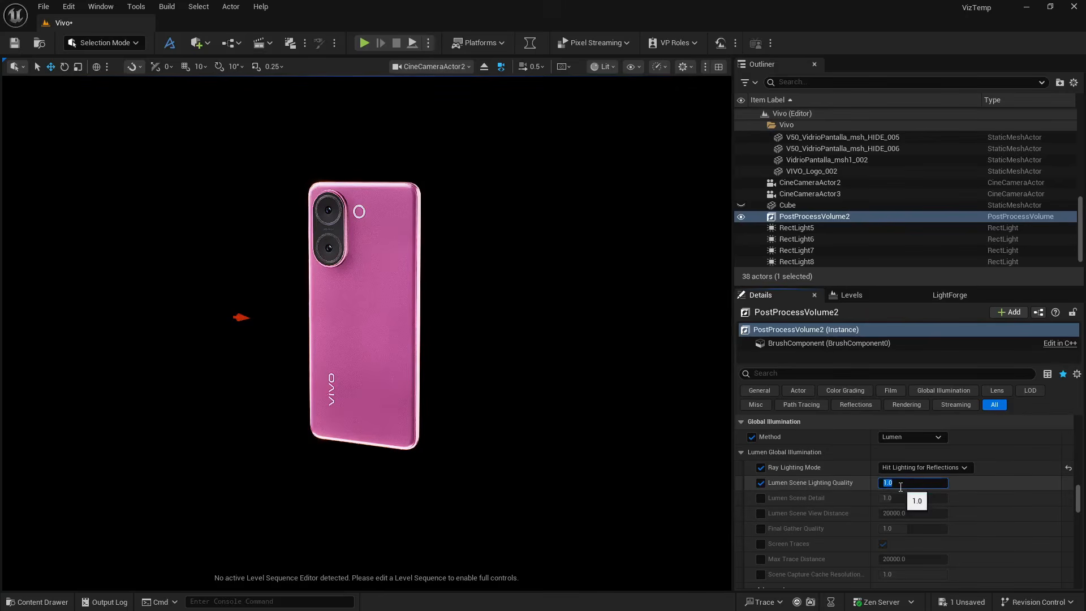
{"action": "left_click", "coordinate": [761, 498]}
{"action": "left_click", "coordinate": [885, 499]}
{"action": "type", "text": "4"}
{"action": "key", "text": "Return"}
{"action": "left_click", "coordinate": [761, 528]}
{"action": "left_click", "coordinate": [901, 528]}
{"action": "type", "text": "8"}
{"action": "key", "text": "Return"}
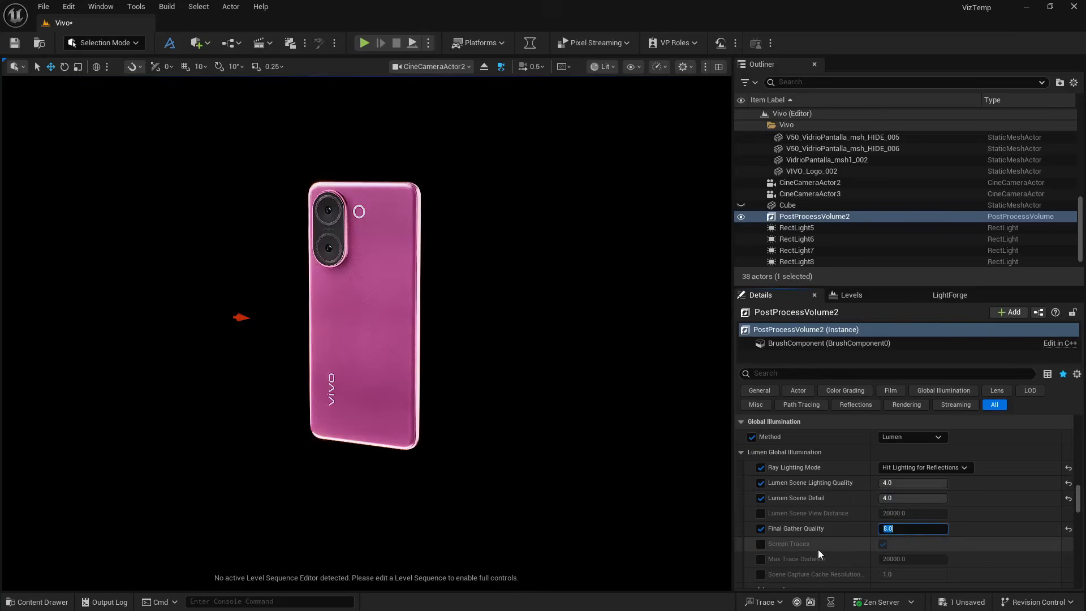
Override Screen Traces under Lumen Global Illumination and switch it off
{"action": "left_click", "coordinate": [761, 543]}
{"action": "scroll", "coordinate": [791, 544], "scroll_direction": "down", "scroll_amount": 4}
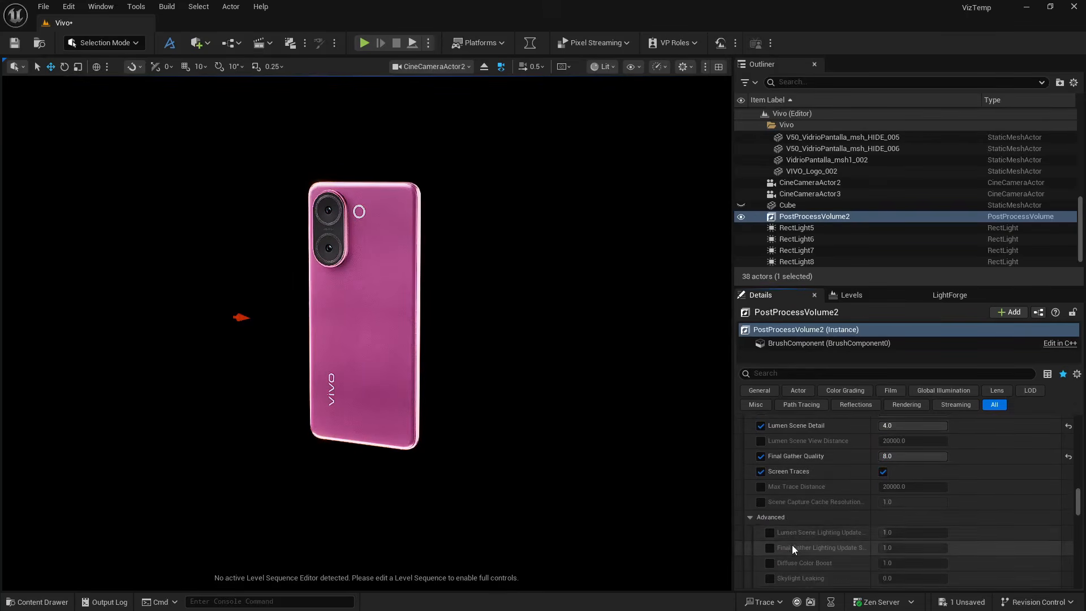
{"action": "left_click", "coordinate": [885, 472]}
{"action": "left_click", "coordinate": [884, 472]}
{"action": "left_click", "coordinate": [884, 472]}
{"action": "left_click", "coordinate": [884, 472]}
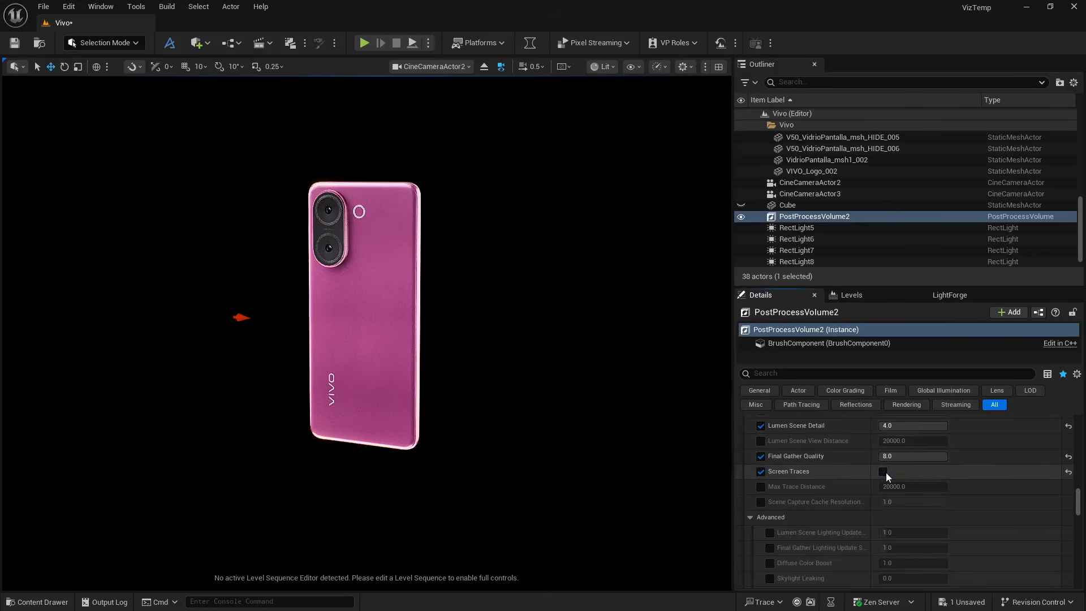
Override the Reflections method with Lumen and set the Lumen Reflections quality to 4
{"action": "scroll", "coordinate": [820, 490], "scroll_direction": "down", "scroll_amount": 4}
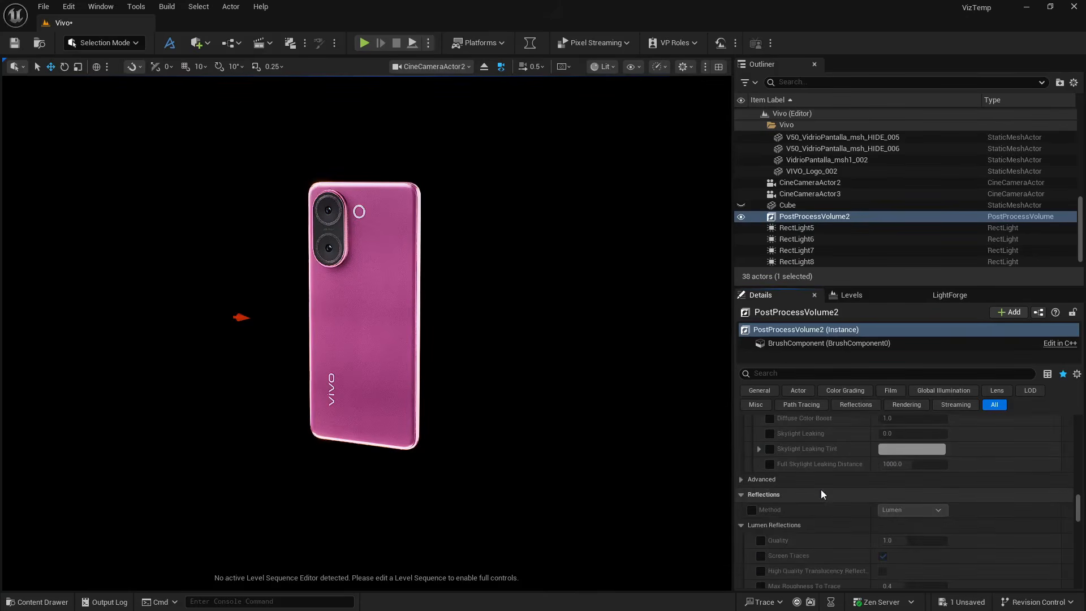
{"action": "left_click", "coordinate": [752, 510]}
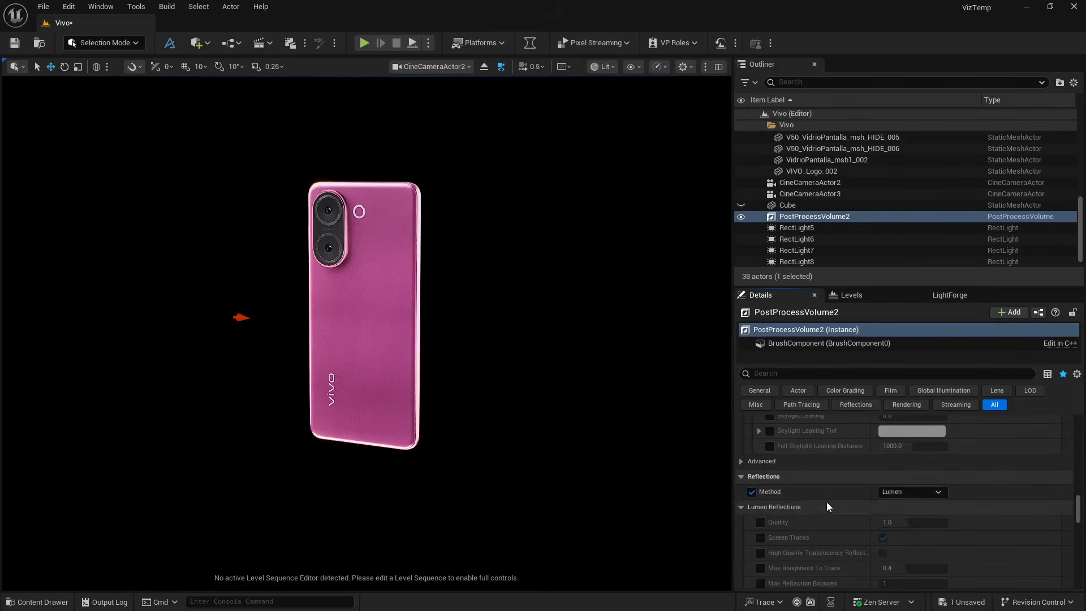
{"action": "scroll", "coordinate": [826, 501], "scroll_direction": "down", "scroll_amount": 2}
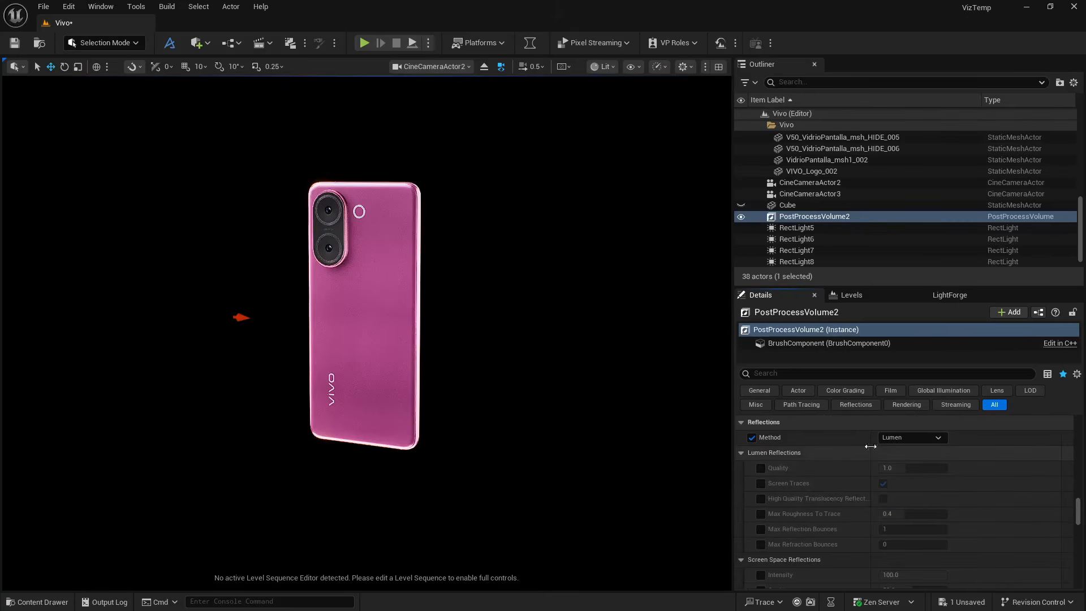
{"action": "left_click", "coordinate": [761, 468]}
{"action": "left_click", "coordinate": [888, 469]}
{"action": "type", "text": "4"}
{"action": "key", "text": "Return"}
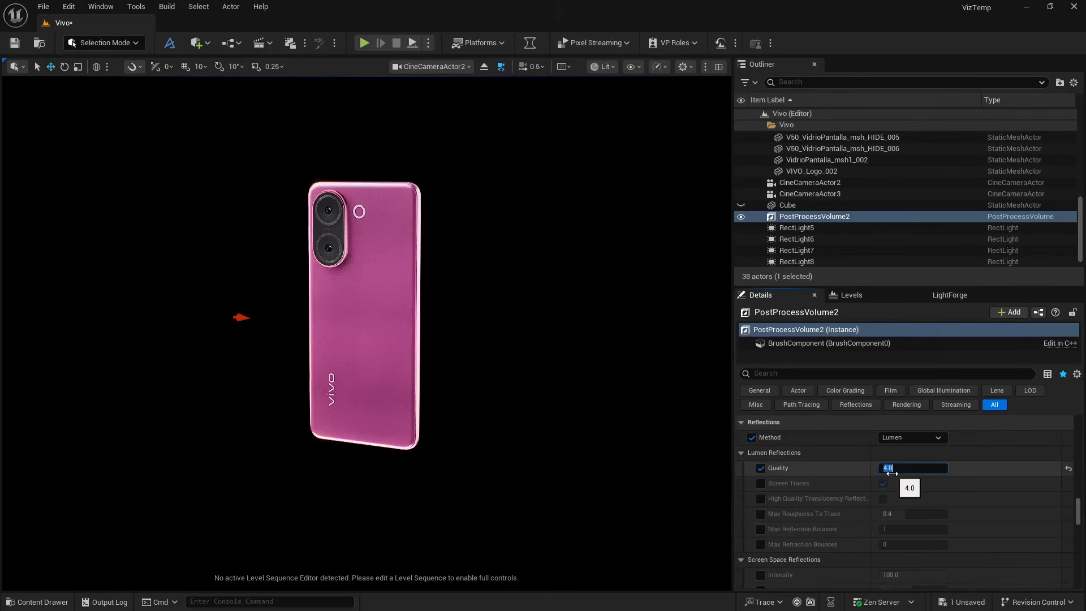
Override Screen Traces for Lumen Reflections and enable High Quality Translucency Reflections
{"action": "left_click", "coordinate": [761, 483]}
{"action": "left_click", "coordinate": [760, 499]}
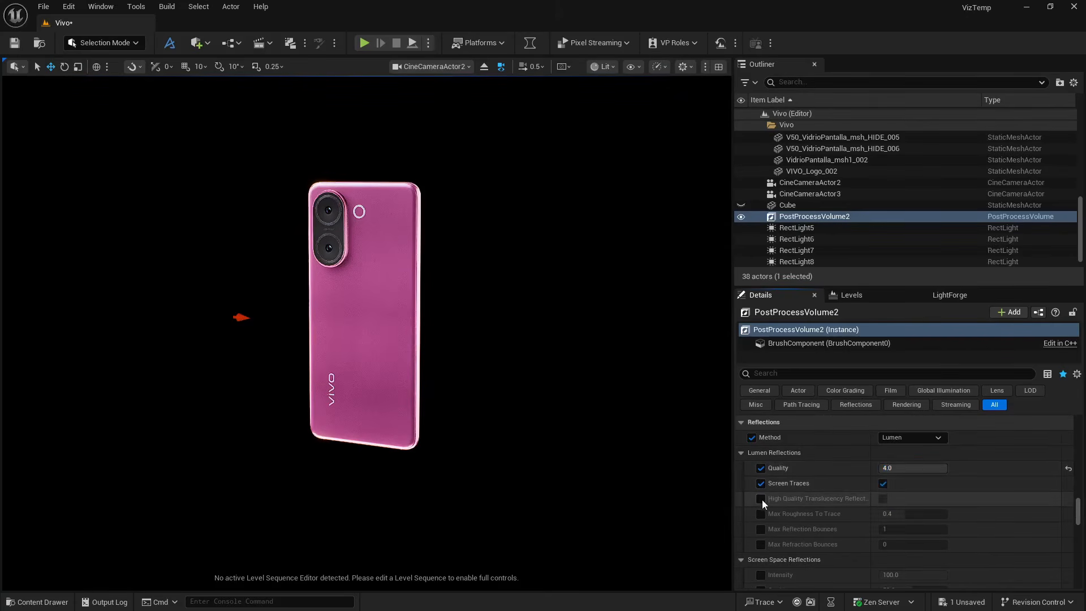
{"action": "left_click", "coordinate": [883, 498]}
Override Max Roughness To Trace and Max Refraction Bounces, and set Max Reflection Bounces to 4
{"action": "scroll", "coordinate": [830, 504], "scroll_direction": "down", "scroll_amount": 3}
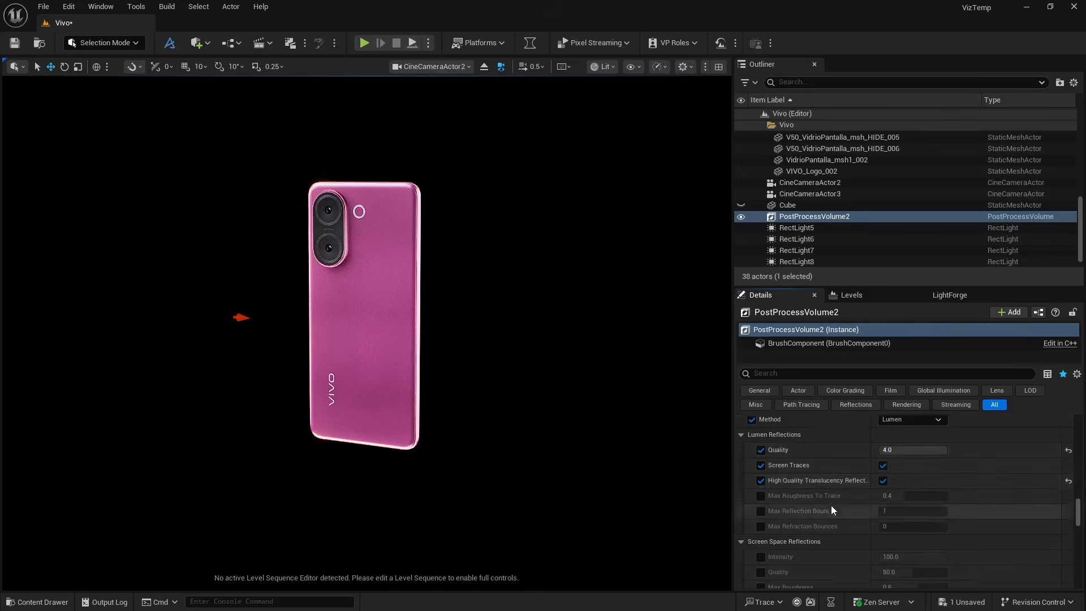
{"action": "left_click", "coordinate": [761, 459]}
{"action": "left_click", "coordinate": [760, 474]}
{"action": "left_click", "coordinate": [760, 489]}
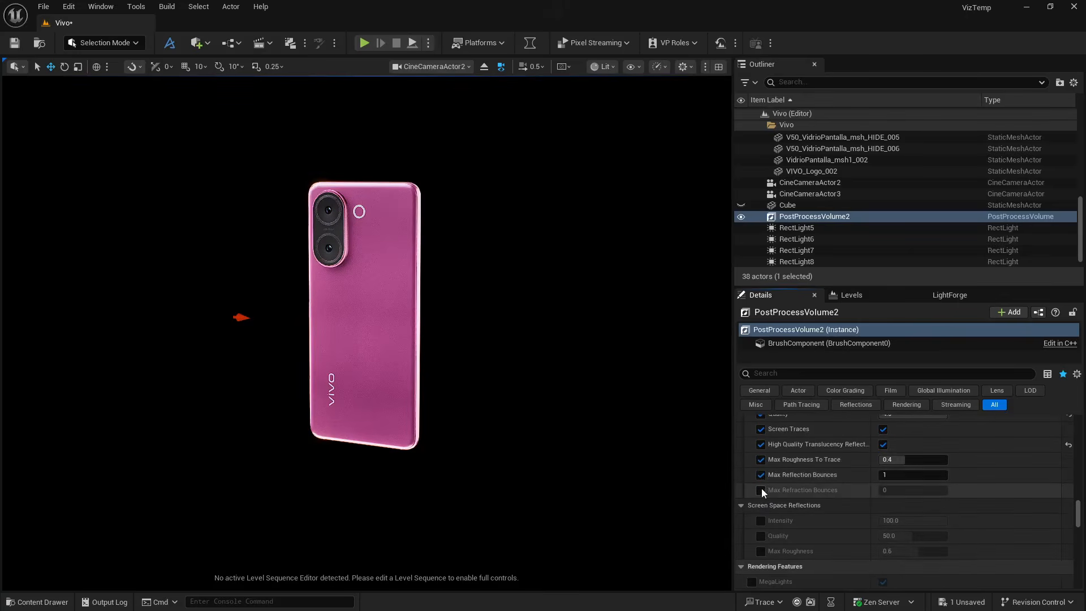
{"action": "mouse_move", "coordinate": [893, 480]}
{"action": "left_mouse_down"}
{"action": "mouse_move", "coordinate": [913, 480]}
{"action": "mouse_move", "coordinate": [895, 478]}
{"action": "left_mouse_up"}
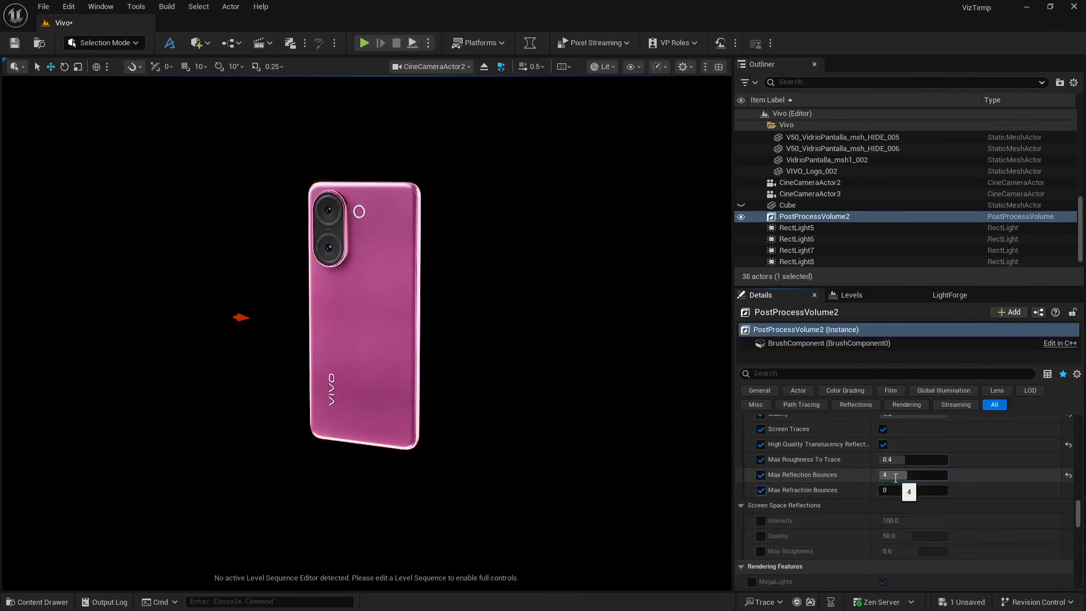
Override the Translucency Method in the rendering features and set it to Ray Traced
{"action": "scroll", "coordinate": [846, 498], "scroll_direction": "down", "scroll_amount": 8}
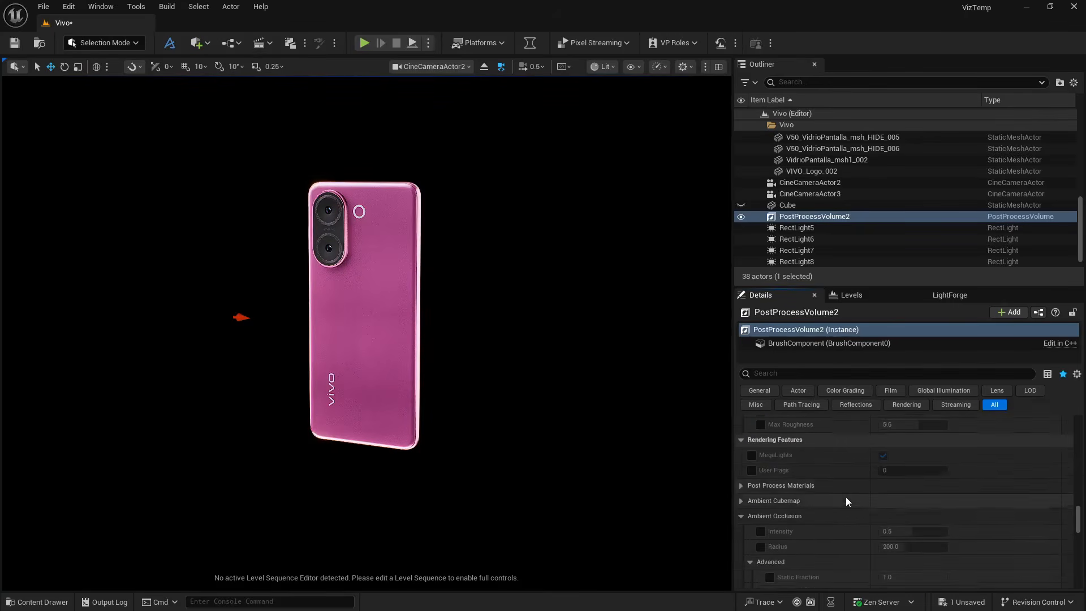
{"action": "scroll", "coordinate": [846, 497], "scroll_direction": "down", "scroll_amount": 15}
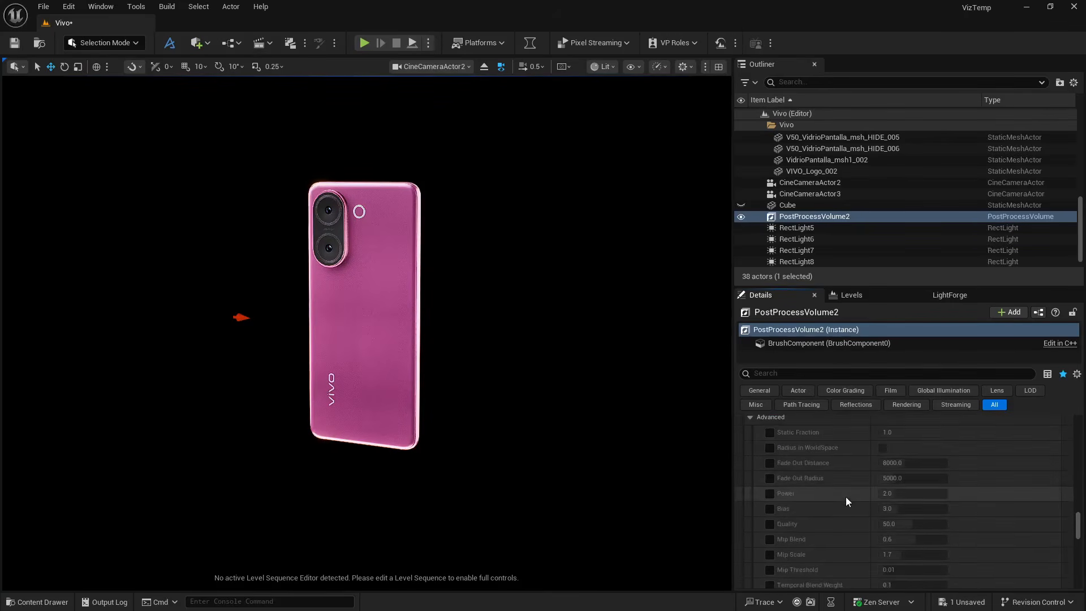
{"action": "scroll", "coordinate": [845, 502], "scroll_direction": "down", "scroll_amount": 5}
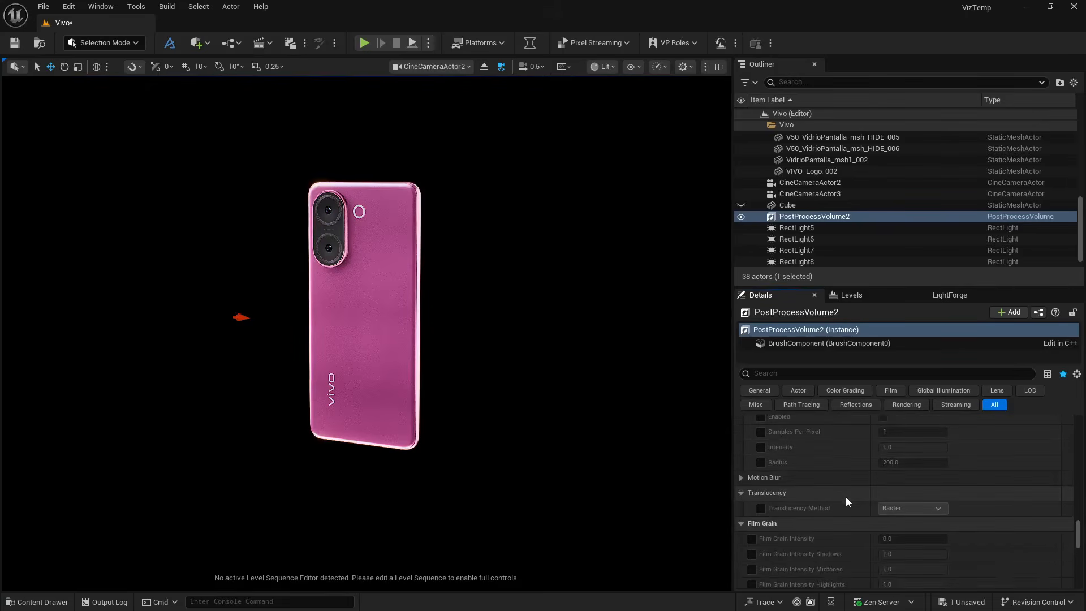
{"action": "left_click", "coordinate": [761, 472]}
{"action": "left_click", "coordinate": [908, 472]}
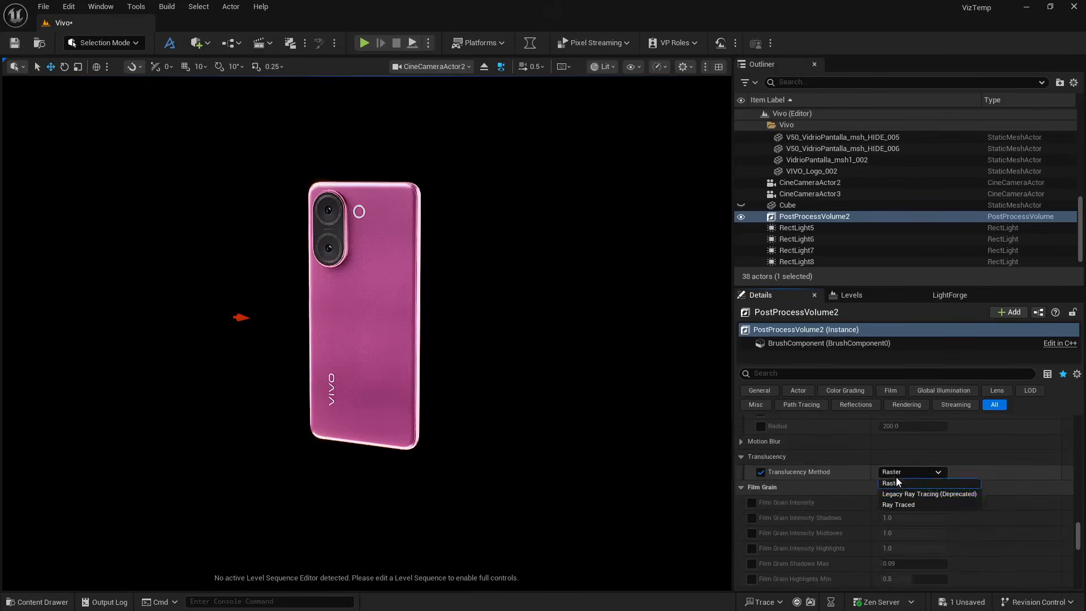
{"action": "left_click", "coordinate": [904, 503]}
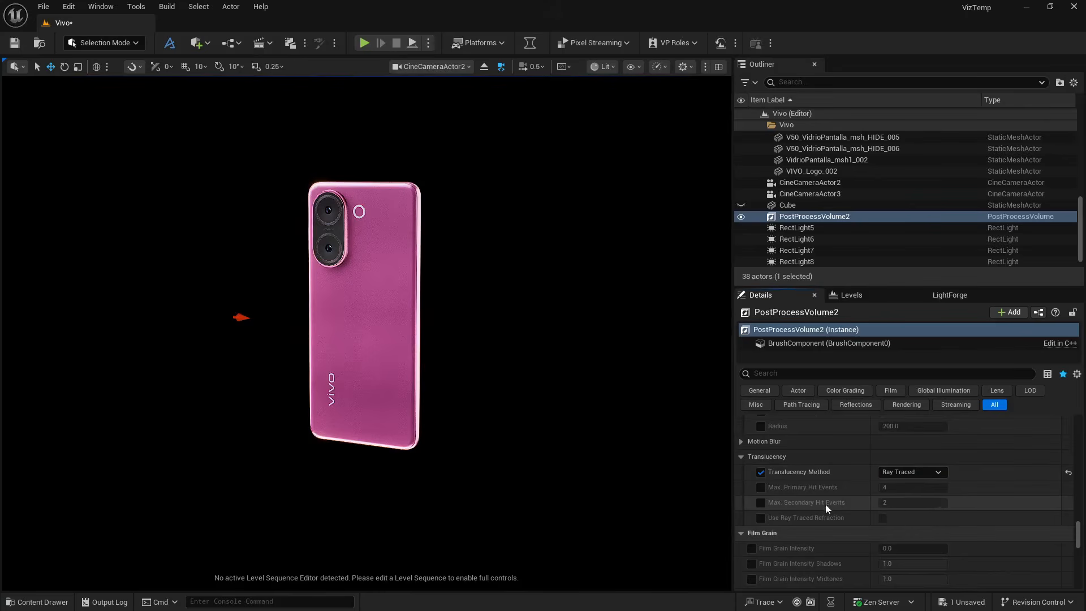
Override the translucency's maximum primary and secondary hit events, and enable Use Ray Traced Refraction
{"action": "left_click", "coordinate": [760, 487]}
{"action": "left_click", "coordinate": [761, 502]}
{"action": "left_click", "coordinate": [761, 518]}
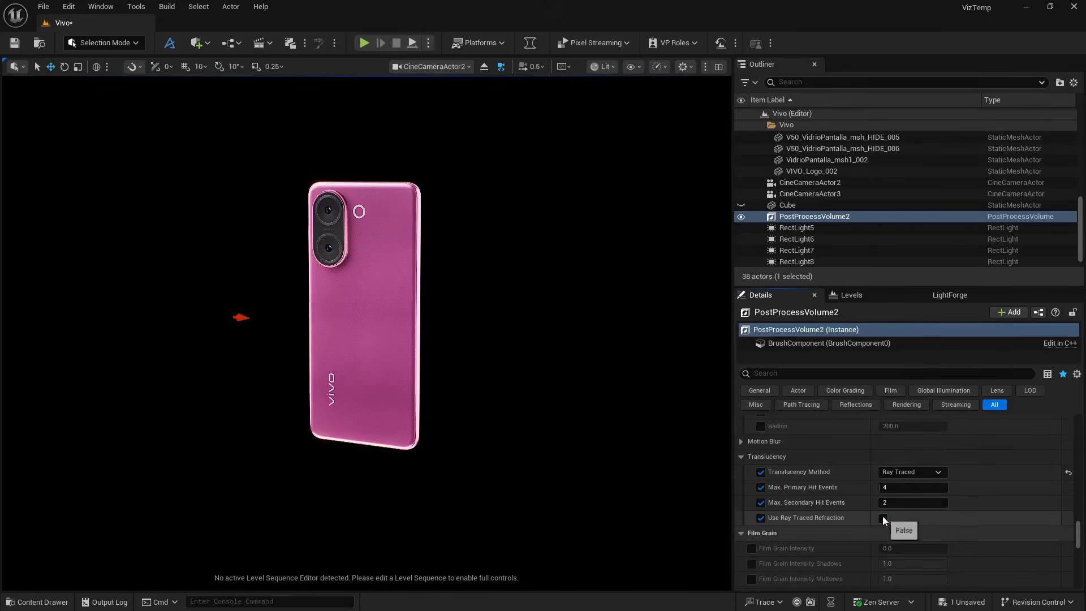
{"action": "left_click", "coordinate": [883, 518]}
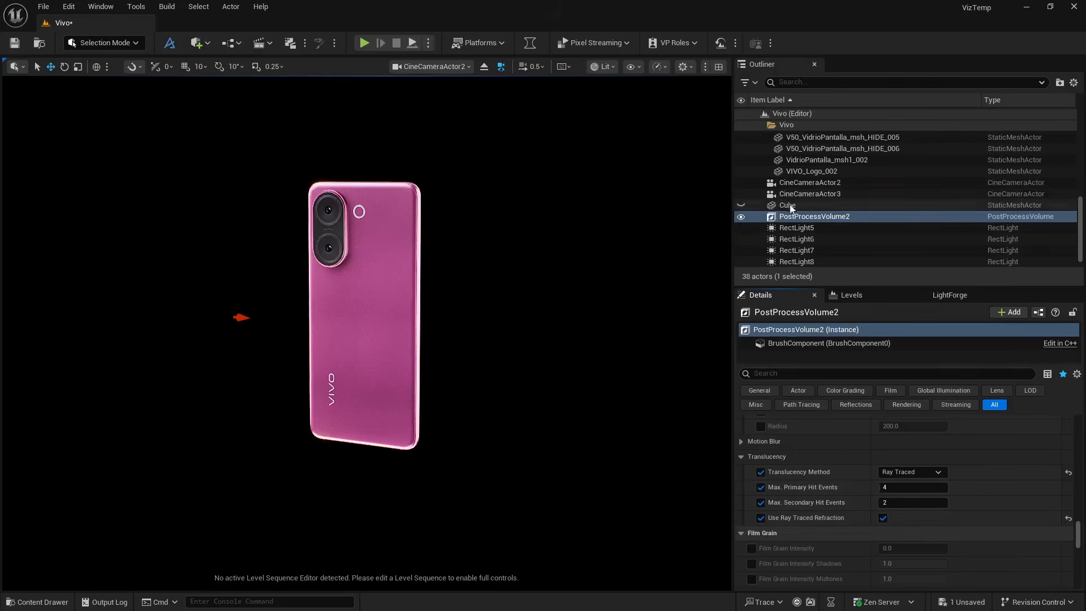
Enable Cast Ray Traced Shadows on RectLight5 through RectLight8 and set their ray tracing Samples Per Pixel to 8
{"action": "left_click", "coordinate": [794, 228]}
{"action": "scroll", "coordinate": [793, 248], "scroll_direction": "down", "scroll_amount": 1}
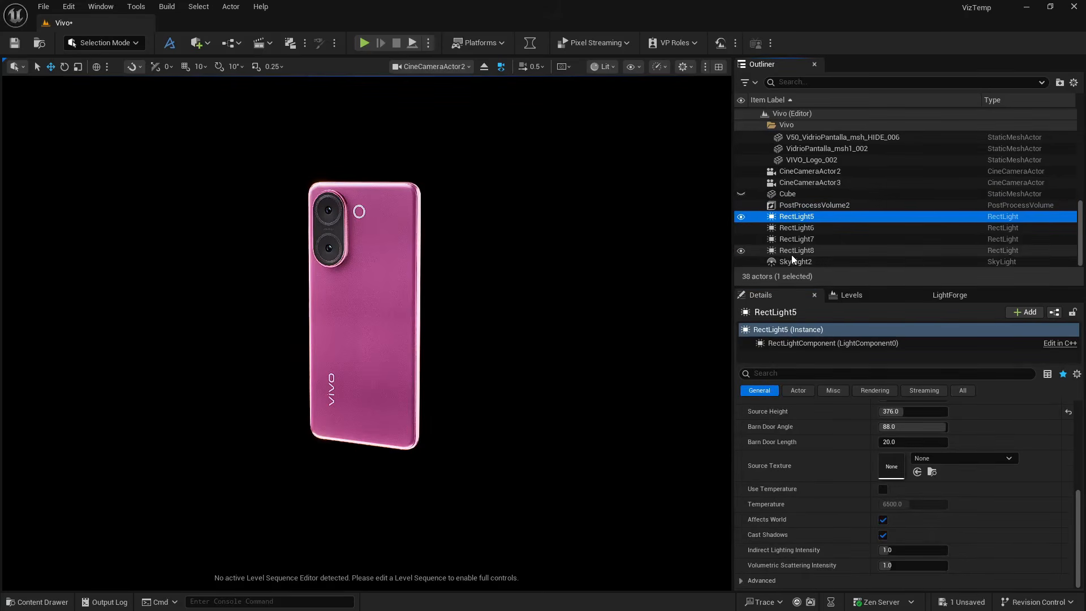
{"action": "left_click", "coordinate": [794, 252], "text": "shift"}
{"action": "left_click", "coordinate": [806, 328]}
{"action": "type", "text": "ray"}
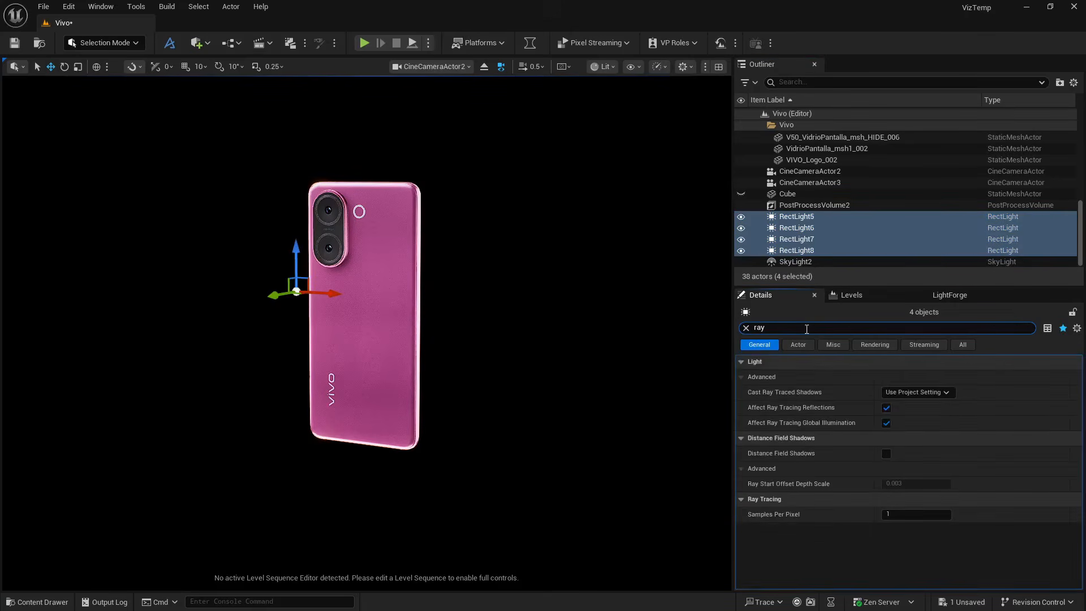
{"action": "left_click", "coordinate": [917, 392]}
{"action": "left_click", "coordinate": [931, 430]}
{"action": "left_click", "coordinate": [905, 515]}
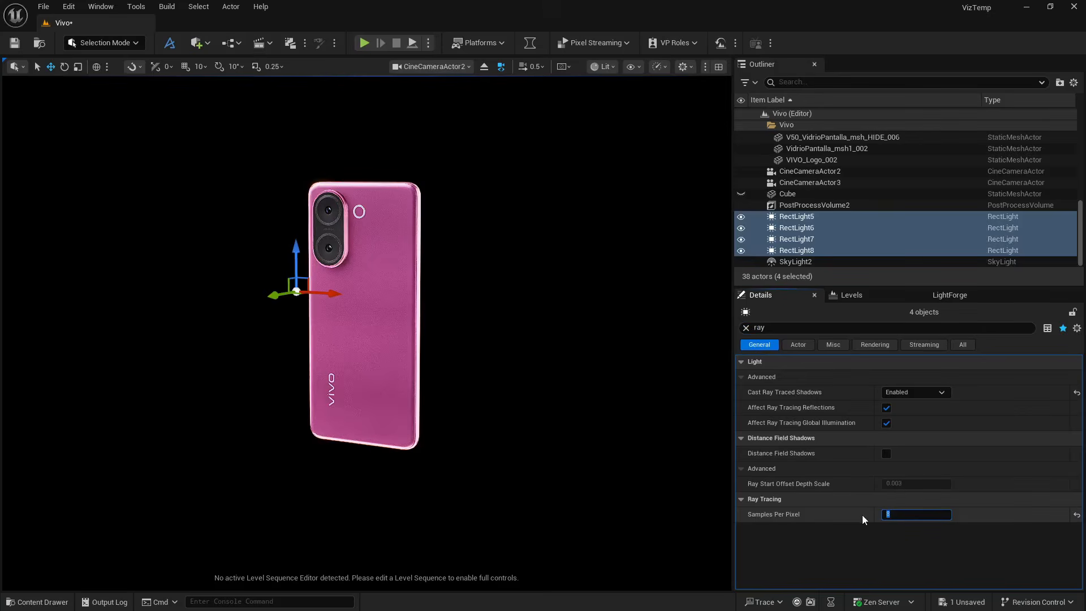
{"action": "left_click", "coordinate": [849, 541]}
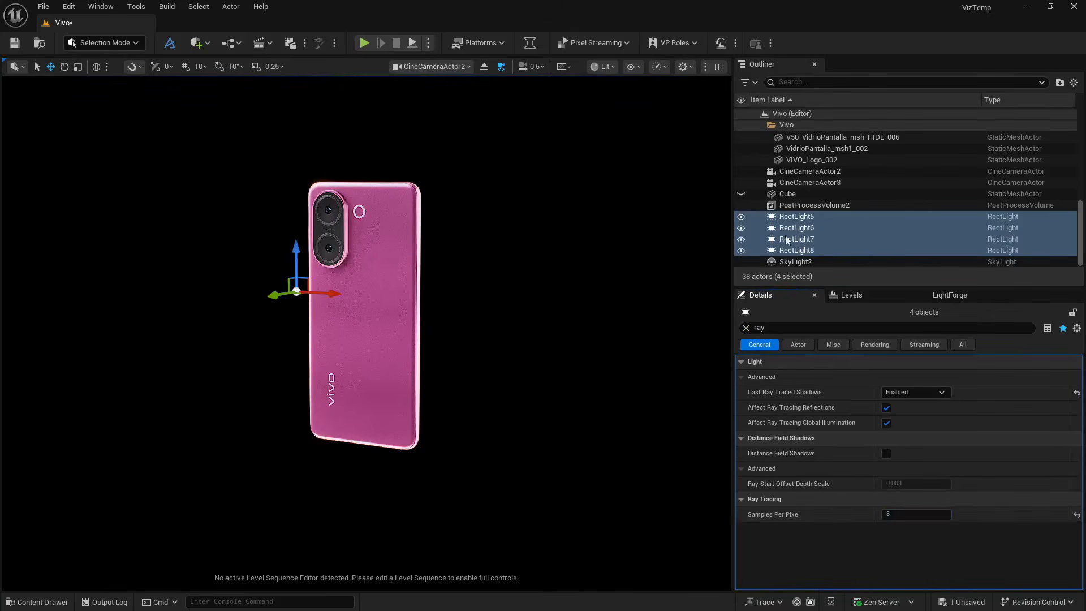
Enable Cast Ray Traced Shadows on SkyLight2 and set its ray tracing Samples Per Pixel to 8
{"action": "left_click", "coordinate": [794, 262]}
{"action": "left_click", "coordinate": [916, 438]}
{"action": "left_click", "coordinate": [900, 472]}
{"action": "left_click", "coordinate": [905, 500]}
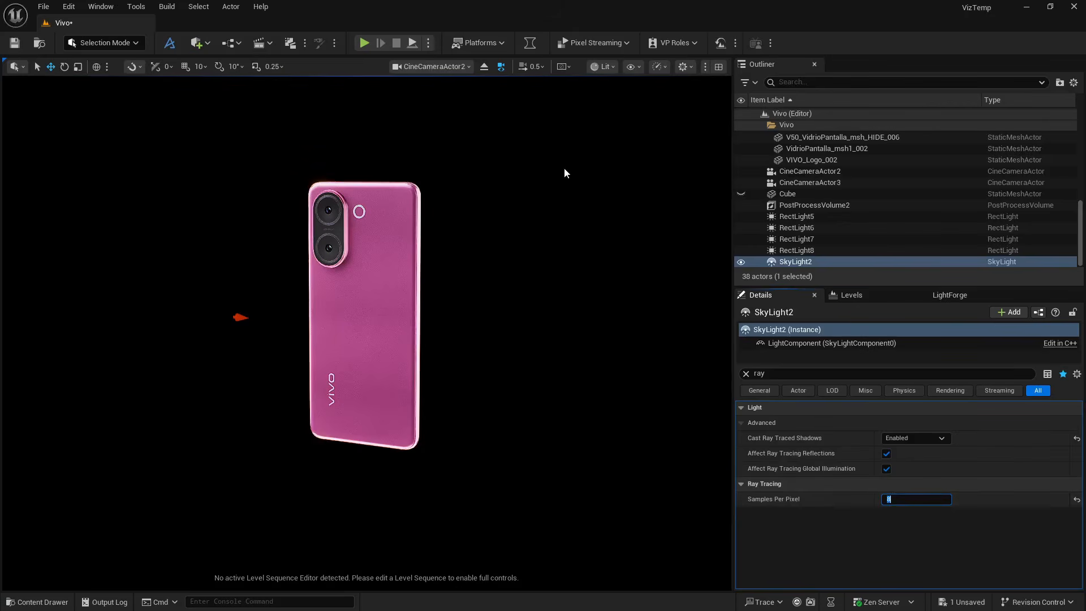
Compare the phone with PostProcessVolume2 hidden and shown, and inspect the lit render in full-screen view
{"action": "left_click", "coordinate": [325, 122]}
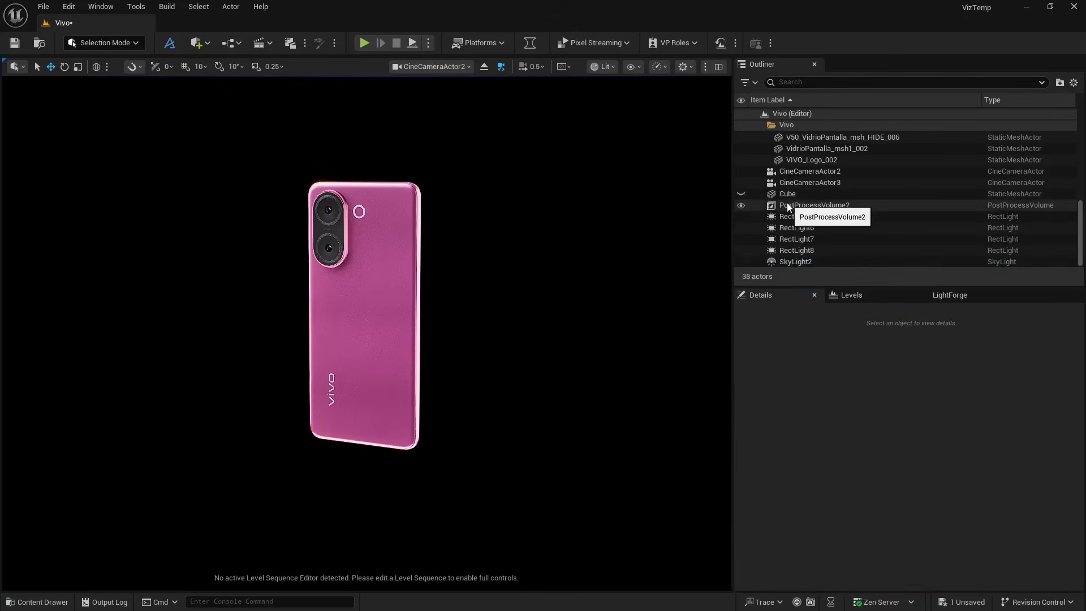
{"action": "left_click", "coordinate": [741, 205]}
{"action": "left_click", "coordinate": [741, 206]}
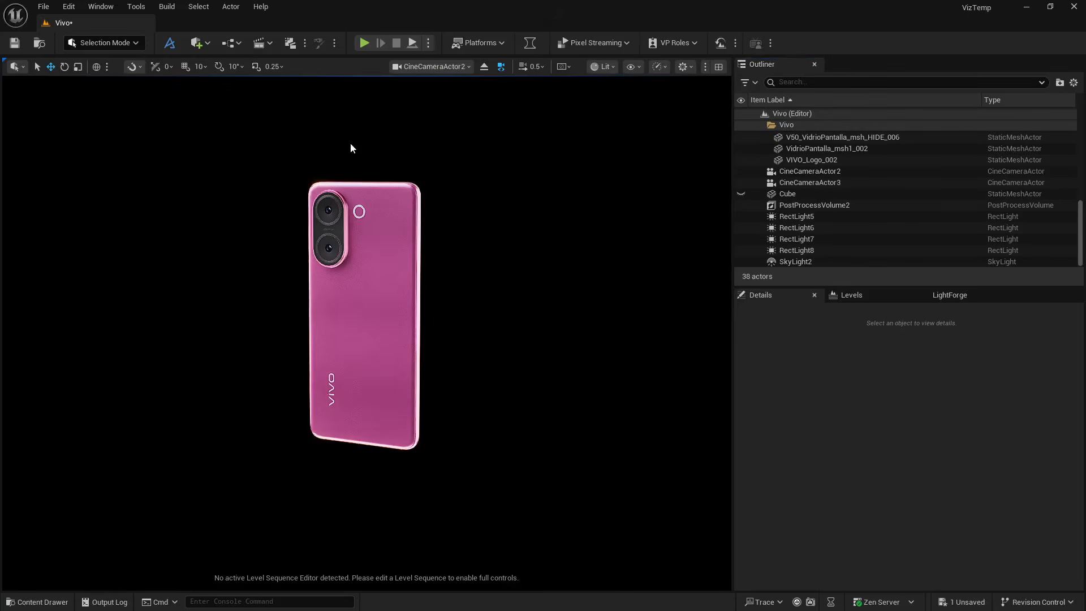
{"action": "key", "text": "F11"}
{"action": "key", "text": "F11"}
{"action": "key", "text": "F11"}
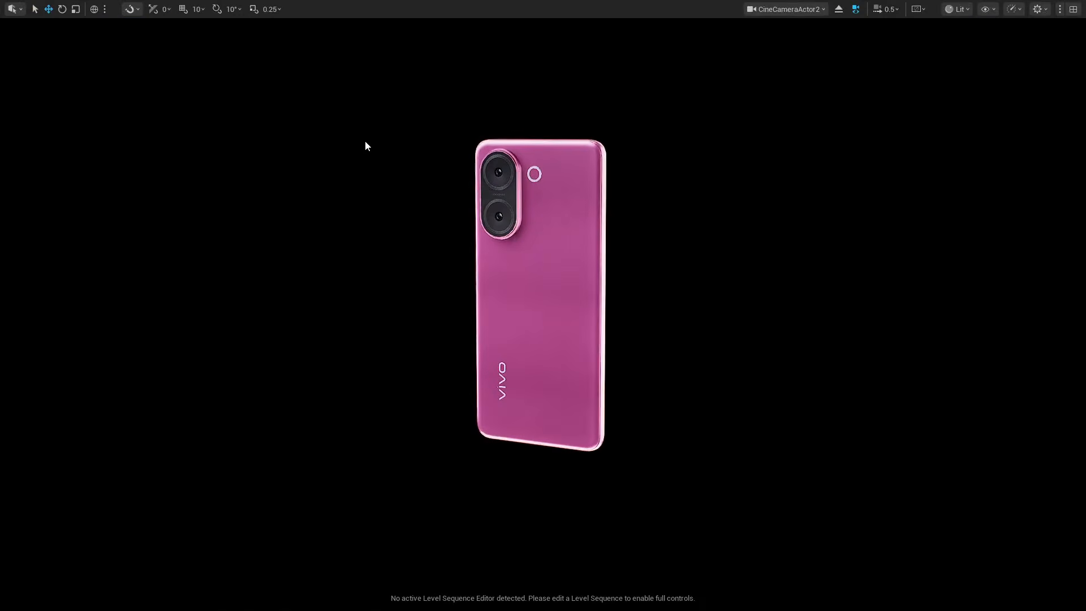
{"action": "key", "text": "F11"}
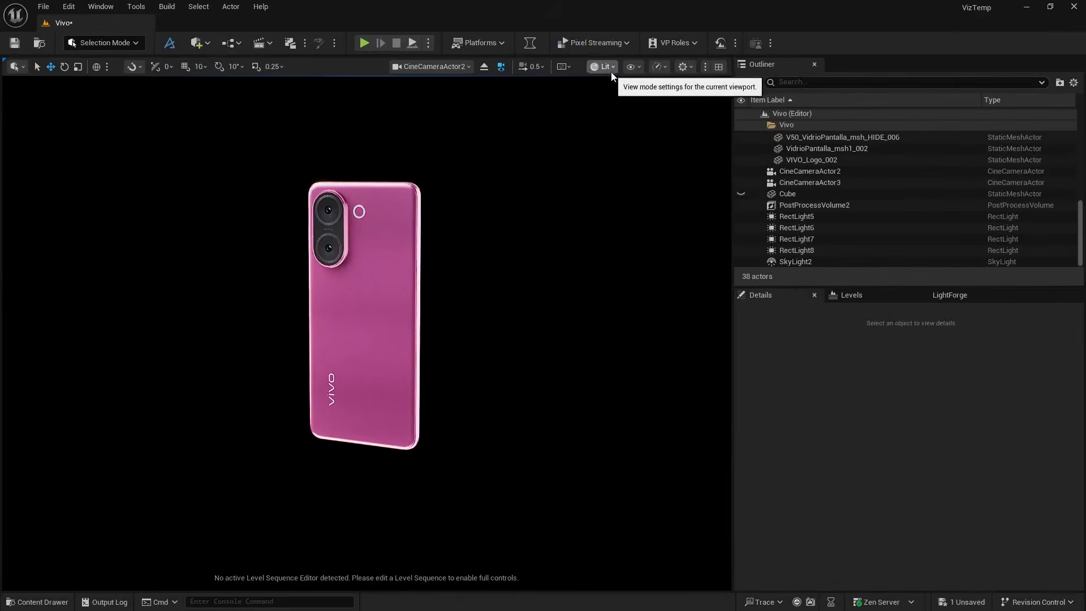
Set all viewport scalability groups to Cinematic
{"action": "left_click", "coordinate": [669, 67]}
{"action": "mouse_move", "coordinate": [699, 139]}
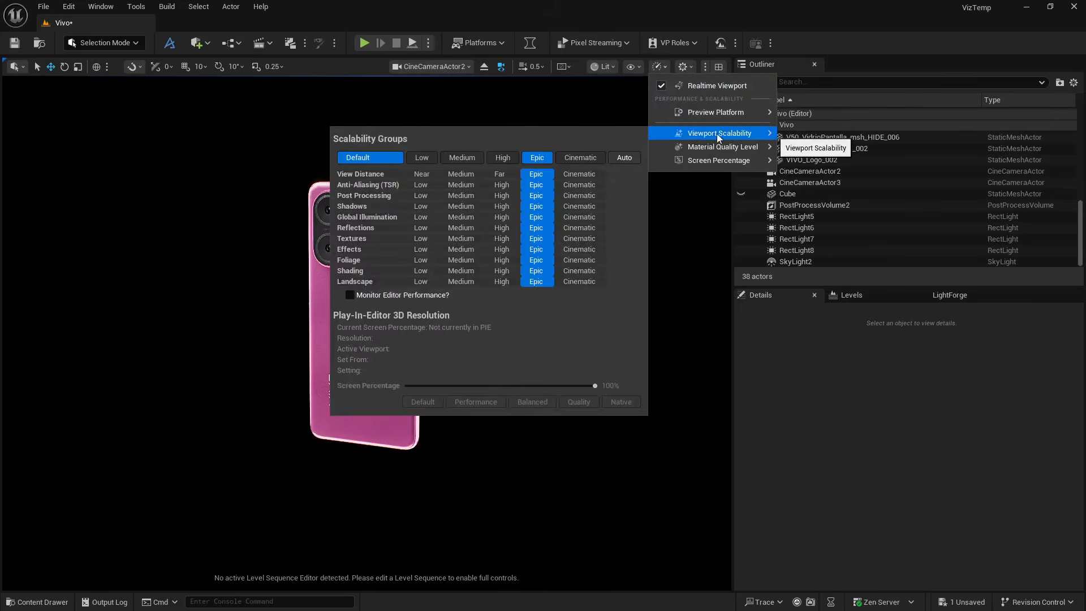
{"action": "left_click", "coordinate": [588, 158]}
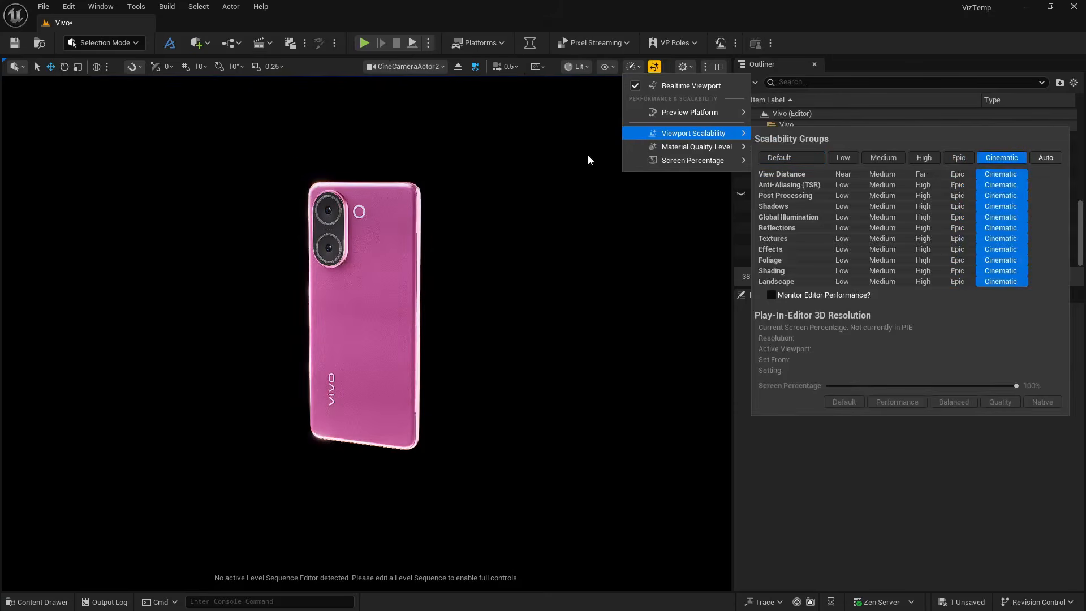
{"action": "mouse_move", "coordinate": [694, 163]}
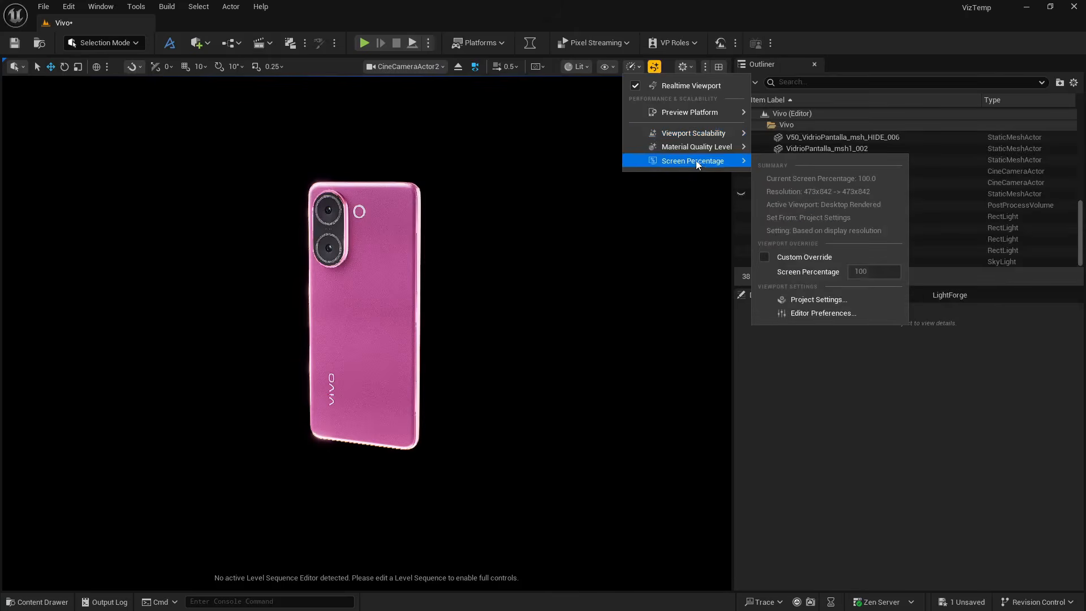
Enable the viewport's custom screen percentage override and set it to 140
{"action": "left_click", "coordinate": [764, 256]}
{"action": "left_click", "coordinate": [877, 269]}
{"action": "type", "text": "140"}
{"action": "key", "text": "Return"}
{"action": "left_click", "coordinate": [464, 203]}
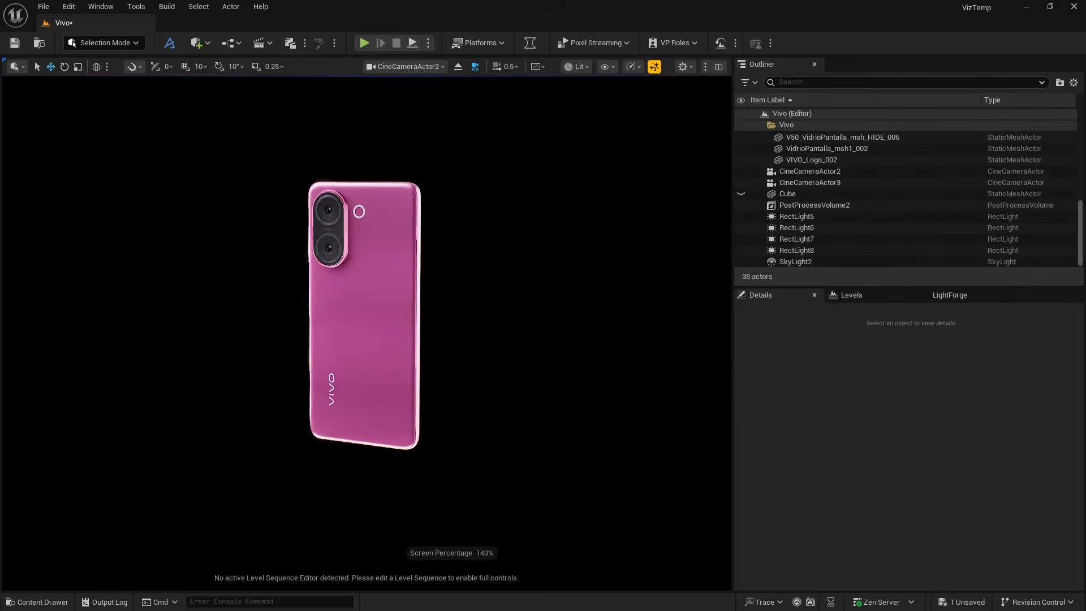
Capture a high-resolution screenshot of the full-screen lit view through CineCameraActor2 at a size multiplier of 1.0
{"action": "key", "text": "F11"}
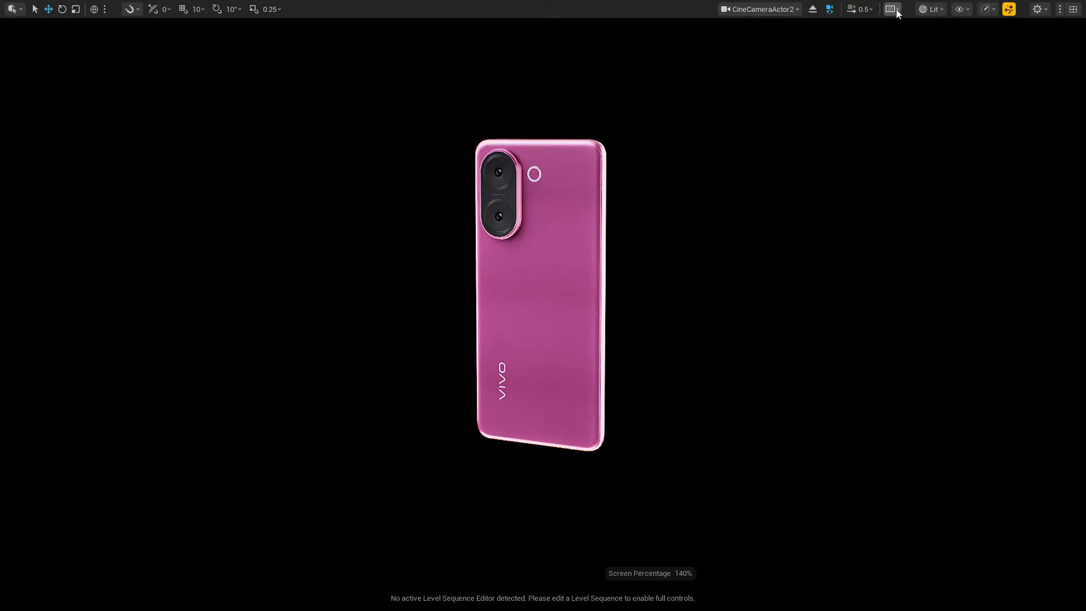
{"action": "left_click", "coordinate": [755, 9]}
{"action": "scroll", "coordinate": [786, 430], "scroll_direction": "down", "scroll_amount": 2}
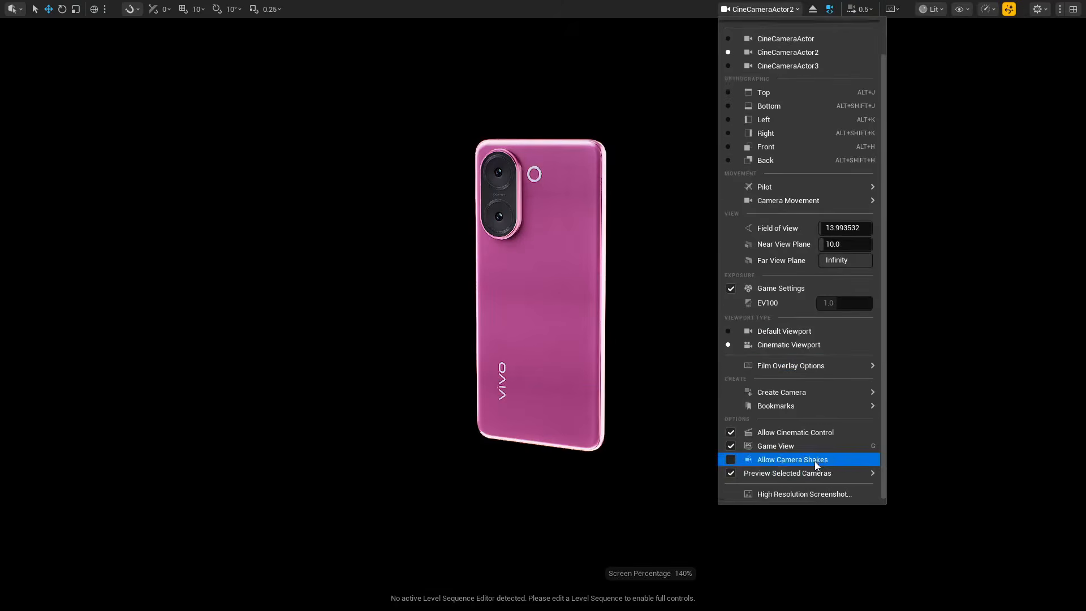
{"action": "left_click", "coordinate": [810, 492]}
{"action": "left_click", "coordinate": [590, 264]}
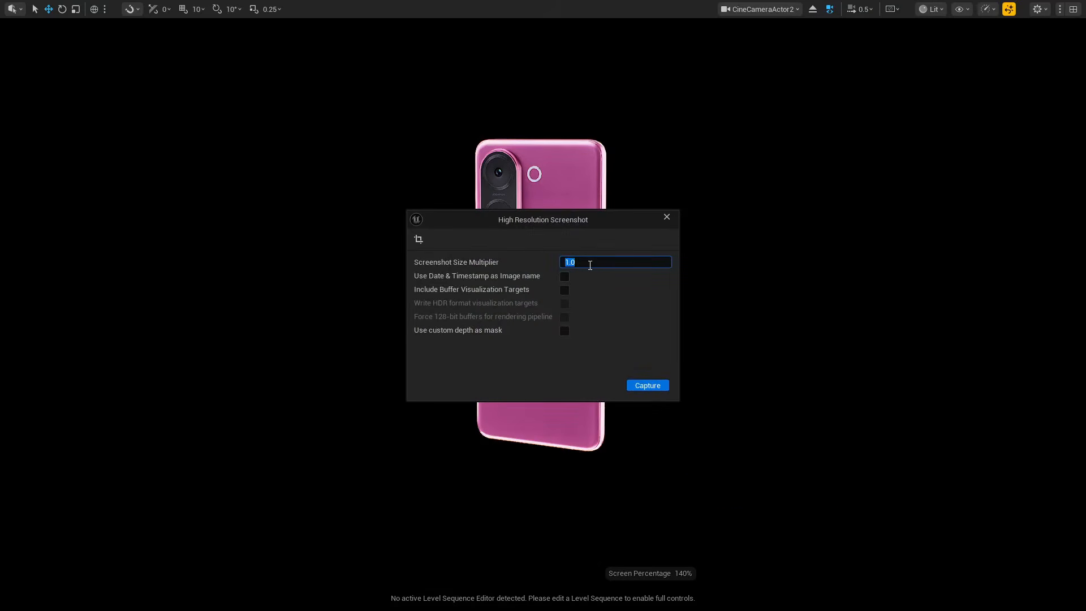
{"action": "left_click", "coordinate": [644, 384]}
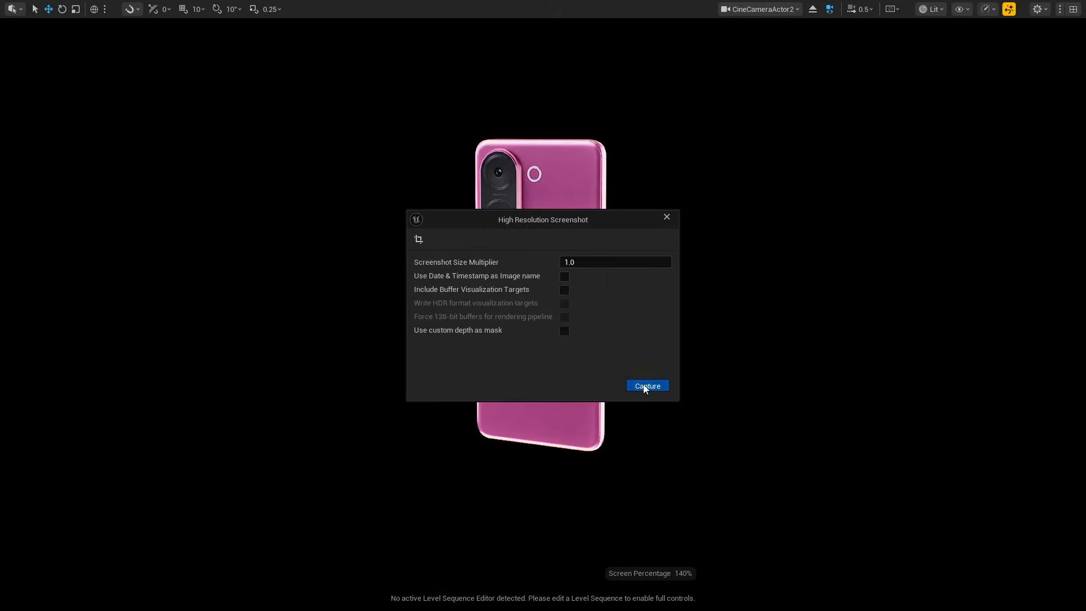
Inspect the captured HighresScreenshot00000.png in a maximized image viewer, and close it along with the screenshot dialog
{"action": "left_click", "coordinate": [948, 572]}
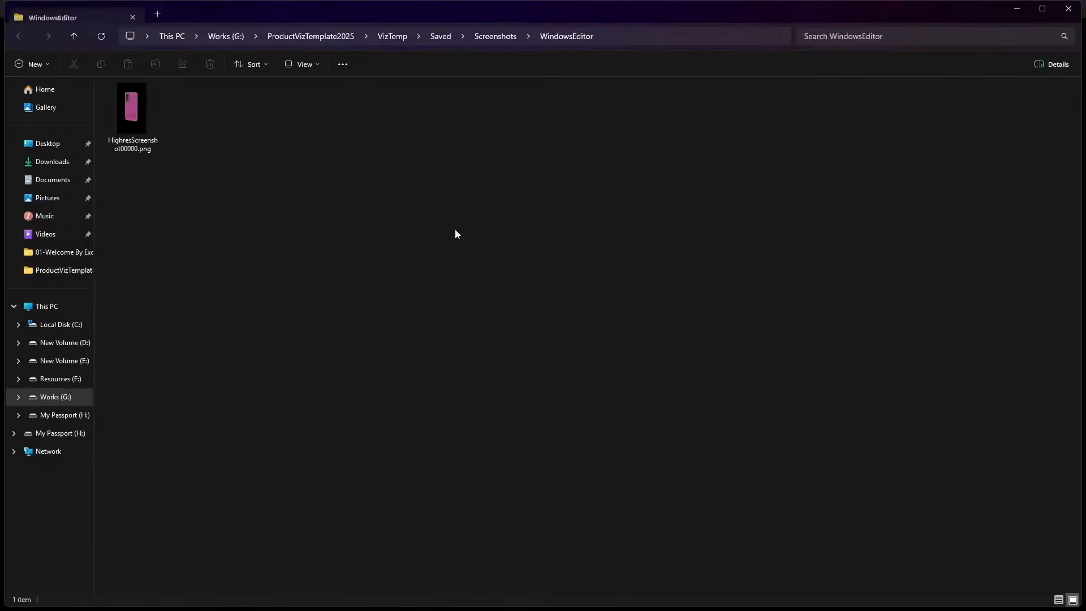
{"action": "left_click", "coordinate": [144, 111]}
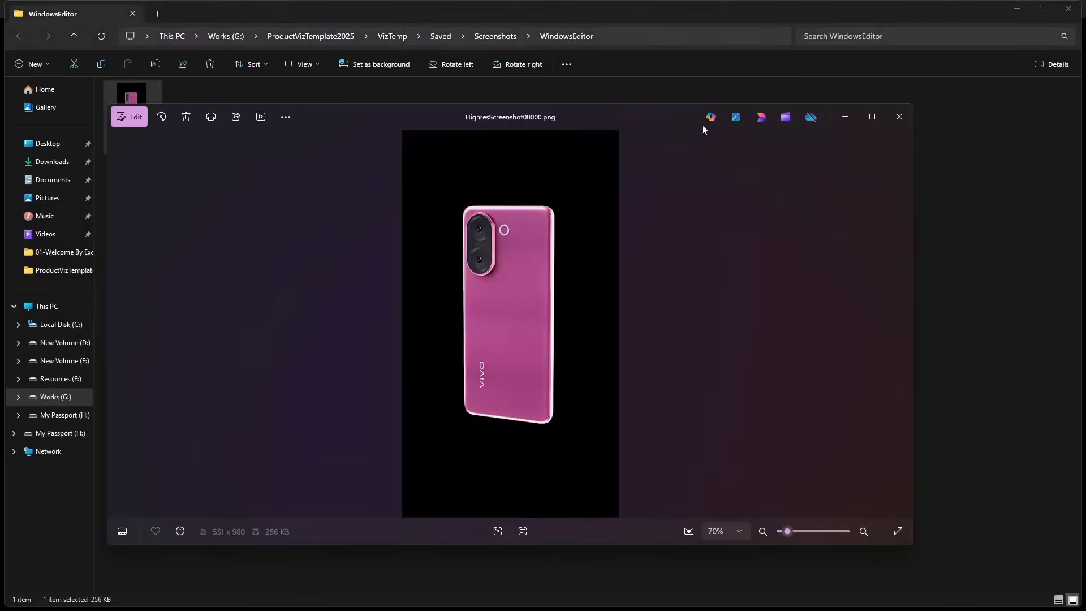
{"action": "left_click", "coordinate": [869, 117]}
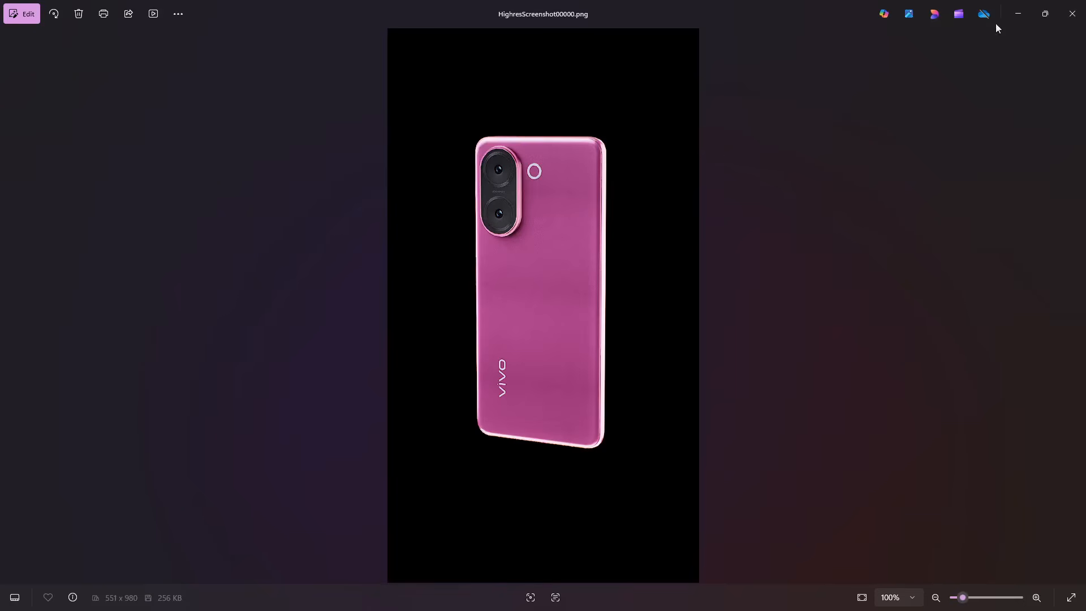
{"action": "left_click", "coordinate": [1072, 14]}
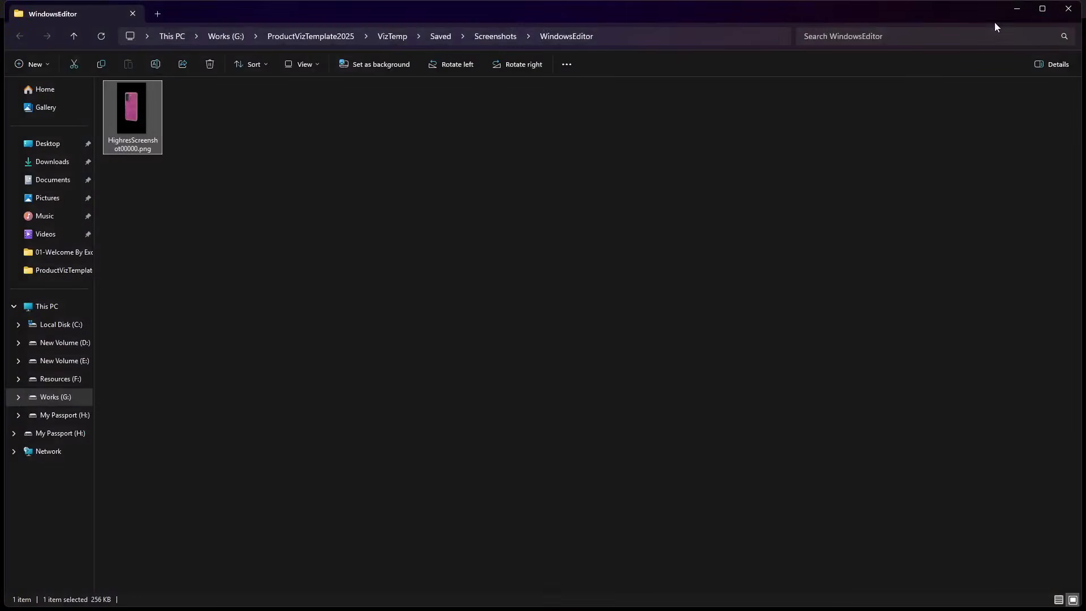
{"action": "left_click", "coordinate": [1016, 9]}
{"action": "left_click", "coordinate": [666, 219]}
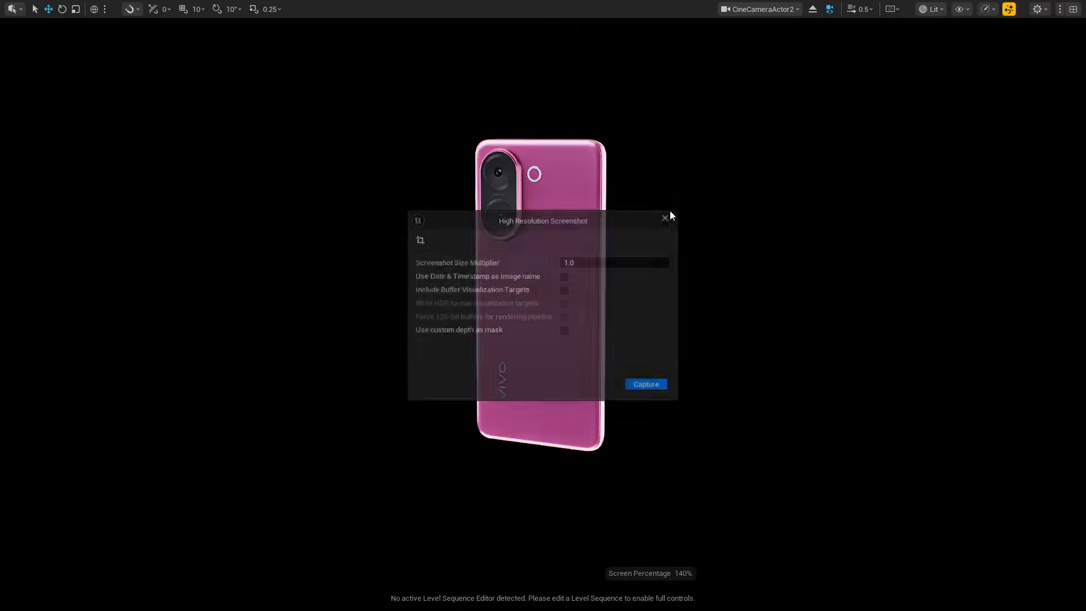
Preview the lit shot through CineCameraActor3, and set the viewport to Path Tracing through CineCameraActor2
{"action": "left_click", "coordinate": [761, 9]}
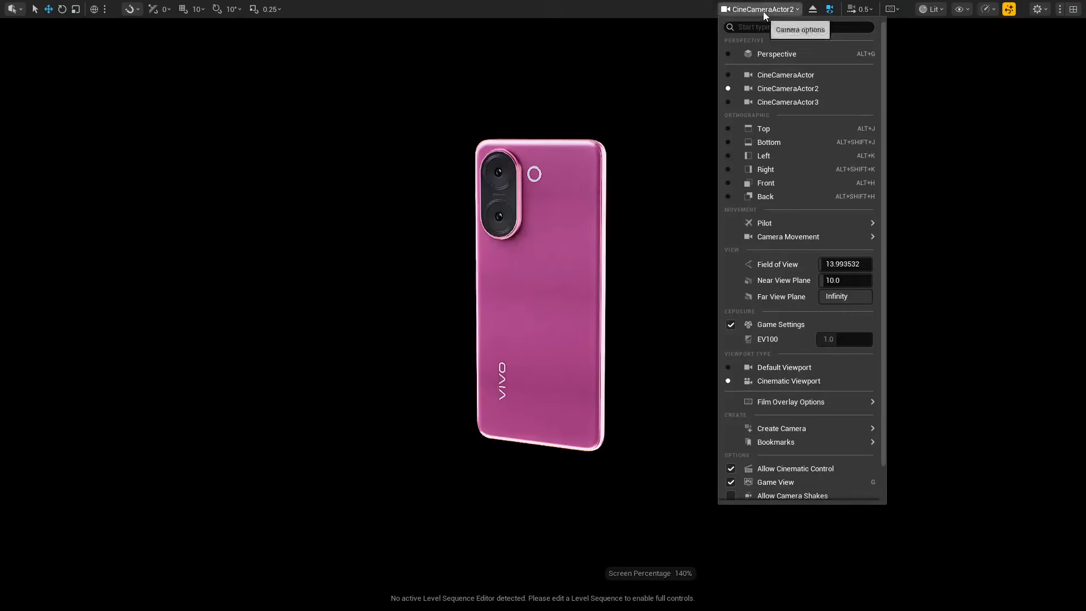
{"action": "left_click", "coordinate": [761, 103]}
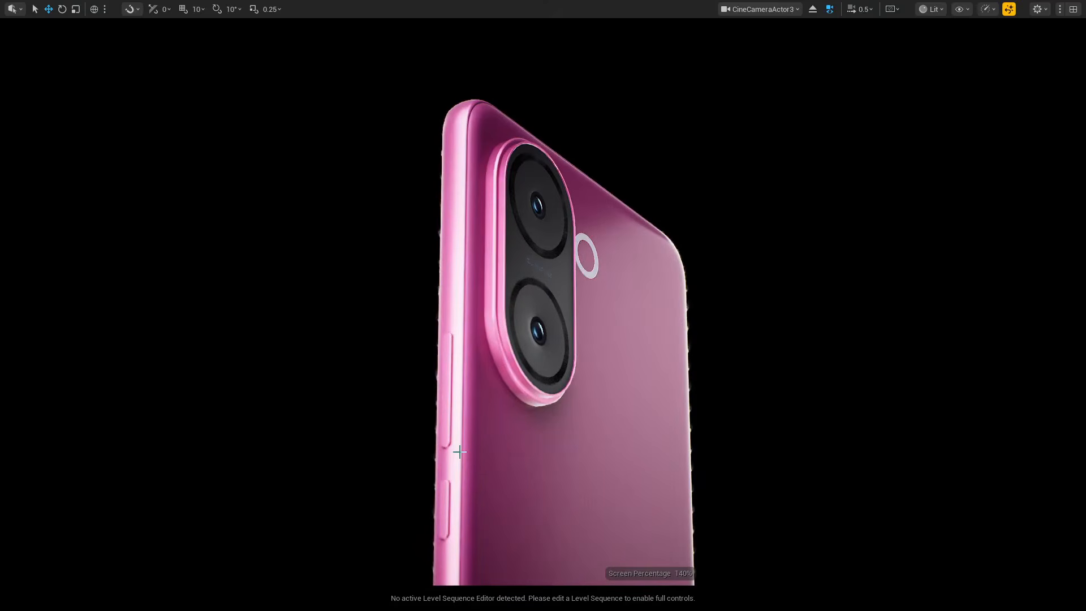
{"action": "left_click", "coordinate": [933, 16]}
{"action": "key", "text": "Escape"}
{"action": "left_click", "coordinate": [741, 16]}
{"action": "left_click", "coordinate": [741, 91]}
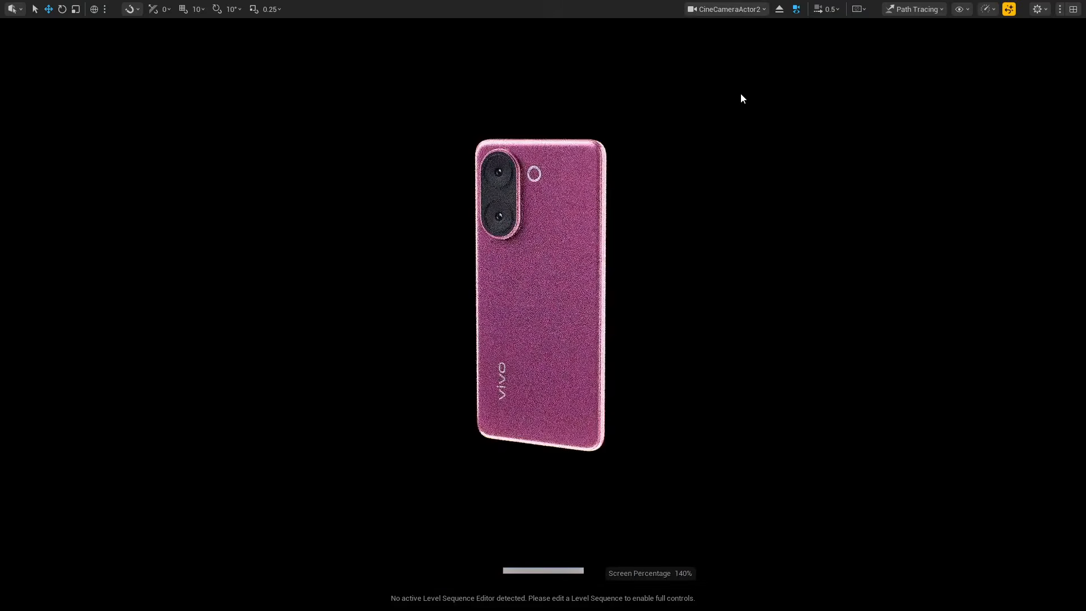
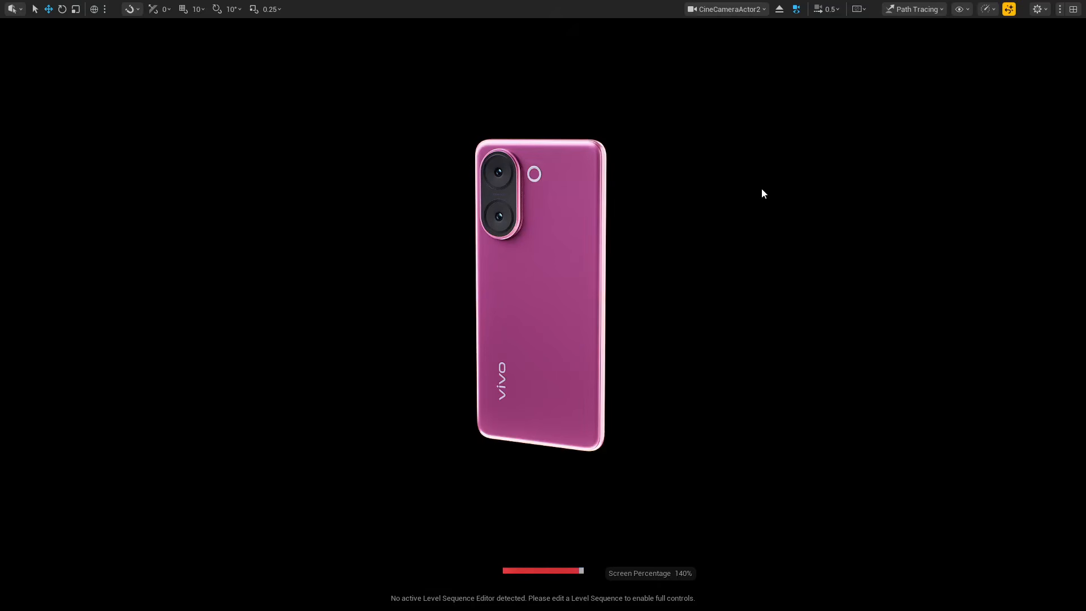
Capture a high-resolution screenshot of the path-traced CineCameraActor2 view at a size multiplier of 1.0
{"action": "left_click", "coordinate": [735, 9]}
{"action": "mouse_move", "coordinate": [836, 442]}
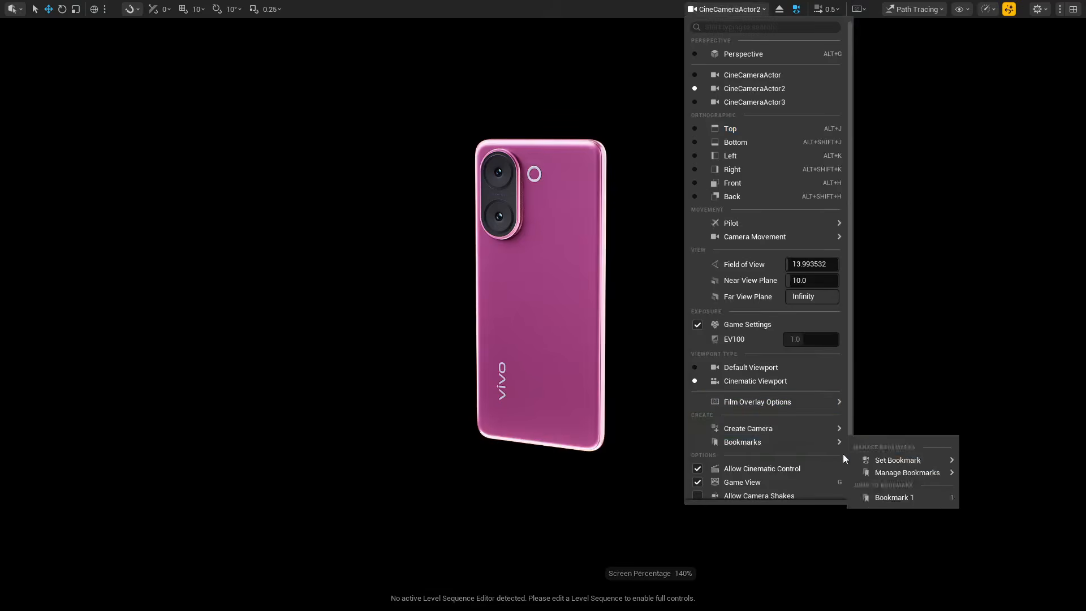
{"action": "scroll", "coordinate": [809, 481], "scroll_direction": "down", "scroll_amount": 1}
{"action": "left_click", "coordinate": [800, 492]}
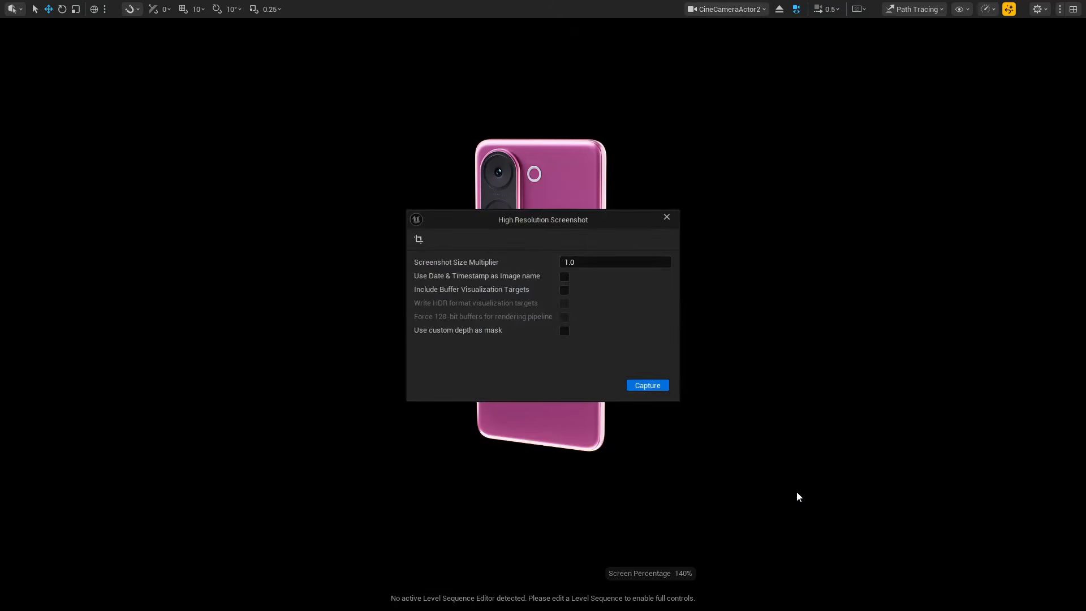
{"action": "left_click", "coordinate": [658, 385]}
Compare HighresScreenshot00000.png with HighresScreenshot00001.png in the image viewer, enlarging the path-traced capture to 100%
{"action": "left_click", "coordinate": [941, 571]}
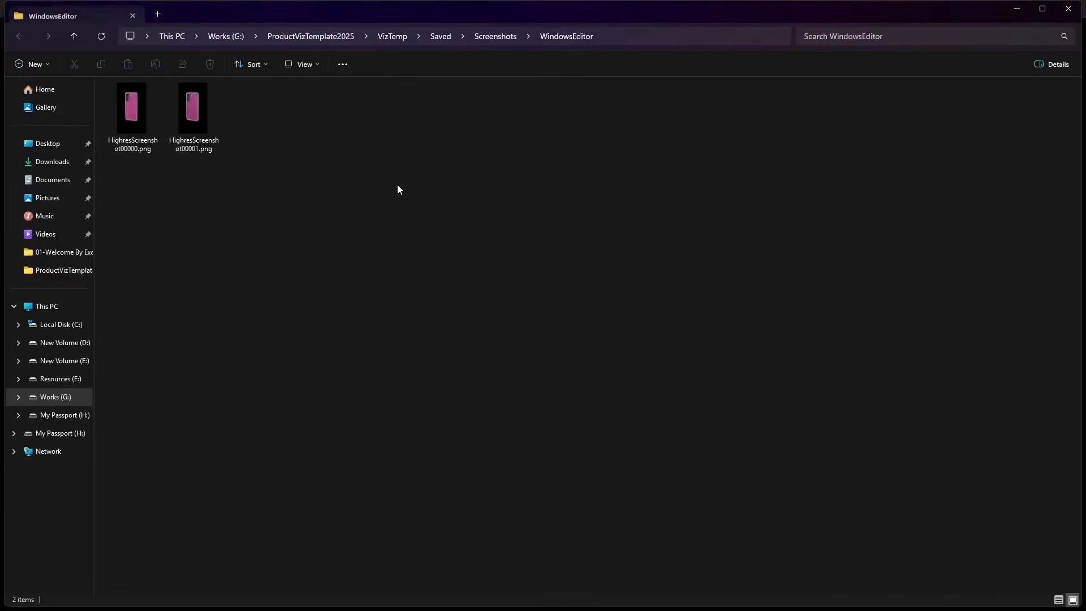
{"action": "double_click", "coordinate": [130, 118]}
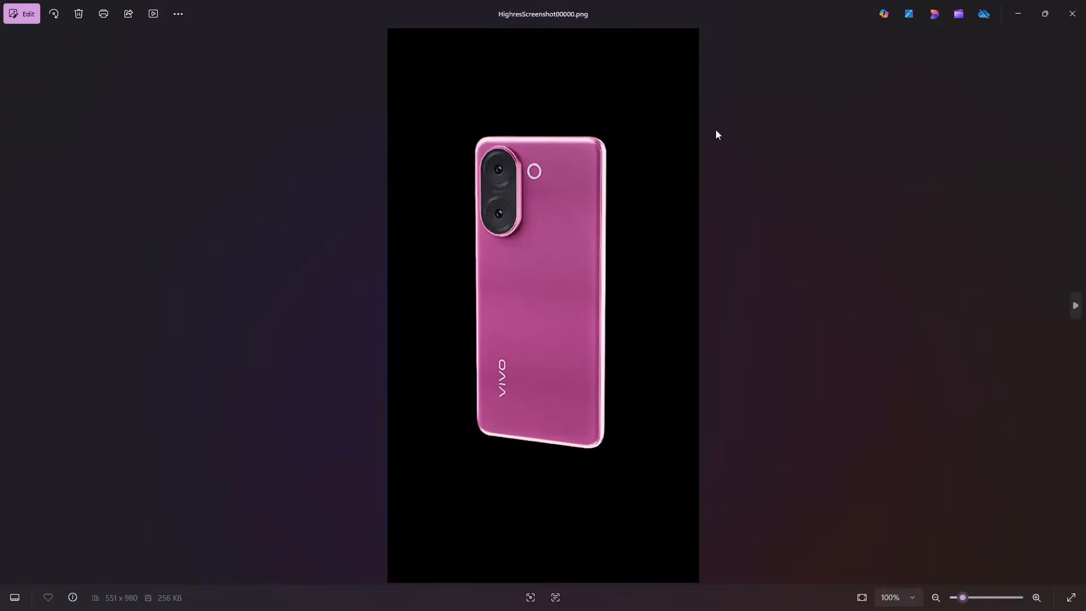
{"action": "left_click_drag", "start_coordinate": [802, 14], "coordinate": [441, 147]}
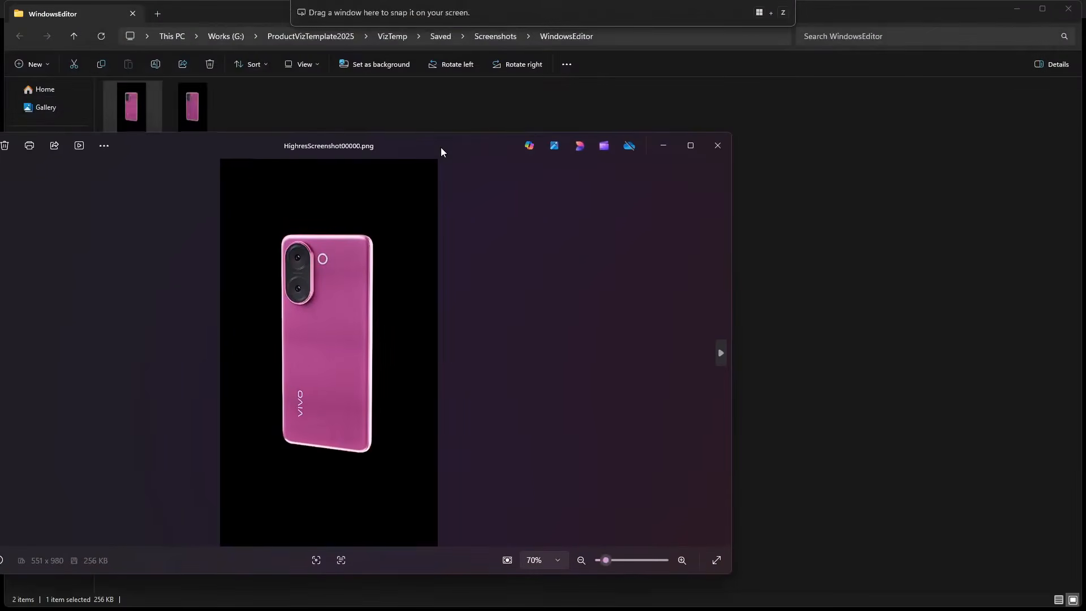
{"action": "double_click", "coordinate": [185, 106]}
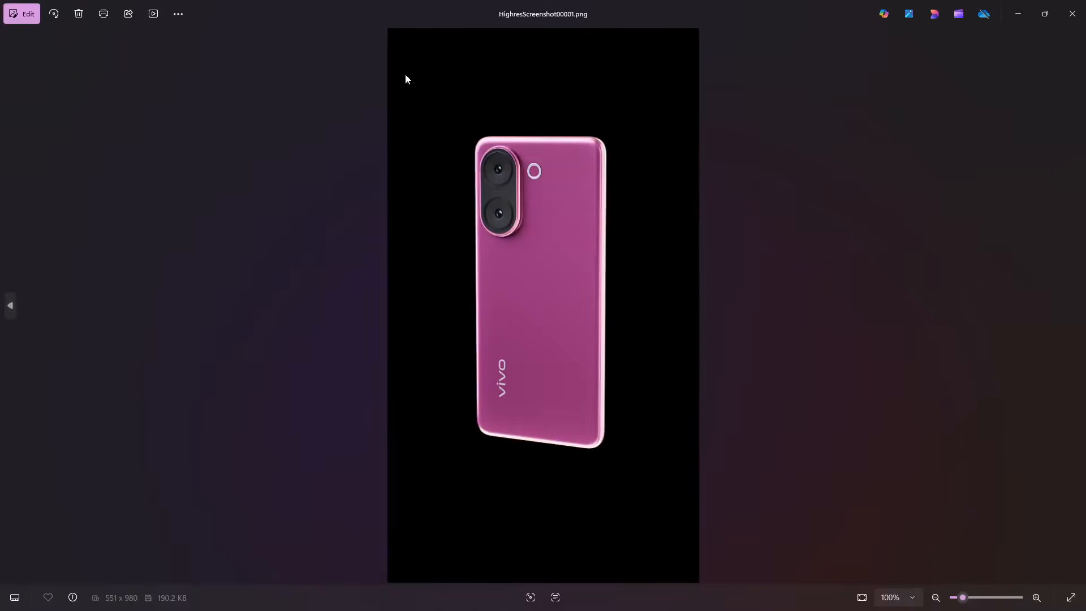
{"action": "left_click_drag", "start_coordinate": [342, 11], "coordinate": [581, 106]}
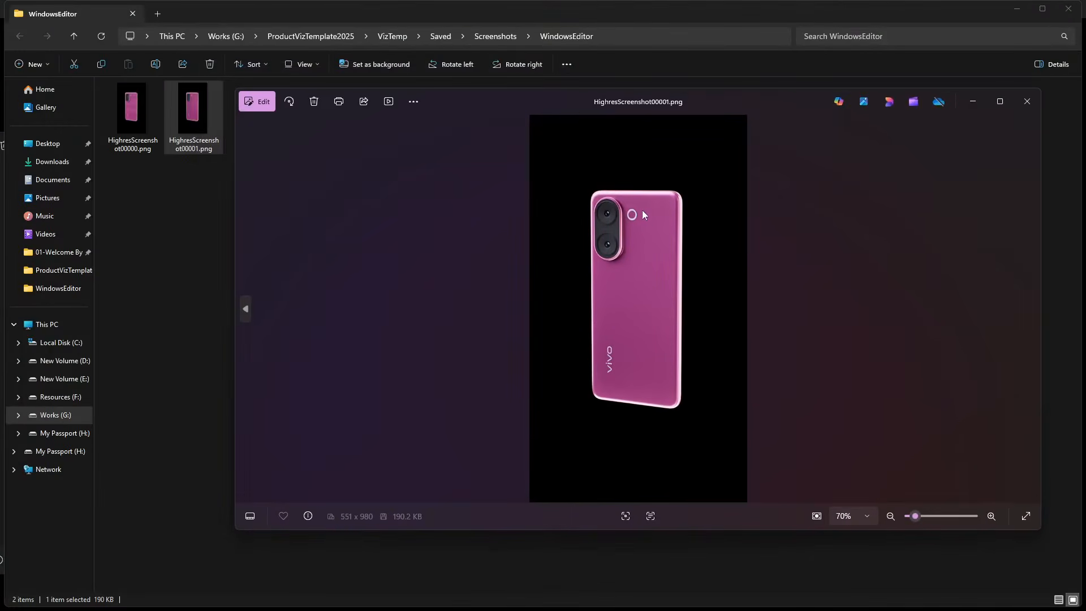
{"action": "key", "text": "Left"}
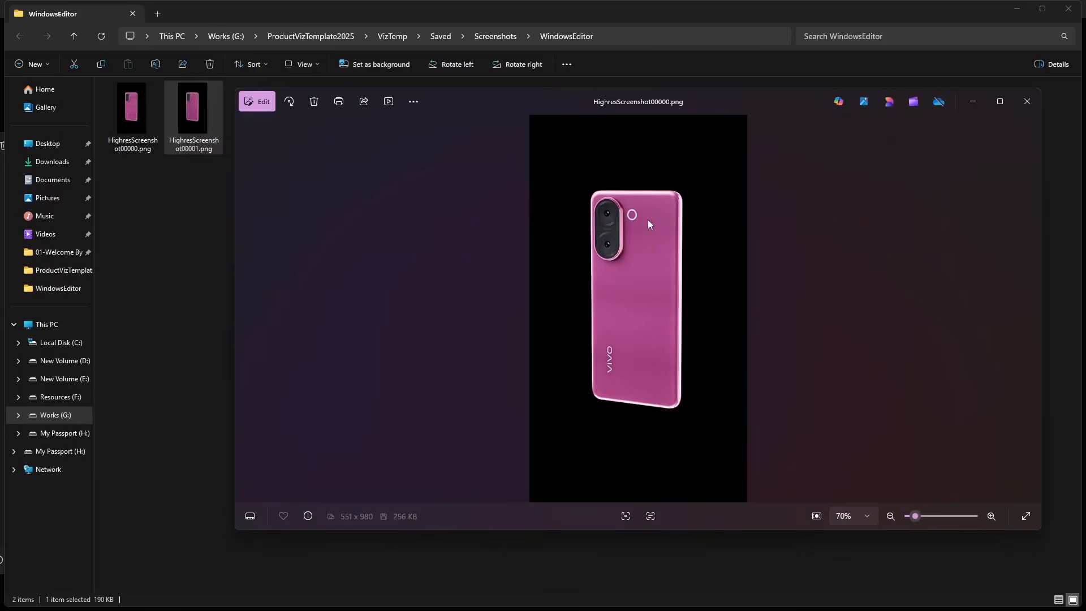
{"action": "key", "text": "Right"}
{"action": "key", "text": "Left"}
{"action": "key", "text": "Right"}
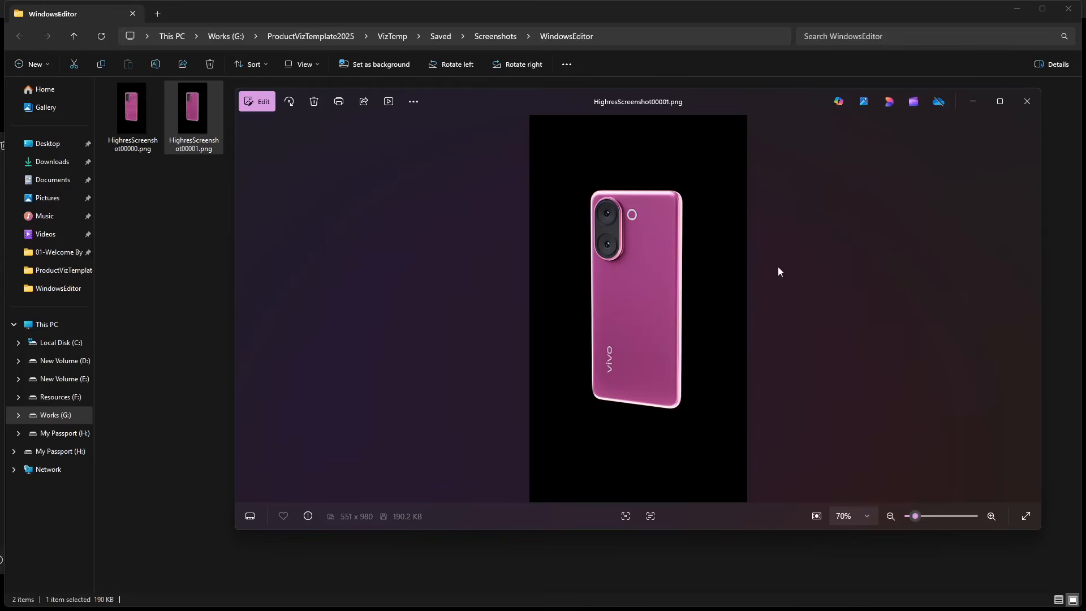
{"action": "scroll", "coordinate": [675, 331], "scroll_direction": "up", "scroll_amount": 2}
{"action": "scroll", "coordinate": [674, 330], "scroll_direction": "up", "scroll_amount": 2}
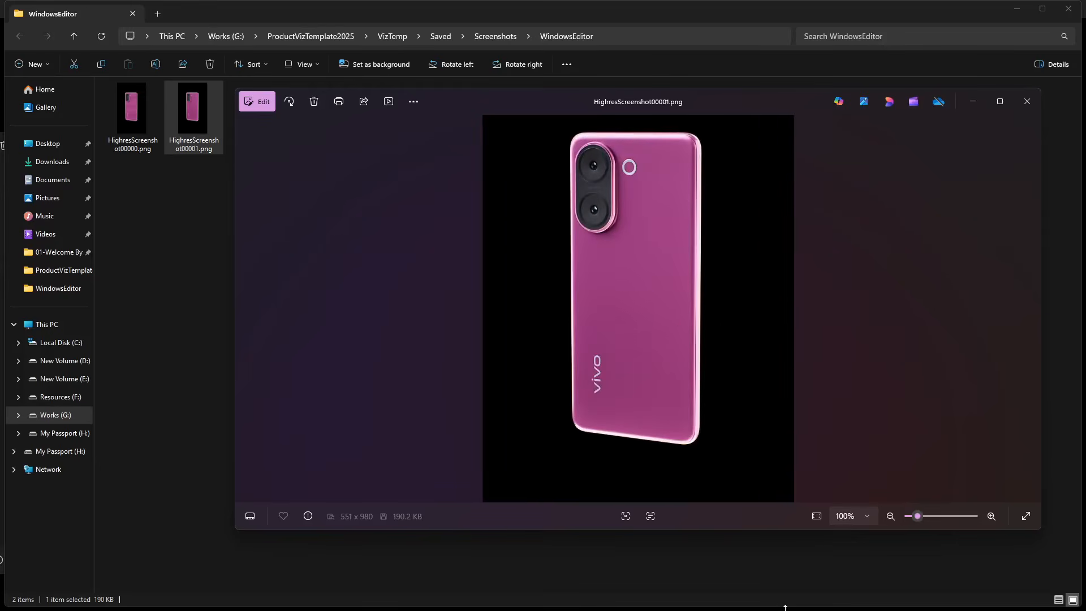
Switch back to Unreal Editor and close the High Resolution Screenshot dialog
{"action": "key", "text": "super"}
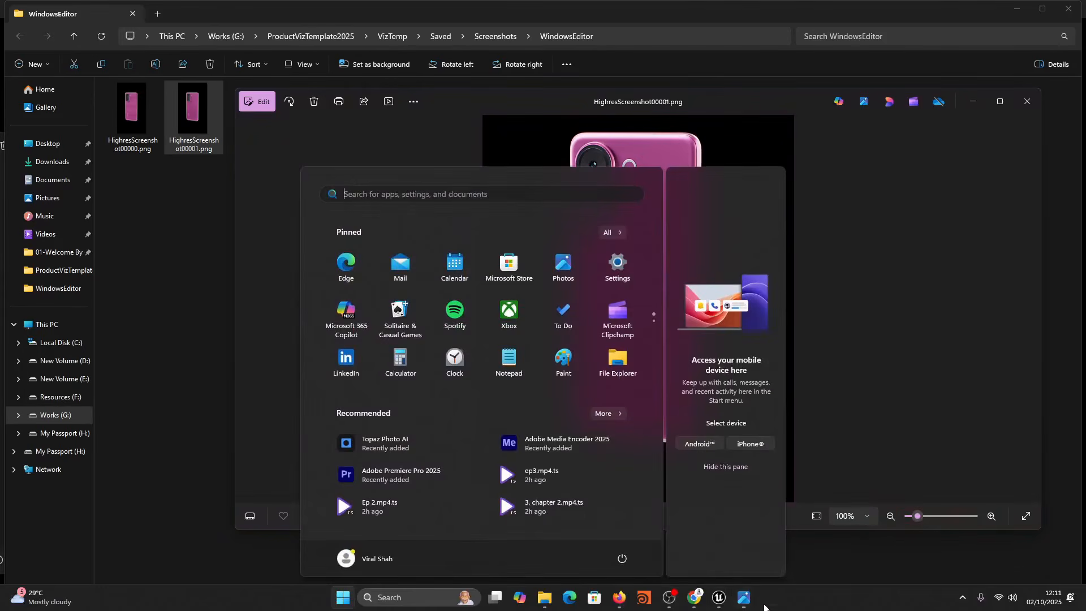
{"action": "mouse_move", "coordinate": [718, 597]}
{"action": "left_click", "coordinate": [695, 557]}
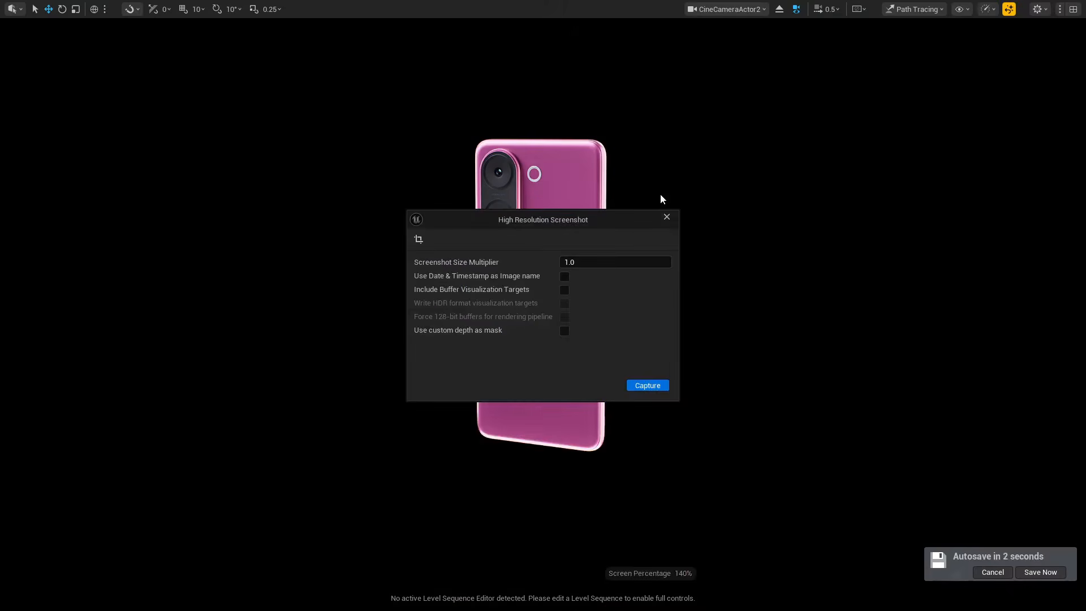
{"action": "left_click", "coordinate": [668, 220]}
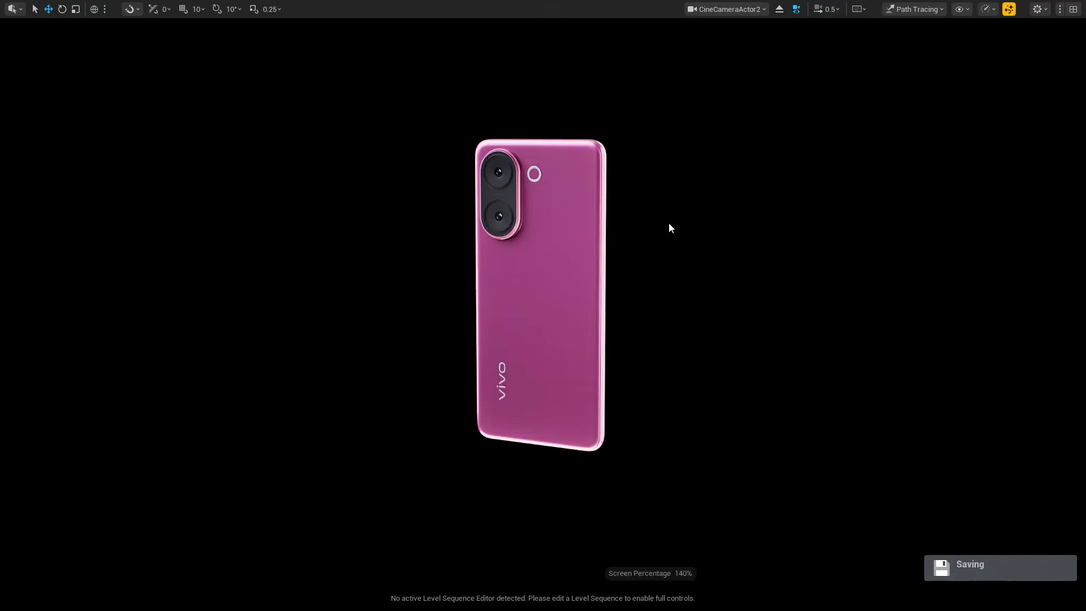